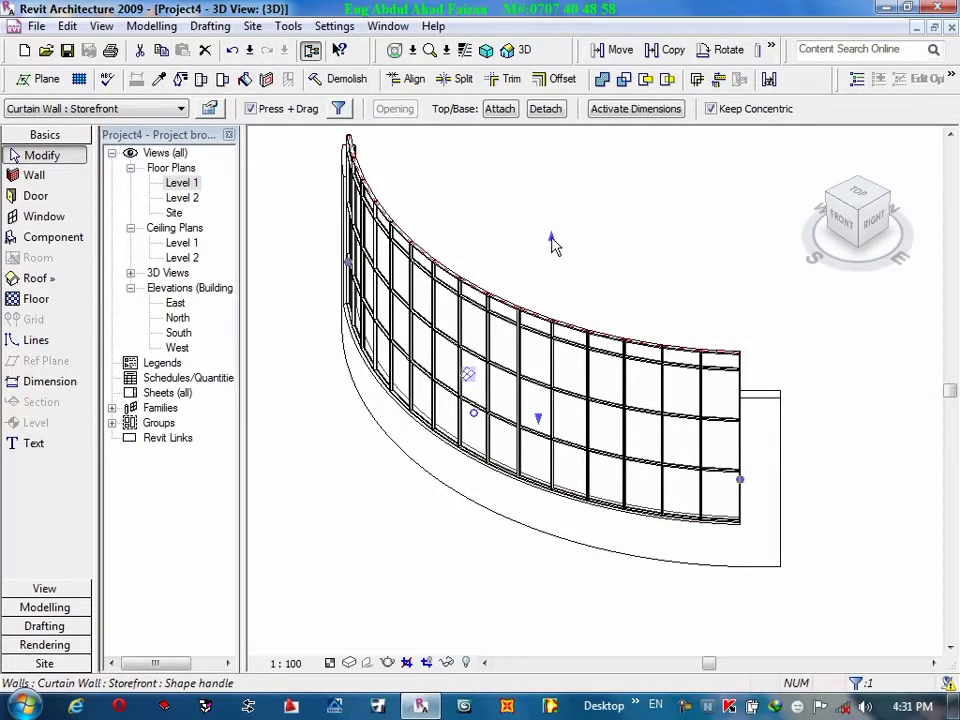
Lower the storefront curtain wall's top, then orbit to a front view of the curved walls.
mouse_move(553, 243)
mouse_down()
mouse_move(563, 314)
mouse_move(577, 270)
mouse_move(557, 328)
mouse_up()
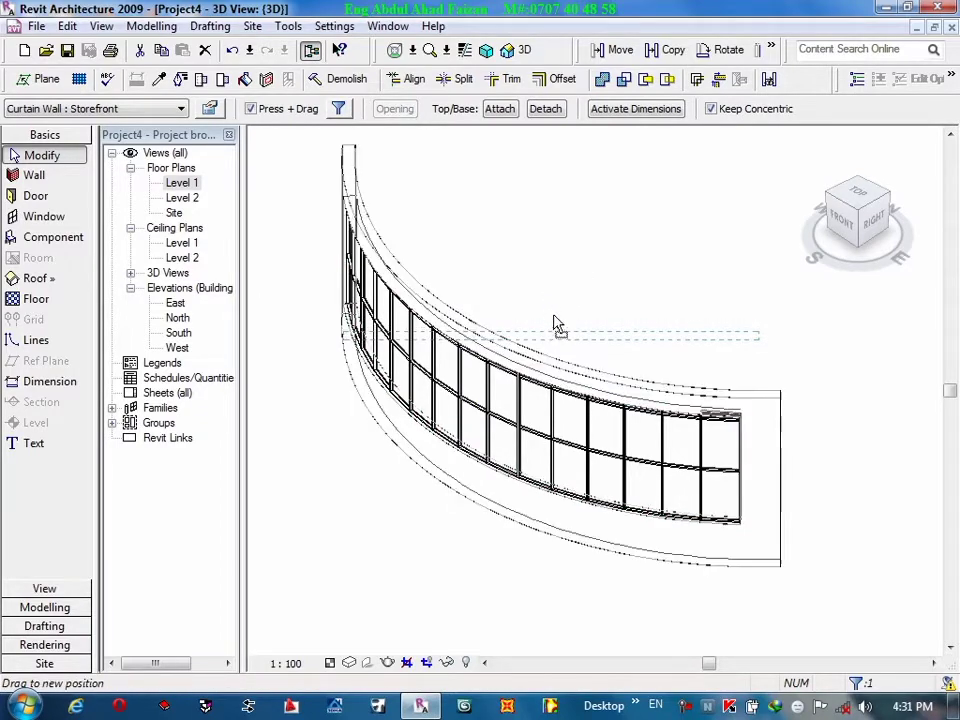
click(592, 234)
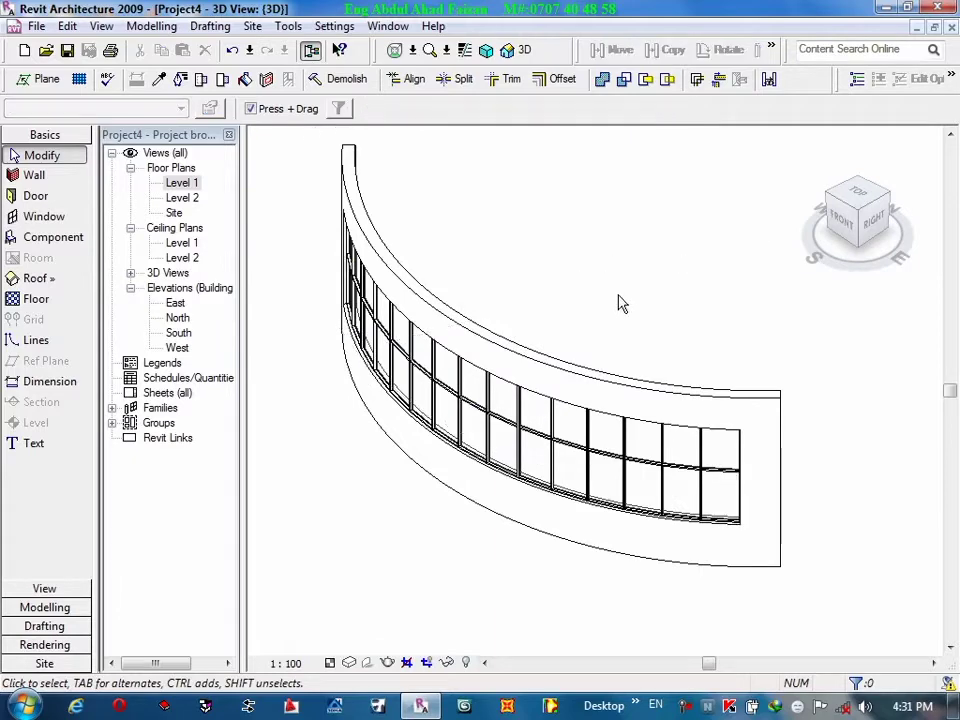
mouse_move(620, 302)
shift+middle_down()
mouse_move(664, 274)
mouse_move(718, 386)
mouse_move(771, 420)
shift+middle_up()
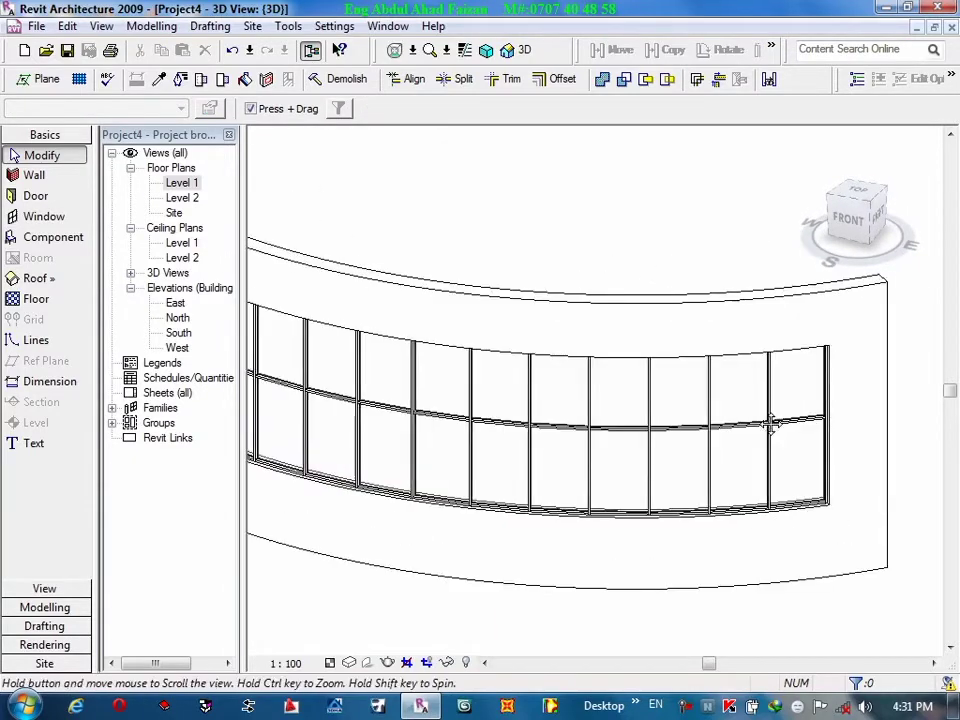
middle_drag(763, 354, 760, 425)
scroll(760, 425, down, 3)
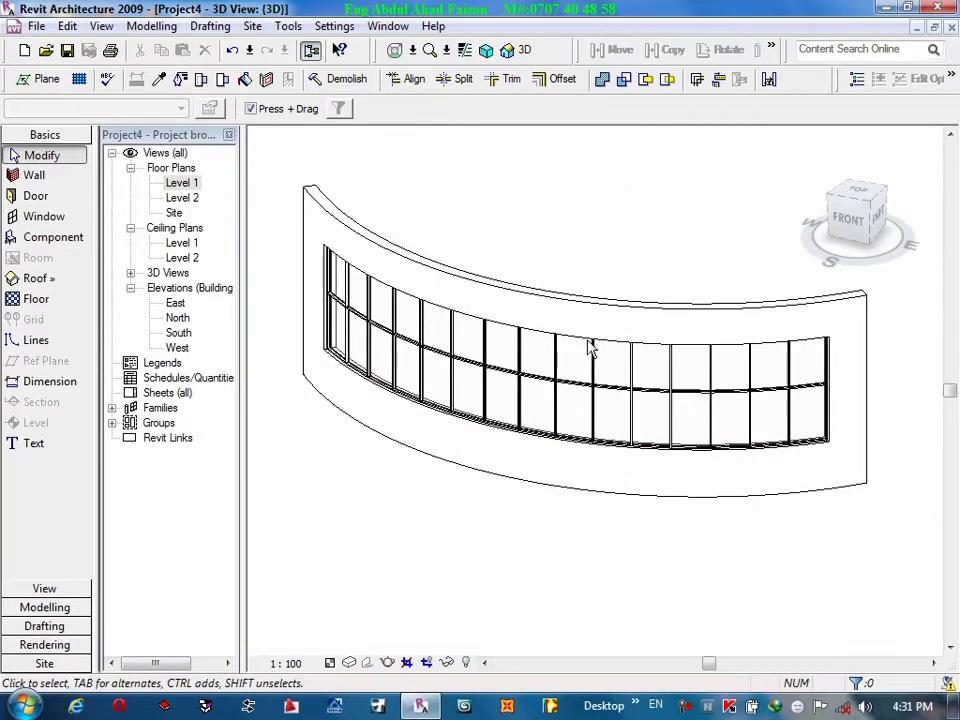
click(620, 455)
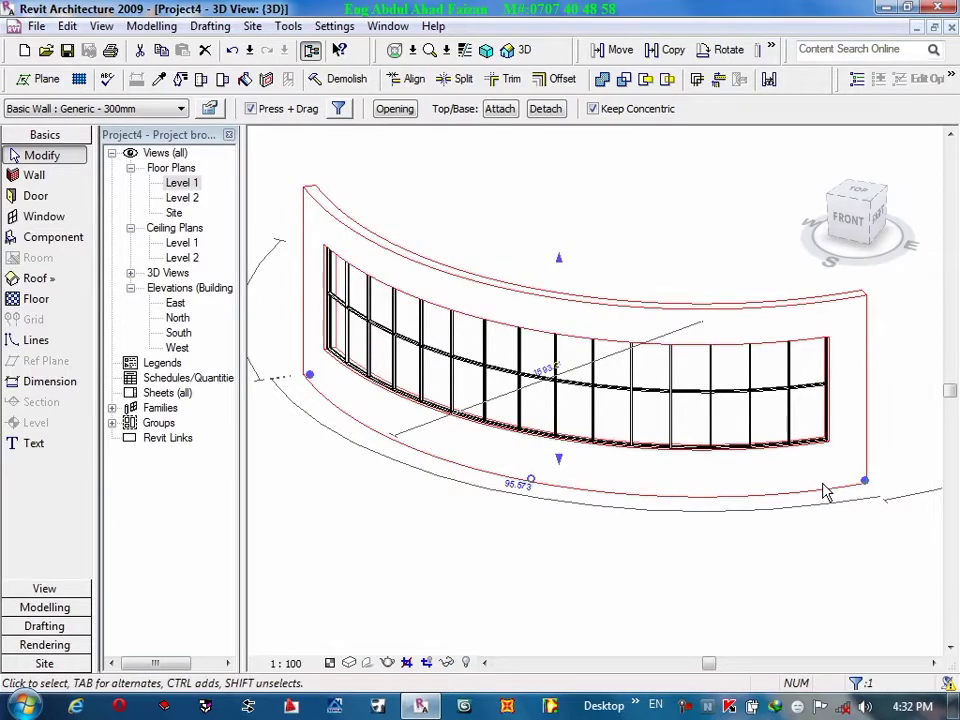
Raise the top of the curved Generic 300mm basic wall.
click(647, 208)
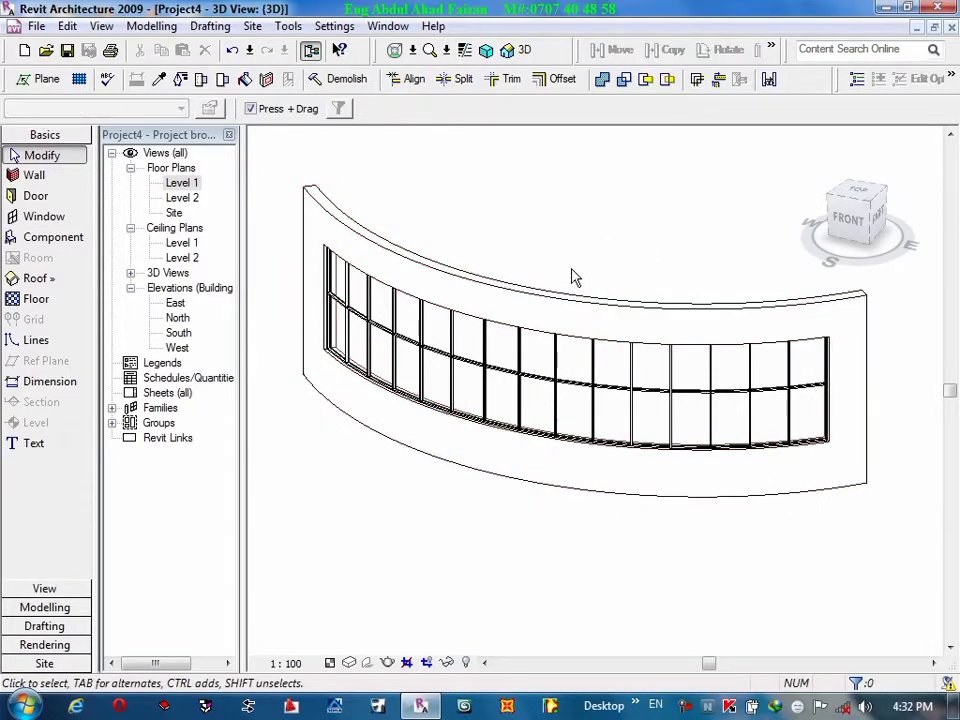
click(568, 300)
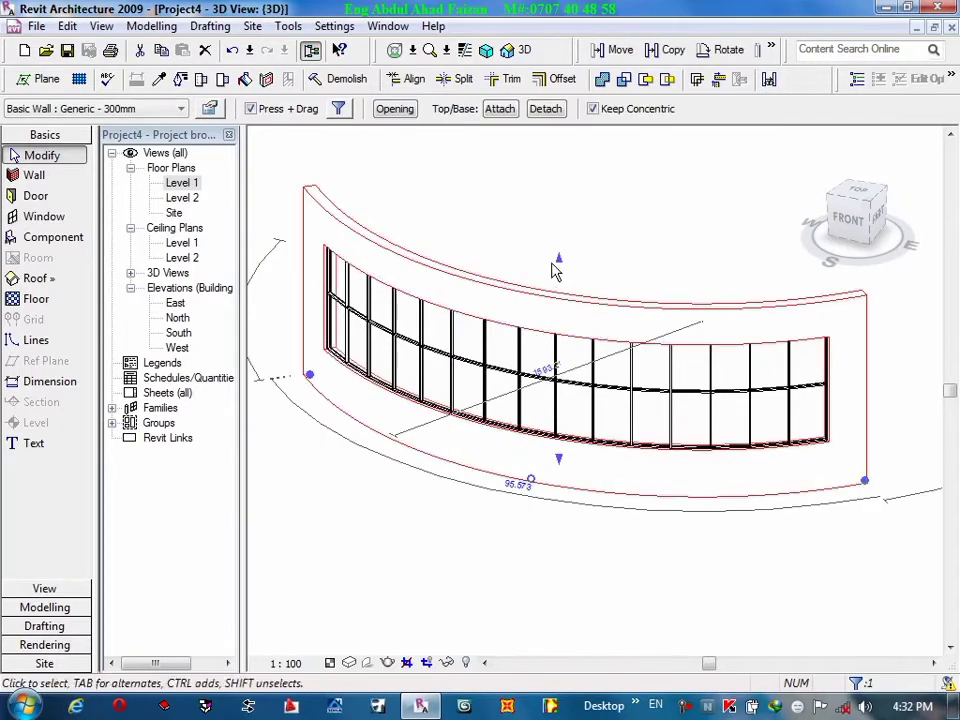
drag(575, 220, 576, 218)
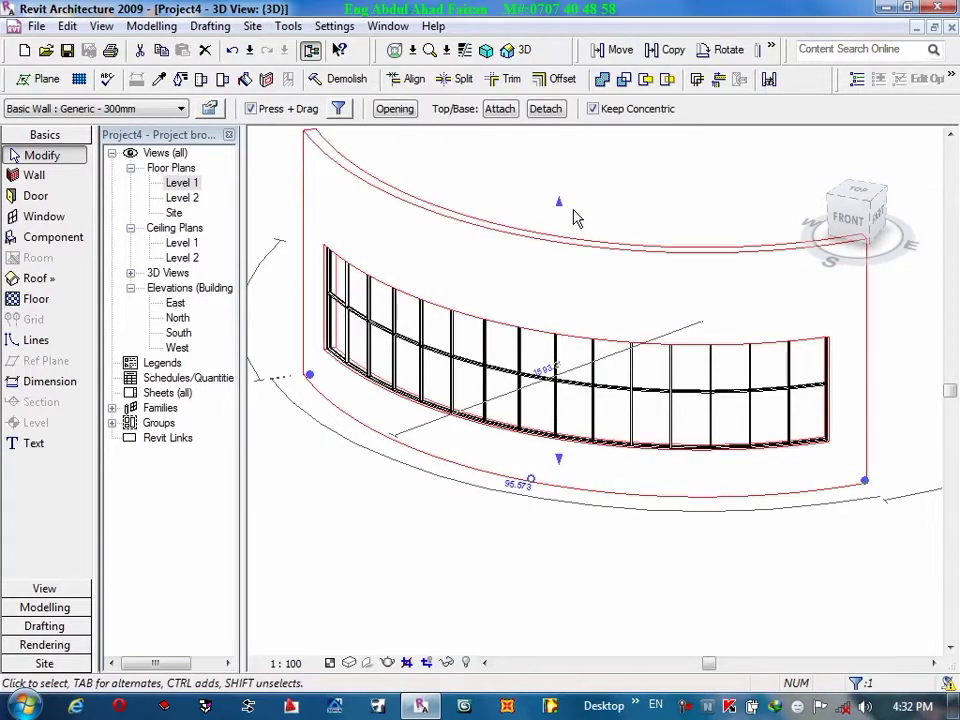
click(621, 199)
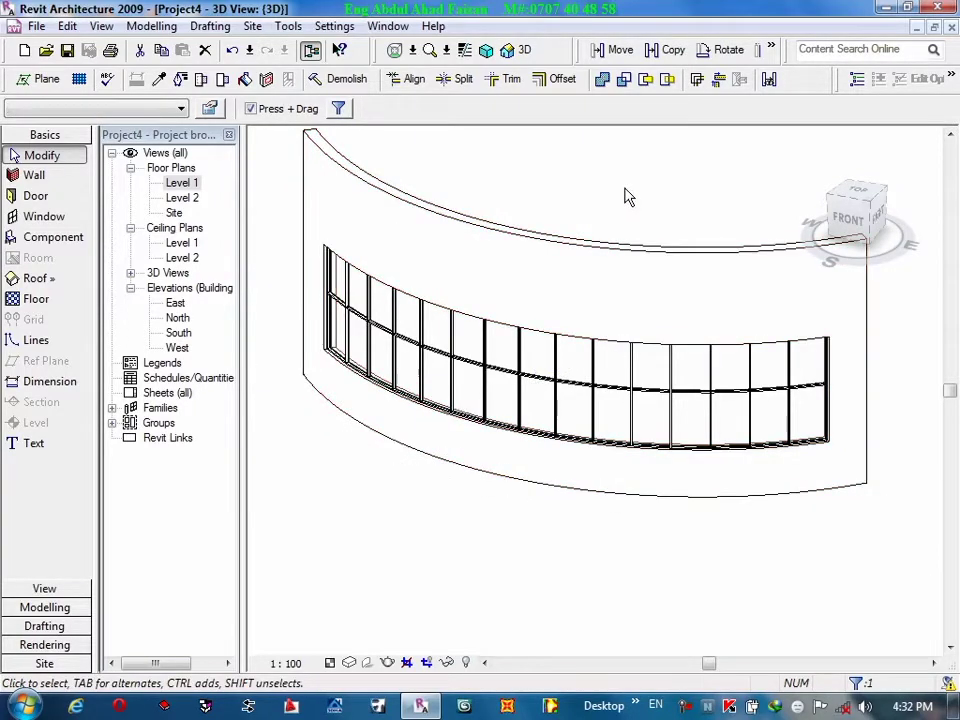
Raise the top of the Storefront curtain wall so the glazing is taller.
click(614, 389)
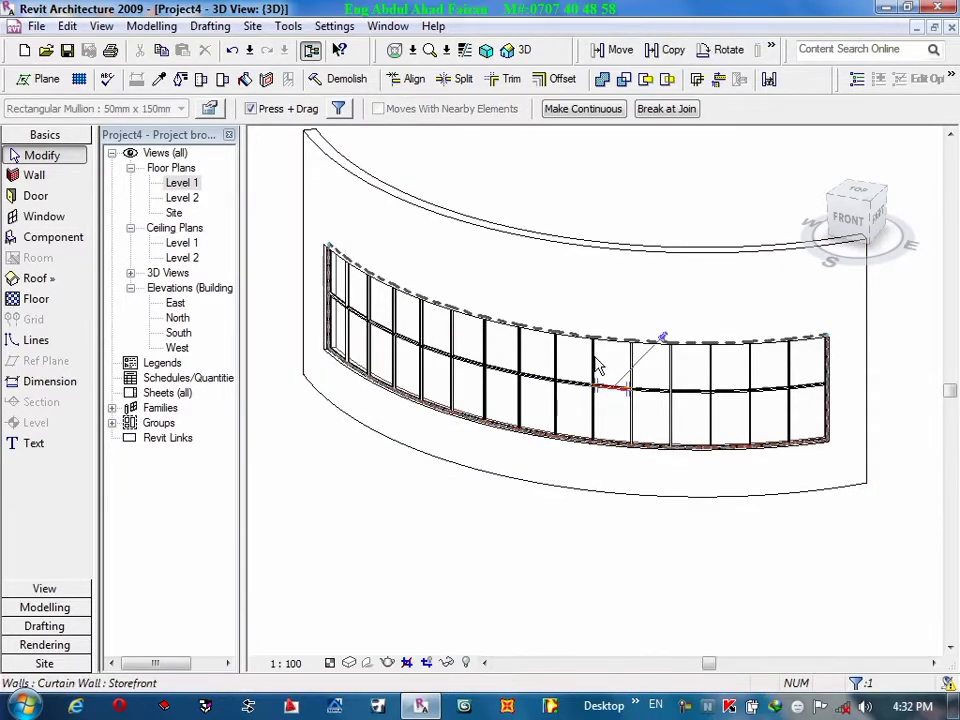
click(606, 352)
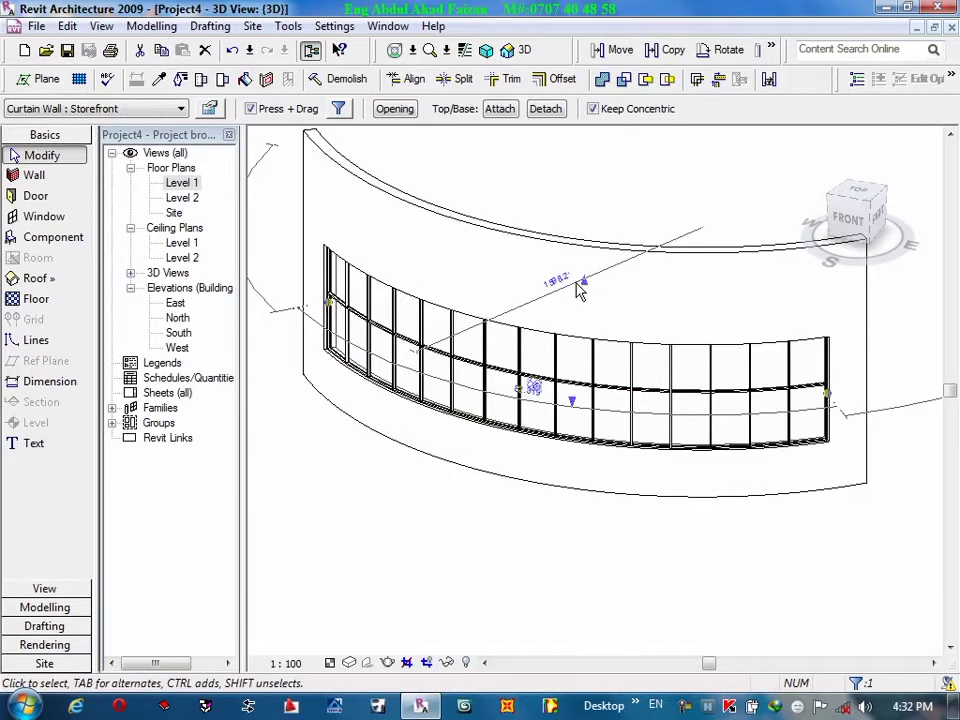
drag(584, 281, 590, 214)
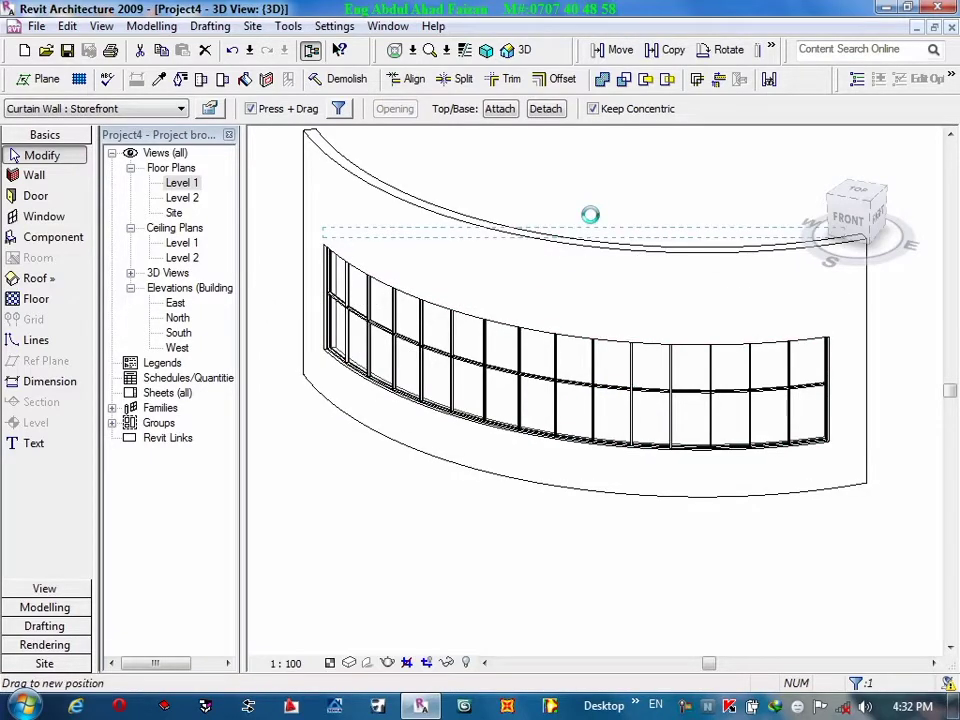
click(617, 206)
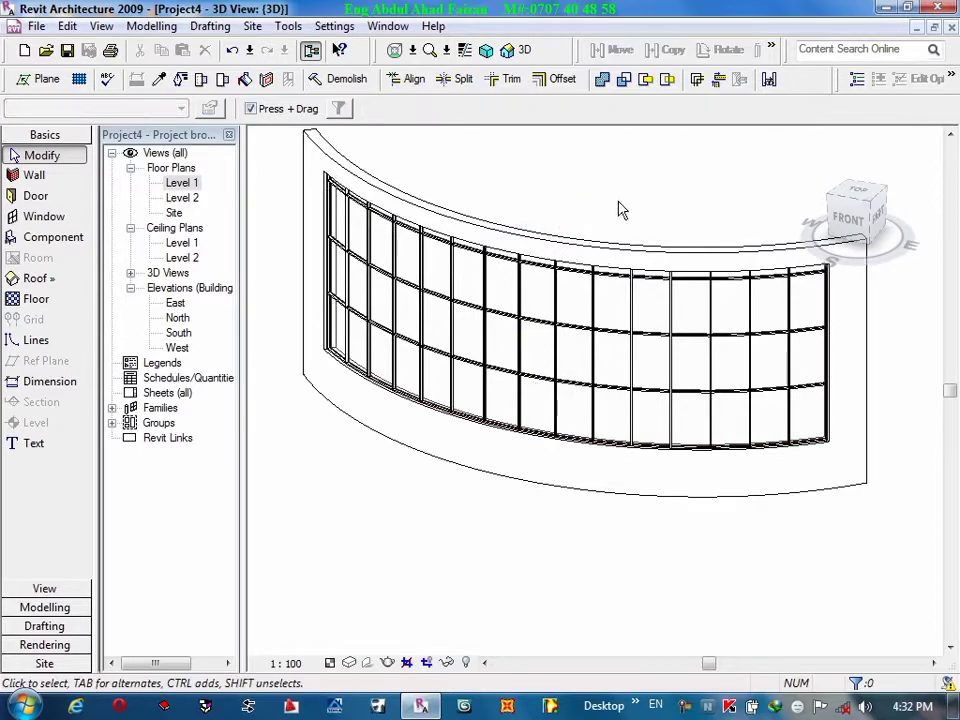
click(627, 250)
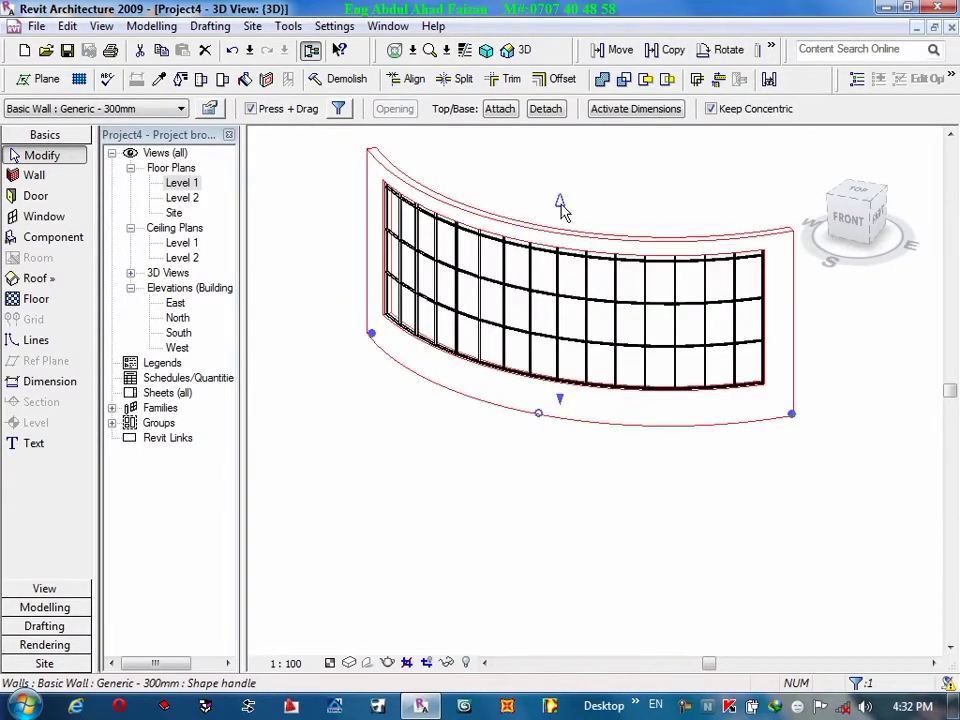
Pull the Generic 300mm wall's top well above the curtain wall and recentre the view.
drag(563, 210, 570, 169)
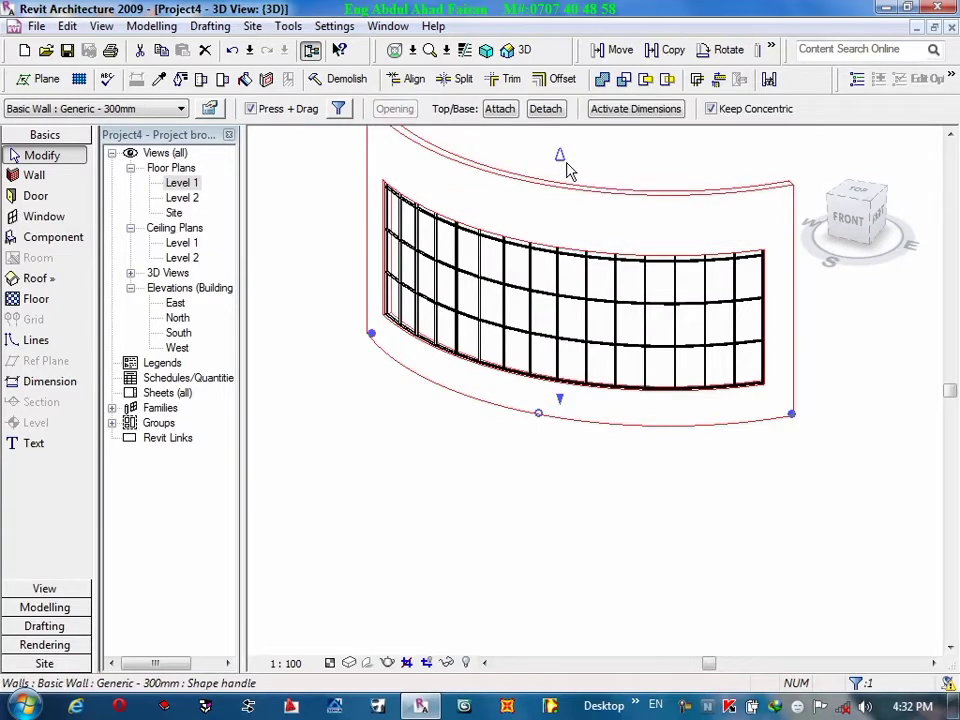
click(523, 474)
middle_drag(561, 294, 574, 381)
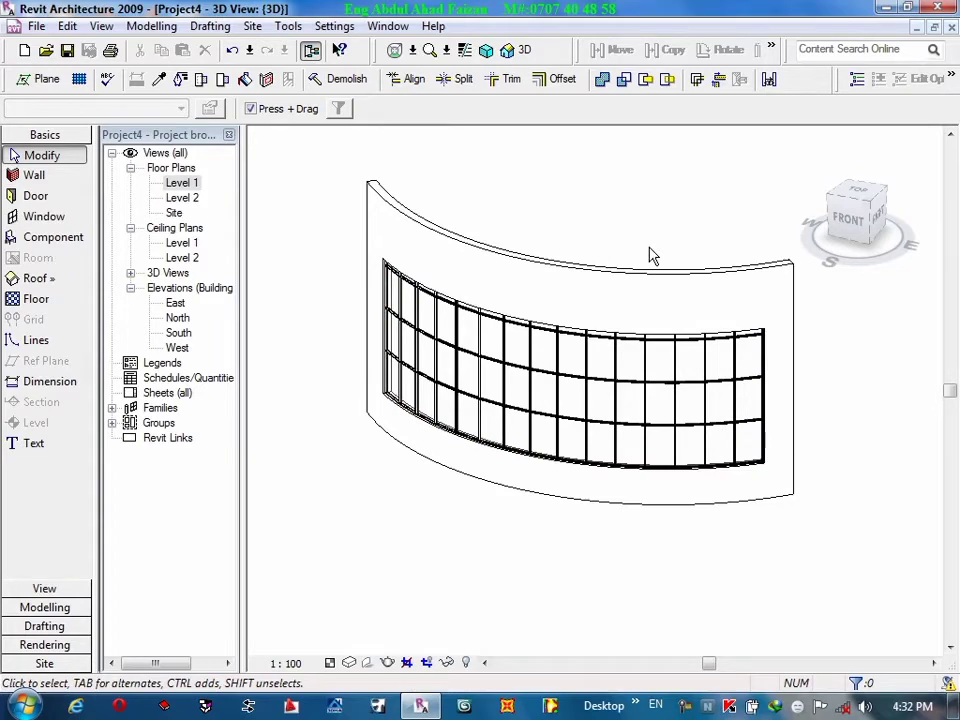
middle_drag(698, 377, 645, 373)
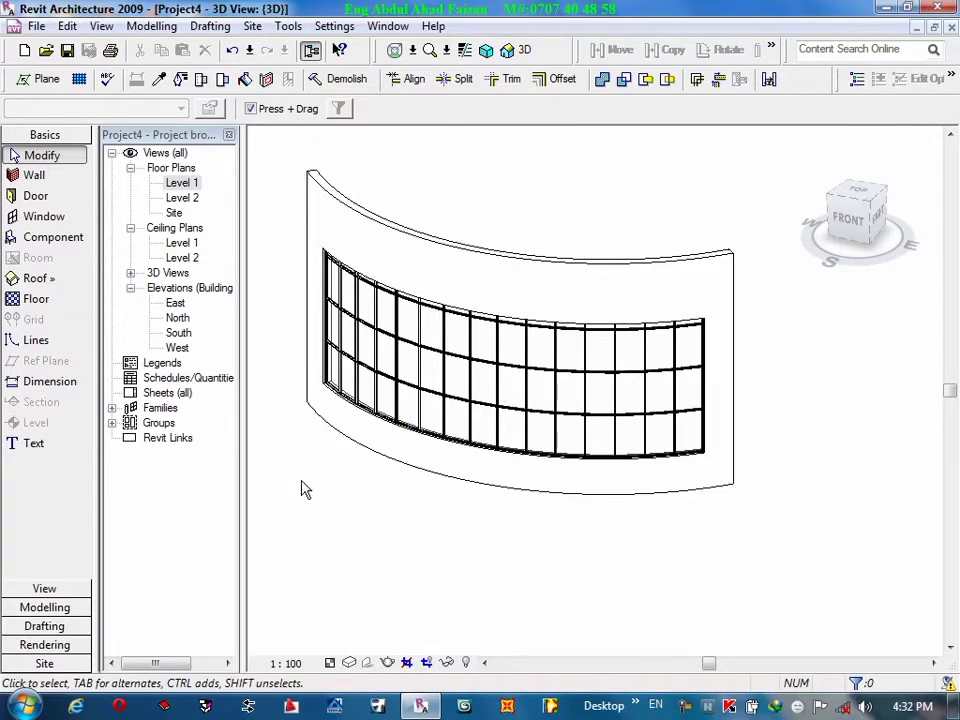
mouse_move(271, 441)
mouse_down()
mouse_move(455, 405)
mouse_move(311, 483)
mouse_up()
middle_drag(362, 489, 362, 514)
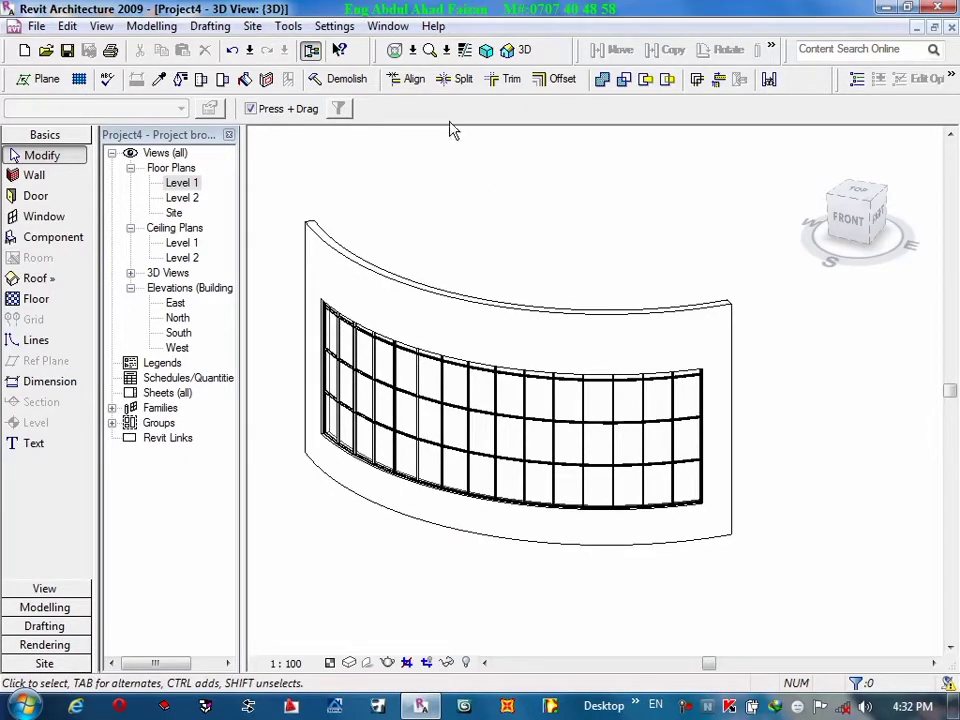
click(405, 82)
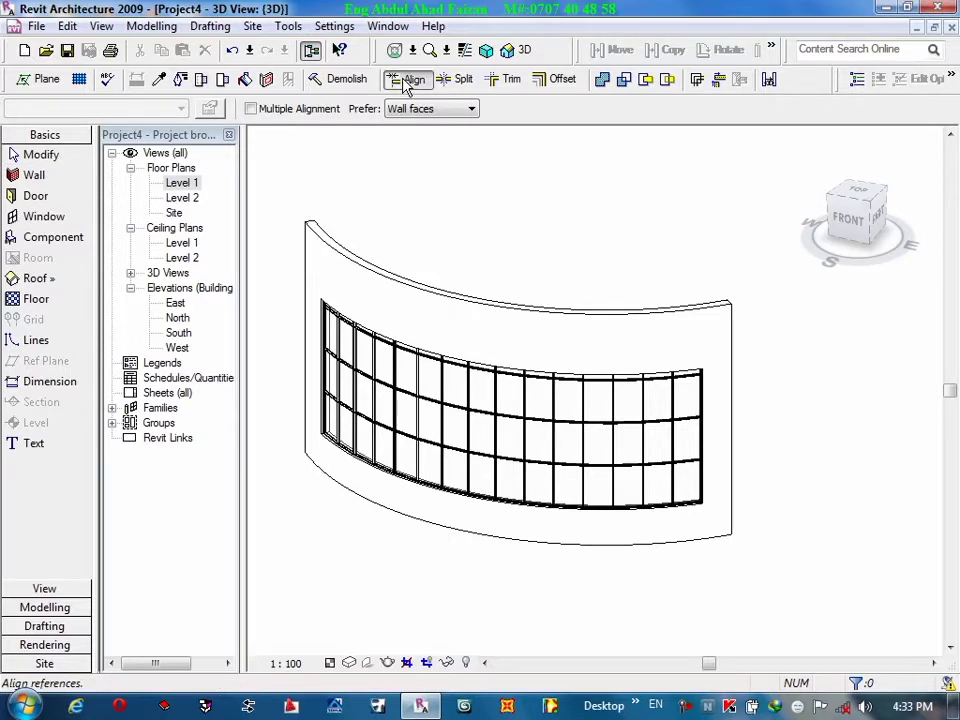
click(705, 443)
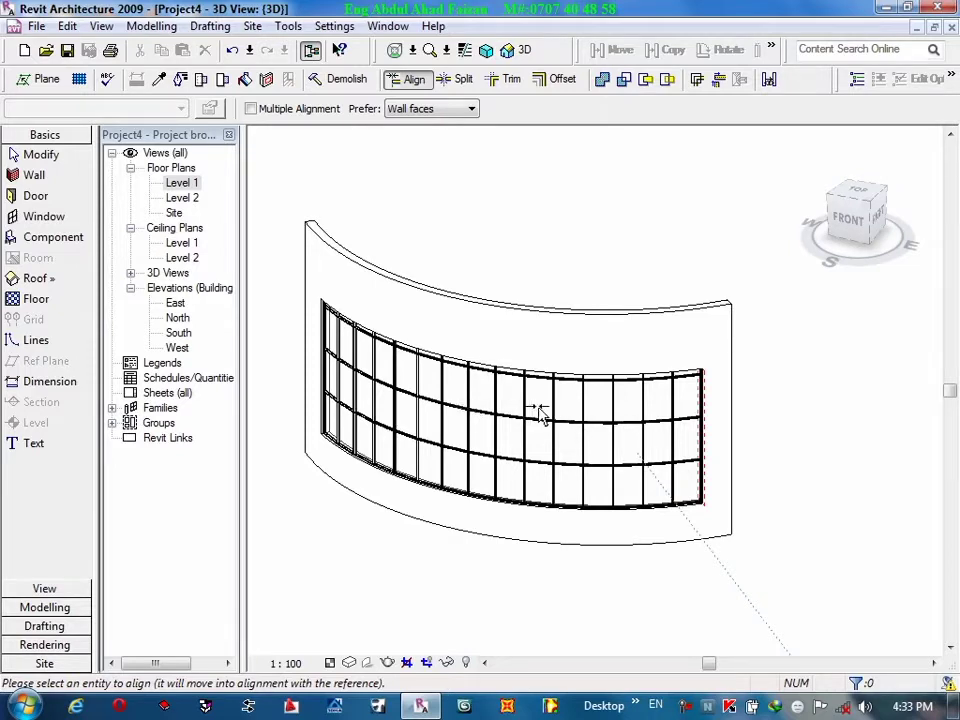
right_click(569, 215)
click(619, 229)
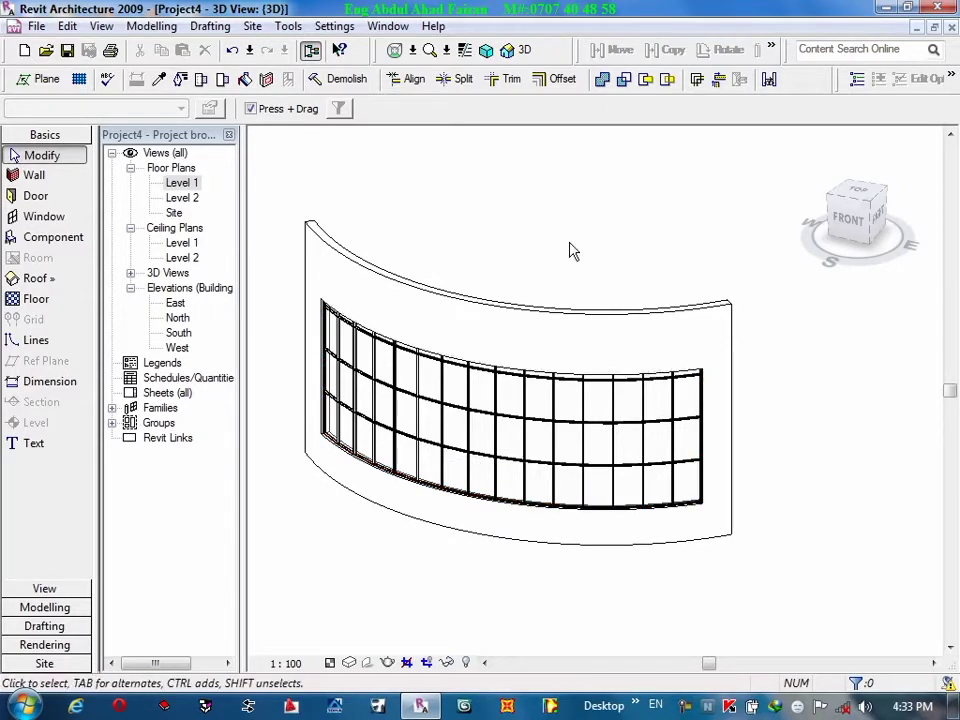
scroll(570, 250, down, 2)
mouse_move(608, 266)
middle_down()
mouse_move(628, 193)
mouse_move(640, 247)
middle_up()
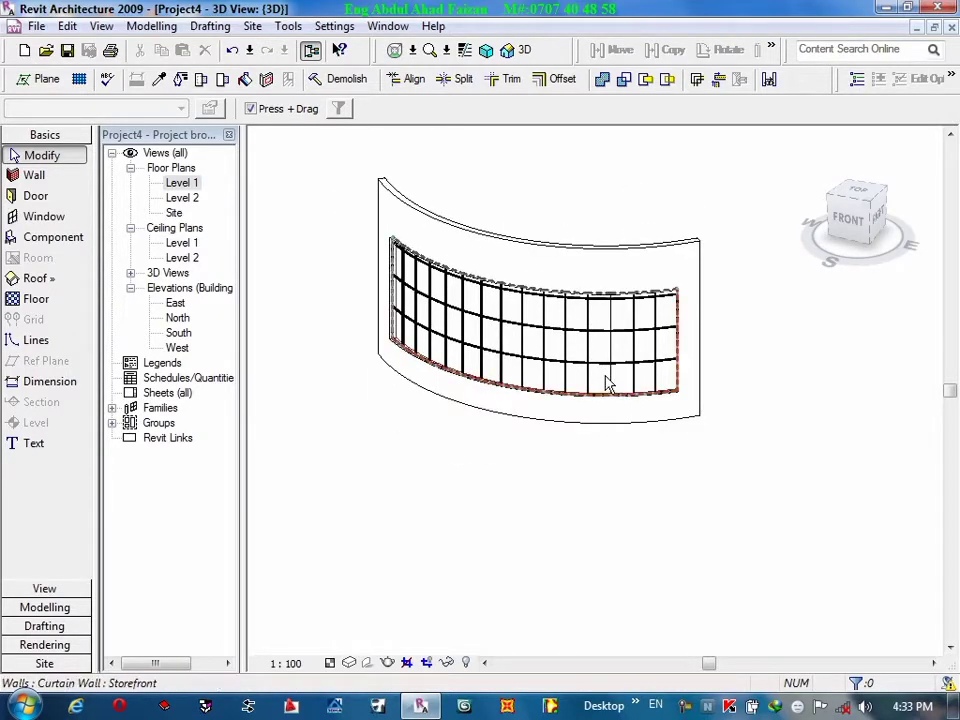
Open the Level 2 plan and show the Storefront curtain wall's Element Properties.
click(191, 187)
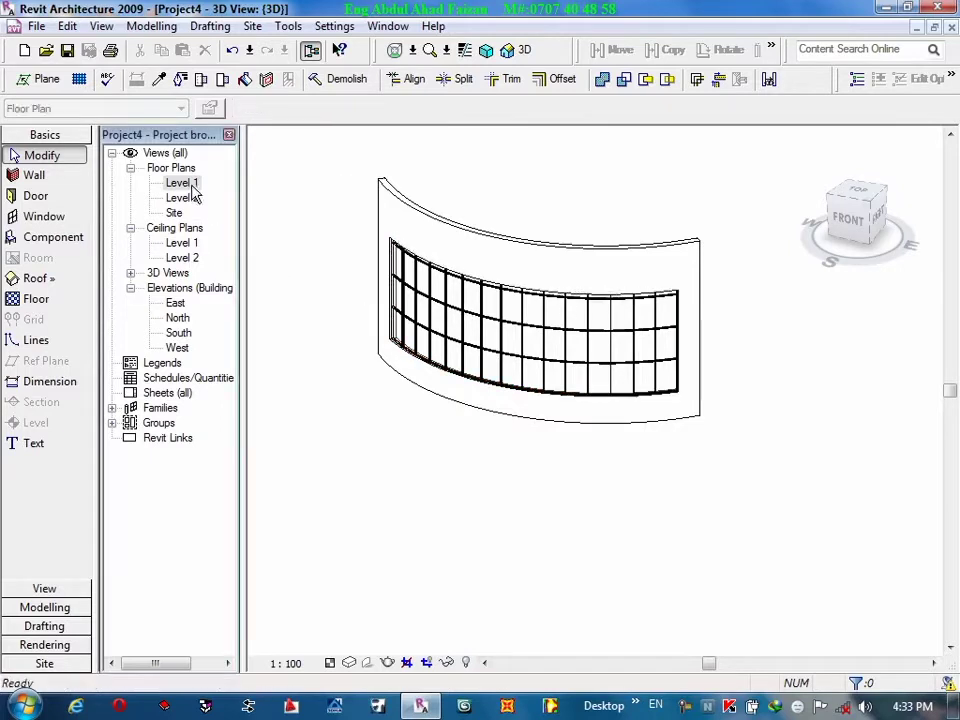
double_click(192, 188)
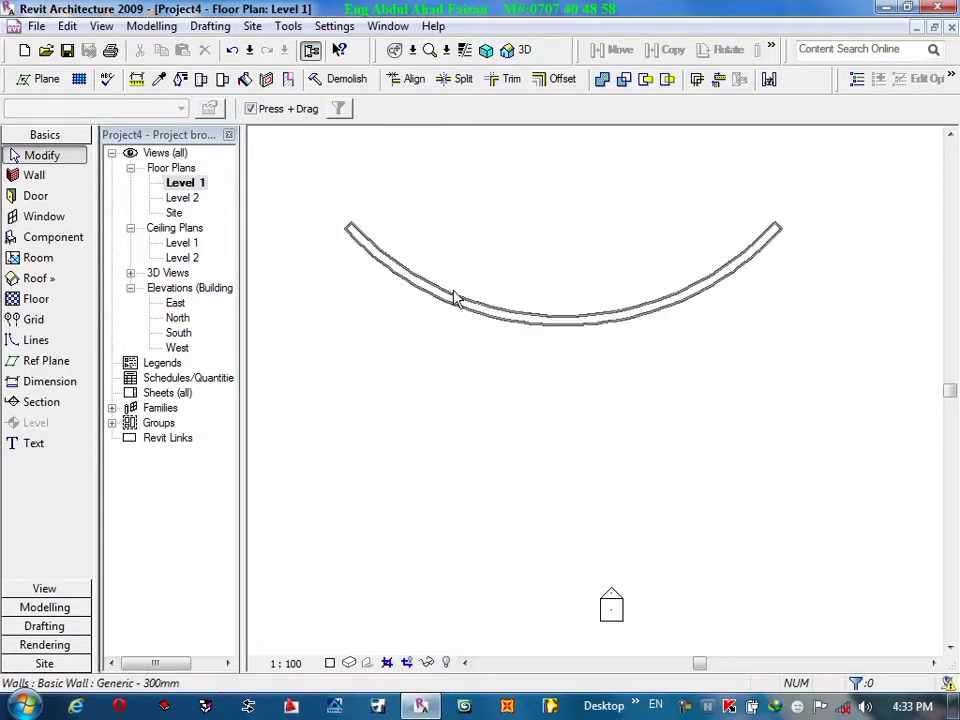
click(192, 183)
double_click(178, 198)
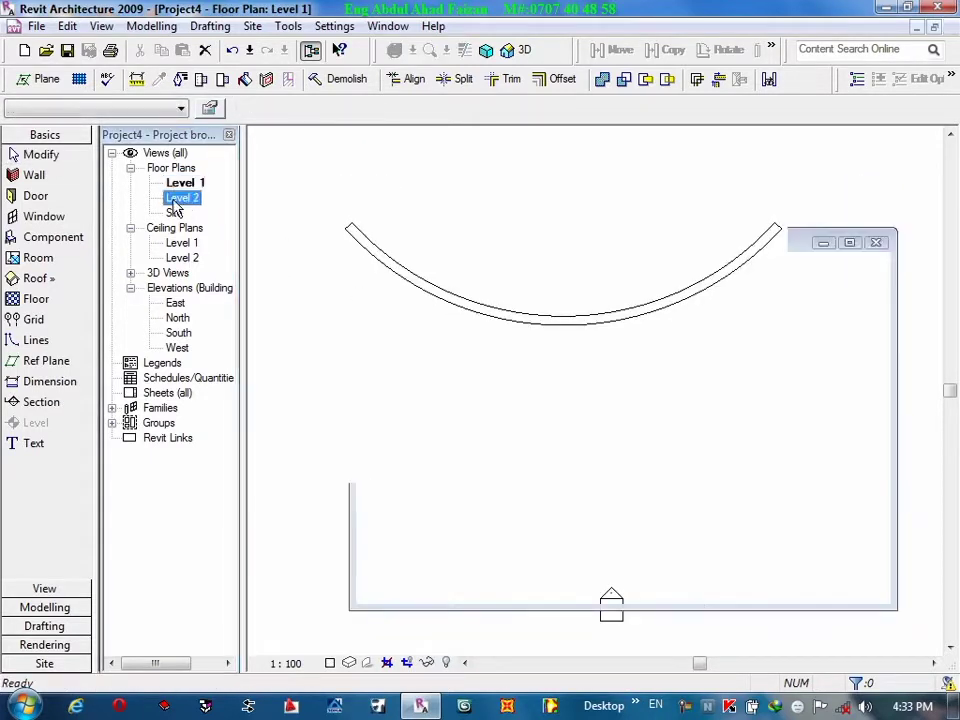
click(535, 320)
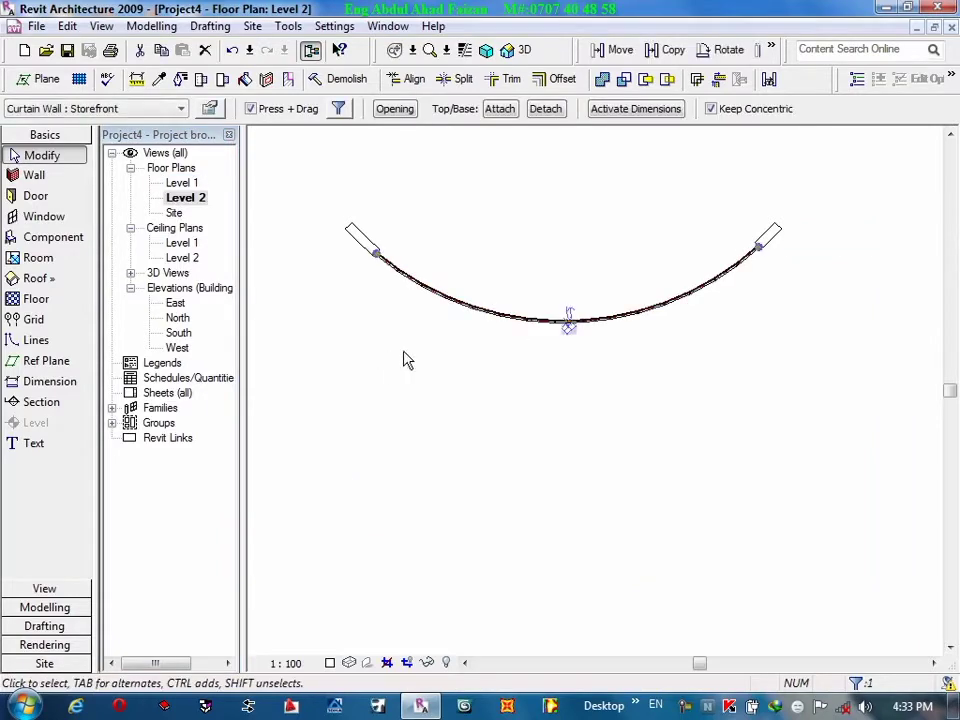
click(209, 108)
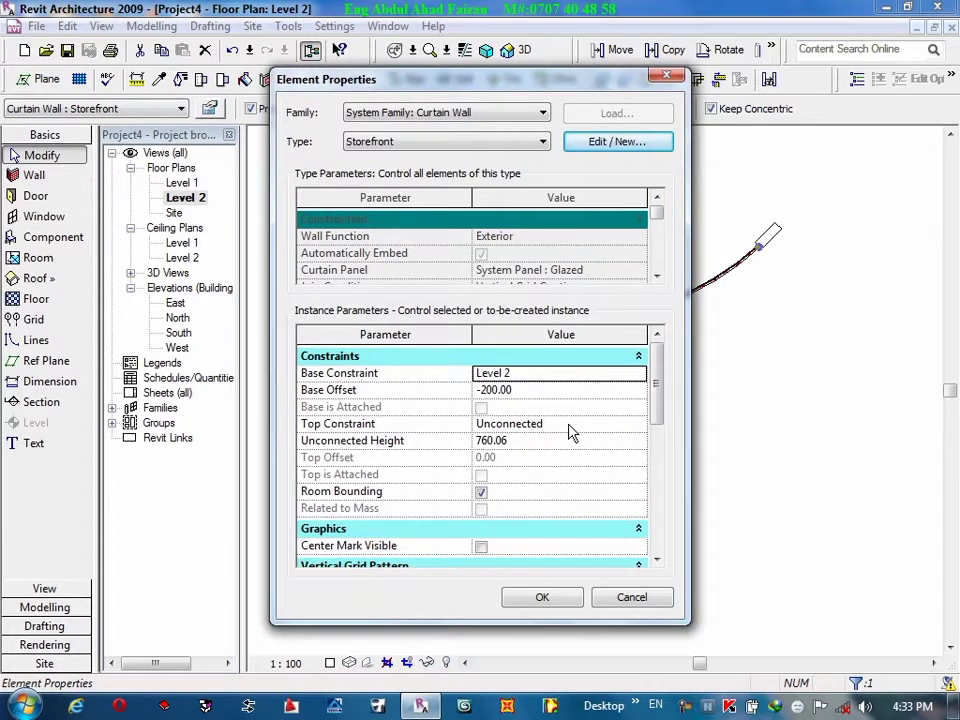
Inspect the curtain wall's -200.00 Base Offset, then cancel the dialog and deselect.
click(517, 390)
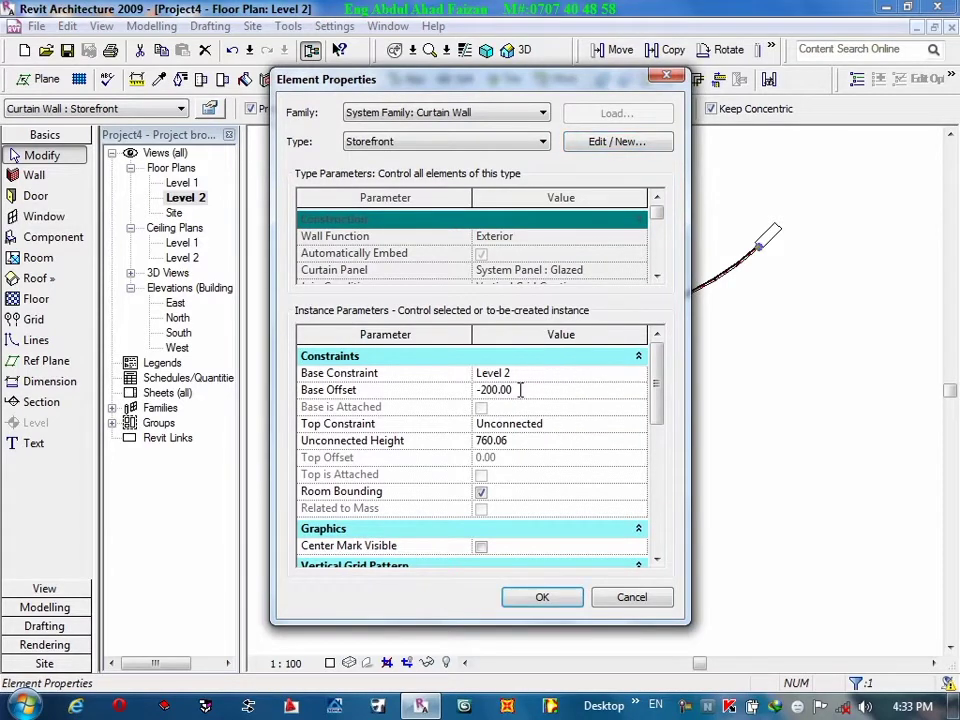
drag(521, 390, 445, 385)
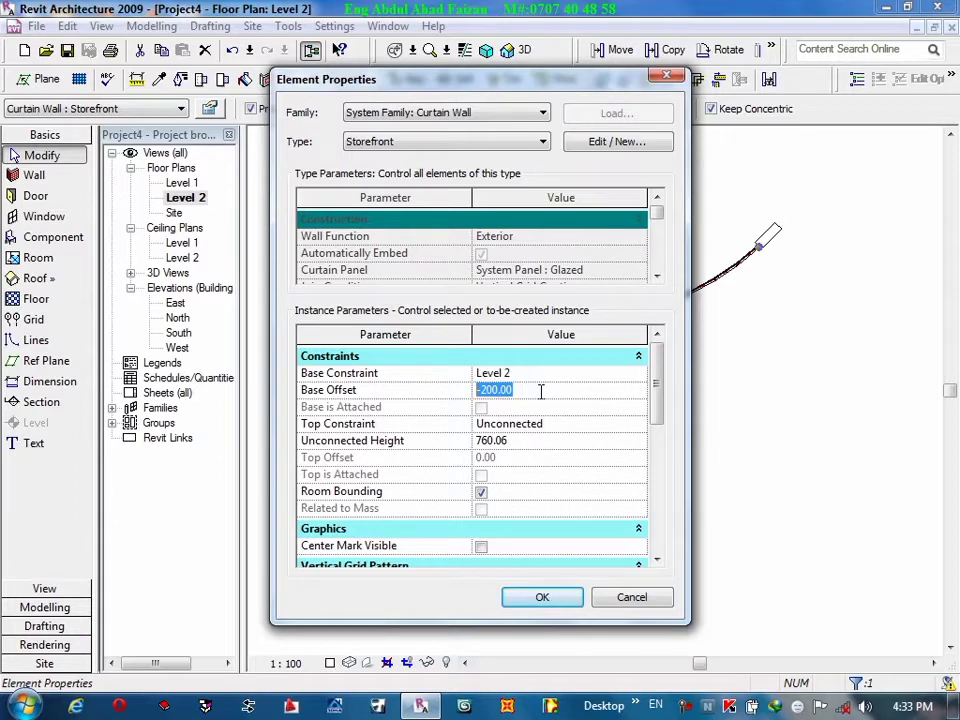
click(650, 604)
click(636, 448)
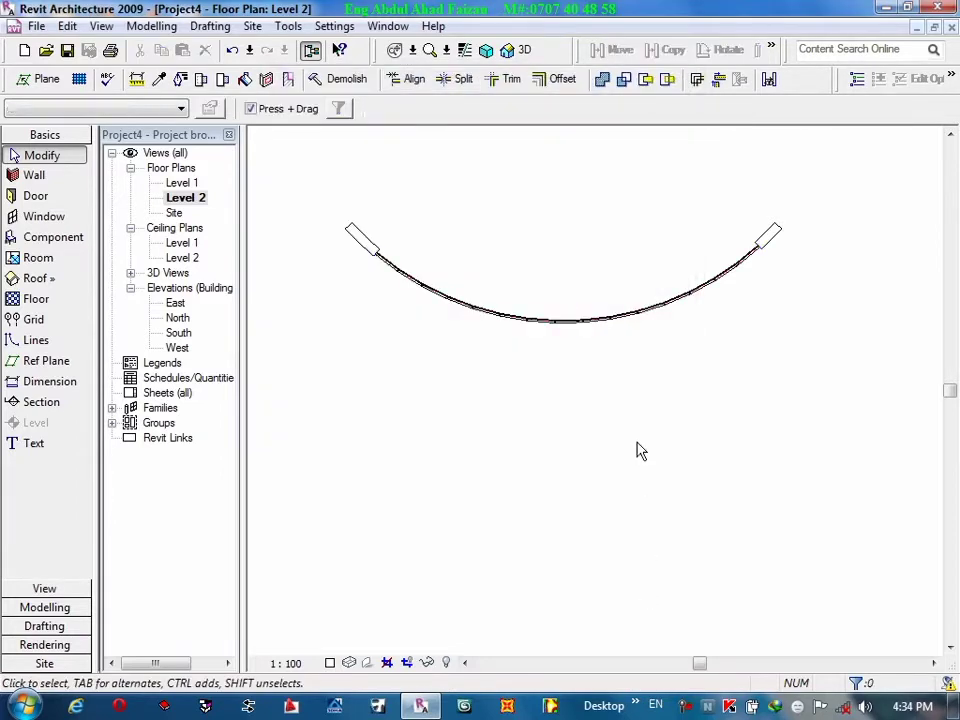
Back in the 3D view, raise the top of the curved back wall.
click(510, 52)
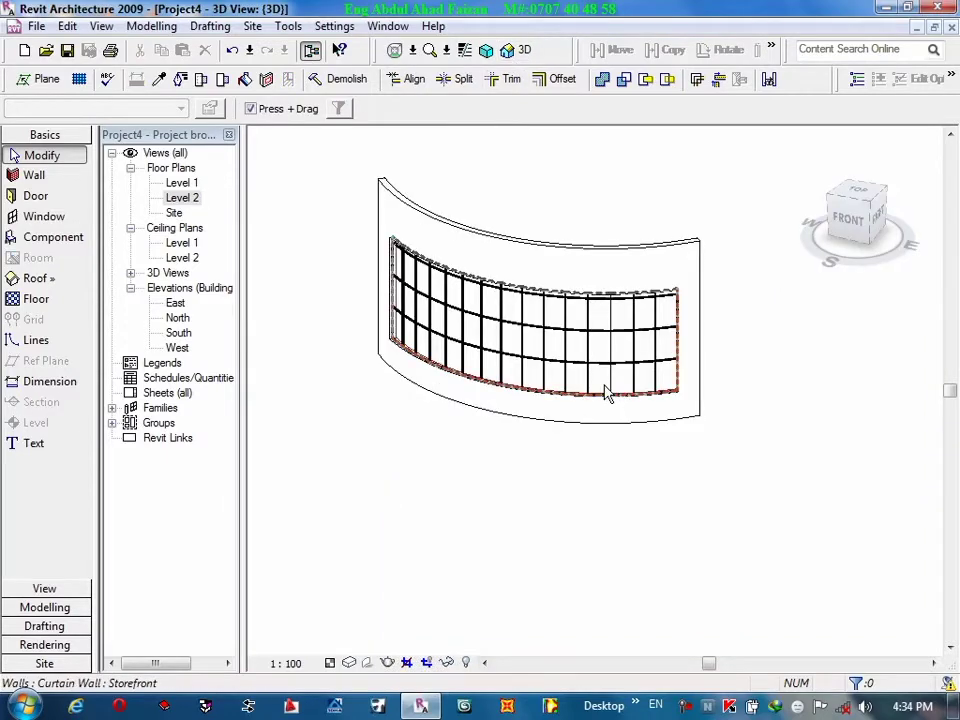
click(605, 393)
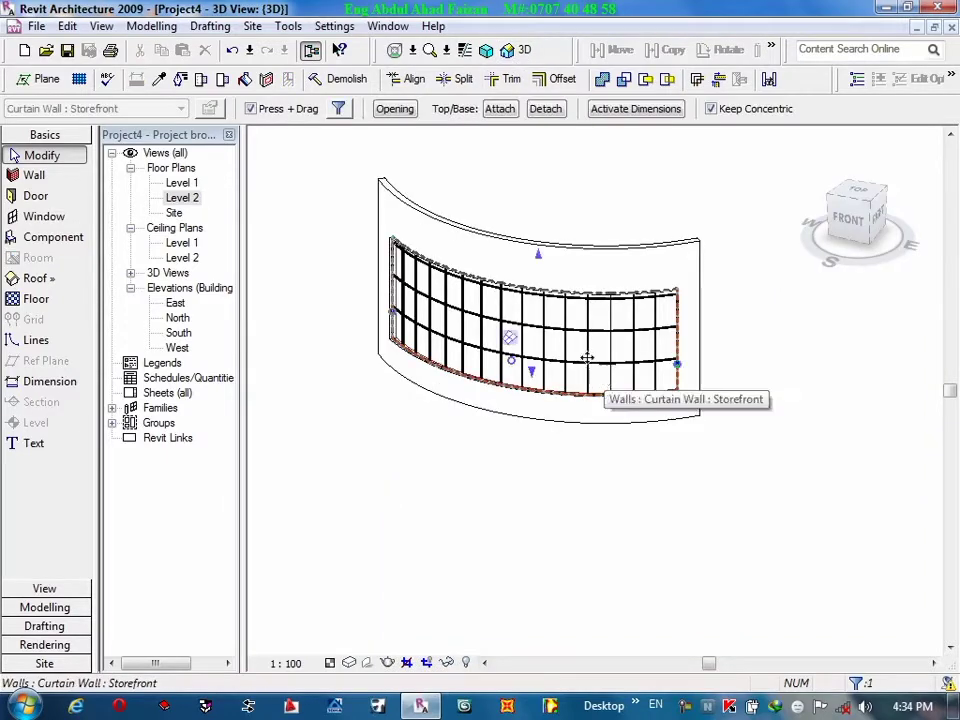
click(539, 260)
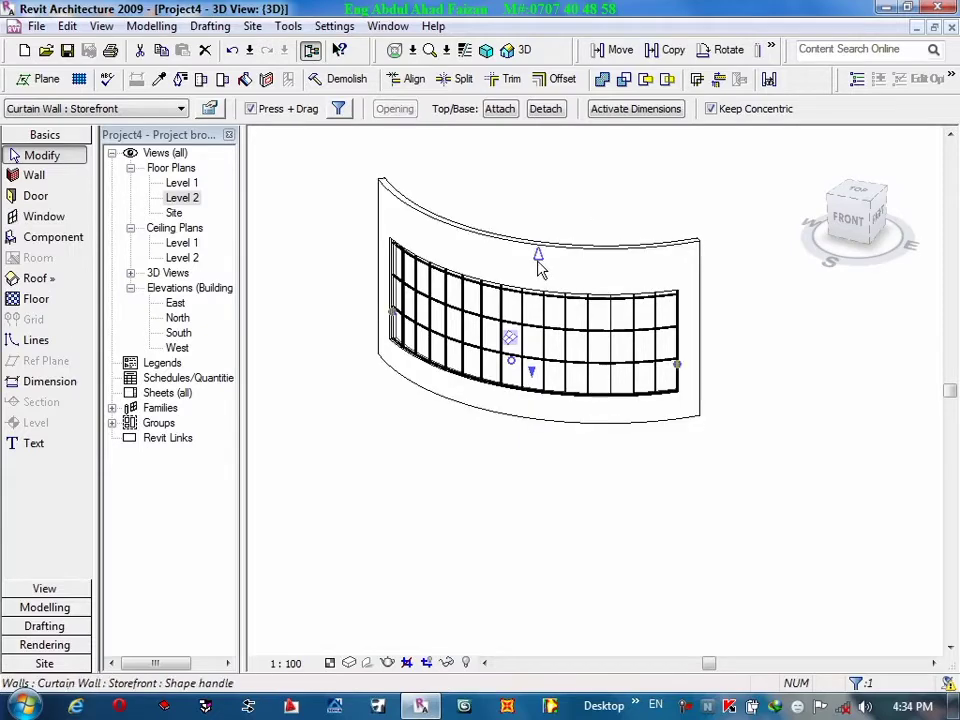
click(617, 210)
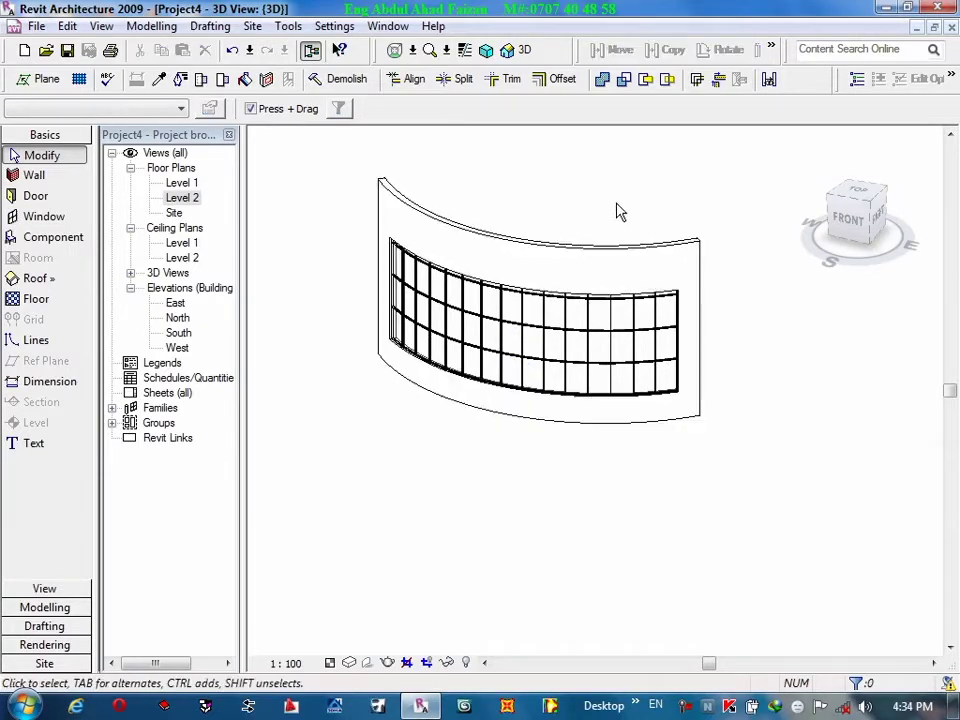
click(610, 258)
drag(525, 221, 621, 193)
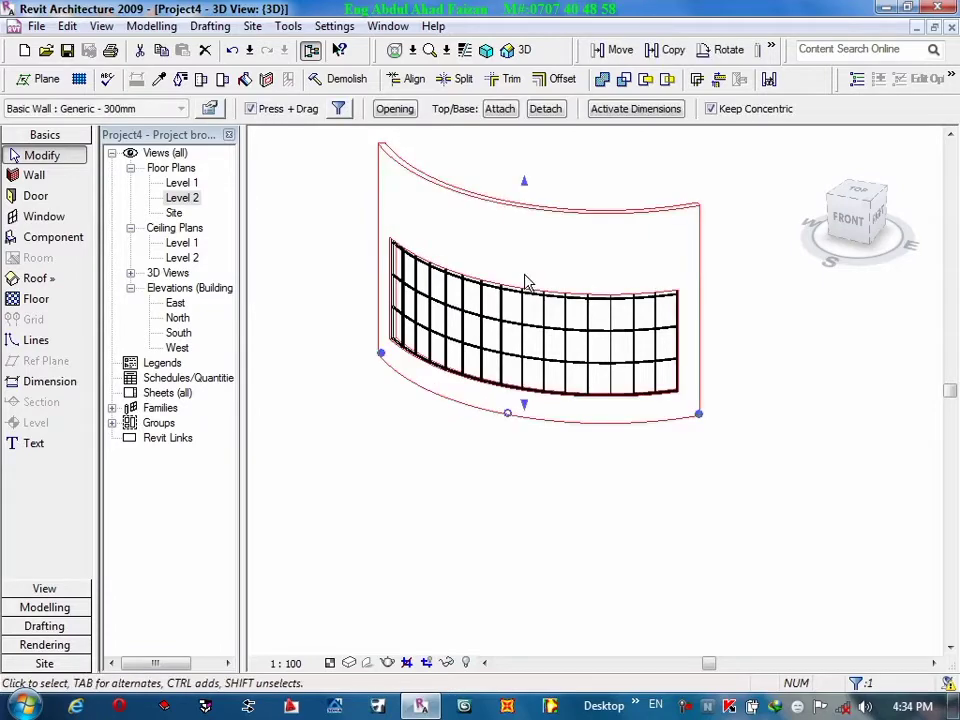
click(703, 281)
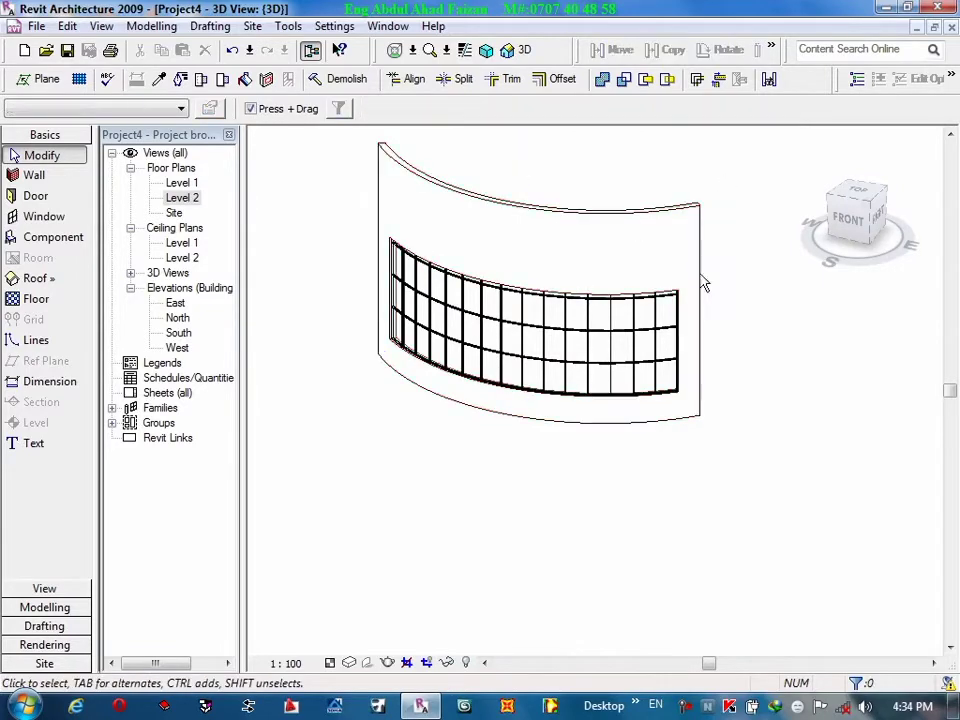
click(648, 302)
drag(527, 178, 527, 145)
click(765, 305)
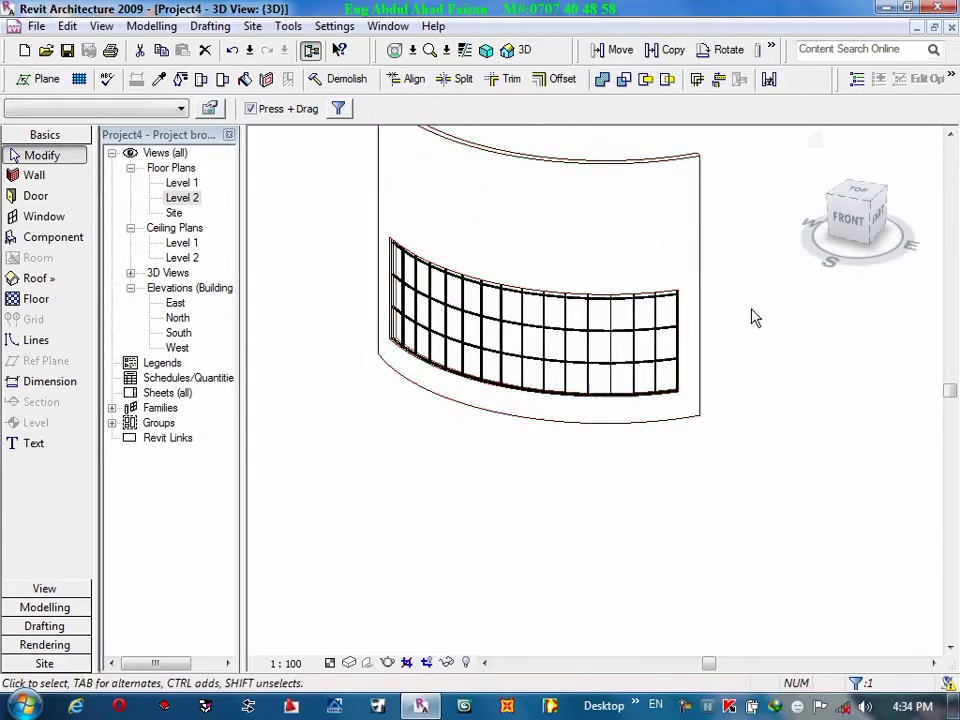
Raise the top of the storefront curtain wall.
click(642, 392)
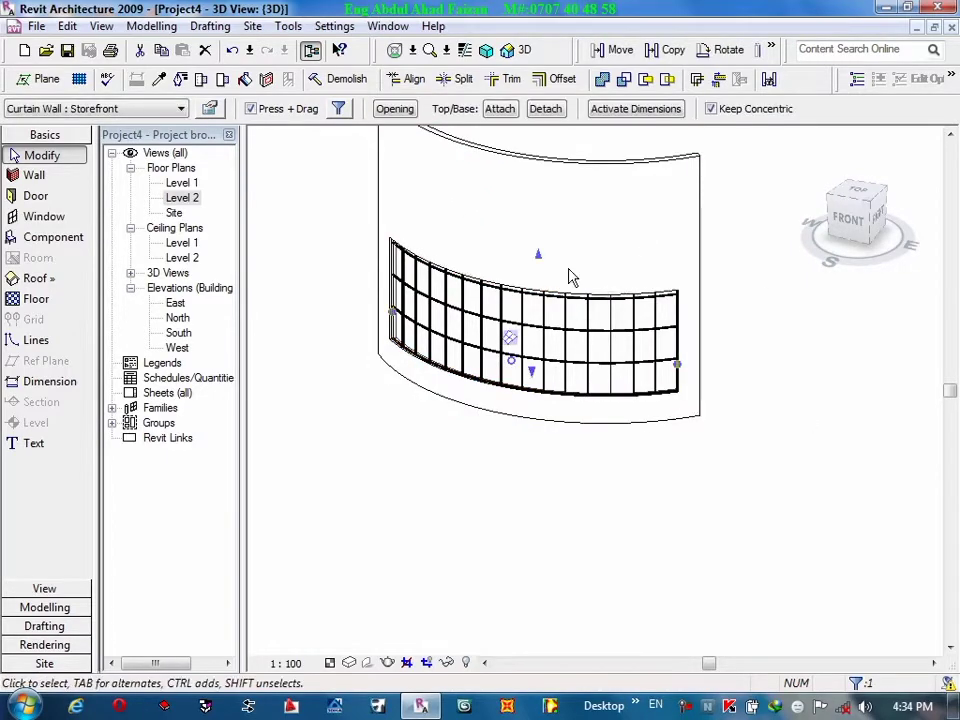
drag(537, 256, 545, 215)
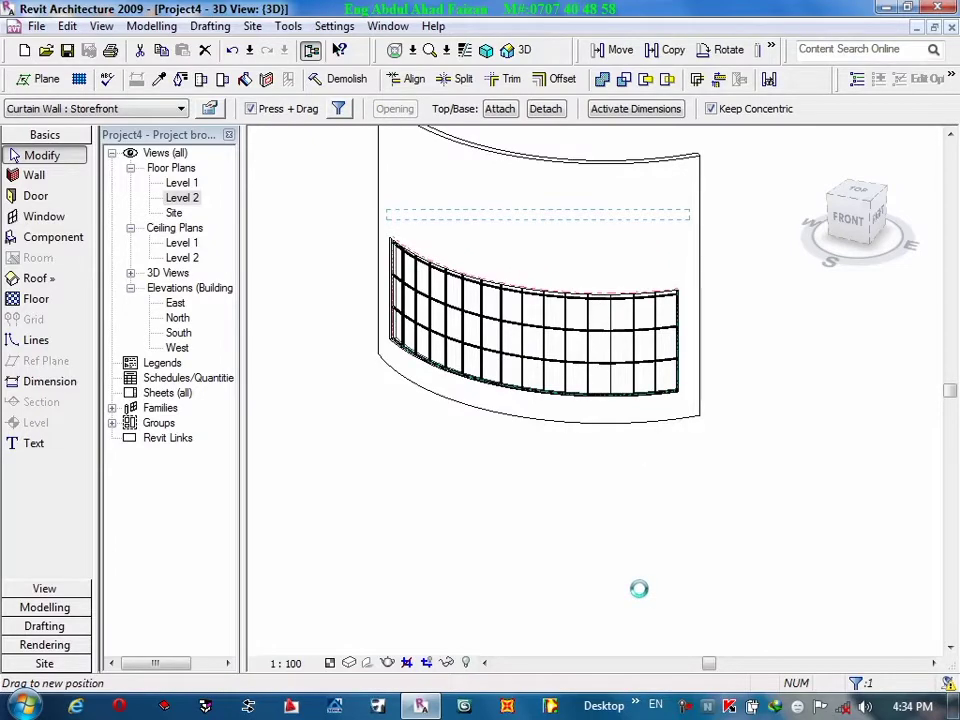
click(643, 499)
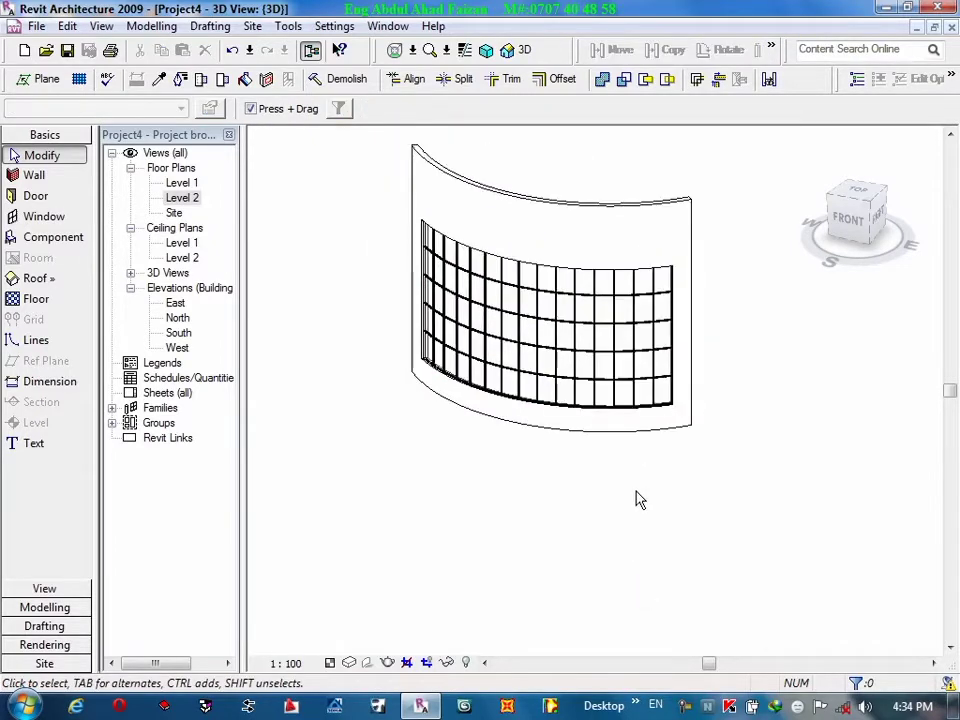
Zoom out and orbit to view the whole model from a more frontal angle.
scroll(630, 512, down, 2)
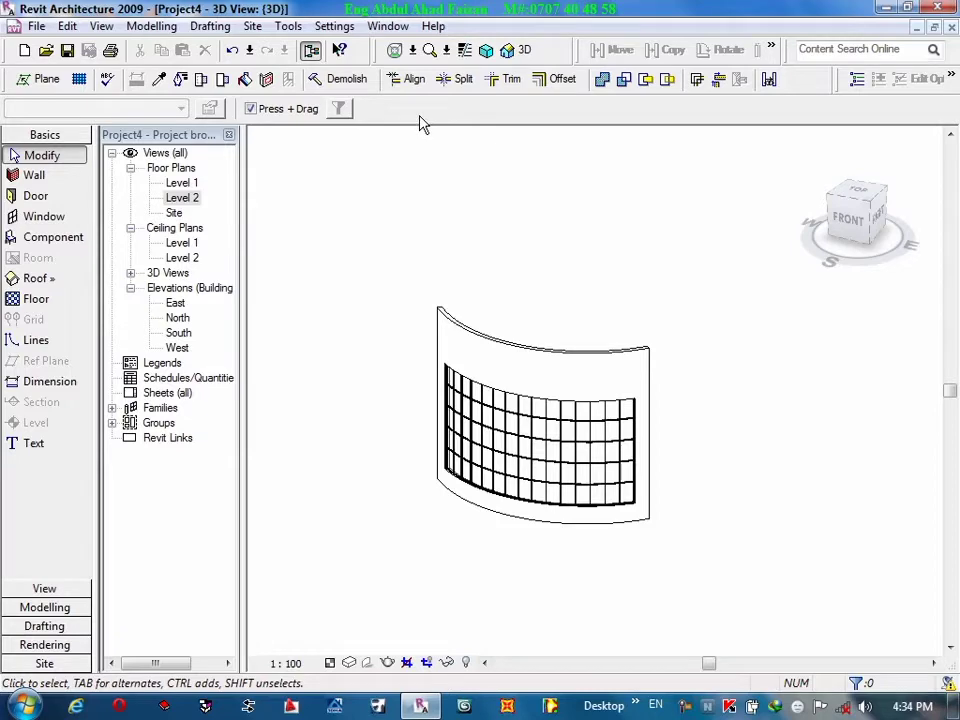
scroll(529, 332, down, 2)
mouse_move(529, 332)
middle_down()
mouse_move(594, 403)
mouse_move(602, 373)
mouse_move(542, 300)
middle_up()
scroll(602, 373, down, 2)
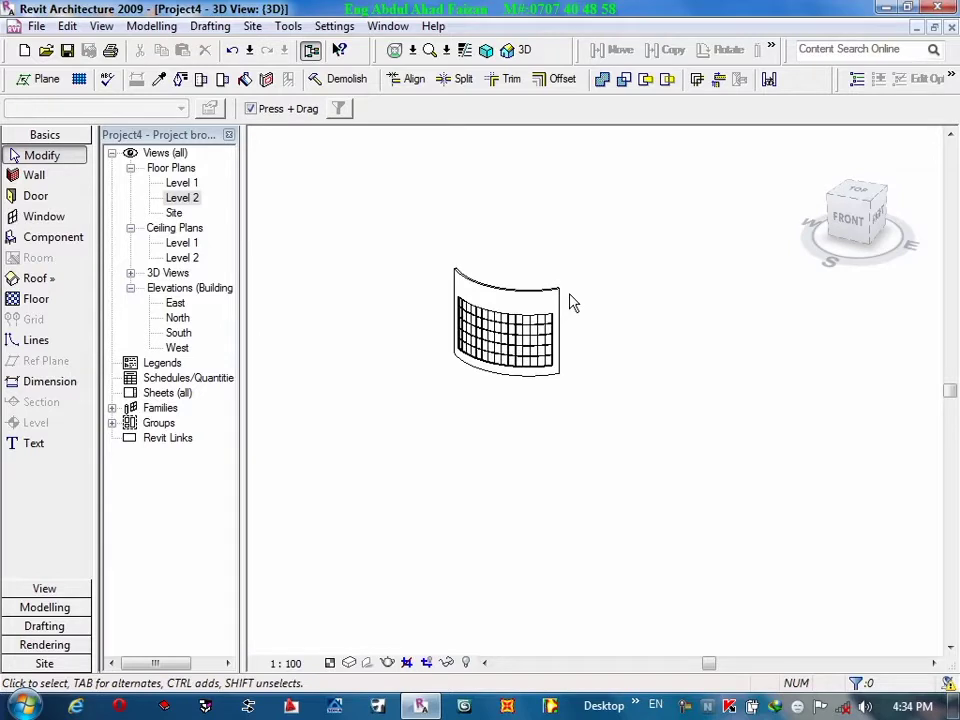
shift+middle_drag(573, 302, 571, 303)
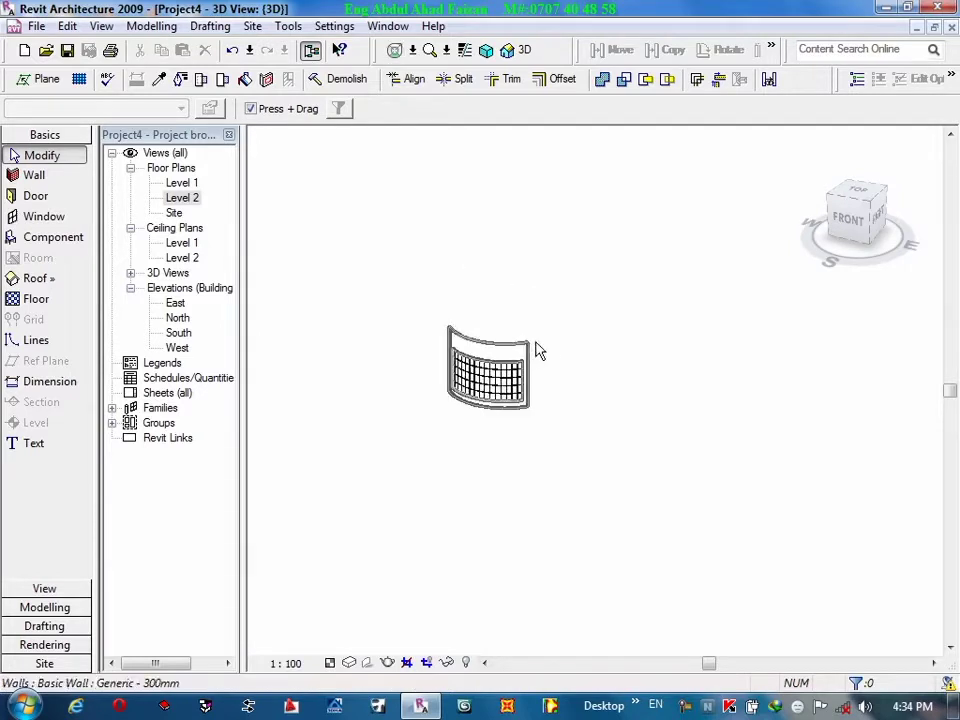
click(54, 238)
Open the Level 1 floor plan and frame the curved wall.
double_click(195, 183)
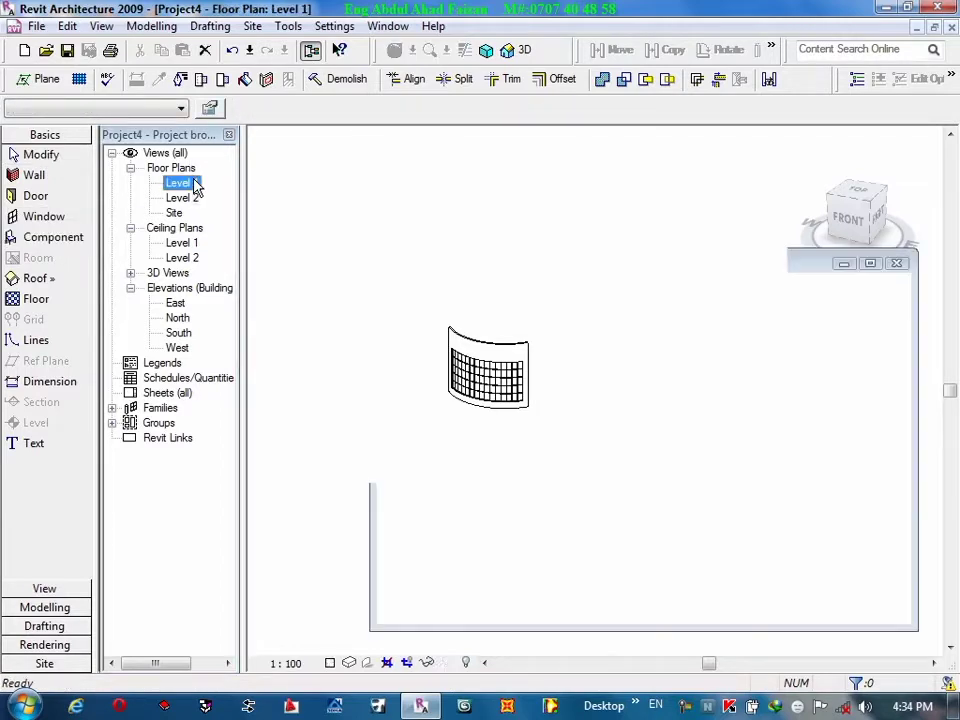
scroll(394, 334, down, 2)
middle_drag(394, 334, 553, 443)
scroll(553, 443, down, 2)
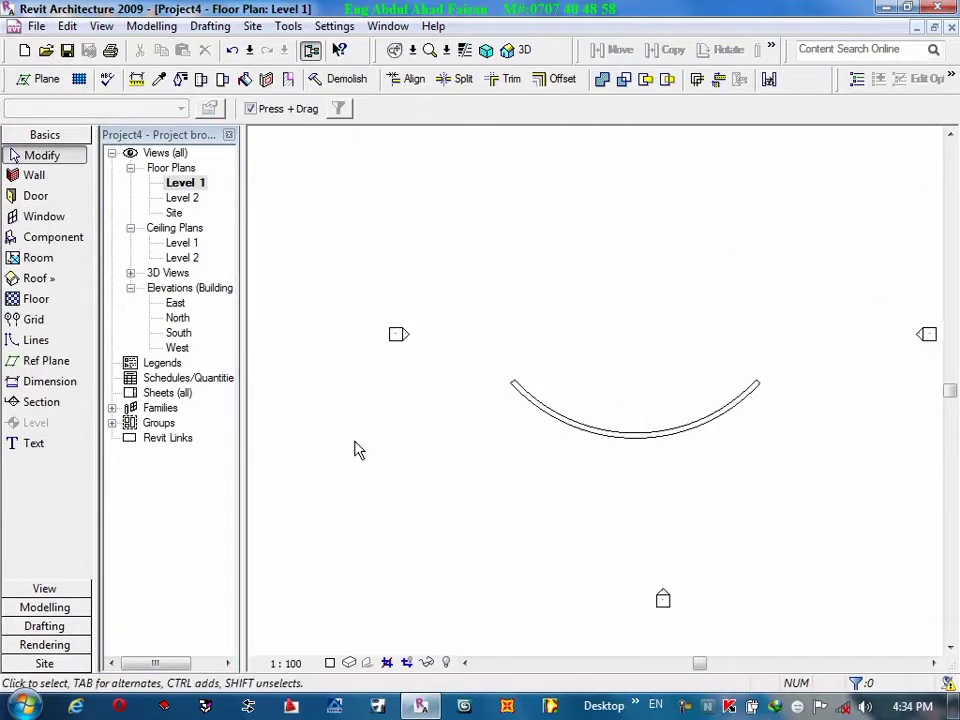
Start loading a component family and open the metric library's Entourage folder.
click(52, 238)
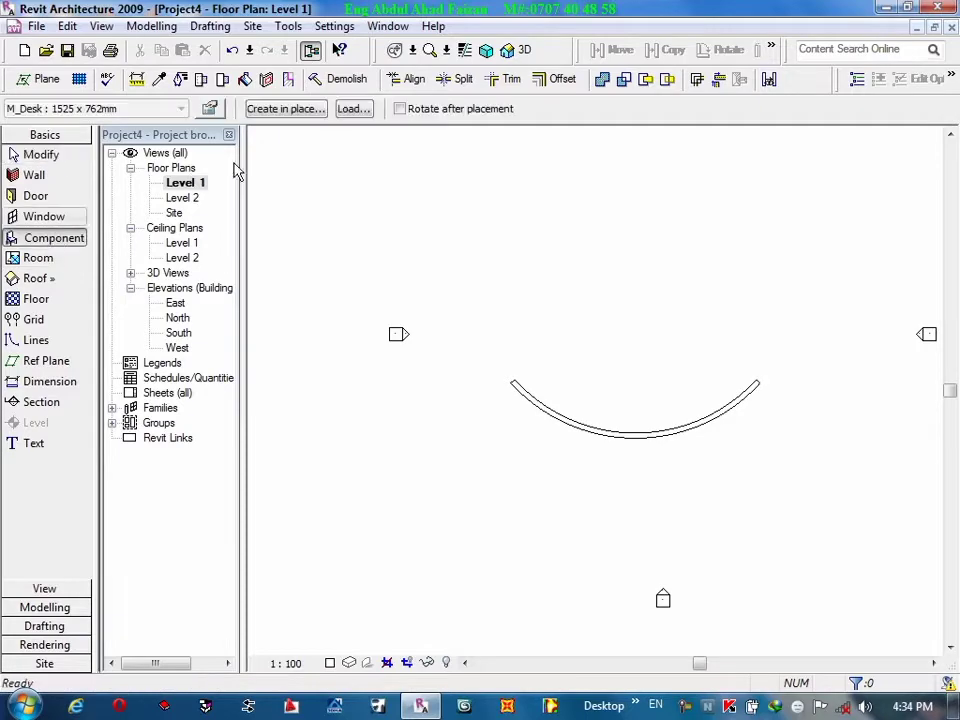
click(352, 108)
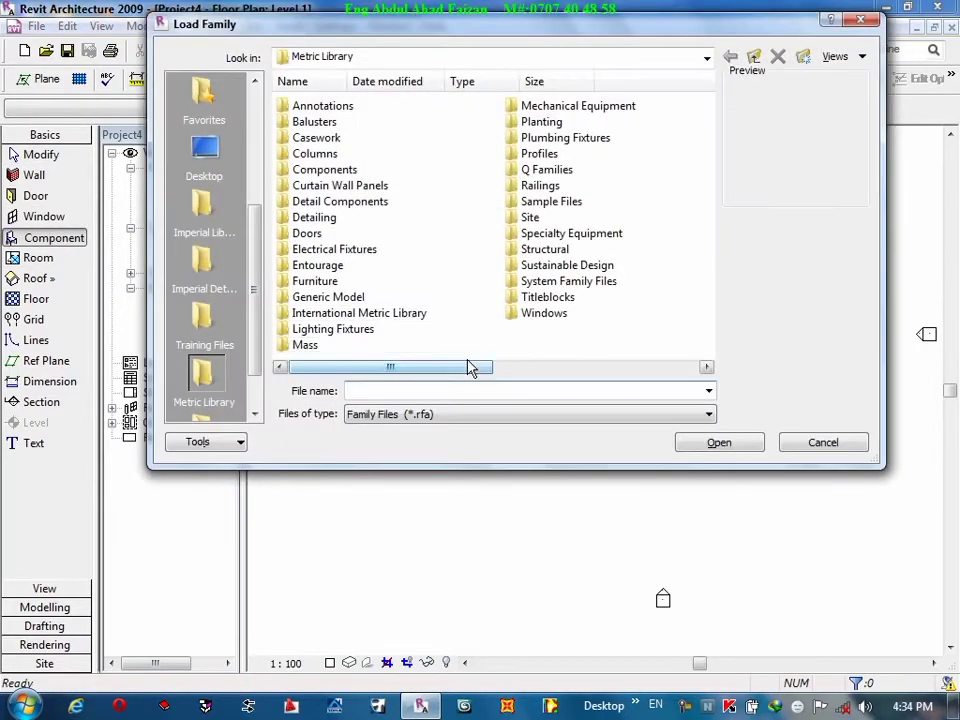
click(330, 272)
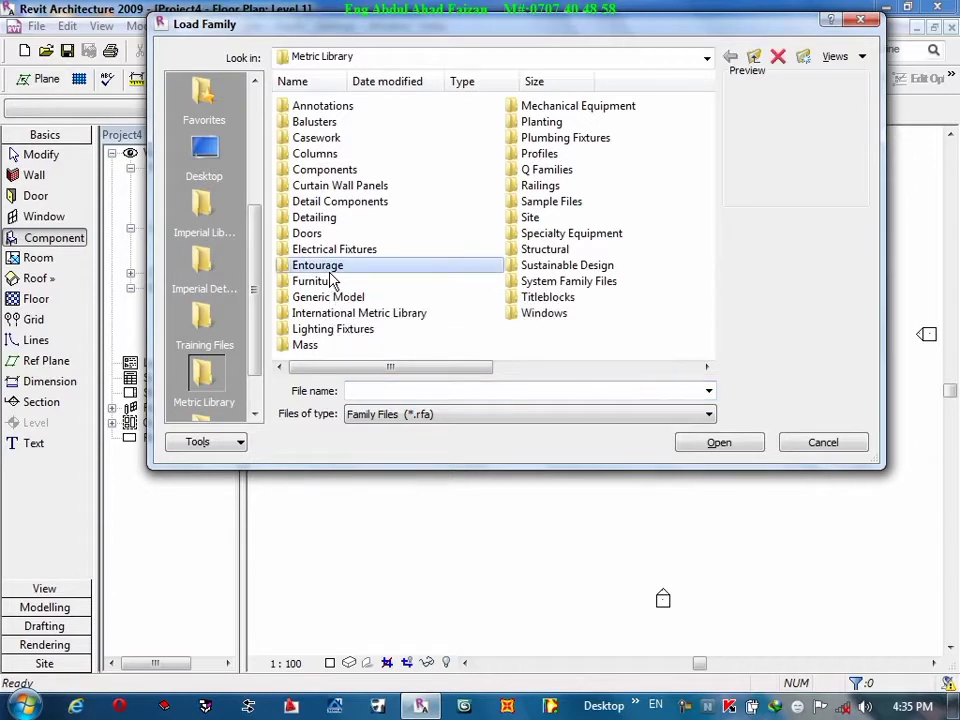
double_click(330, 272)
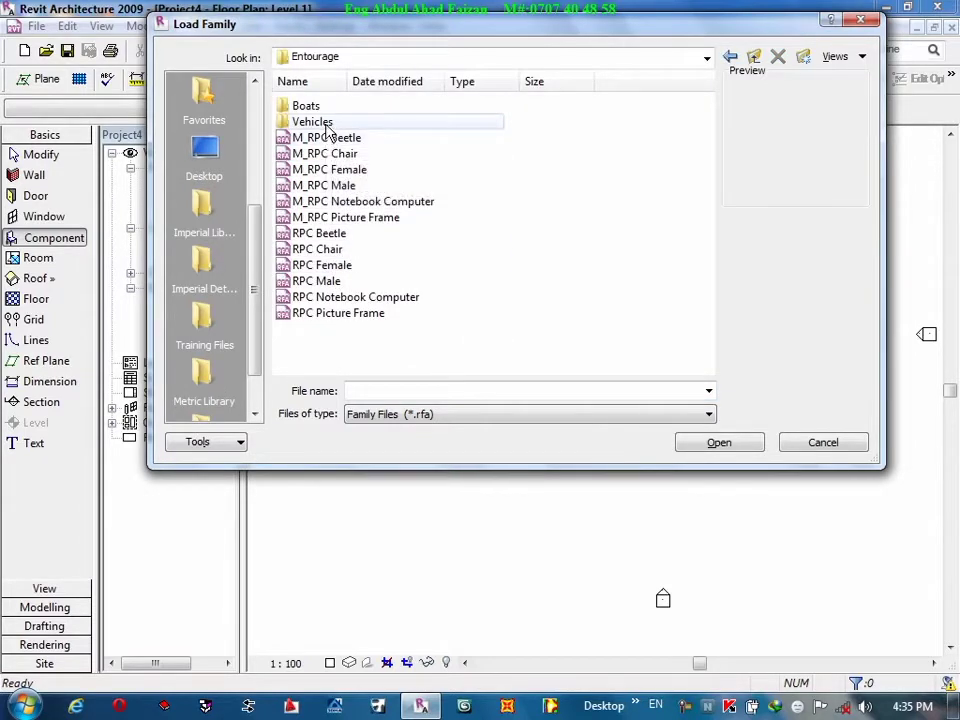
Preview the RPC entourage families, then load M_RPC Male into the project.
click(336, 153)
click(330, 169)
click(330, 201)
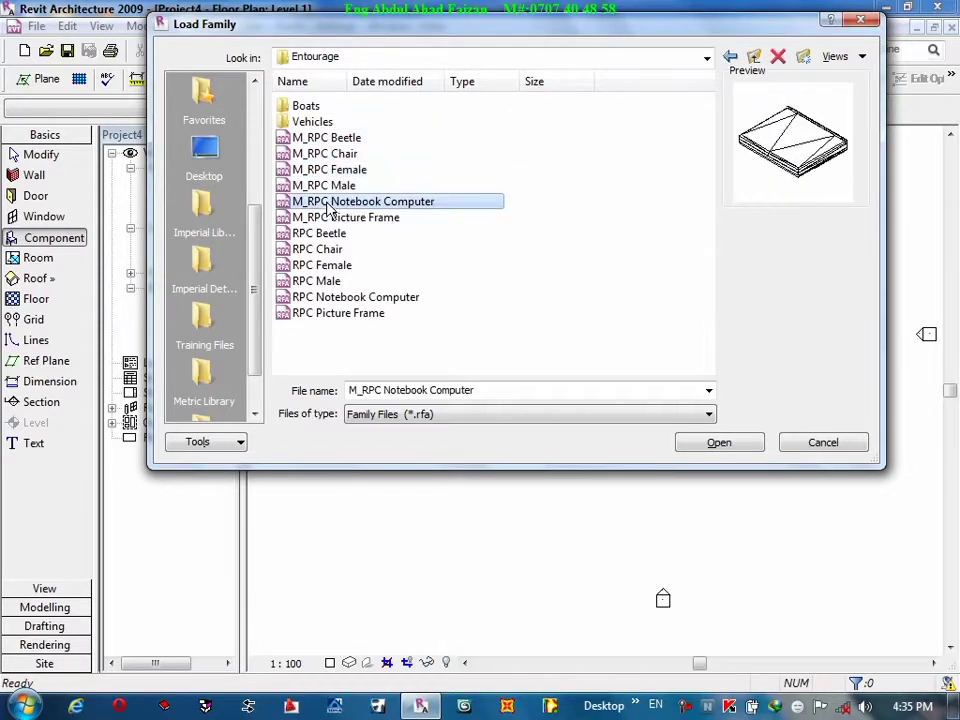
click(325, 186)
click(330, 201)
click(330, 217)
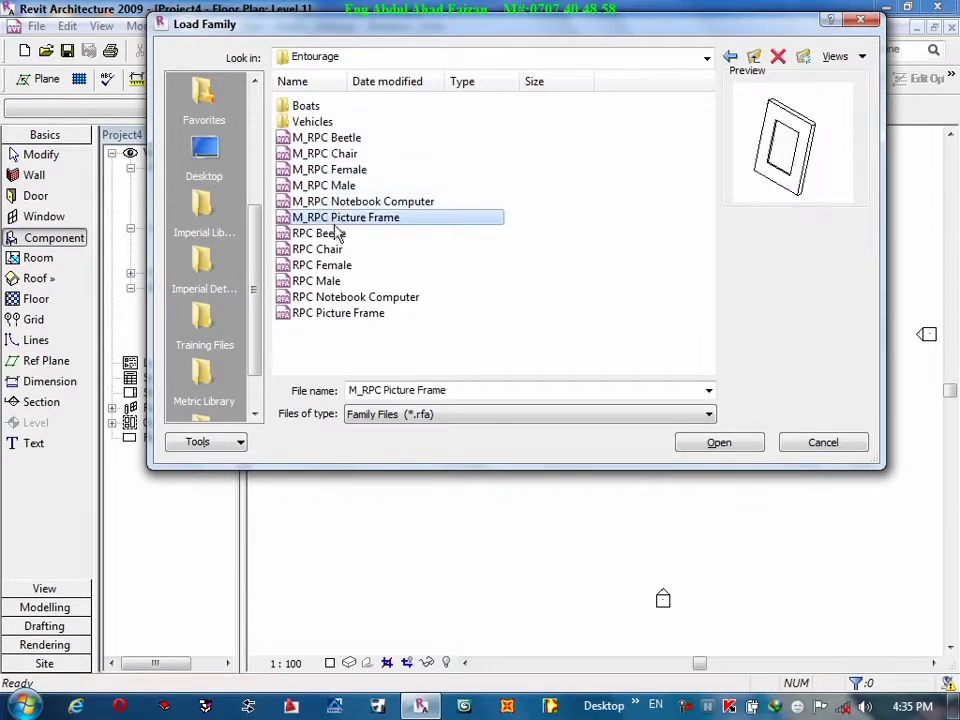
click(325, 233)
click(336, 249)
click(340, 281)
click(345, 297)
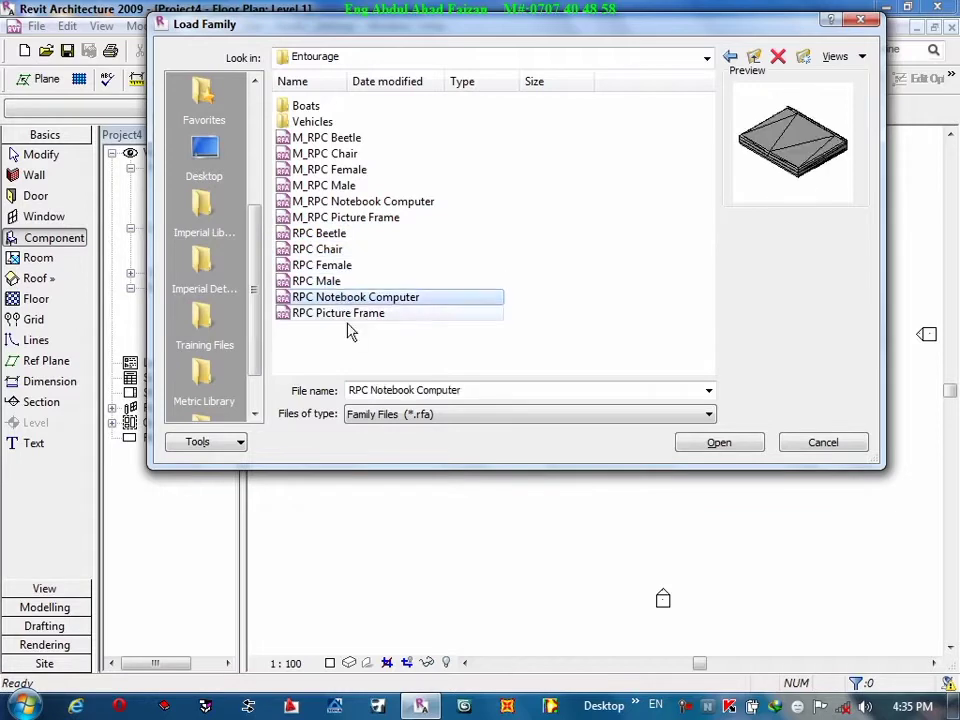
click(349, 340)
click(338, 313)
click(338, 297)
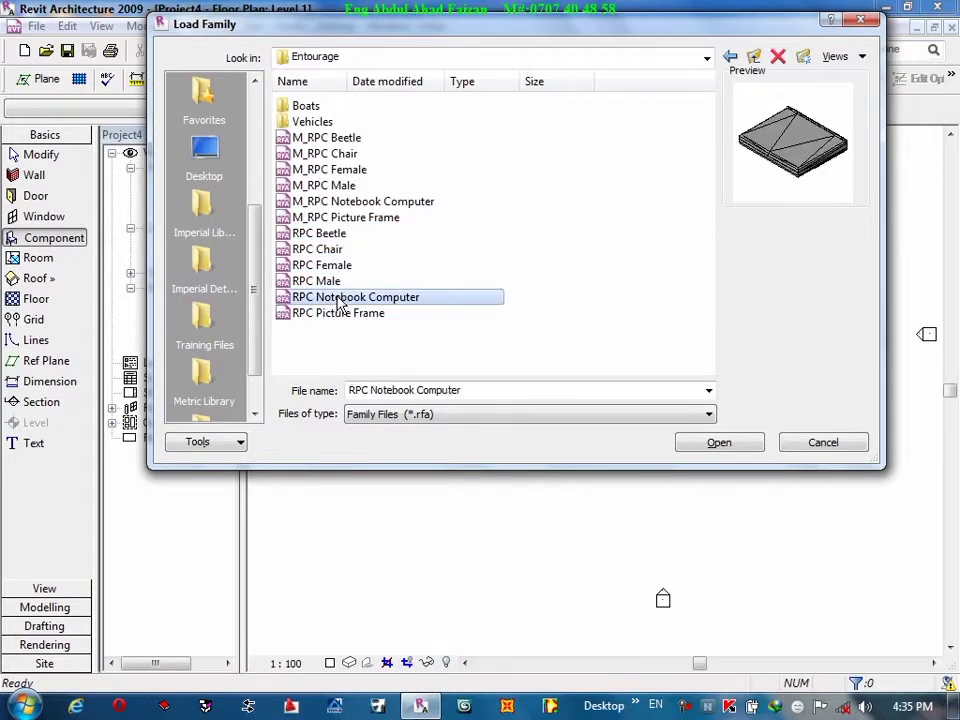
click(340, 265)
click(340, 249)
click(340, 233)
click(333, 217)
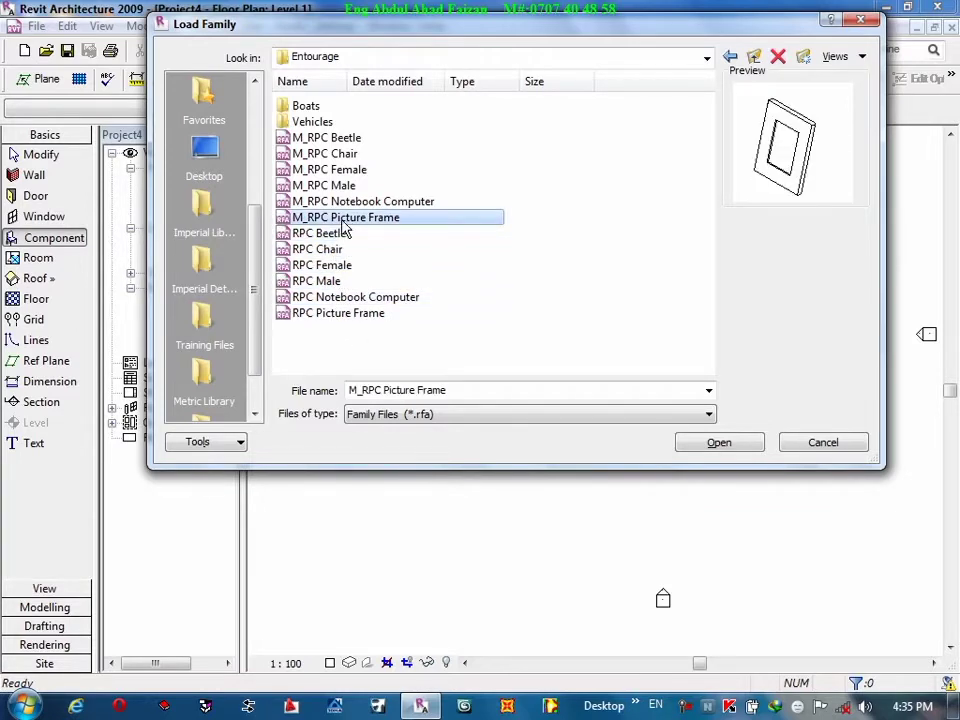
click(348, 201)
click(348, 186)
click(348, 170)
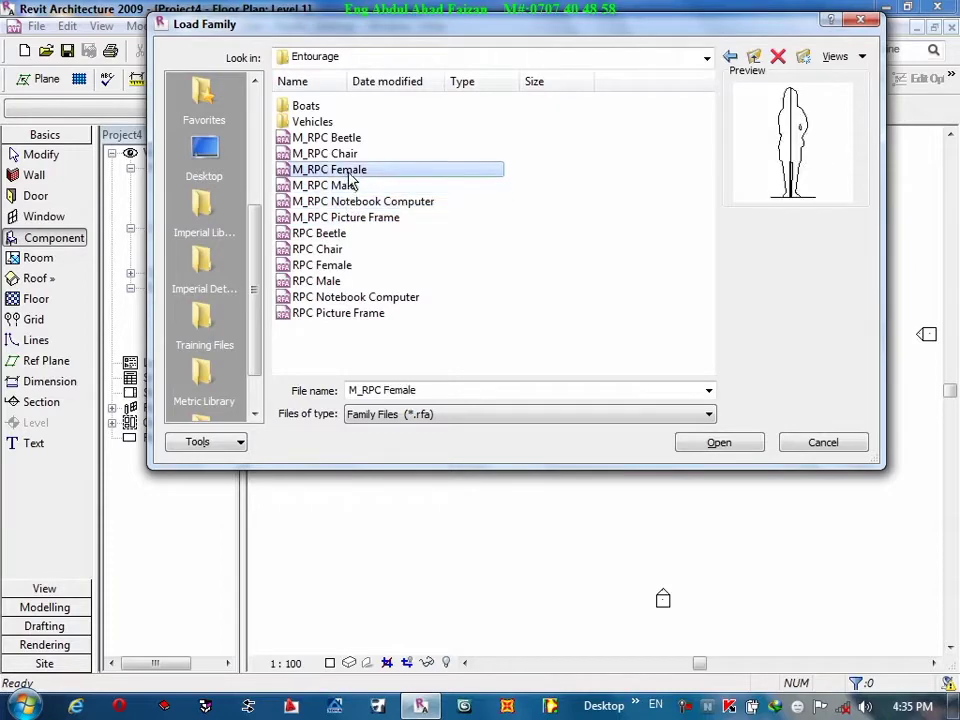
click(352, 186)
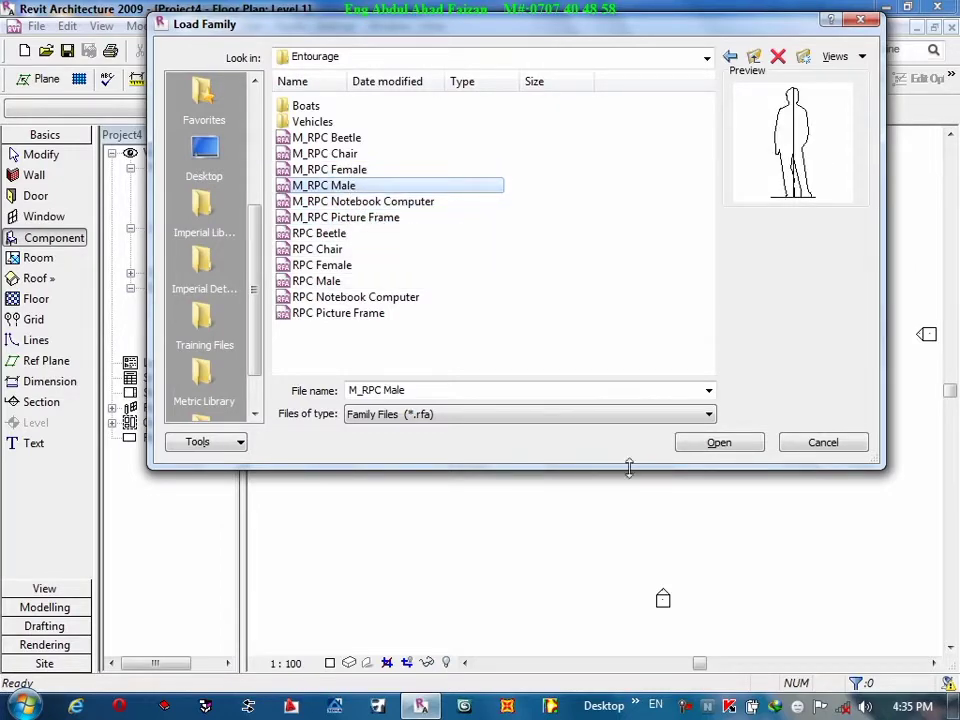
click(727, 450)
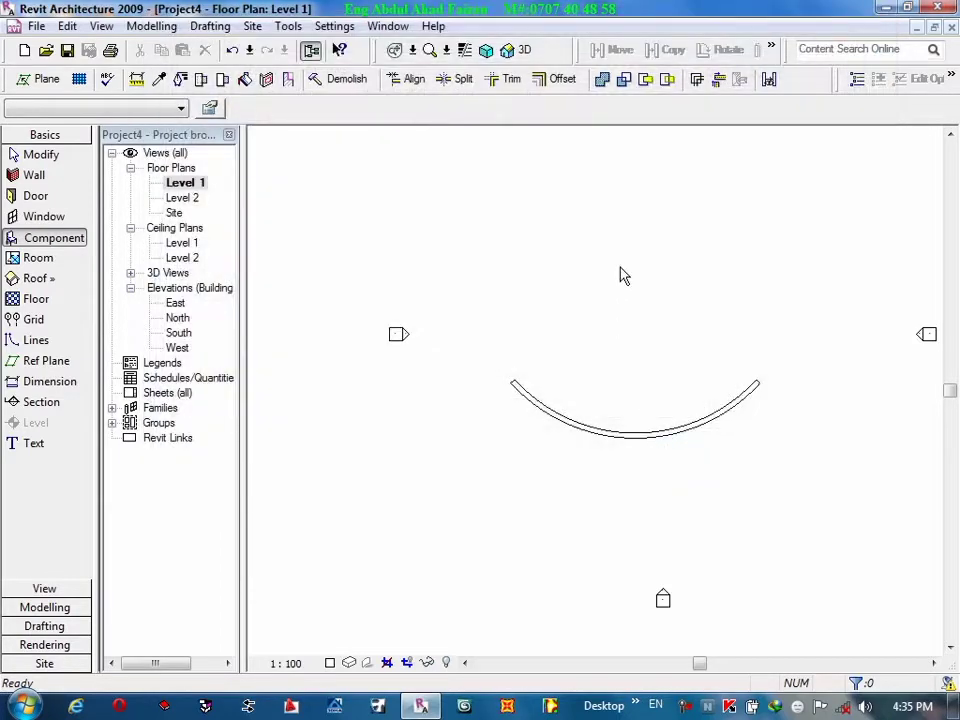
click(546, 276)
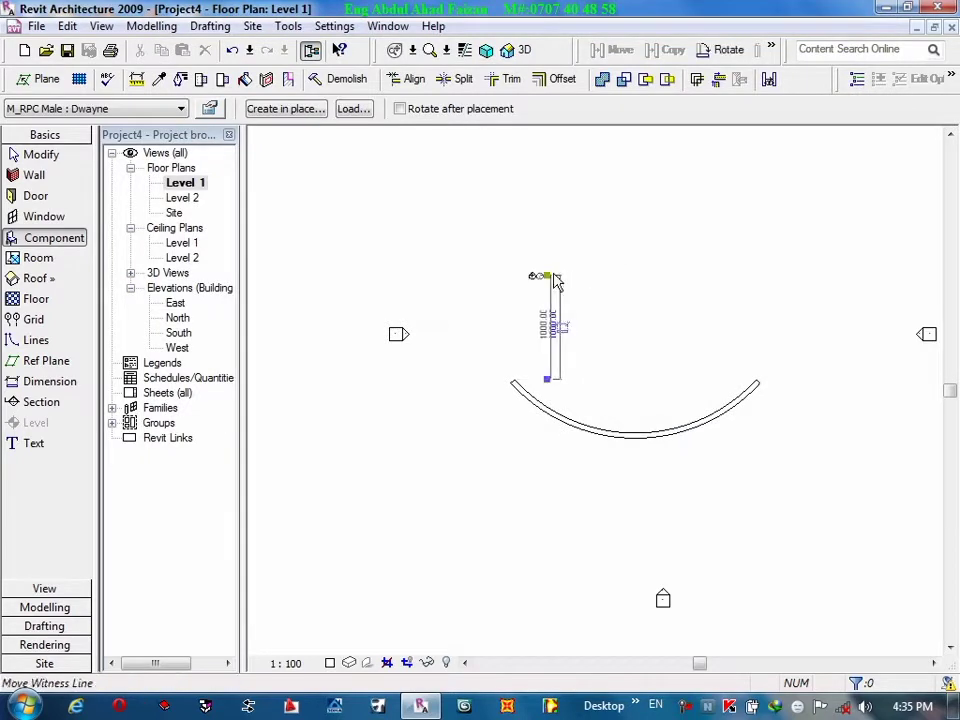
click(633, 265)
click(606, 203)
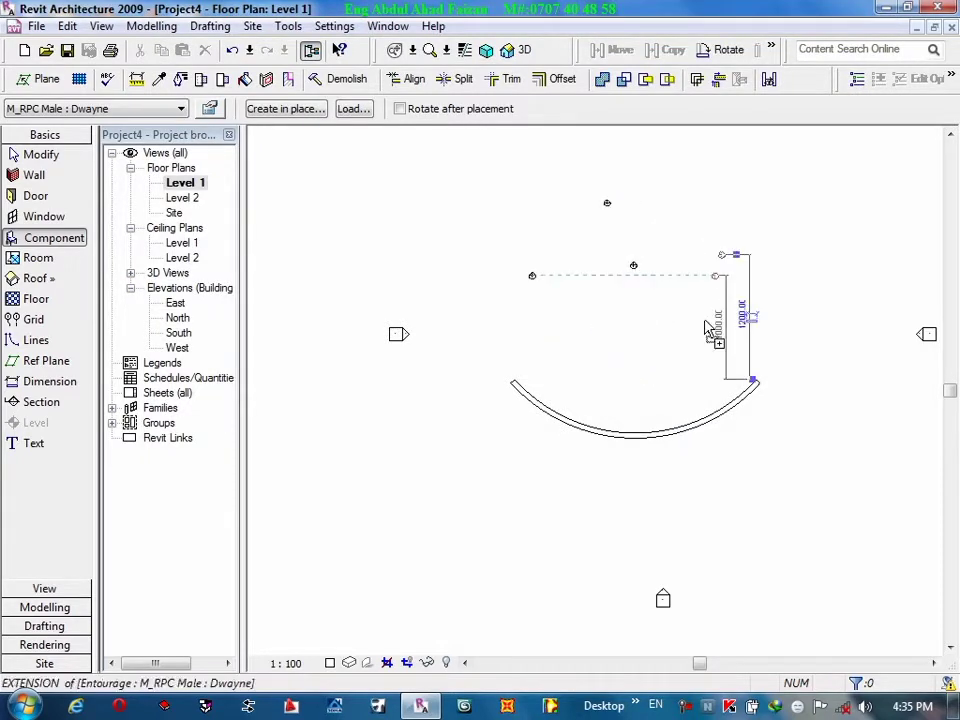
click(721, 255)
right_click(619, 328)
click(665, 345)
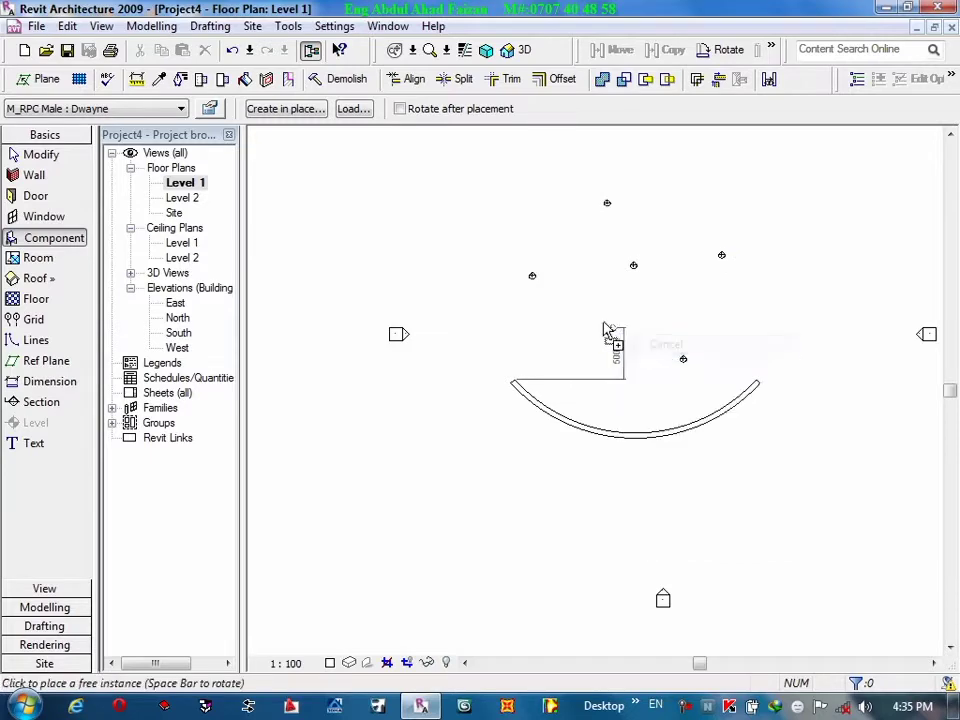
right_click(606, 330)
click(648, 334)
click(524, 49)
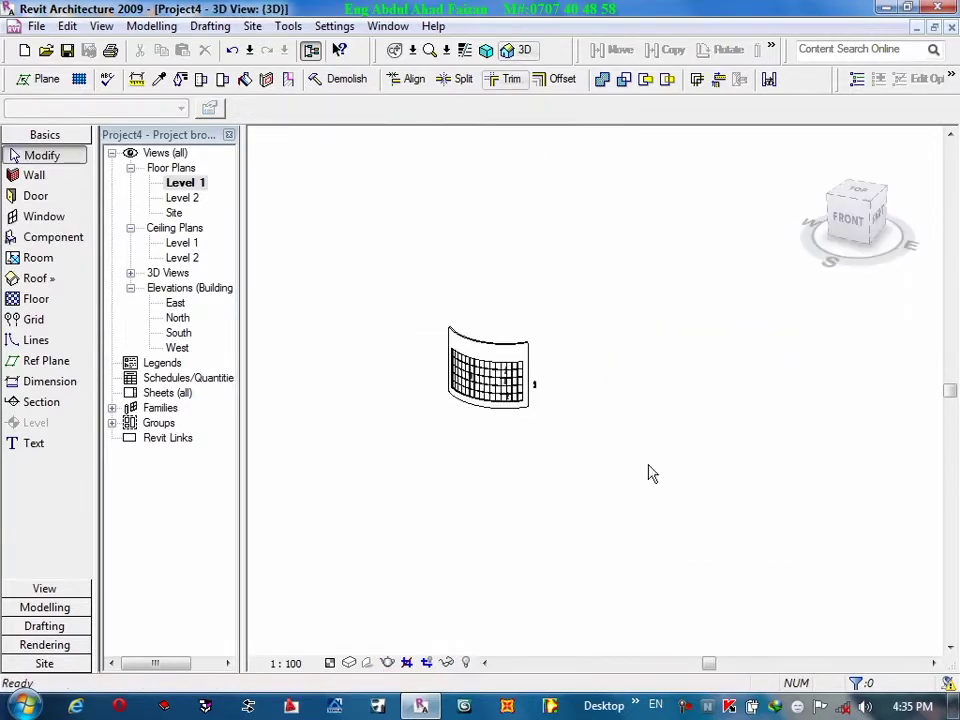
middle_drag(587, 433, 489, 388)
scroll(506, 484, up, 3)
scroll(503, 485, up, 1)
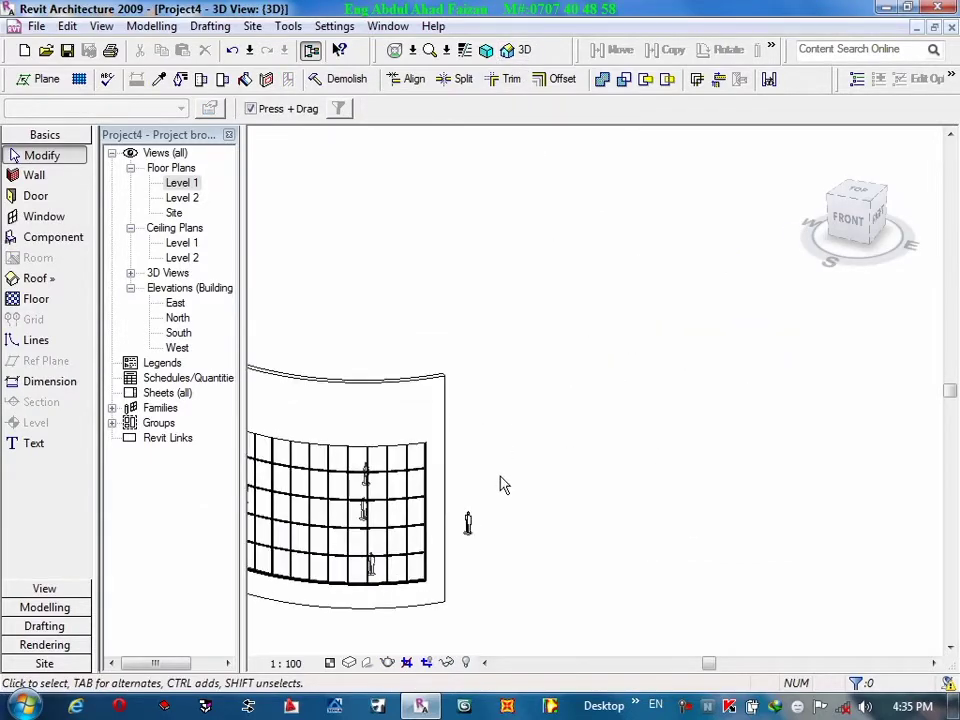
mouse_move(503, 485)
middle_down()
mouse_move(598, 429)
mouse_move(418, 296)
middle_up()
Delete the curved basic wall from the Level 1 floor plan.
click(185, 184)
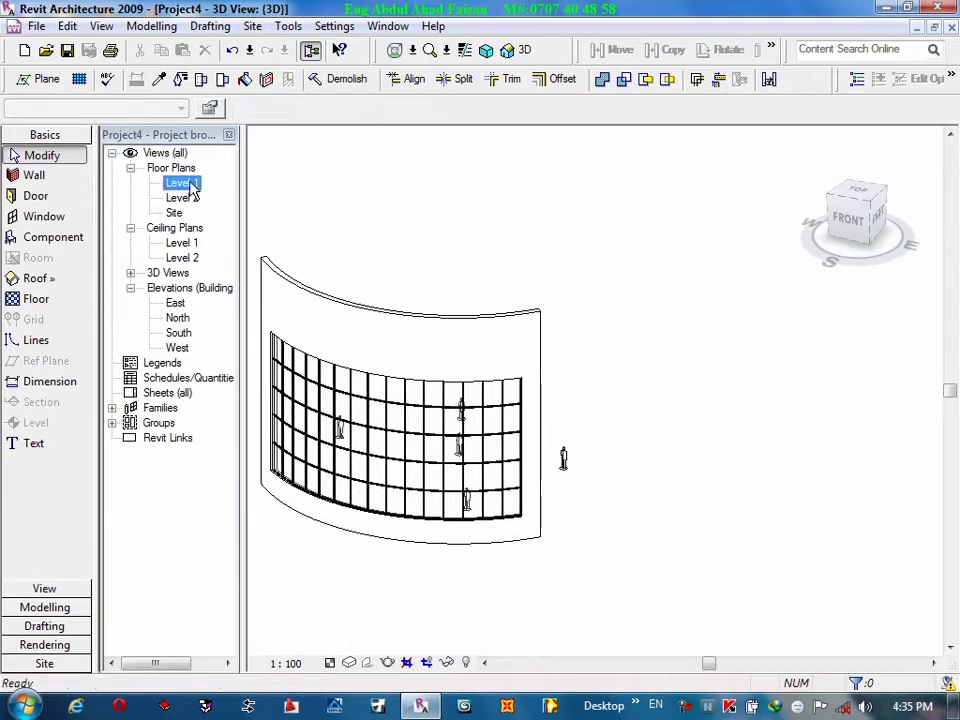
double_click(185, 184)
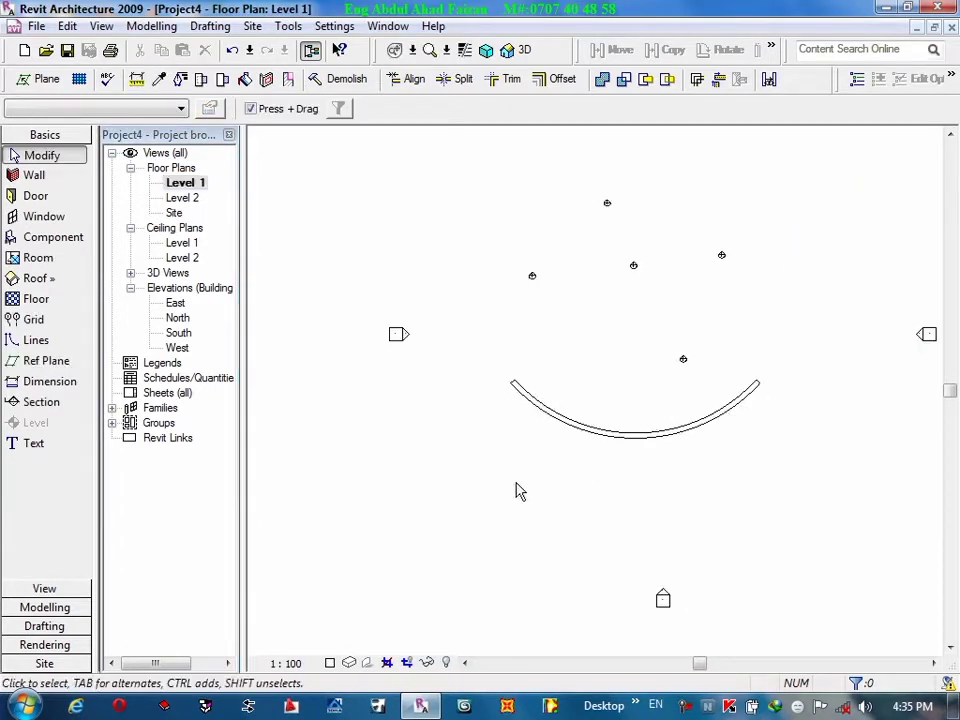
drag(771, 382, 435, 481)
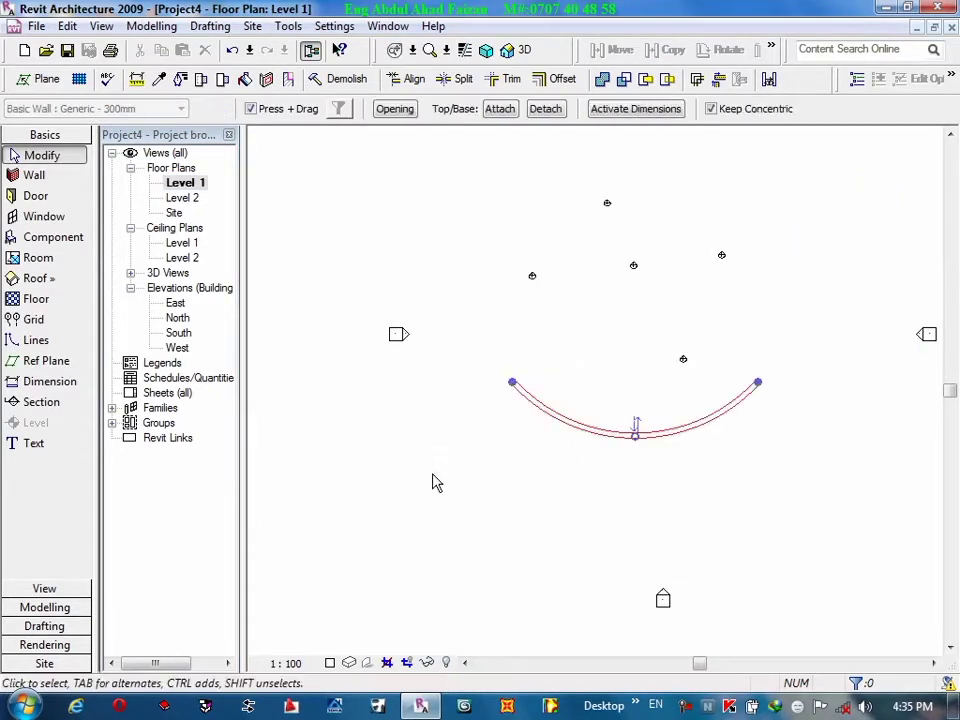
key(Delete)
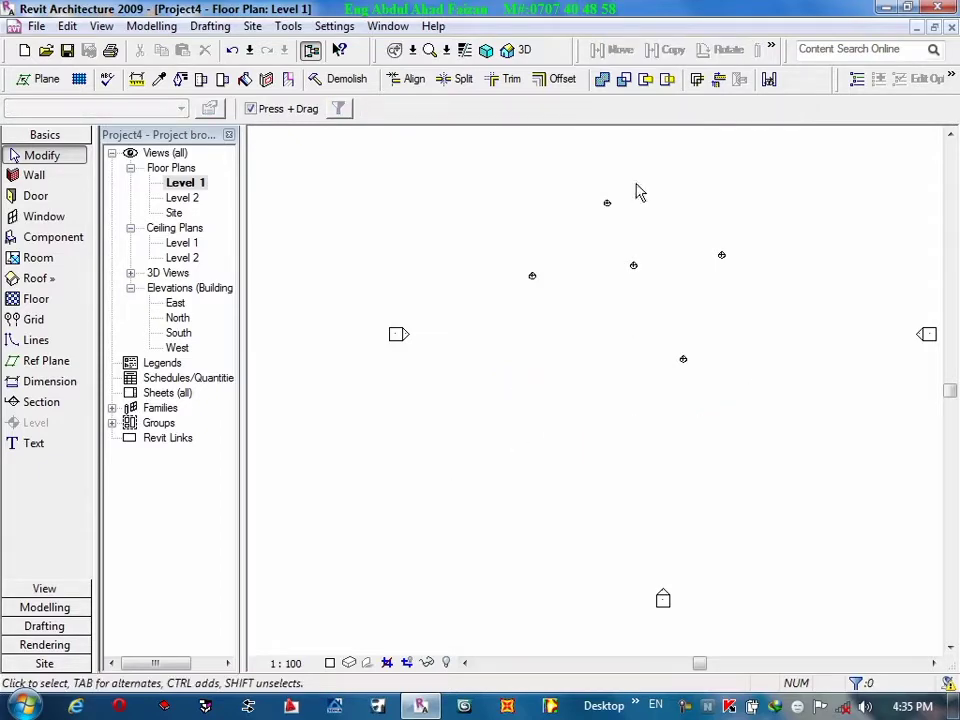
In the 3D view, select the leftover curtain wall and delete it.
click(512, 49)
mouse_move(731, 505)
middle_down()
mouse_move(560, 511)
mouse_move(600, 450)
middle_up()
scroll(568, 450, up, 2)
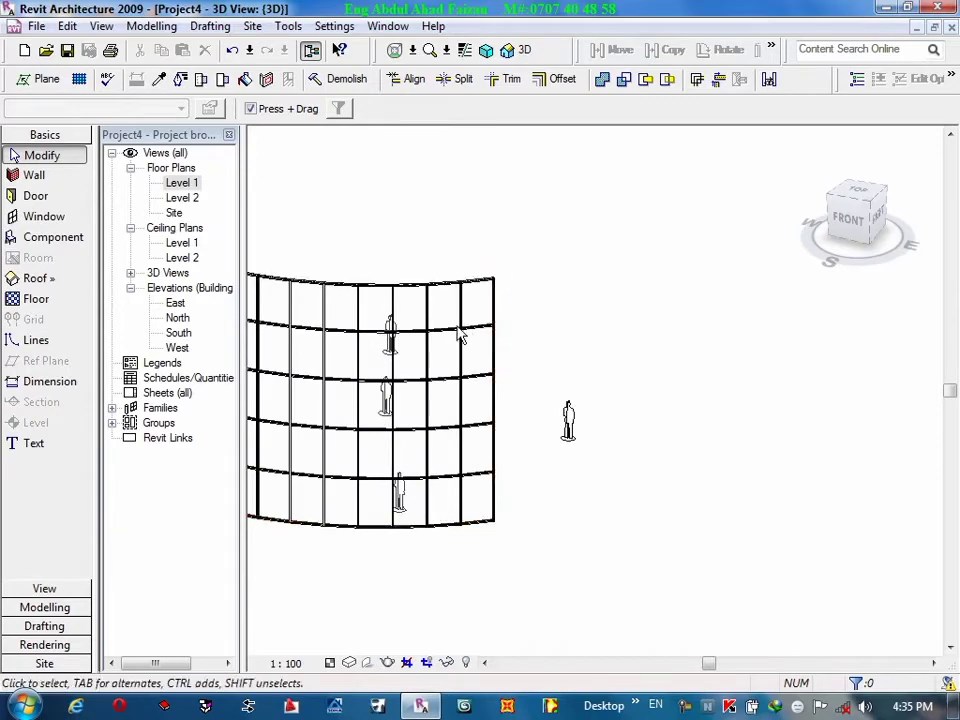
shift+middle_drag(454, 336, 728, 325)
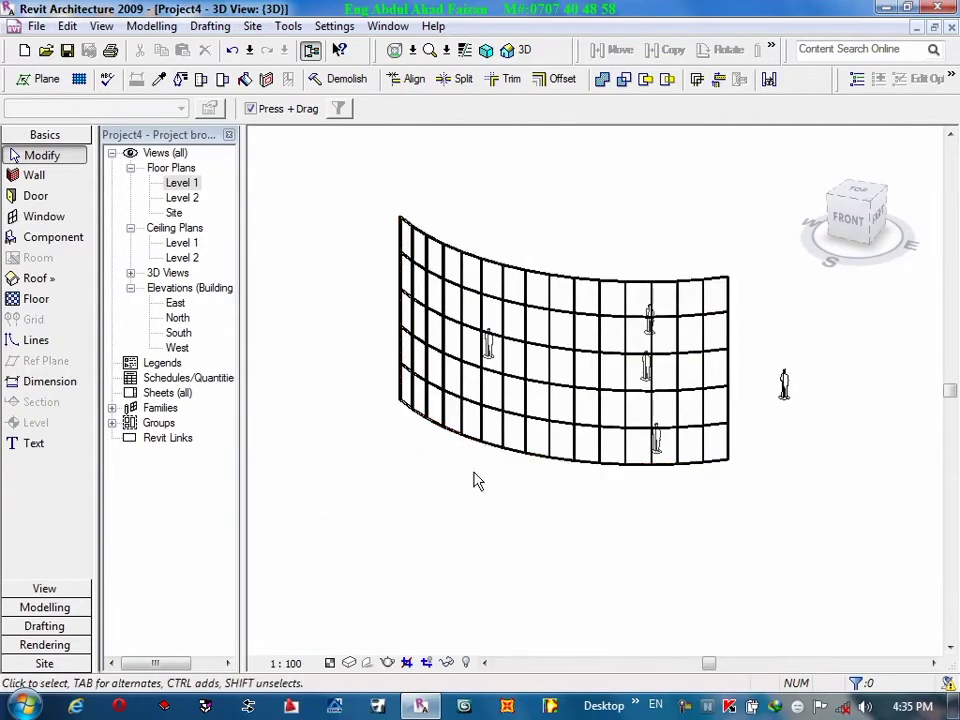
click(537, 345)
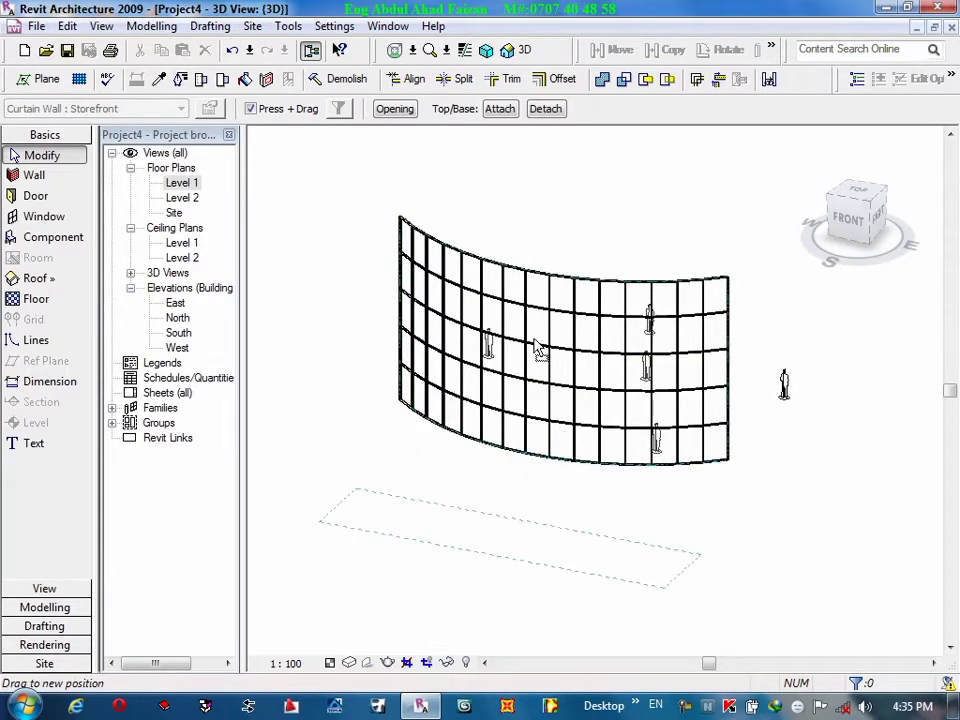
drag(549, 285, 570, 261)
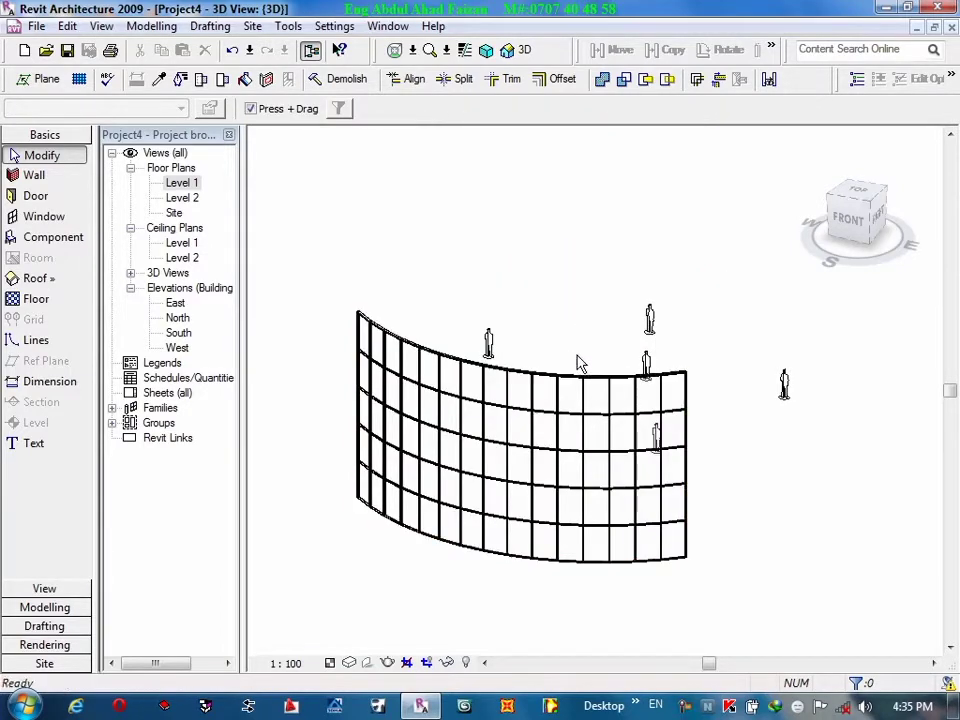
click(540, 408)
drag(579, 321, 585, 328)
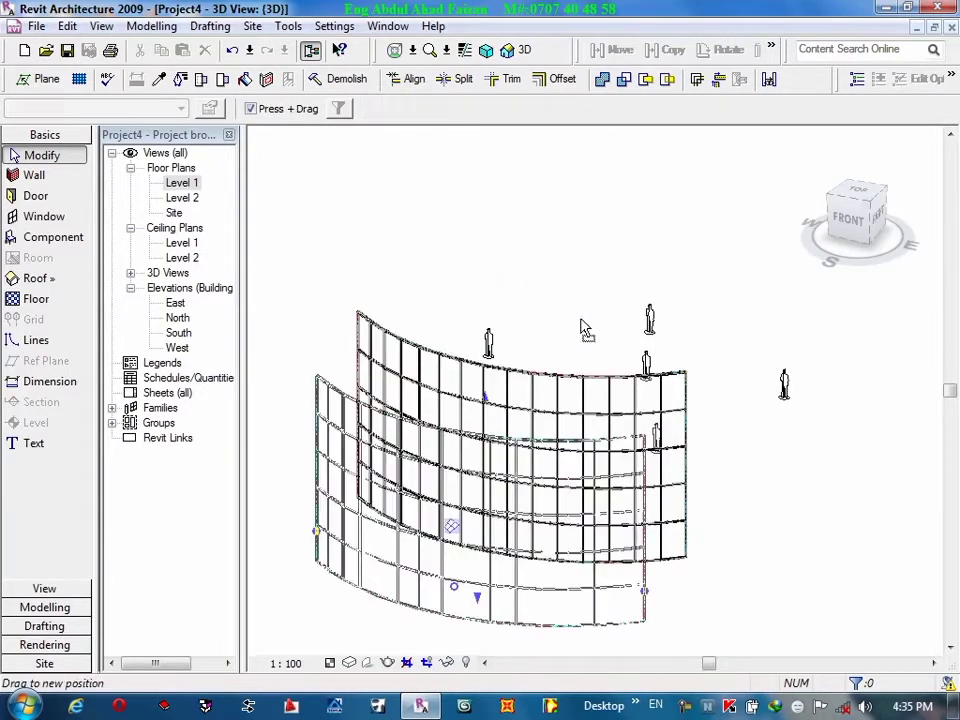
key(Delete)
scroll(570, 434, down, 1)
scroll(630, 445, up, 2)
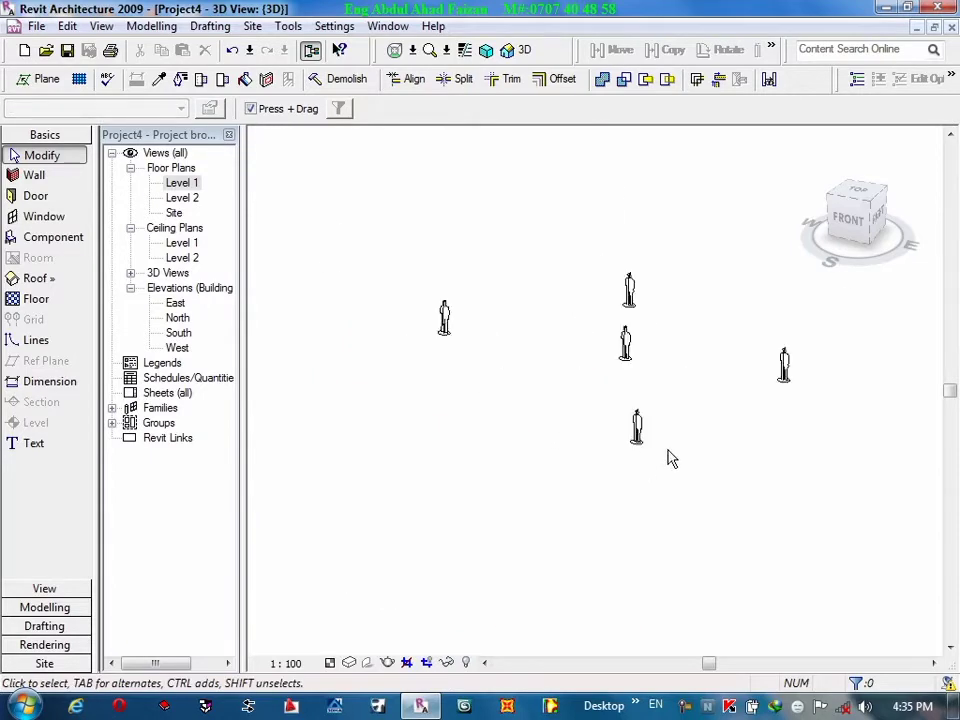
scroll(665, 456, up, 4)
scroll(600, 490, down, 3)
scroll(561, 493, down, 1)
middle_click(555, 591)
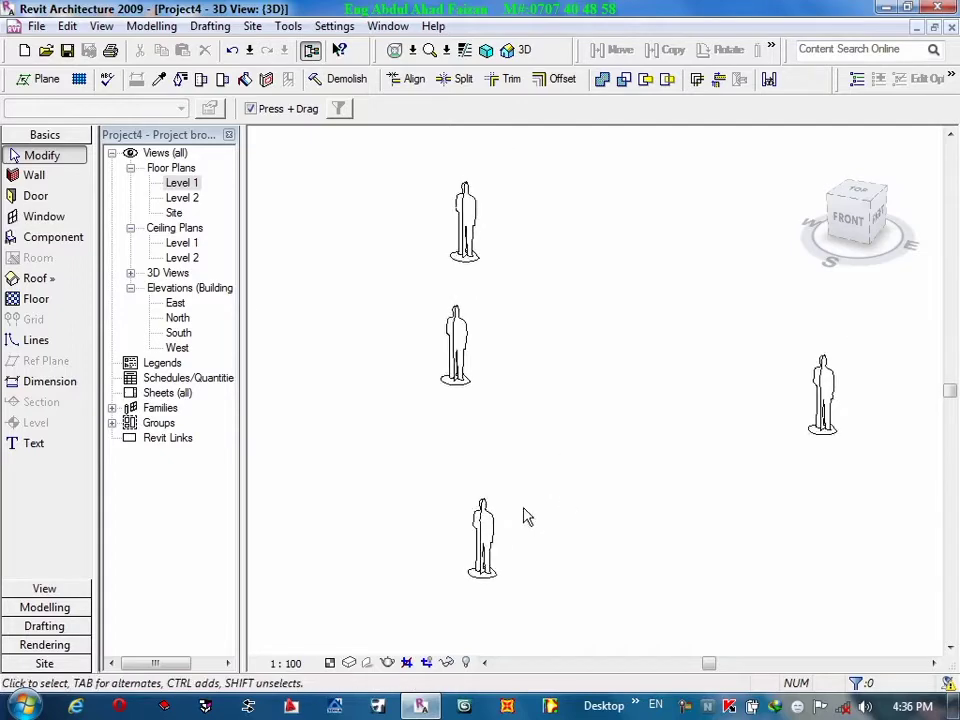
scroll(518, 525, up, 2)
scroll(506, 506, up, 1)
scroll(537, 509, up, 2)
middle_drag(537, 509, 560, 470)
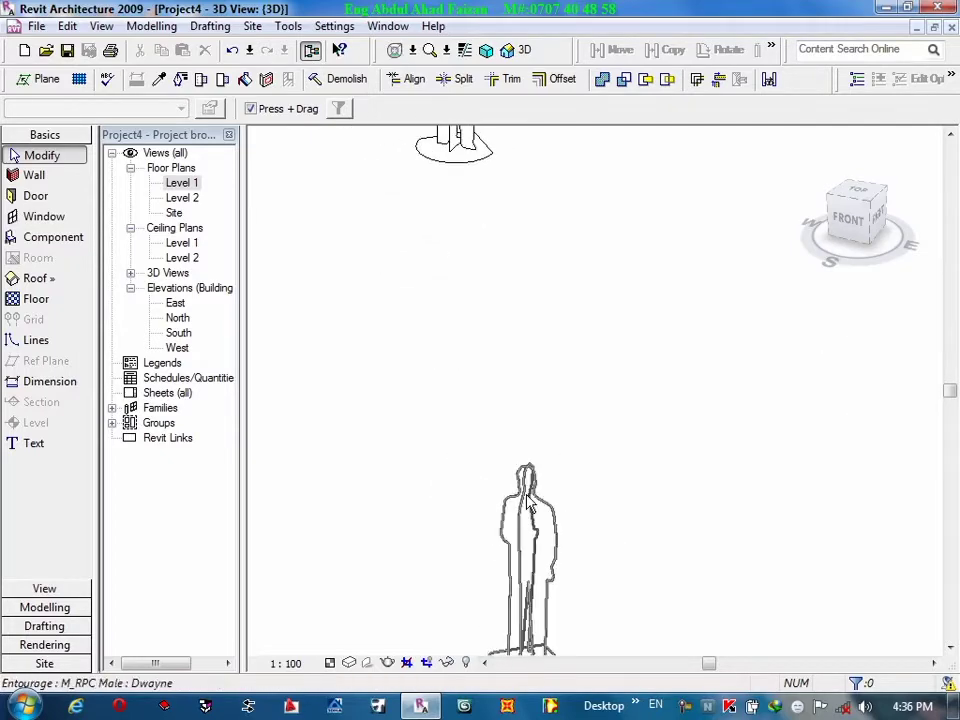
scroll(553, 450, up, 1)
scroll(574, 439, up, 2)
key(r)
key(r)
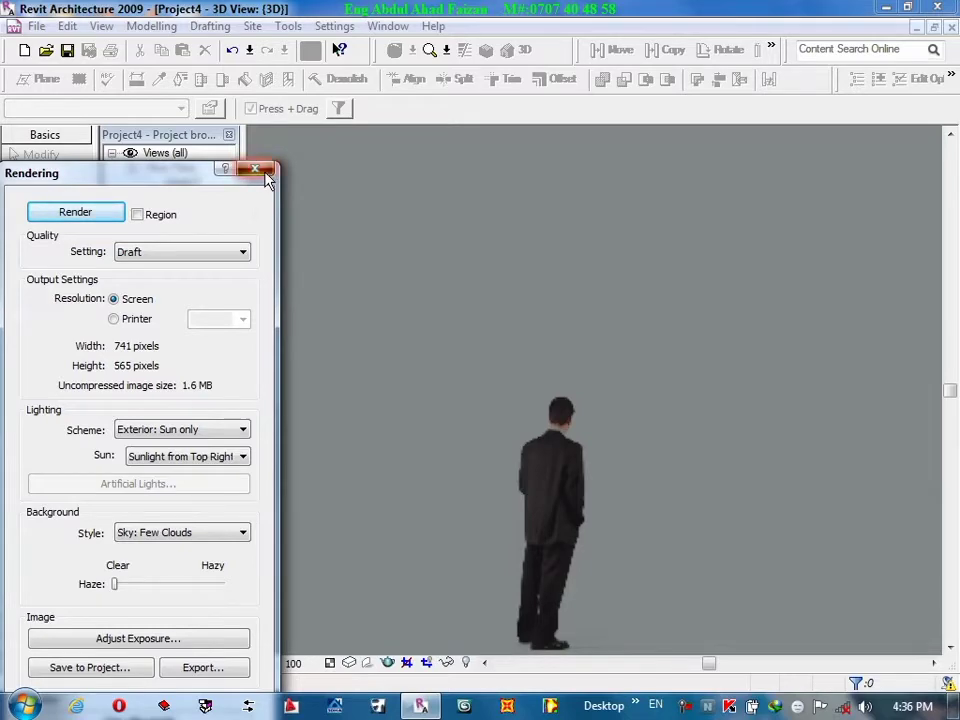
click(257, 169)
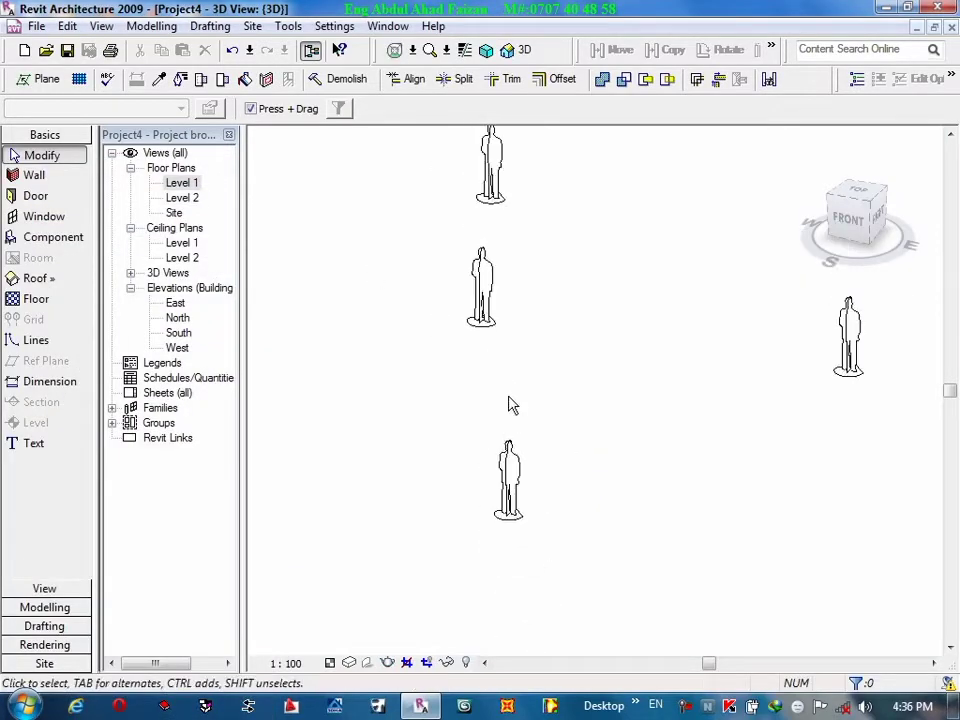
Check the front figure's available person types, closing its properties unchanged.
mouse_move(563, 405)
middle_down()
mouse_move(527, 523)
mouse_move(523, 486)
mouse_move(591, 403)
mouse_move(690, 314)
middle_up()
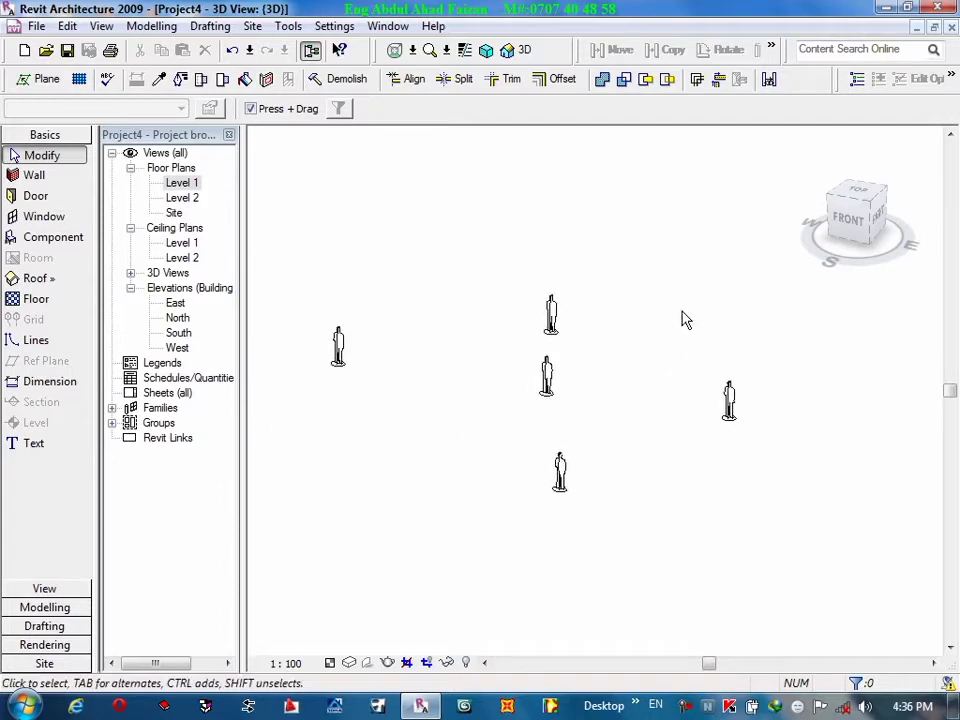
click(565, 470)
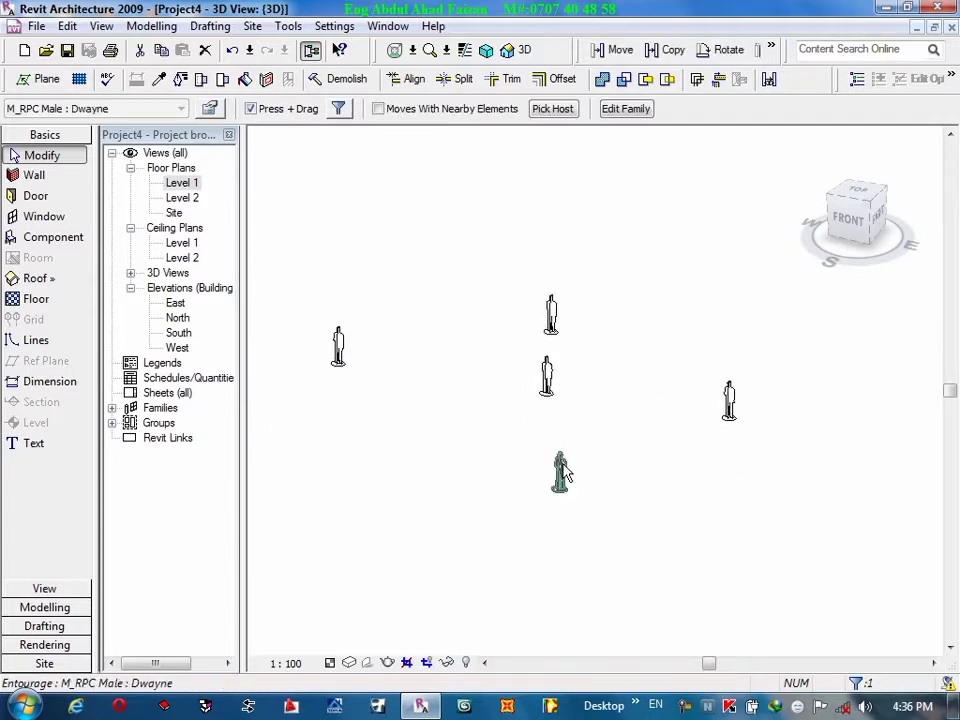
click(211, 109)
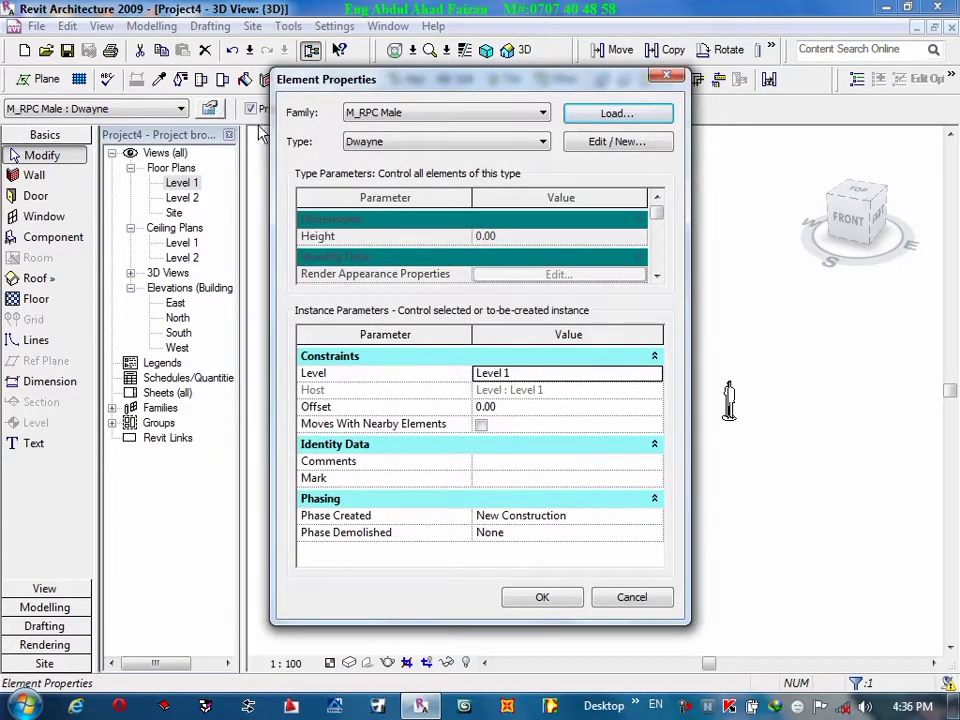
click(544, 143)
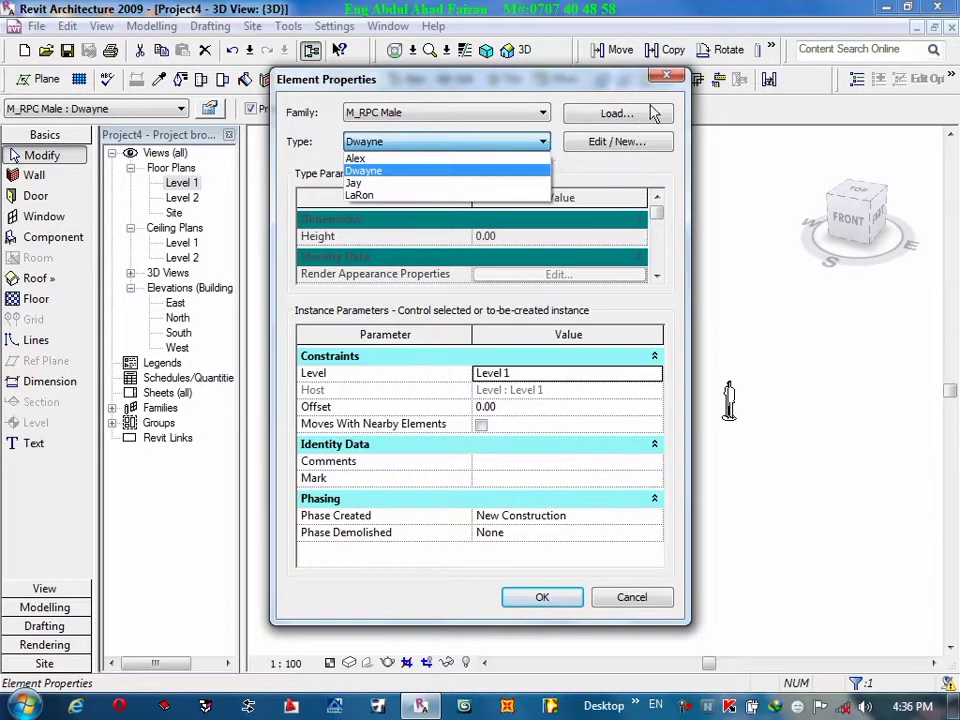
click(668, 77)
click(668, 77)
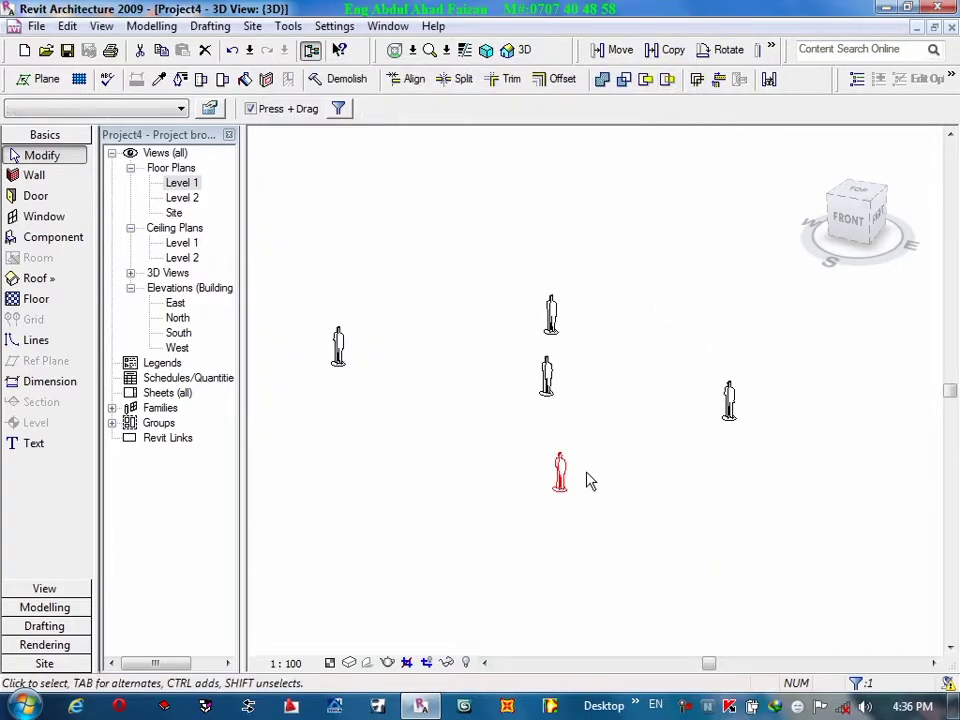
key(Escape)
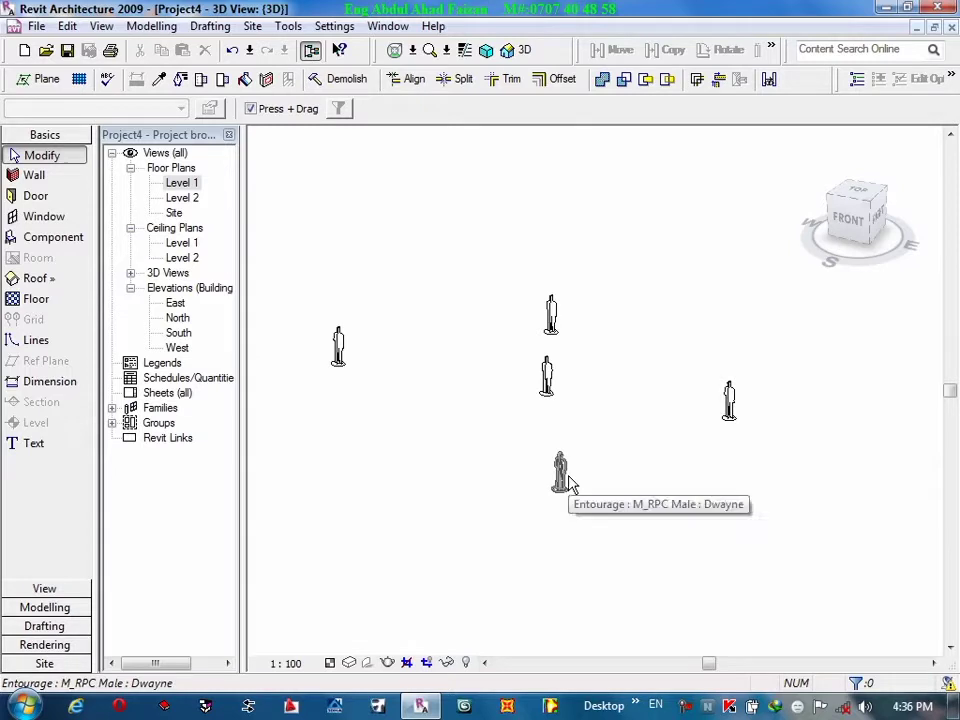
Switch the middle M_RPC Male figure from Dwayne to the Alex type.
click(559, 472)
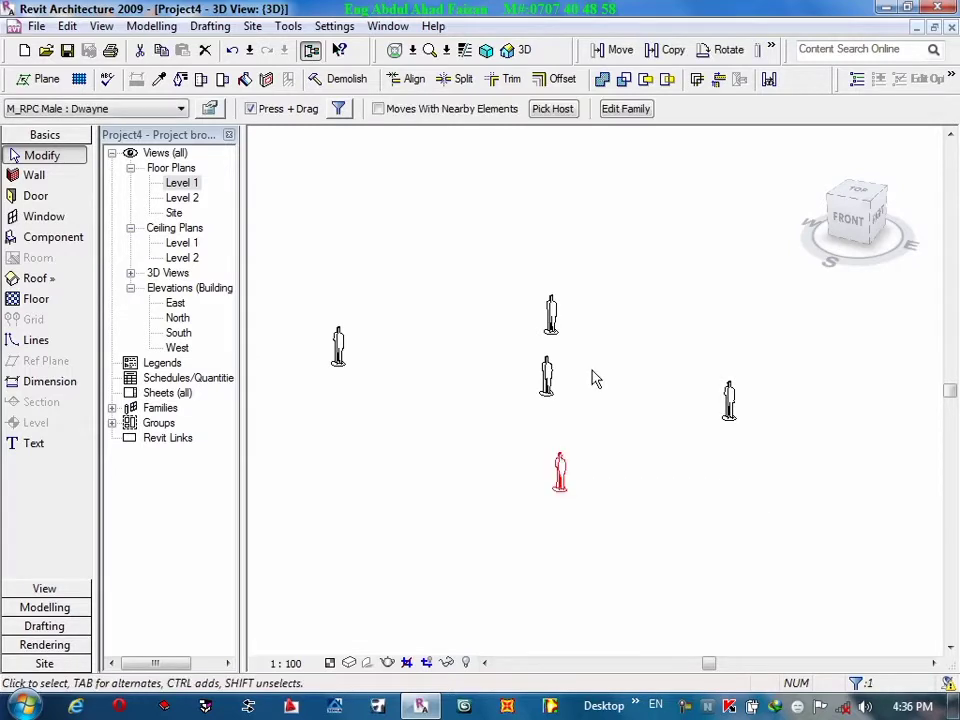
click(592, 377)
click(549, 375)
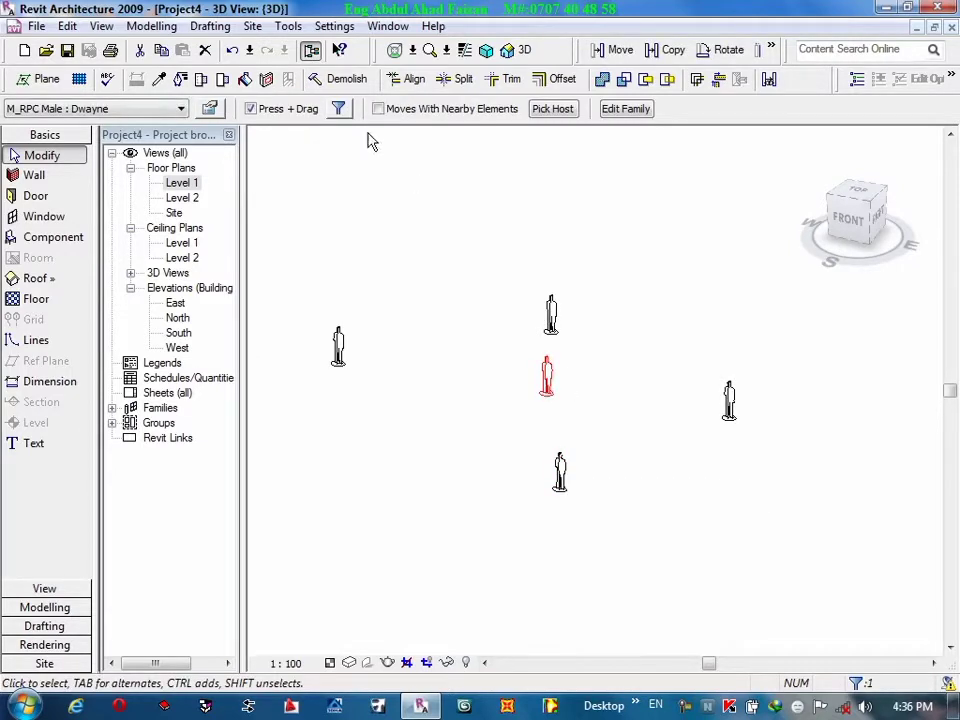
click(209, 110)
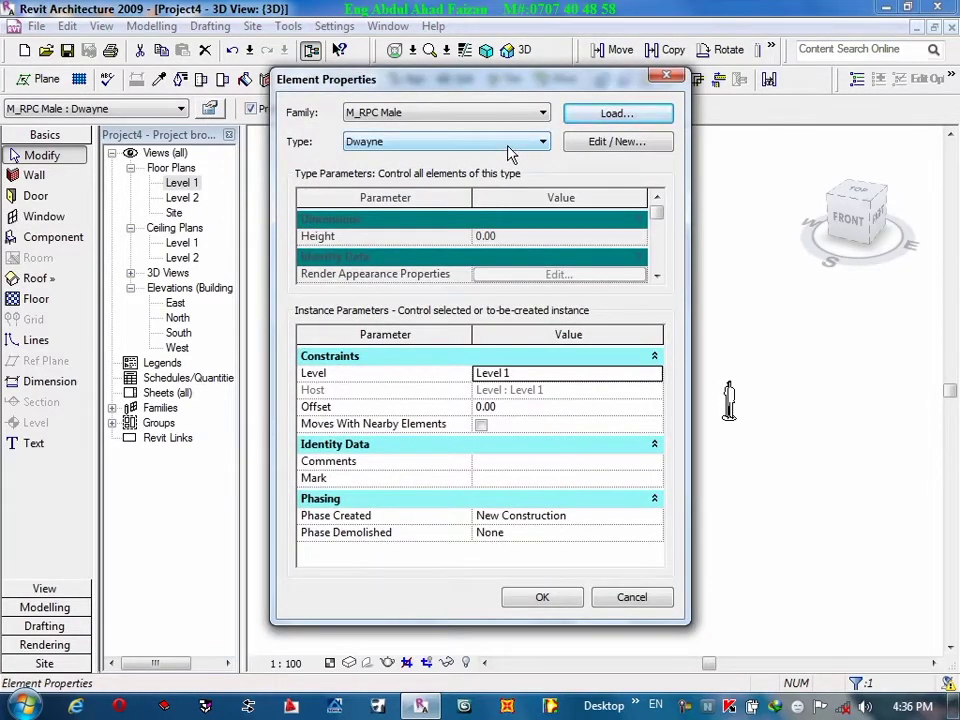
click(509, 145)
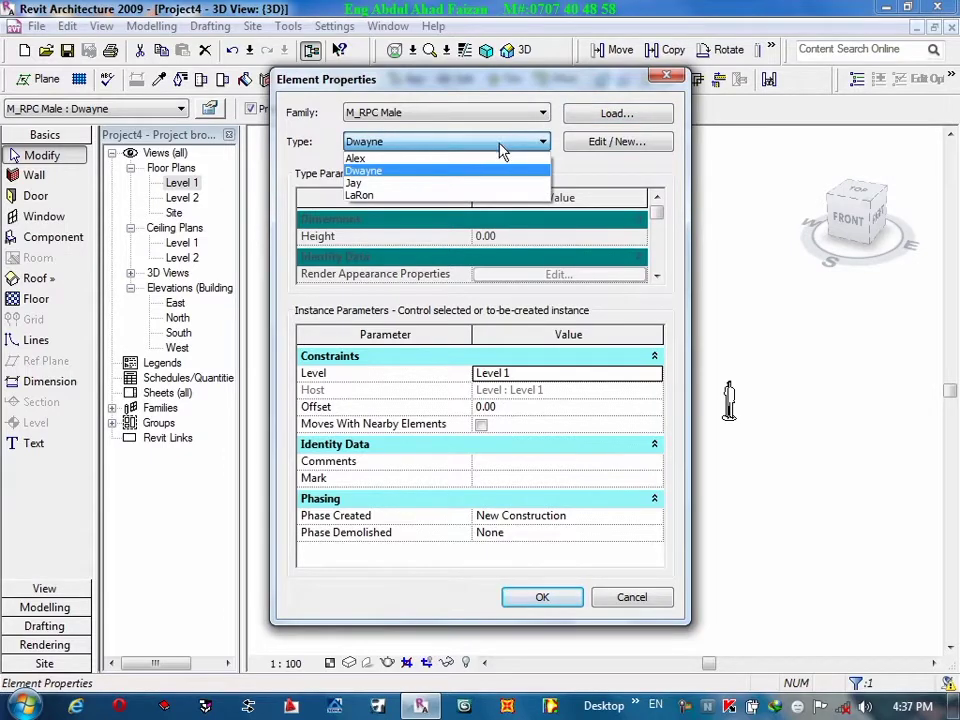
click(491, 162)
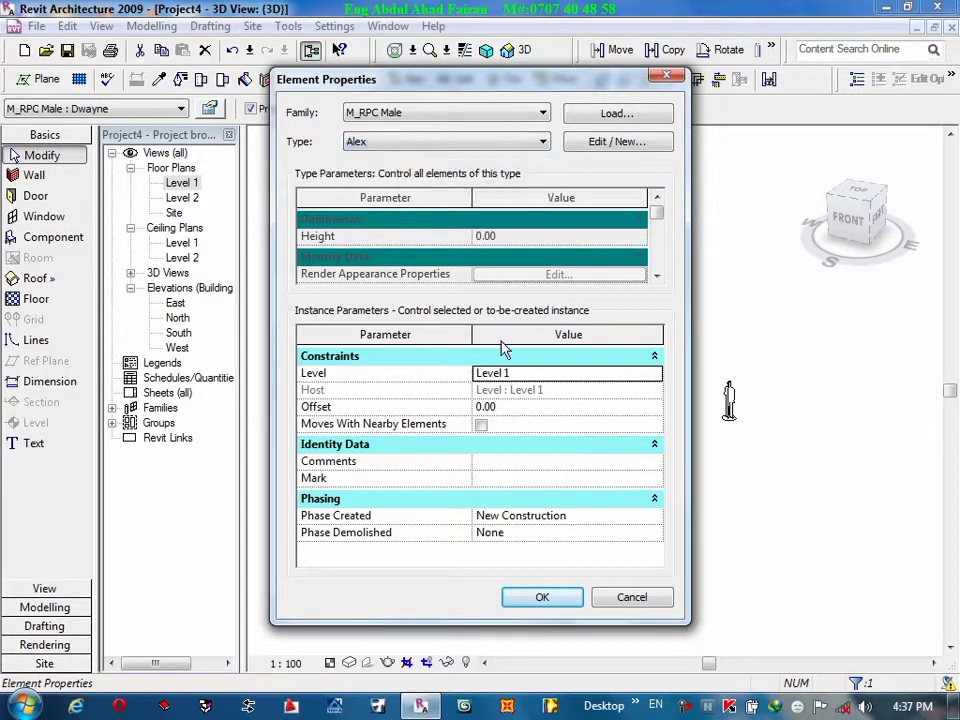
click(570, 599)
Zoom and pan to centre the Alex man figure in the 3D view.
key(Escape)
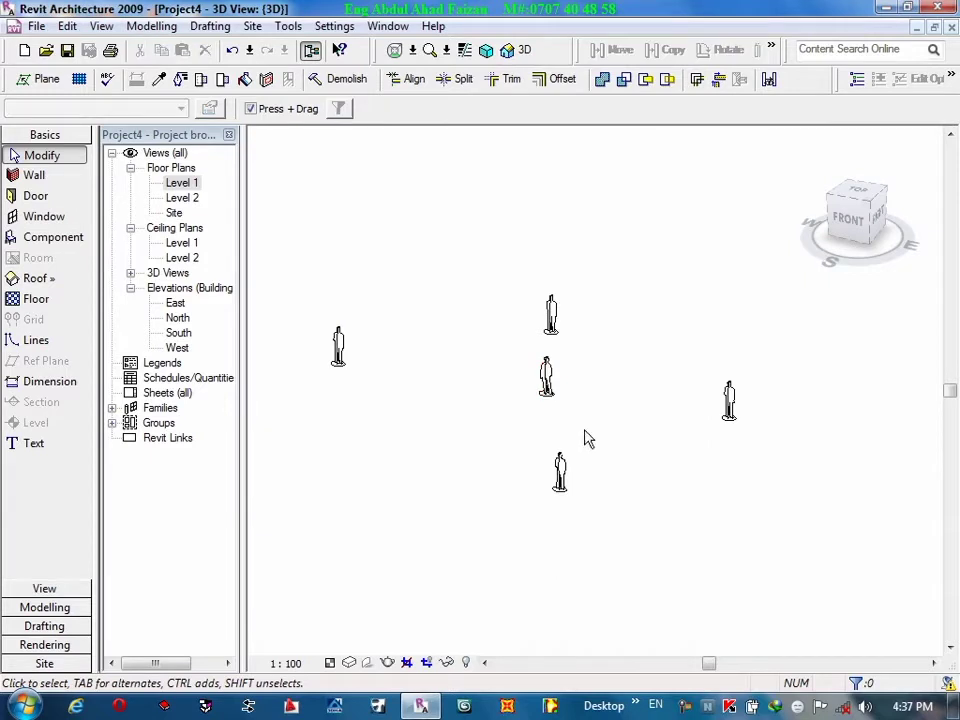
scroll(574, 392, up, 2)
scroll(575, 392, up, 3)
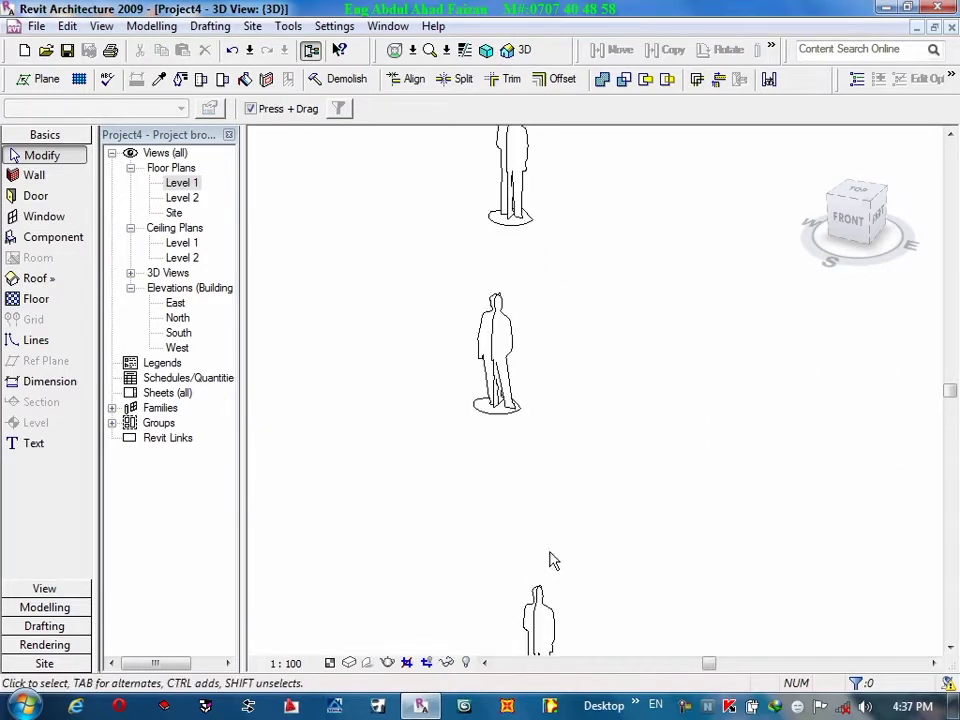
middle_drag(549, 561, 555, 467)
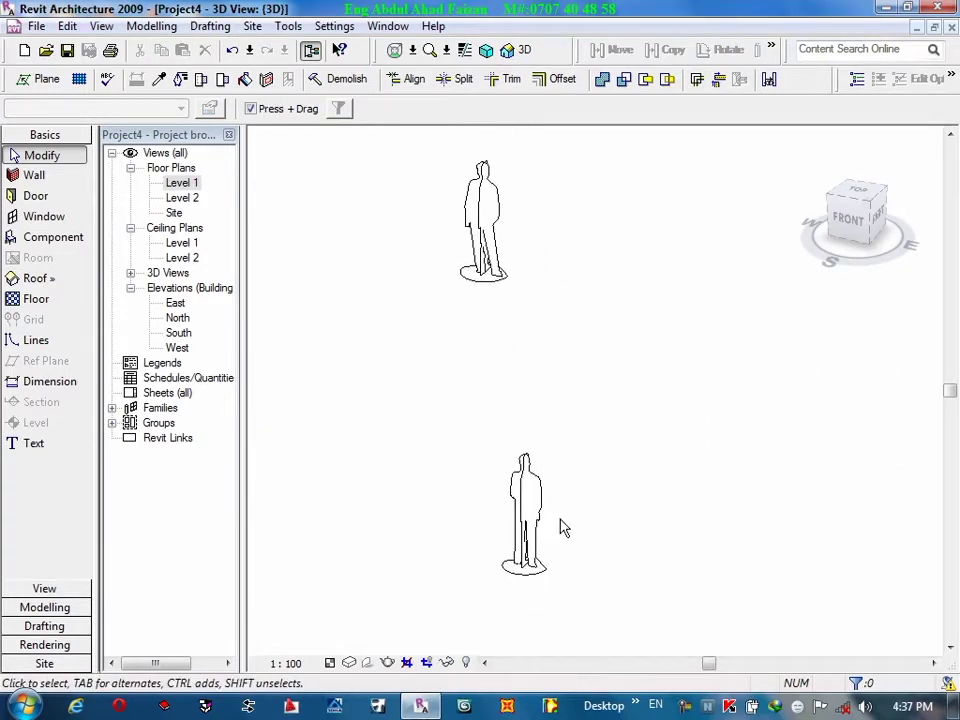
middle_drag(562, 528, 563, 557)
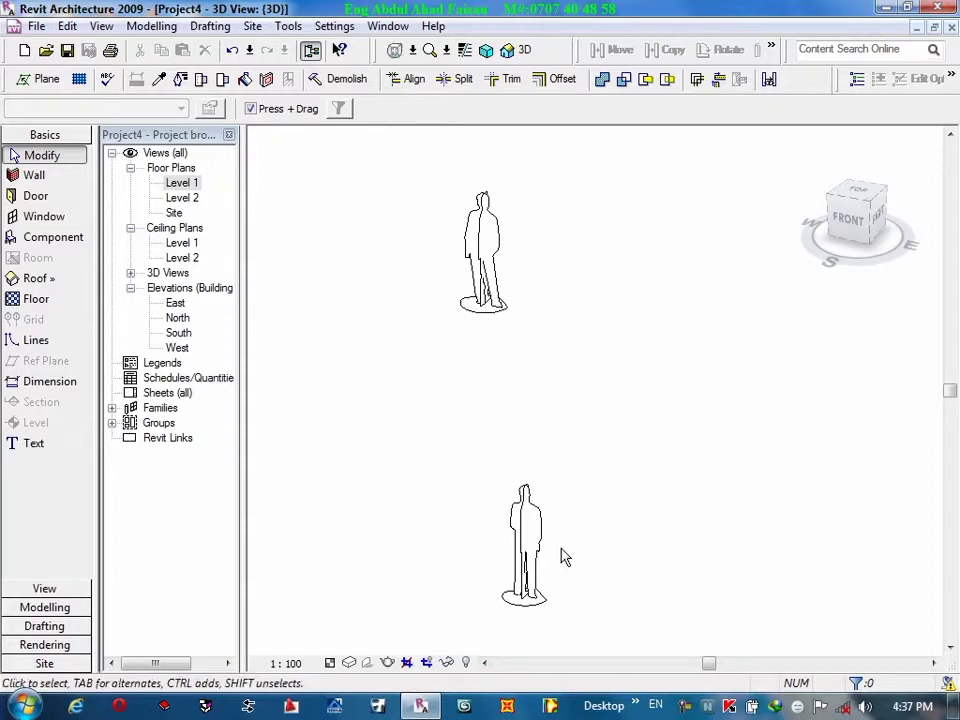
middle_drag(560, 460, 587, 591)
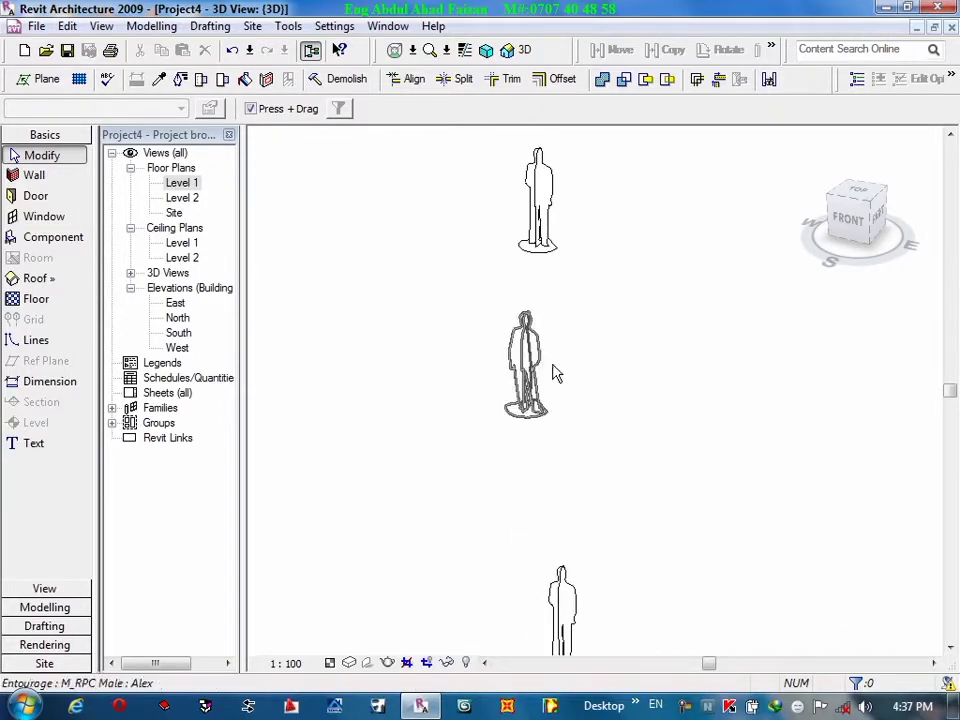
scroll(534, 351, up, 2)
scroll(527, 433, up, 2)
middle_drag(527, 433, 657, 357)
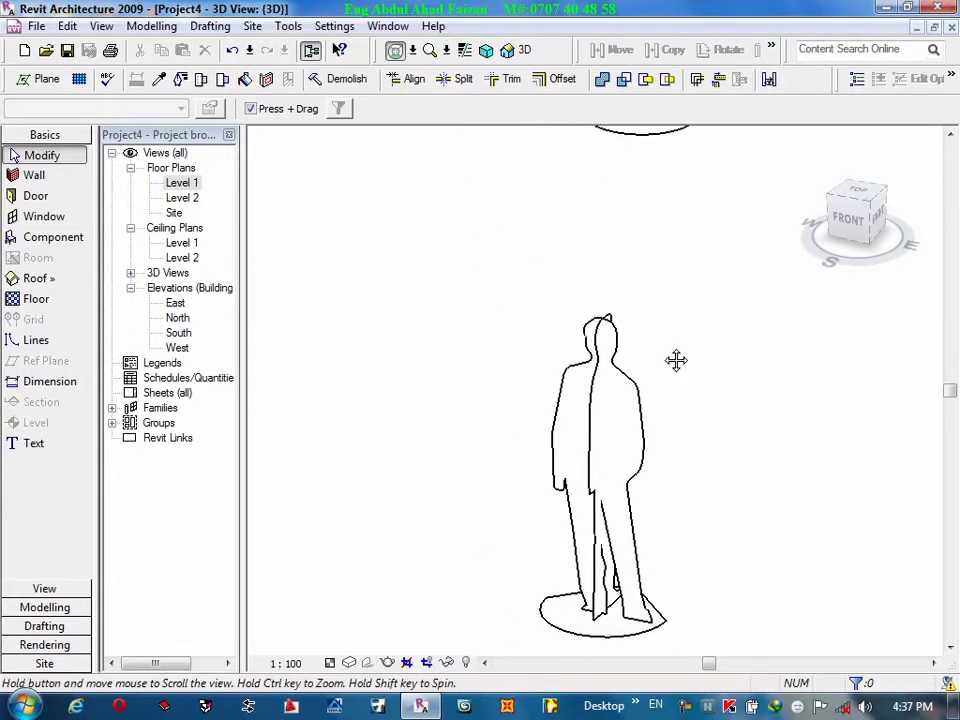
Render the view at Draft quality and close the Rendering dialog.
click(387, 662)
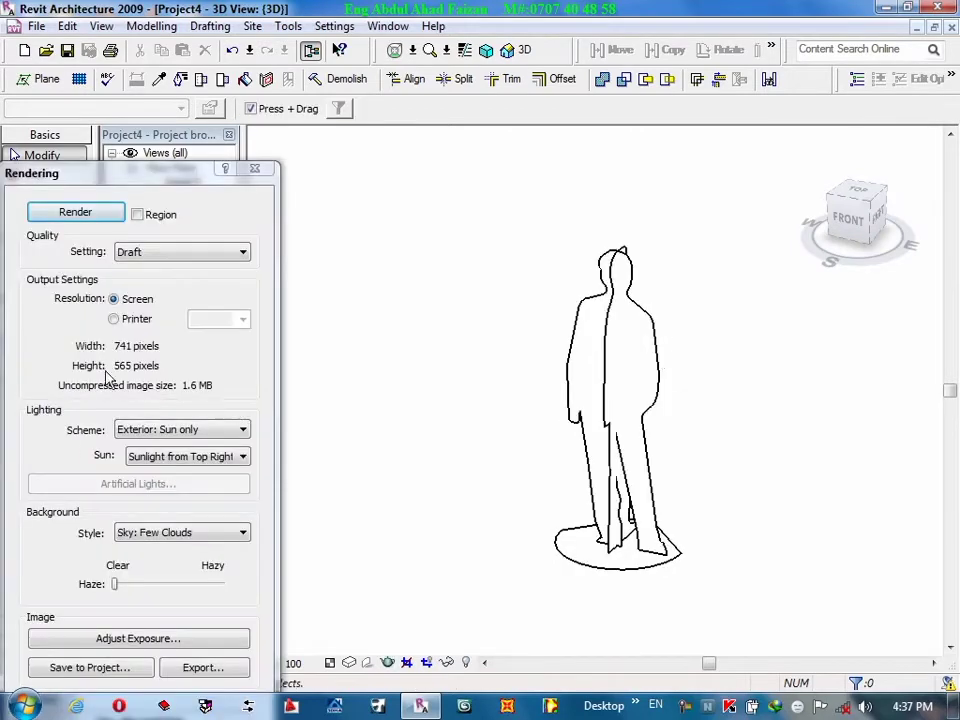
click(99, 212)
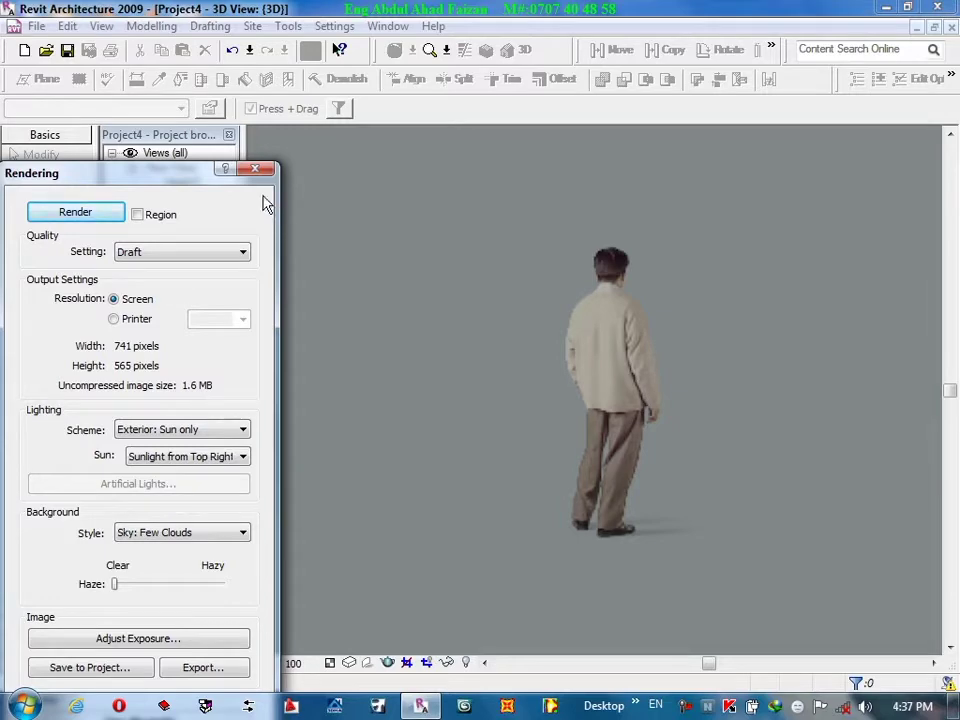
click(255, 169)
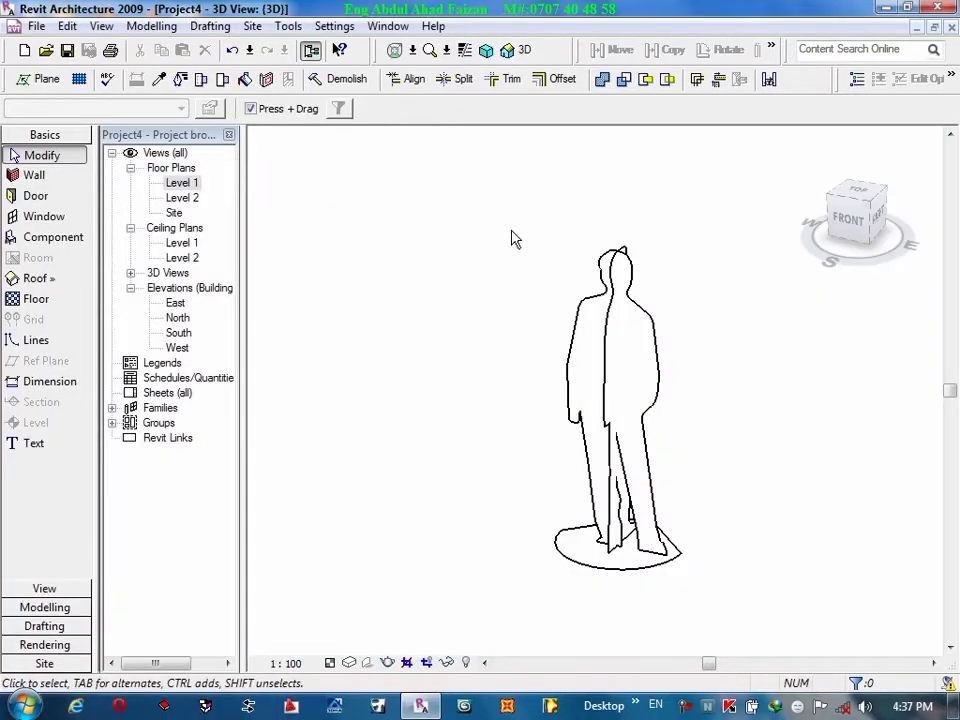
Zoom out and pan the 3D view across the group of standing figures.
scroll(518, 247, down, 2)
scroll(518, 247, down, 2)
middle_drag(606, 289, 596, 431)
scroll(572, 386, down, 1)
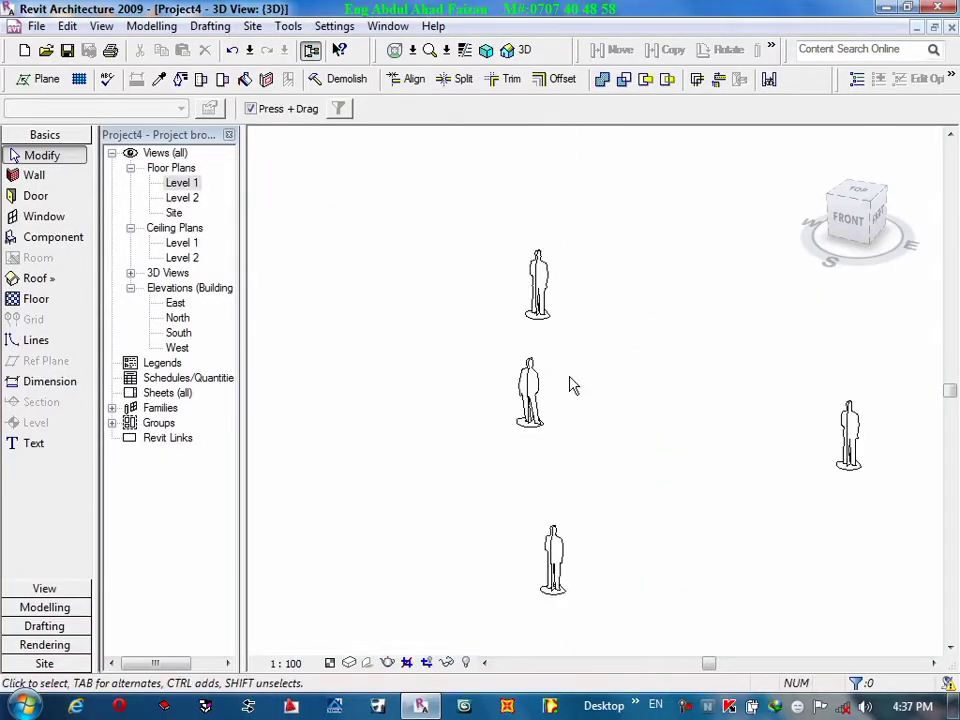
middle_drag(767, 508, 755, 442)
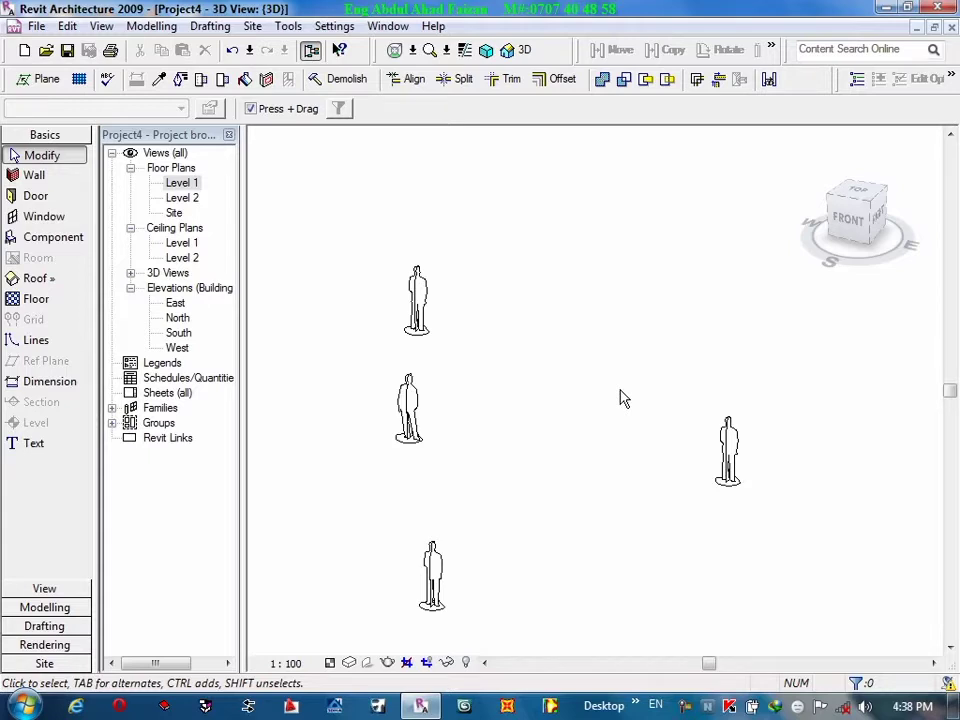
middle_drag(630, 405, 671, 375)
scroll(531, 341, up, 3)
scroll(526, 341, up, 2)
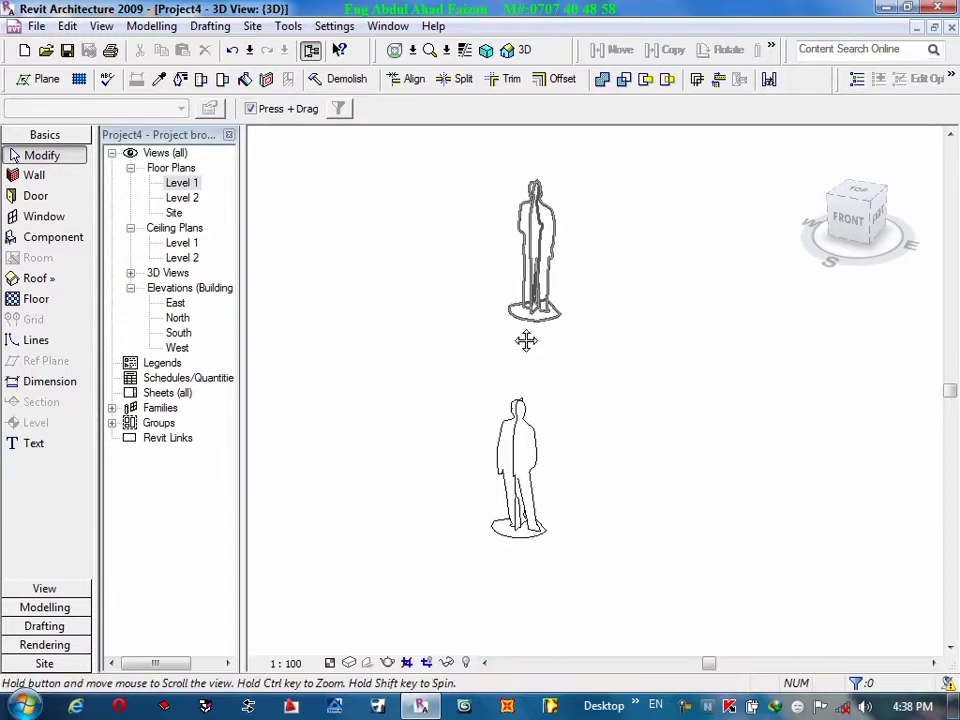
Reframe the enlarged figures and begin placing another Component.
middle_drag(526, 341, 491, 496)
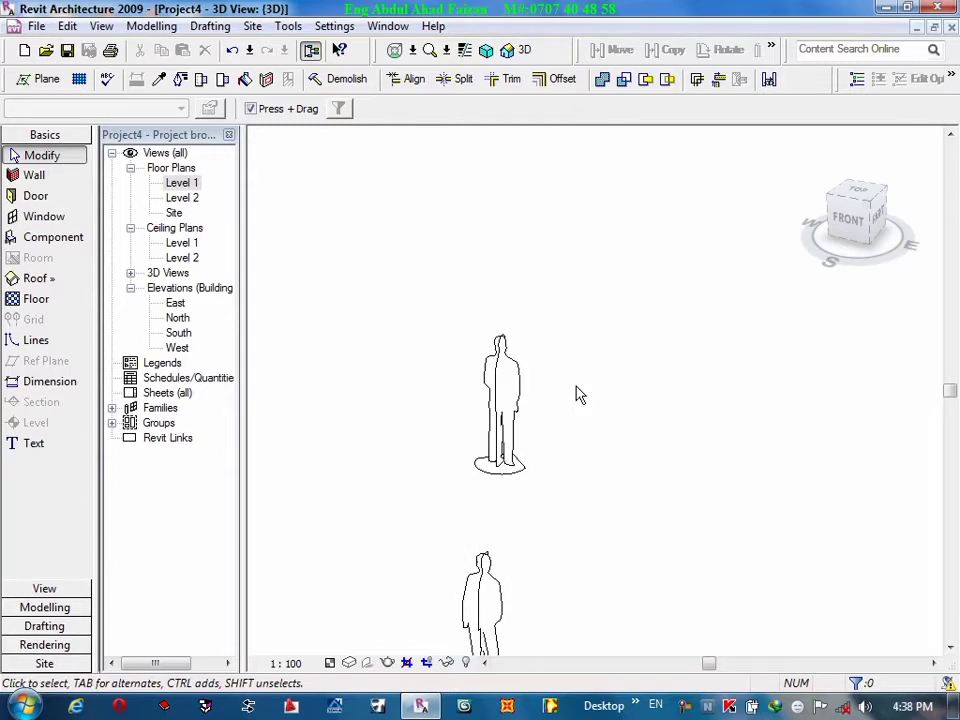
scroll(589, 396, down, 2)
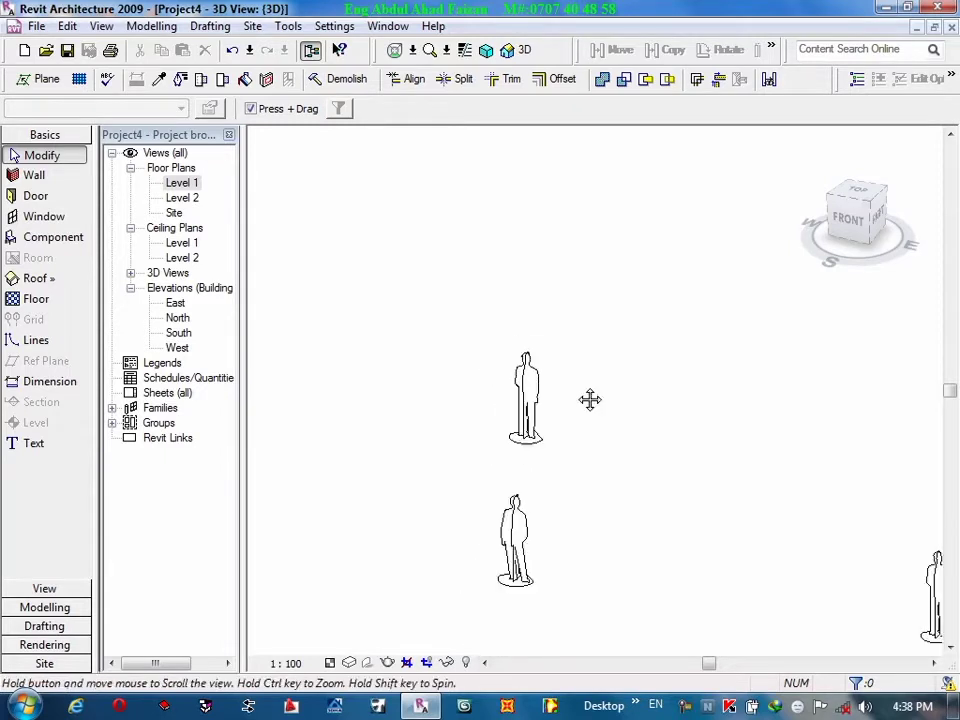
scroll(476, 268, down, 1)
scroll(476, 268, down, 1)
mouse_move(668, 543)
middle_down()
mouse_move(722, 426)
mouse_move(664, 349)
mouse_move(634, 486)
middle_up()
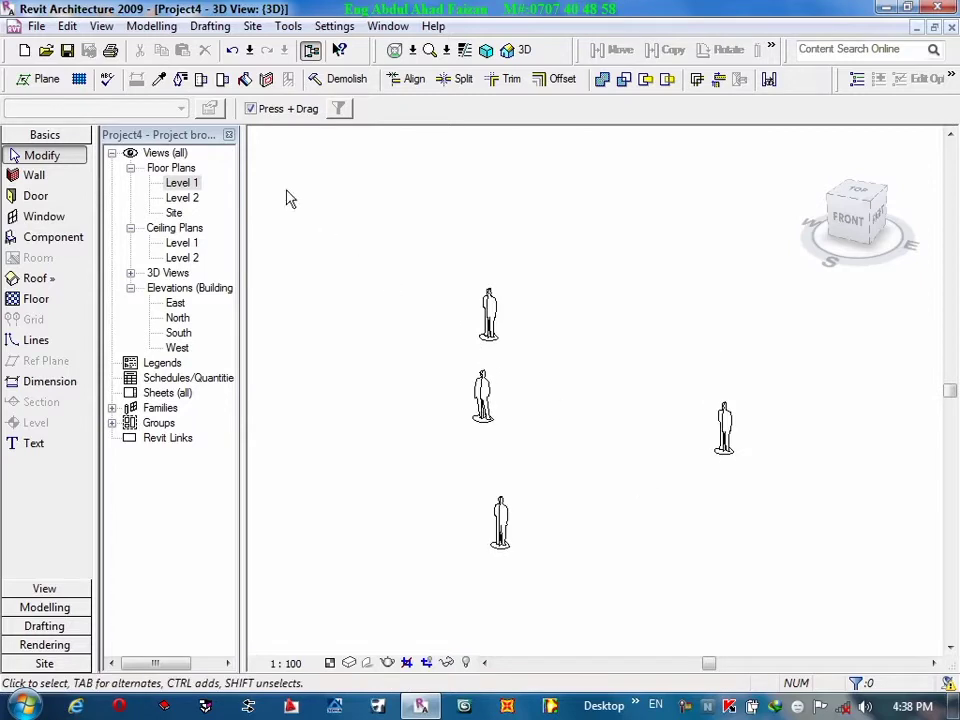
click(58, 240)
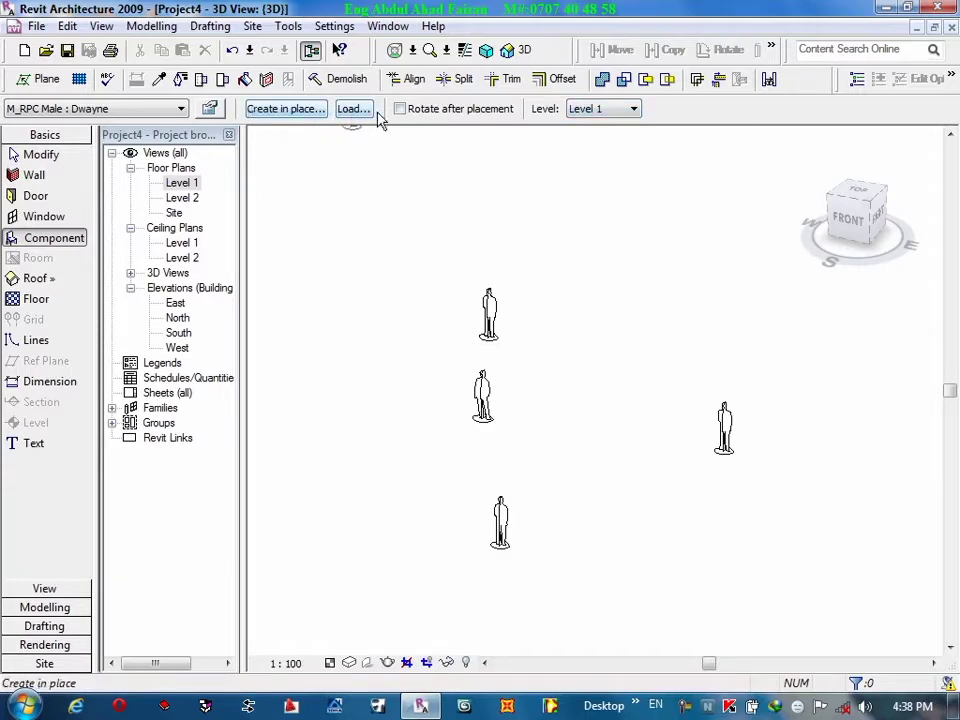
Browse the Metric Library Entourage Vehicles families, from Ambulance to 4WD Landcruiser.
click(353, 109)
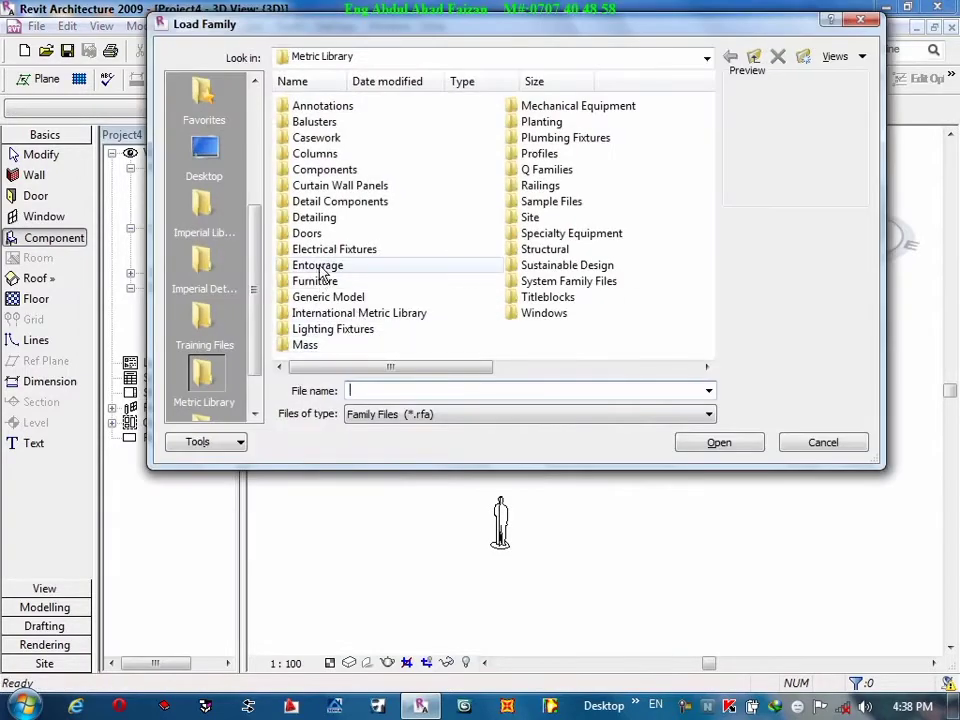
double_click(318, 266)
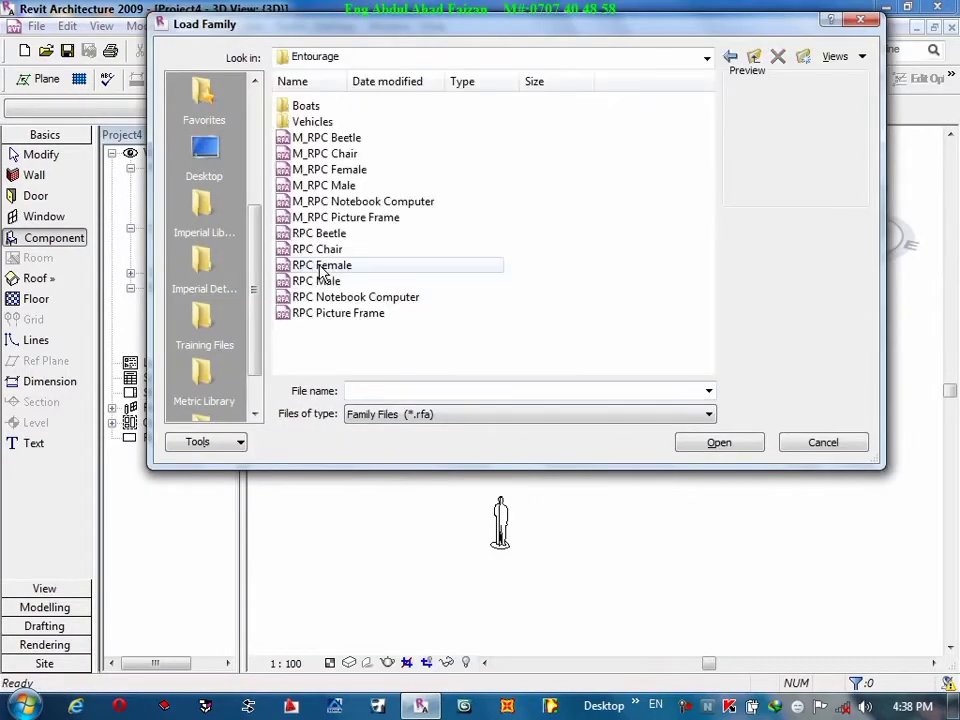
double_click(312, 121)
click(318, 121)
click(317, 154)
click(313, 202)
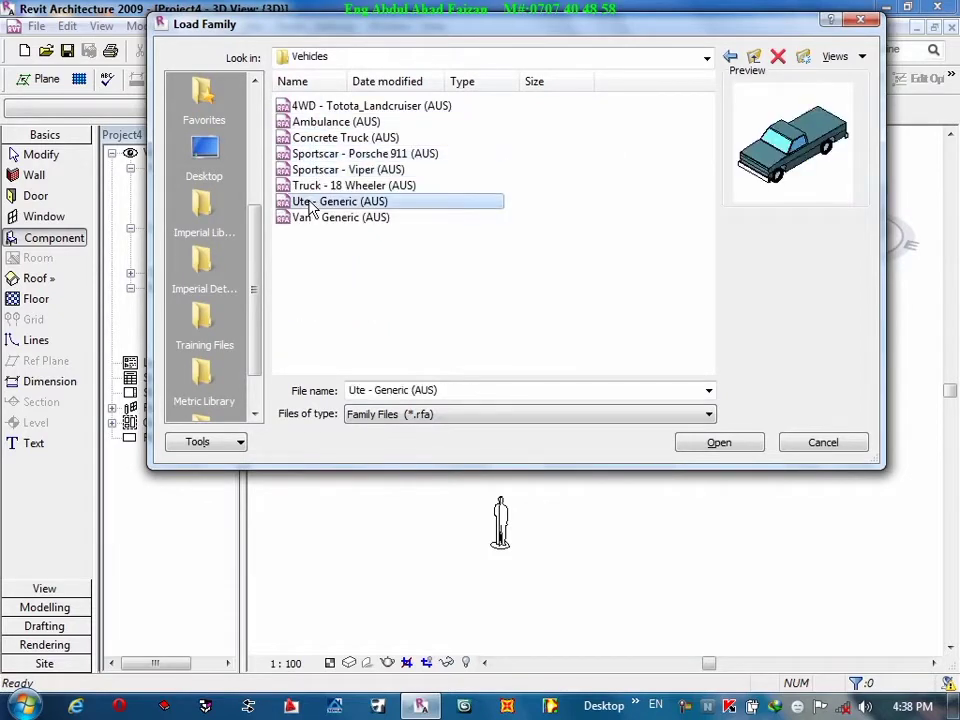
click(313, 218)
click(296, 107)
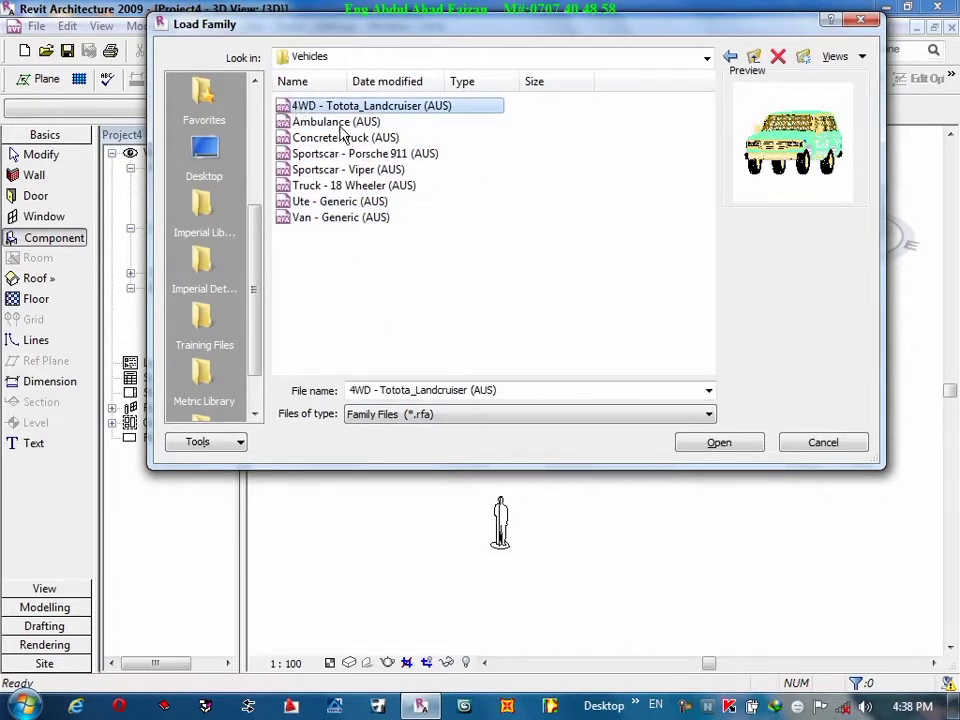
Preview the Boats families: Inflatable, SportFisherman, Yacht and Jetski.
click(730, 56)
double_click(328, 105)
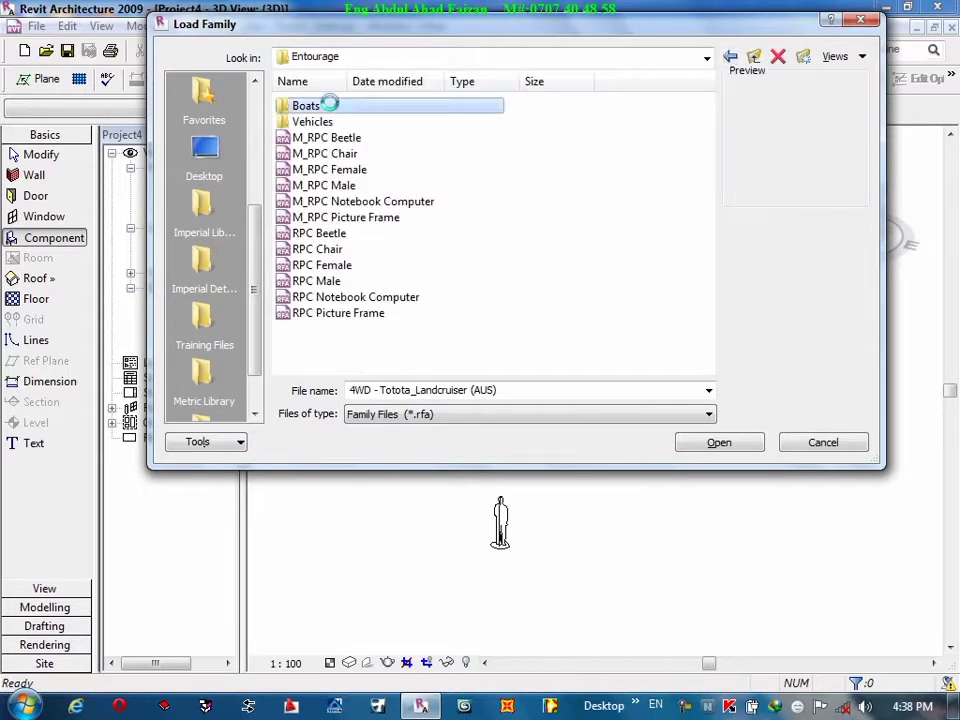
click(332, 106)
click(340, 122)
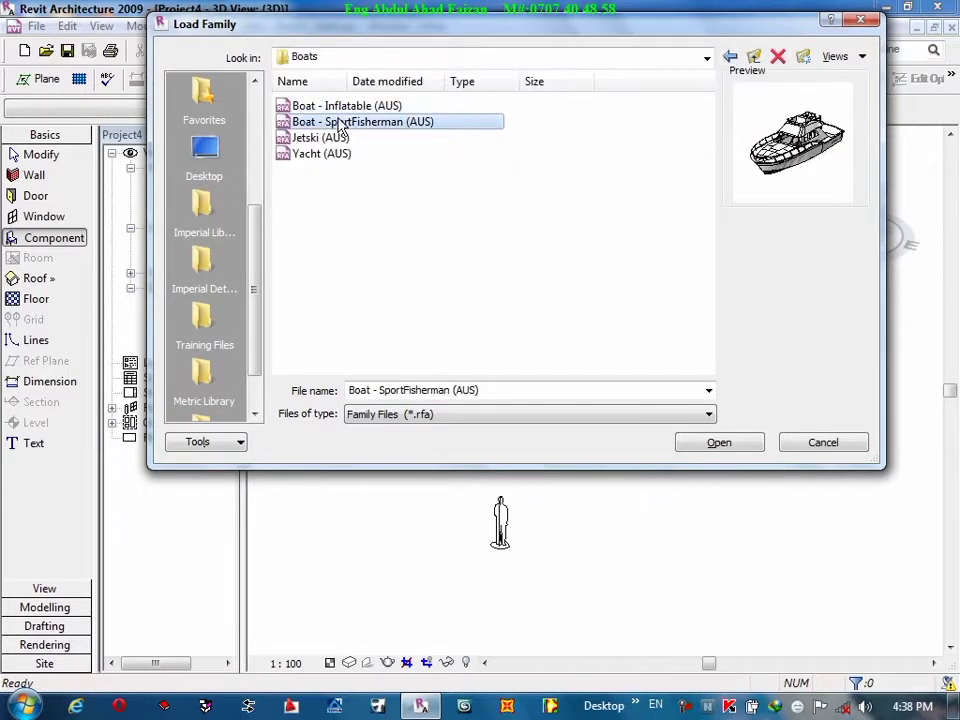
click(338, 155)
click(326, 140)
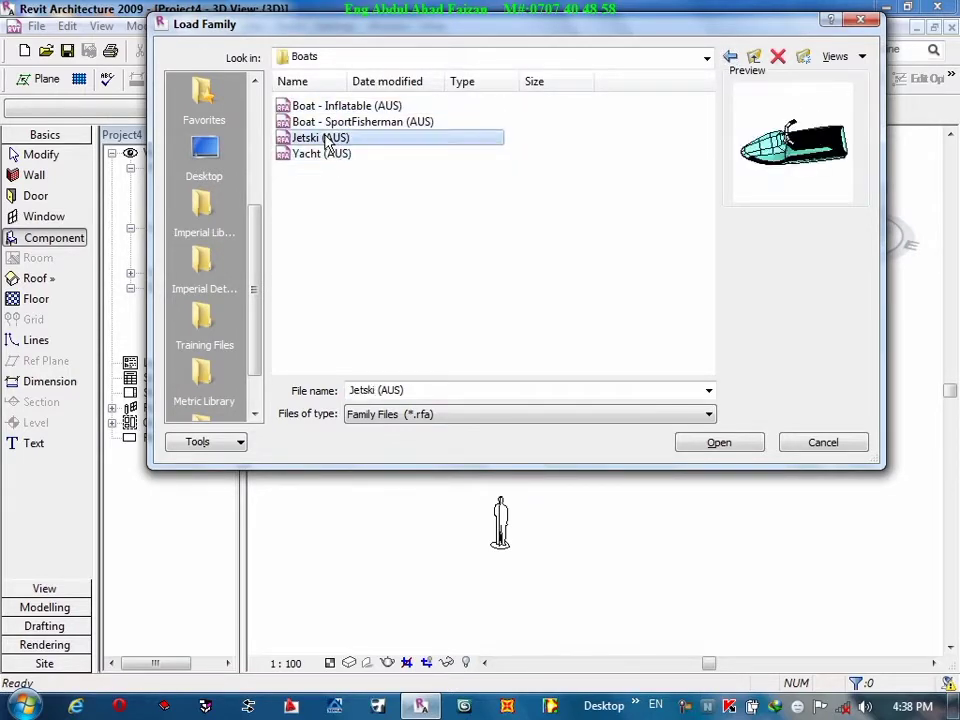
Preview the RPC entourage families and load M_RPC Female.
click(730, 58)
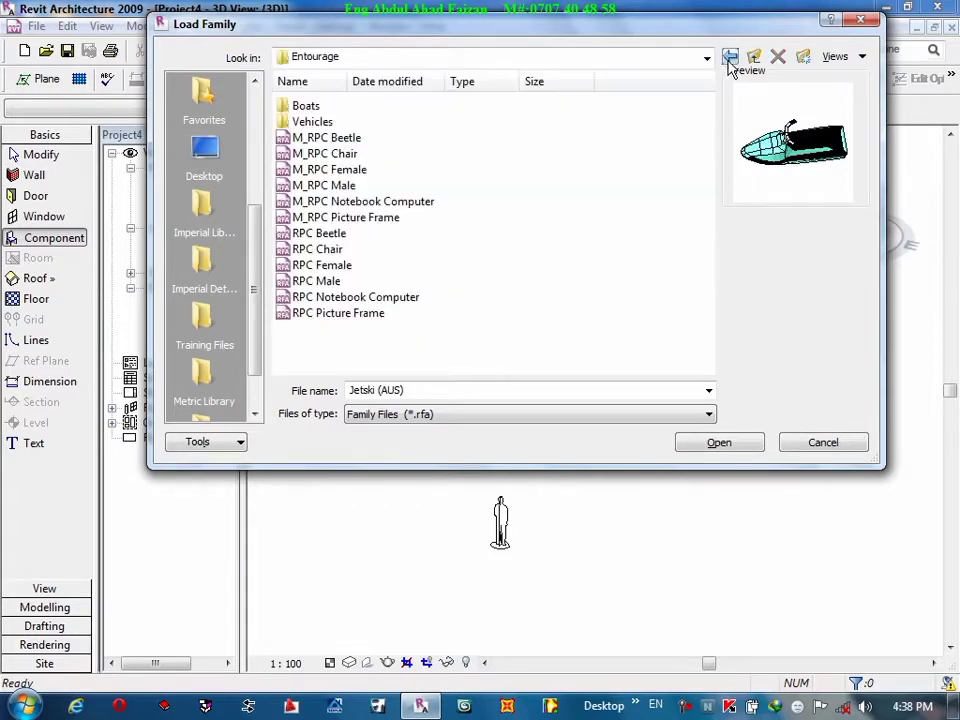
click(346, 140)
click(339, 156)
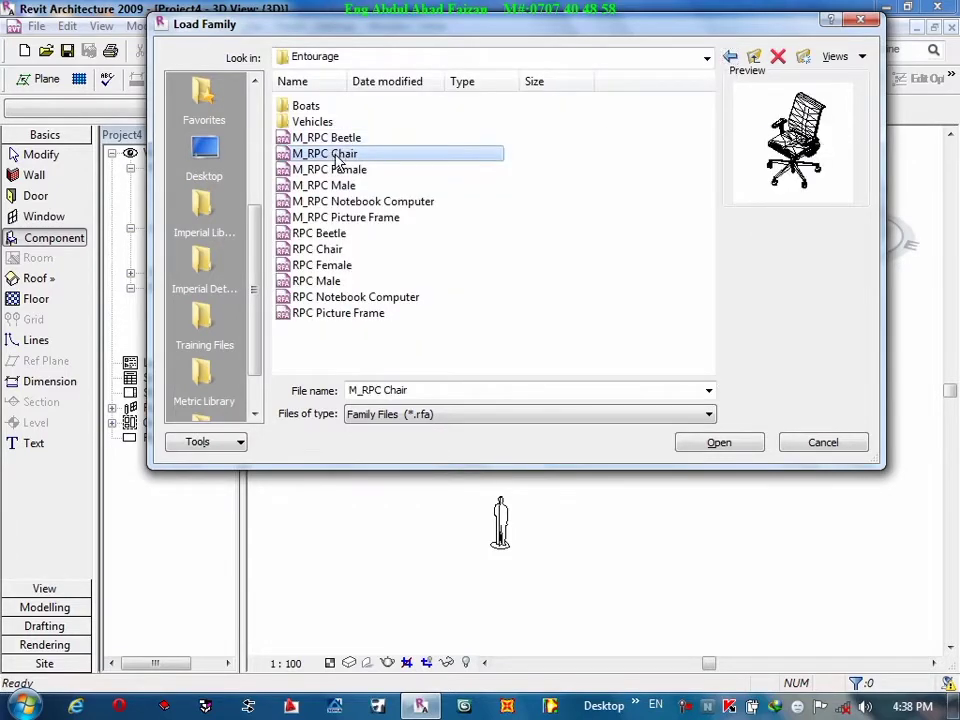
click(345, 170)
click(343, 185)
click(343, 171)
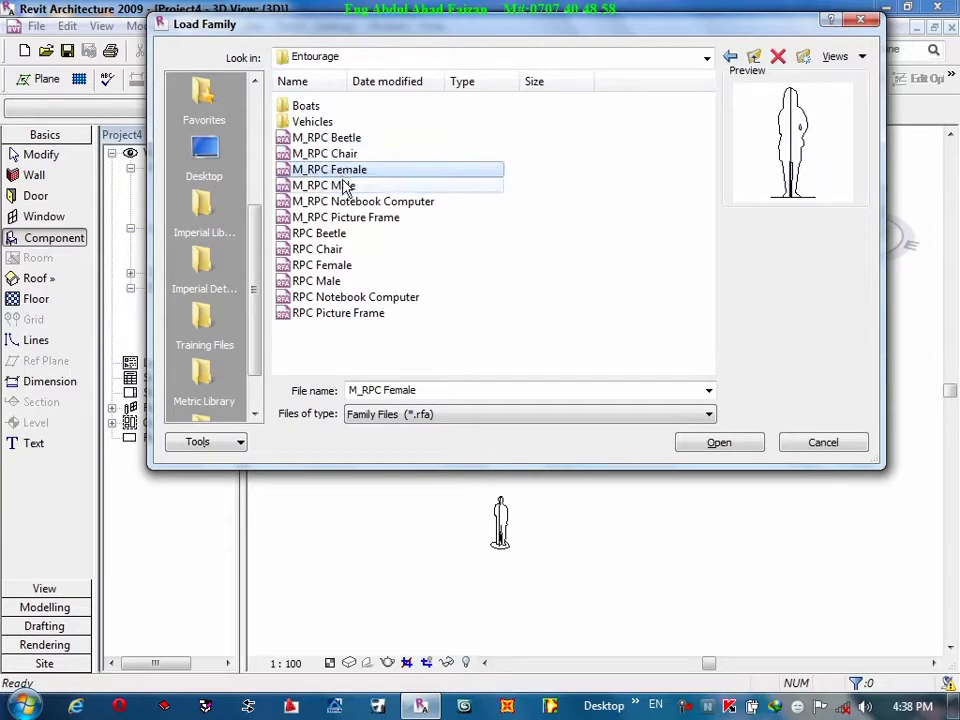
click(715, 445)
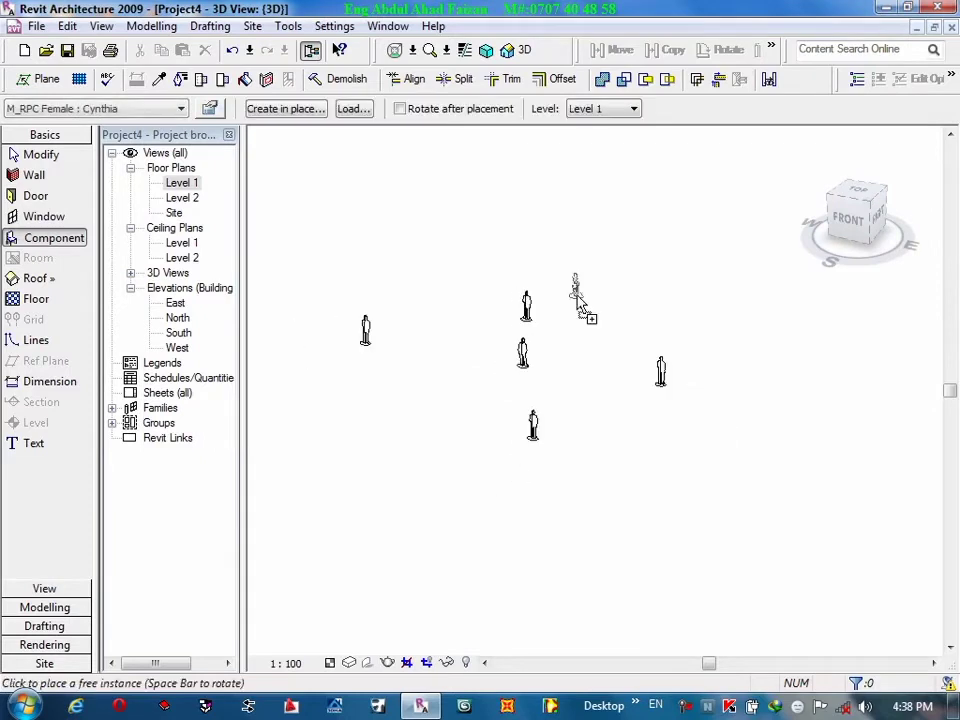
Place two M_RPC Female figures near the group, then cancel placement.
click(699, 510)
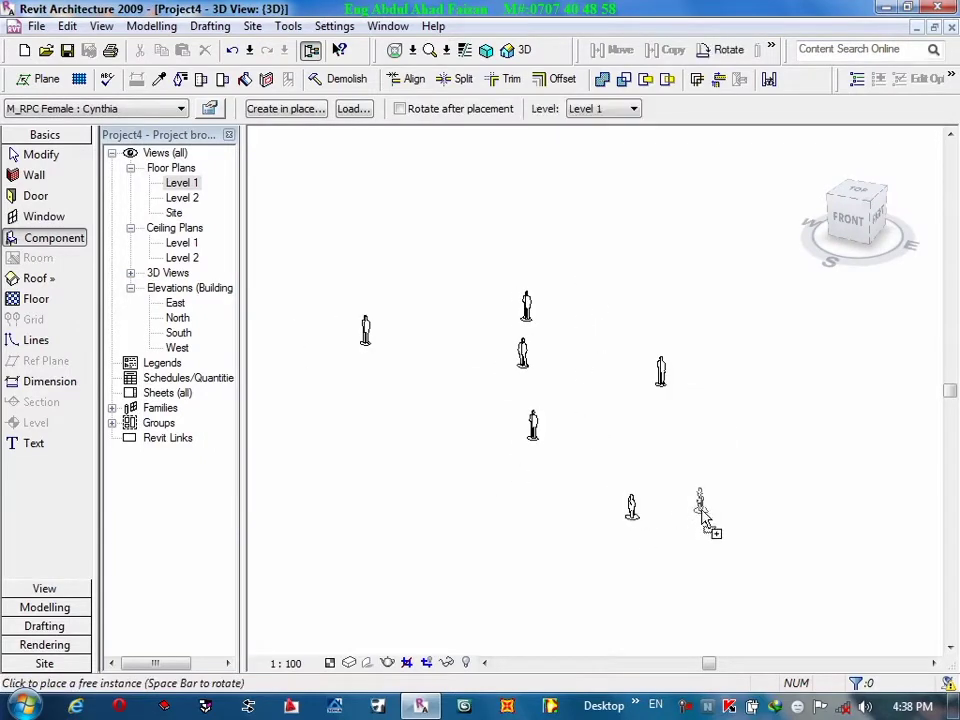
click(584, 532)
right_click(646, 560)
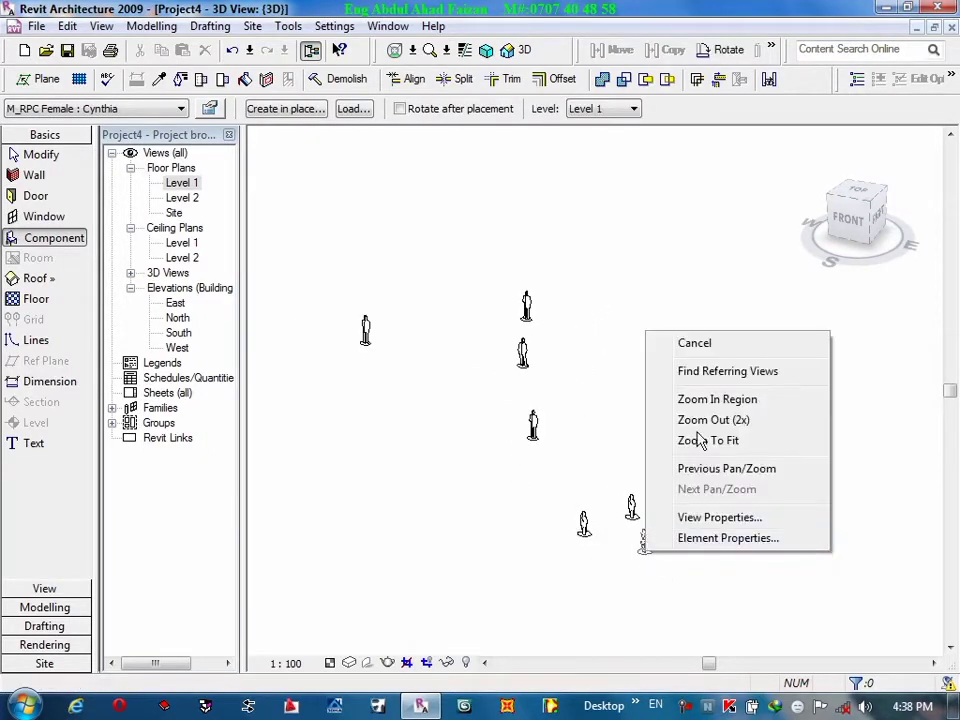
click(712, 346)
right_click(706, 334)
click(735, 357)
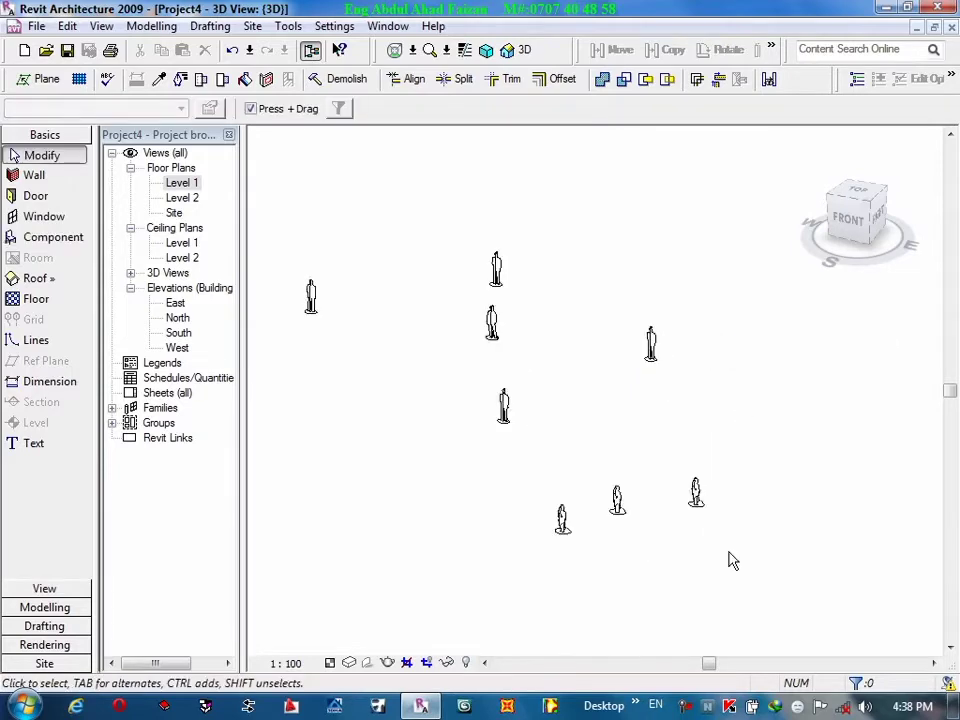
Zoom, pan and orbit to inspect the new female figures up close.
scroll(726, 544, up, 5)
mouse_move(701, 467)
middle_down()
mouse_move(708, 422)
mouse_move(748, 457)
middle_up()
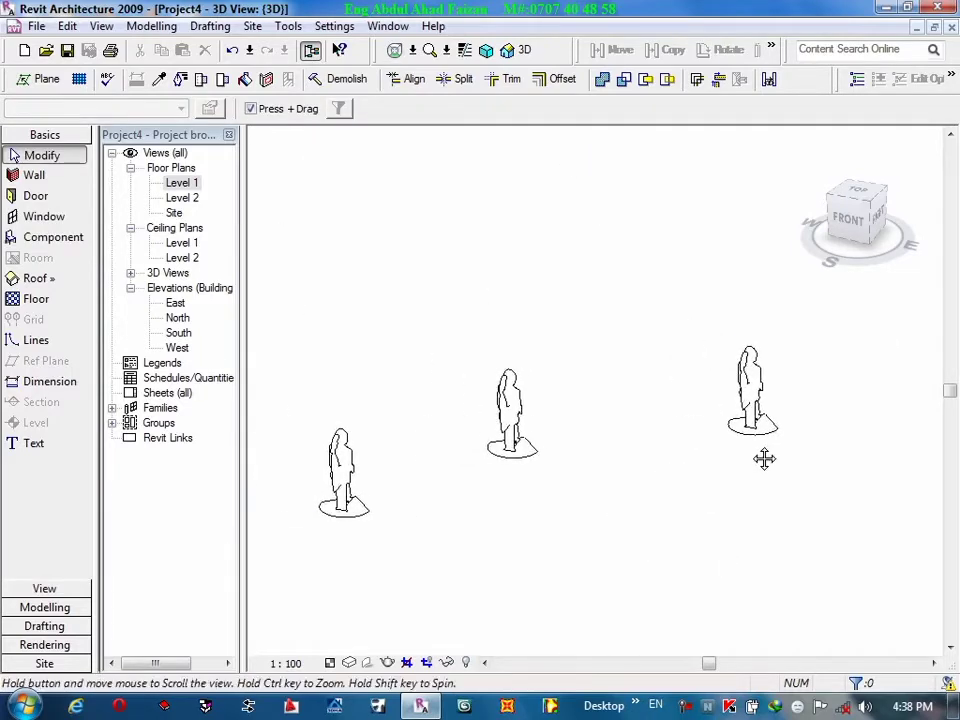
scroll(822, 392, up, 1)
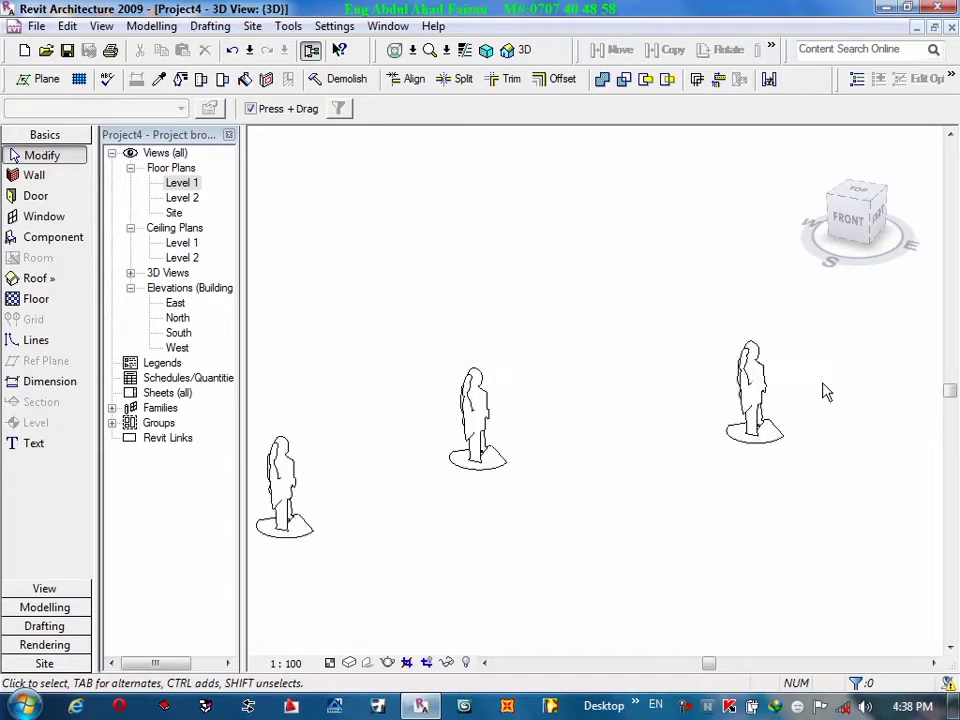
scroll(822, 392, up, 6)
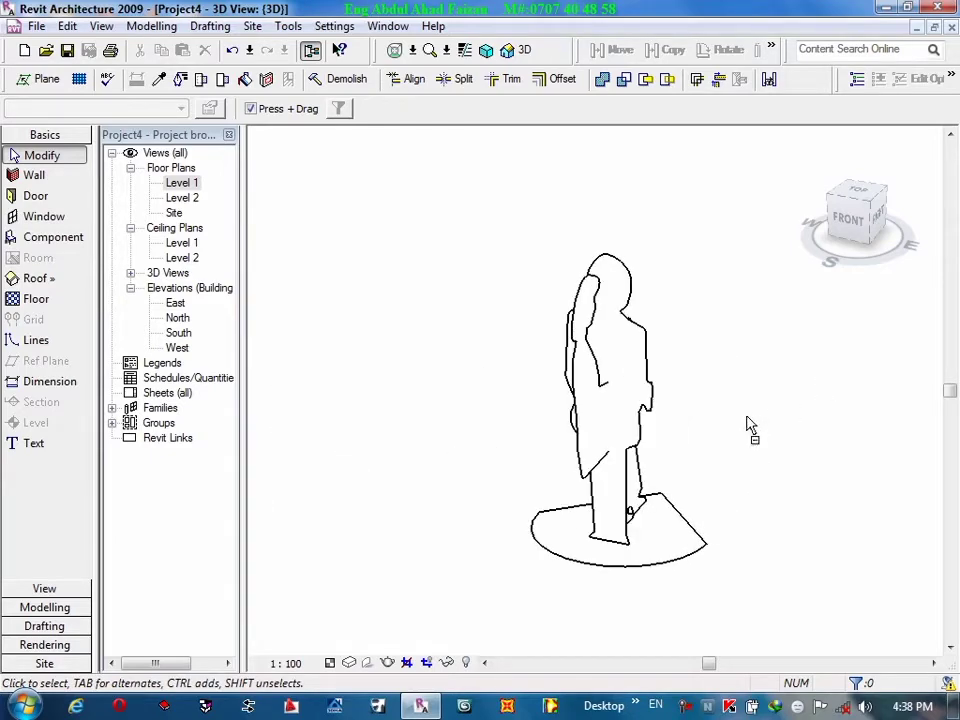
mouse_move(748, 426)
shift+middle_down()
mouse_move(844, 376)
mouse_move(806, 418)
mouse_move(806, 461)
mouse_move(806, 421)
shift+middle_up()
scroll(806, 421, down, 2)
scroll(810, 422, down, 2)
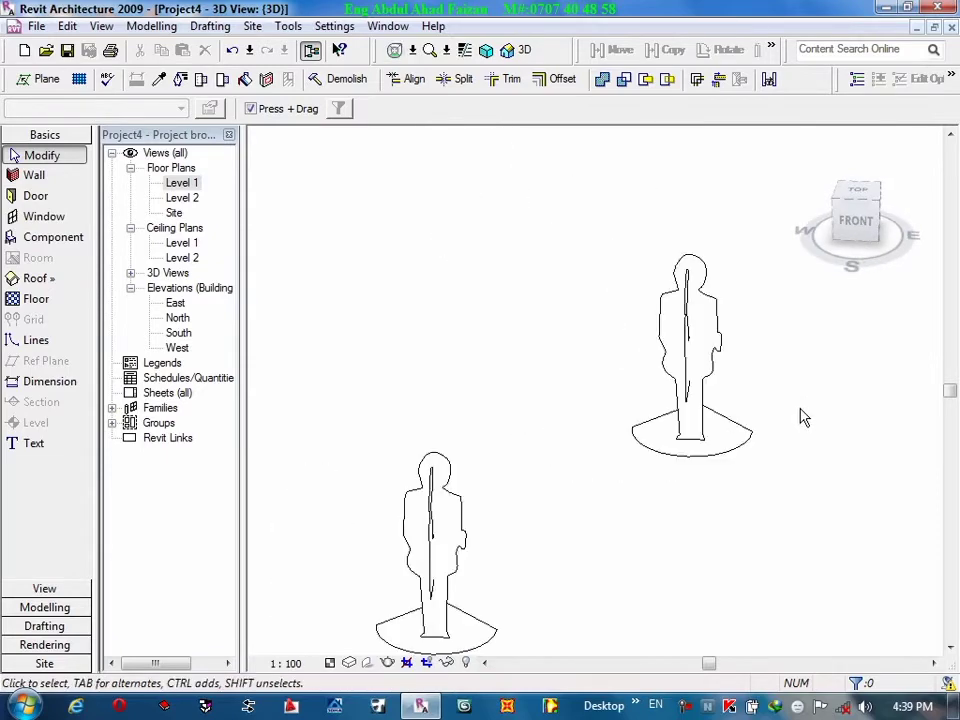
scroll(801, 416, down, 2)
scroll(797, 433, down, 1)
scroll(773, 465, down, 2)
mouse_move(773, 465)
middle_down()
mouse_move(724, 441)
mouse_move(686, 381)
middle_up()
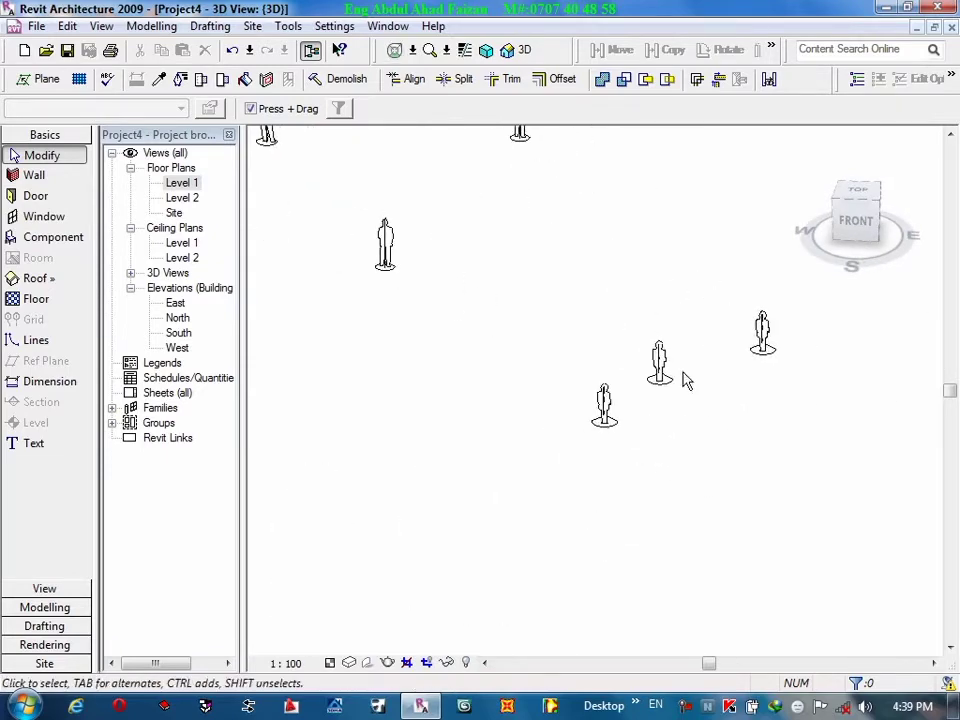
scroll(626, 369, up, 2)
scroll(529, 476, up, 2)
scroll(529, 476, up, 3)
Frame the female figures, render at Draft quality with Few Clouds sky, and close Rendering.
scroll(514, 482, up, 2)
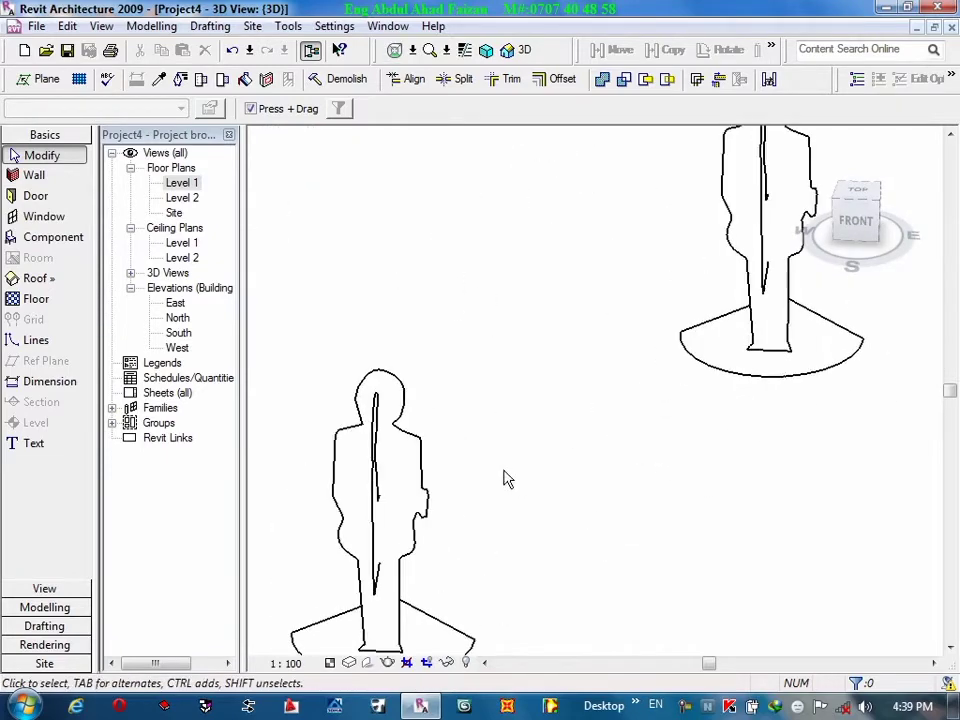
middle_drag(506, 478, 636, 334)
scroll(624, 368, down, 1)
key(r)
key(r)
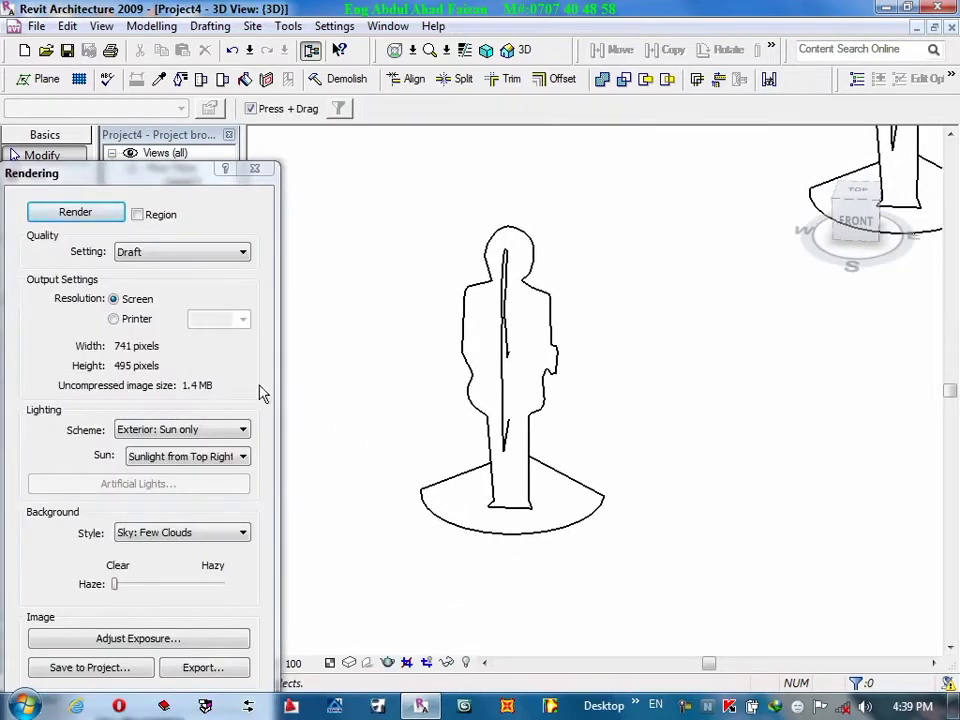
click(114, 216)
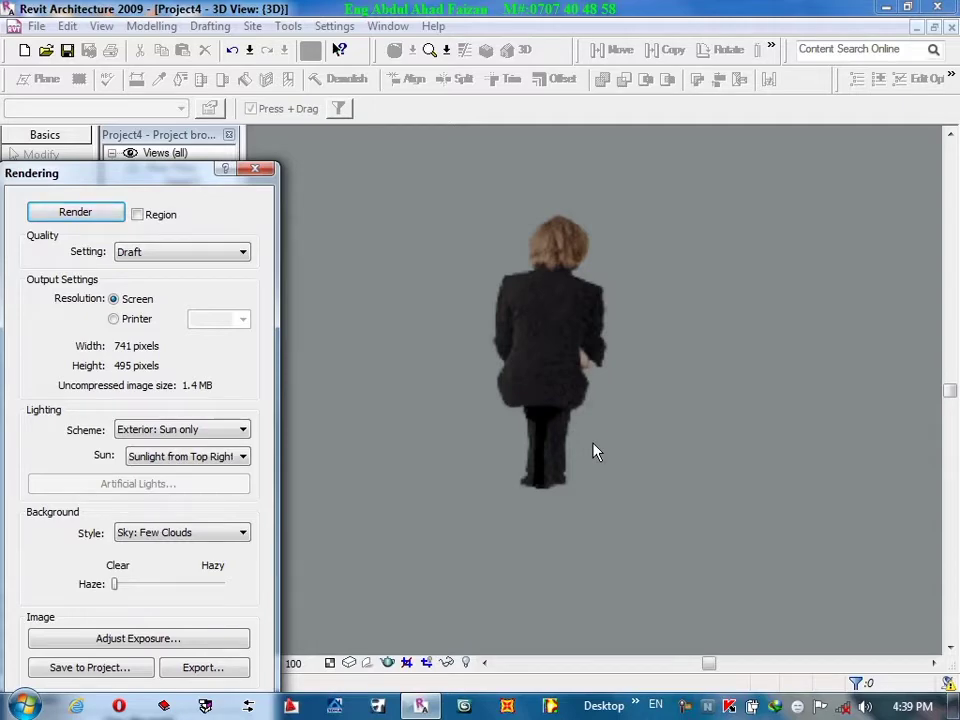
click(256, 170)
scroll(381, 223, down, 3)
Orbit onto one figure in 3D, then switch to the North elevation.
mouse_move(381, 223)
shift+middle_down()
mouse_move(580, 441)
mouse_move(627, 400)
shift+middle_up()
scroll(580, 441, up, 4)
scroll(514, 235, up, 2)
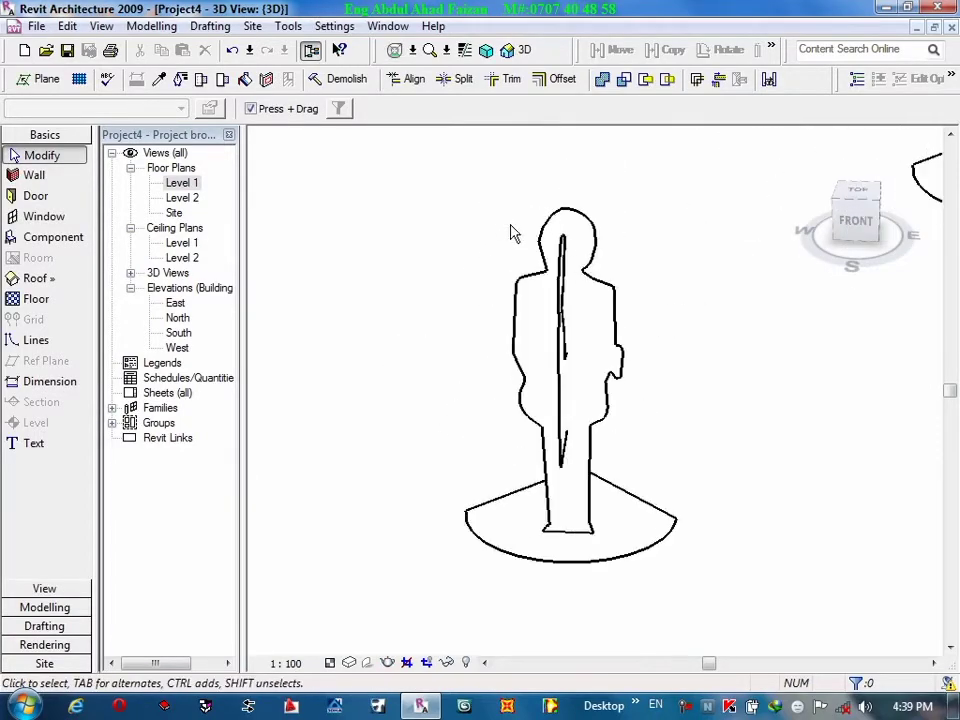
middle_drag(514, 235, 561, 271)
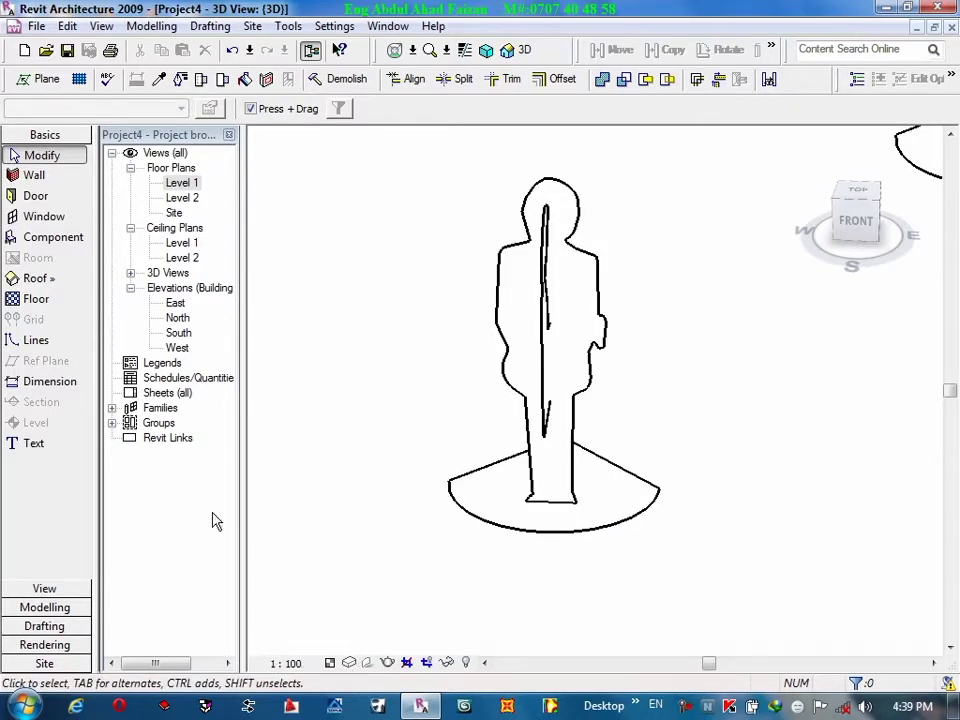
double_click(173, 318)
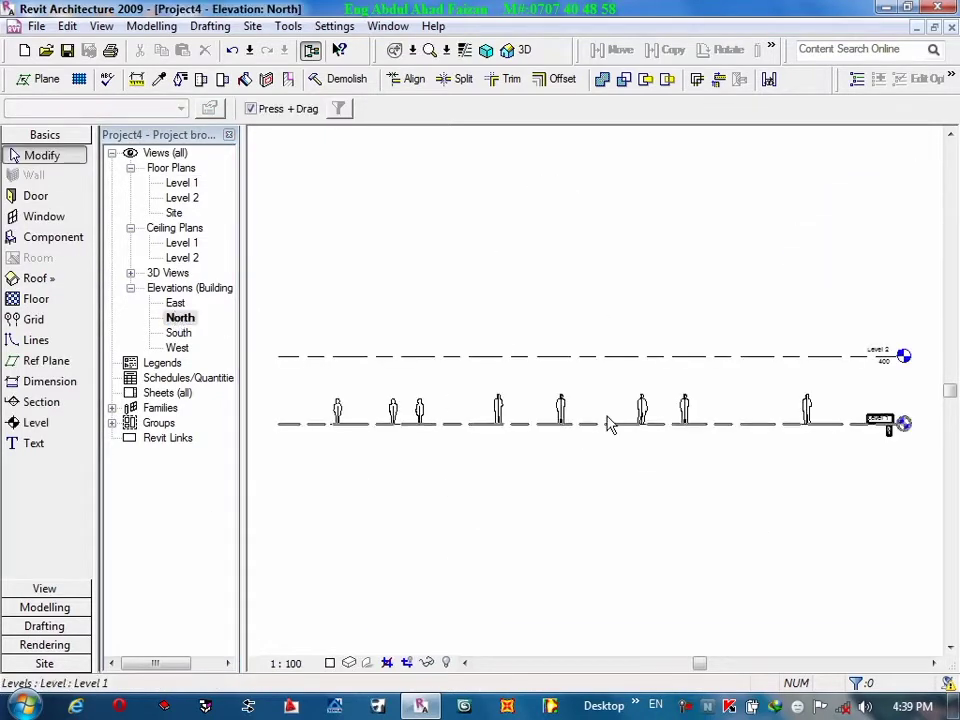
Zoom to the Cynthia figure and nudge it down just below the level line.
scroll(655, 430, down, 2)
scroll(705, 450, down, 2)
scroll(700, 448, down, 1)
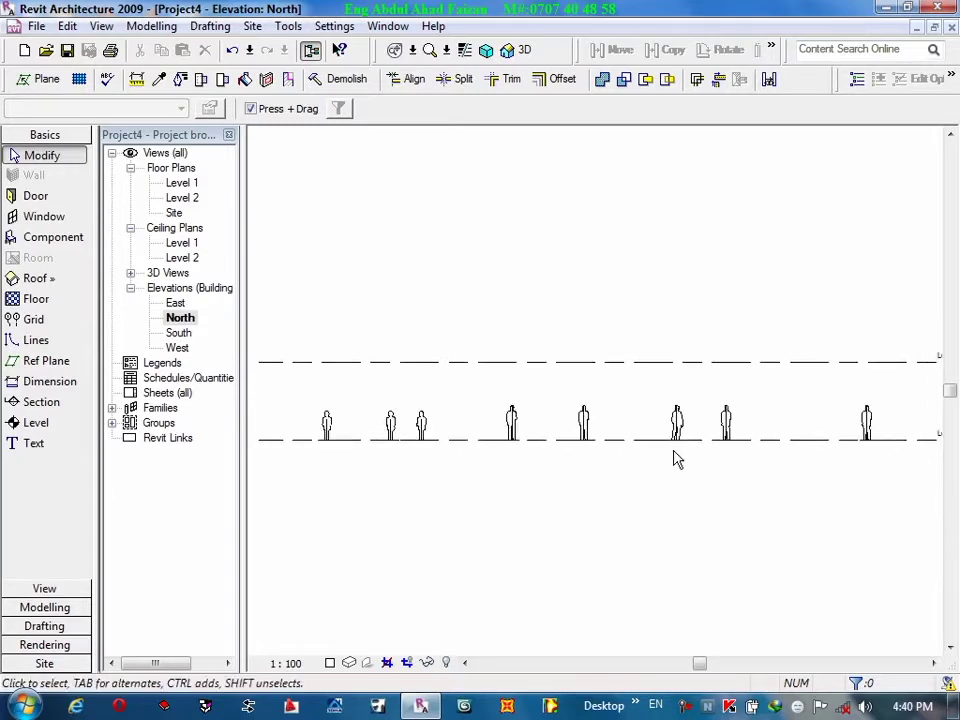
scroll(428, 375, up, 1)
scroll(428, 390, up, 2)
scroll(450, 435, up, 1)
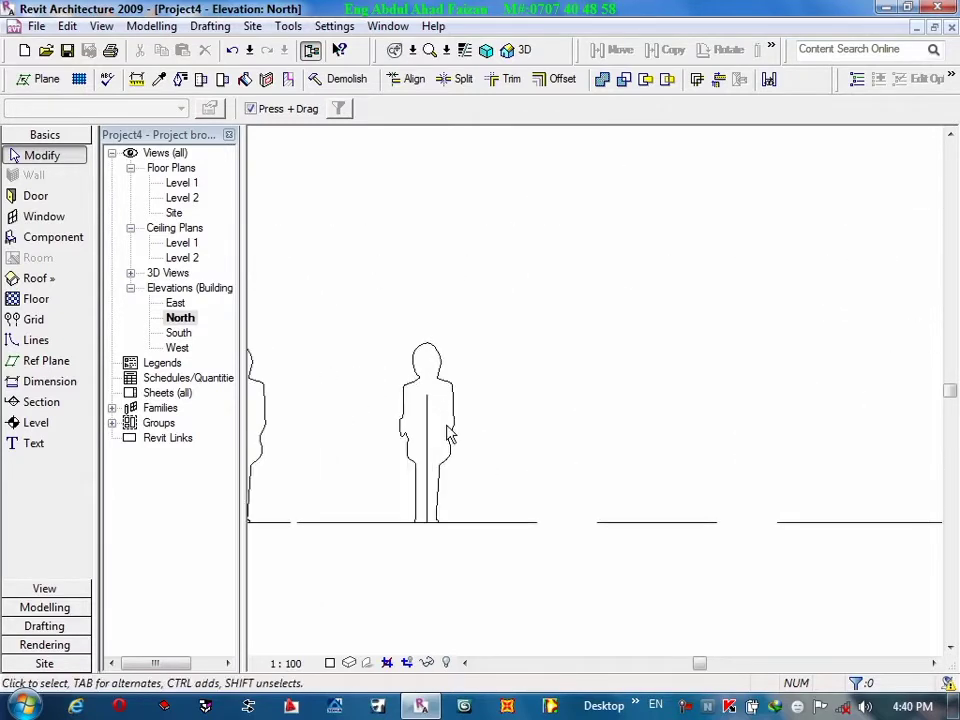
scroll(517, 396, up, 1)
scroll(515, 395, up, 2)
scroll(500, 405, up, 2)
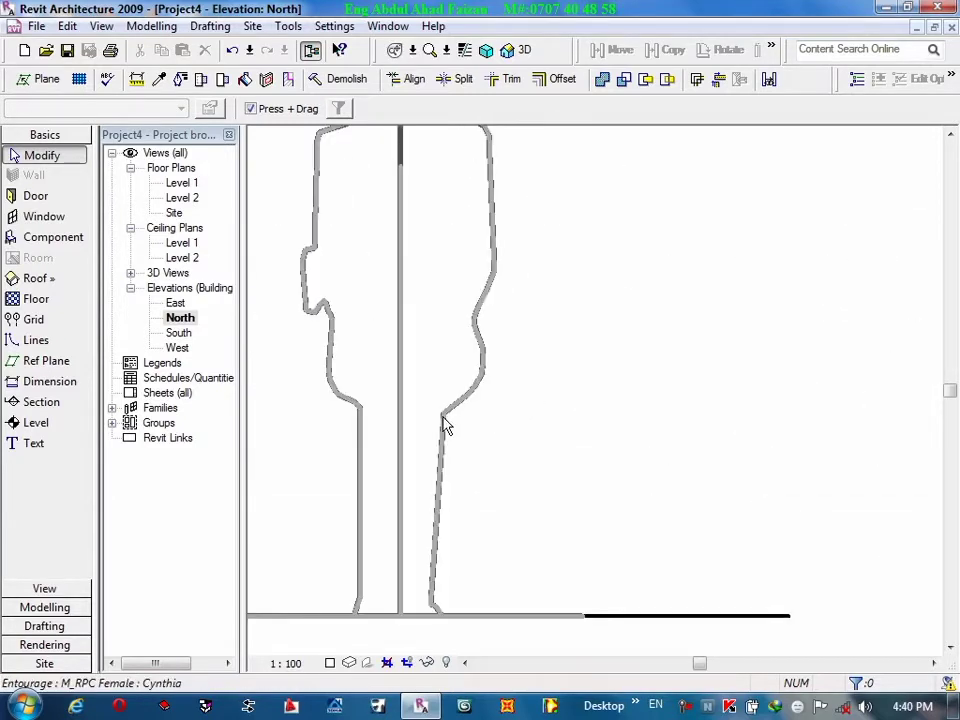
scroll(443, 425, down, 1)
click(443, 422)
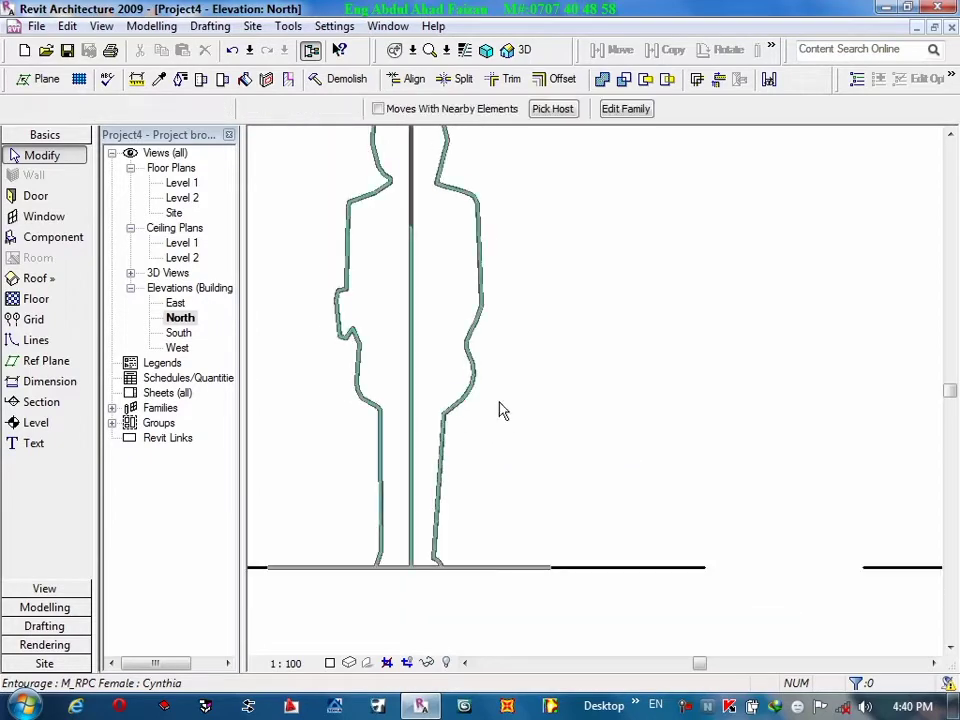
key(space)
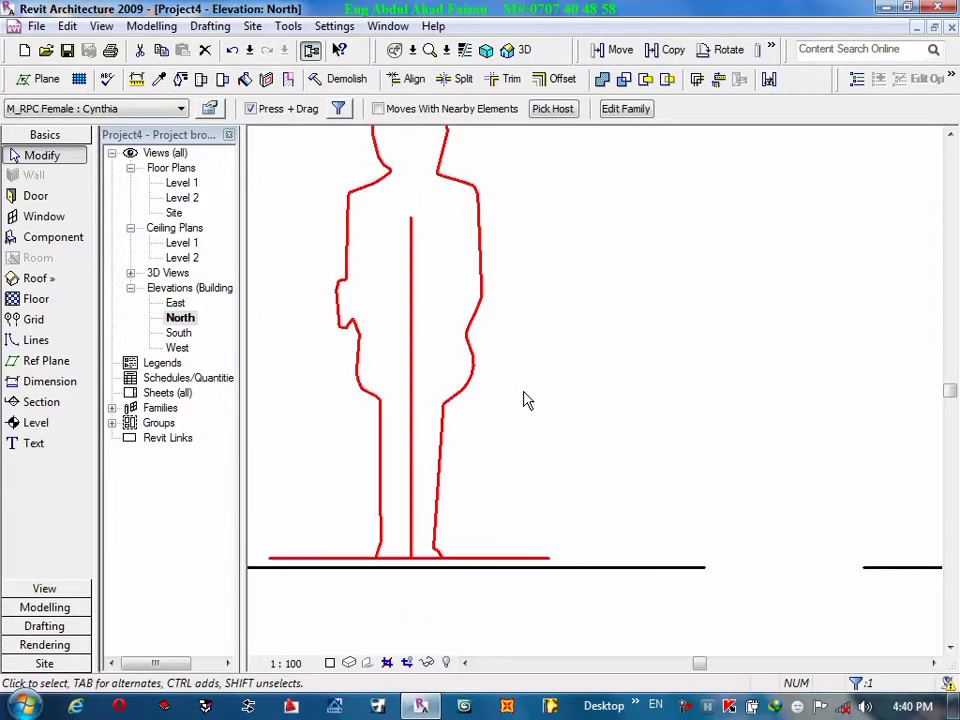
key(space)
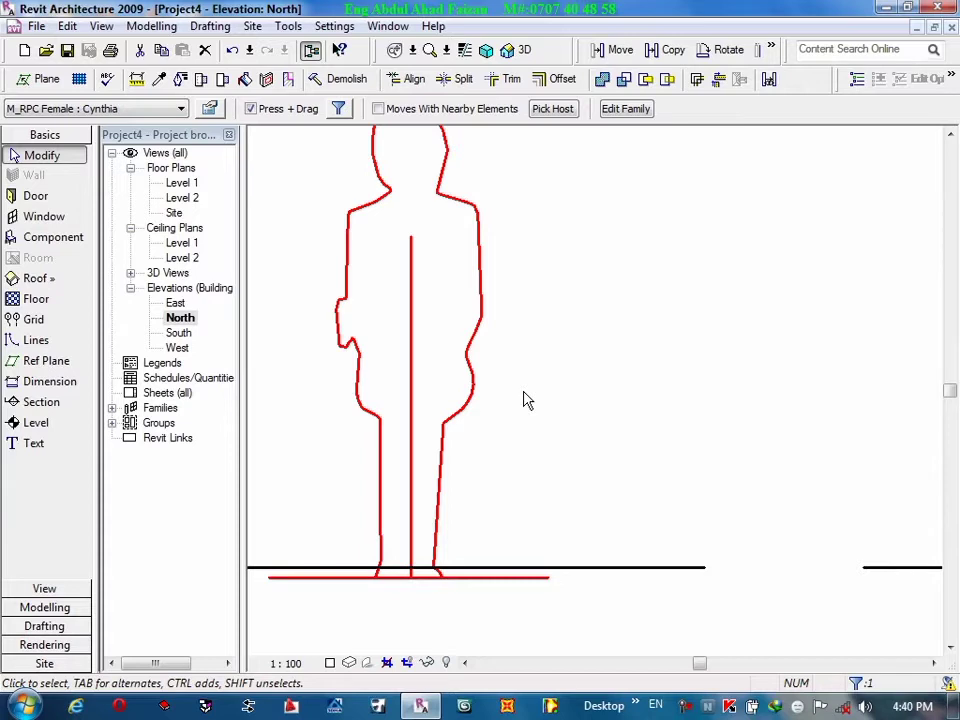
Deselect the figure and return to the default 3D view.
click(690, 350)
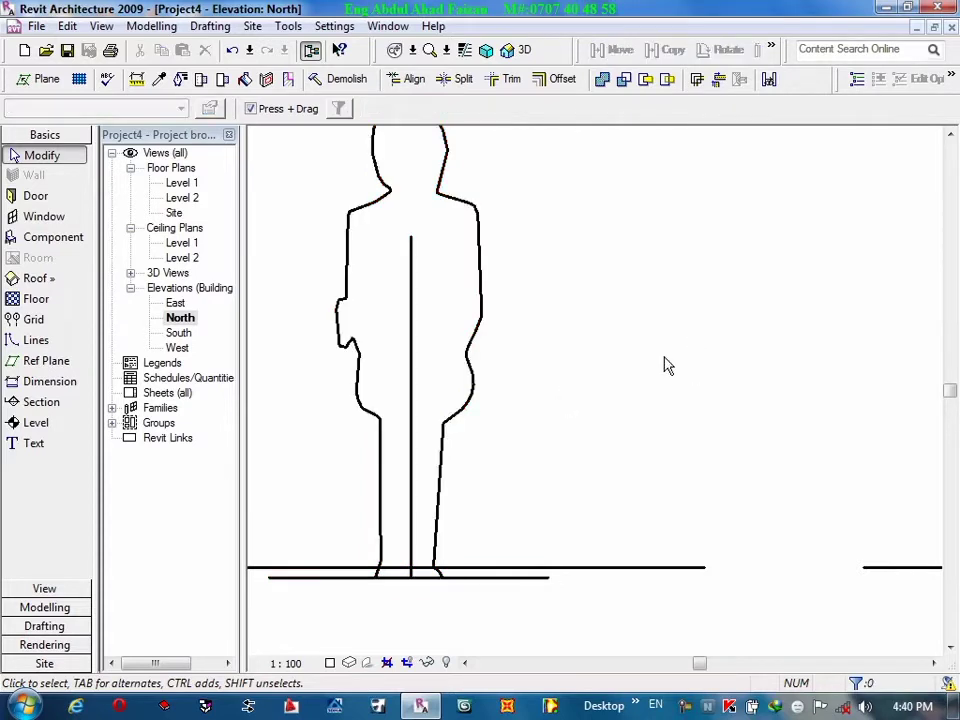
scroll(664, 364, down, 5)
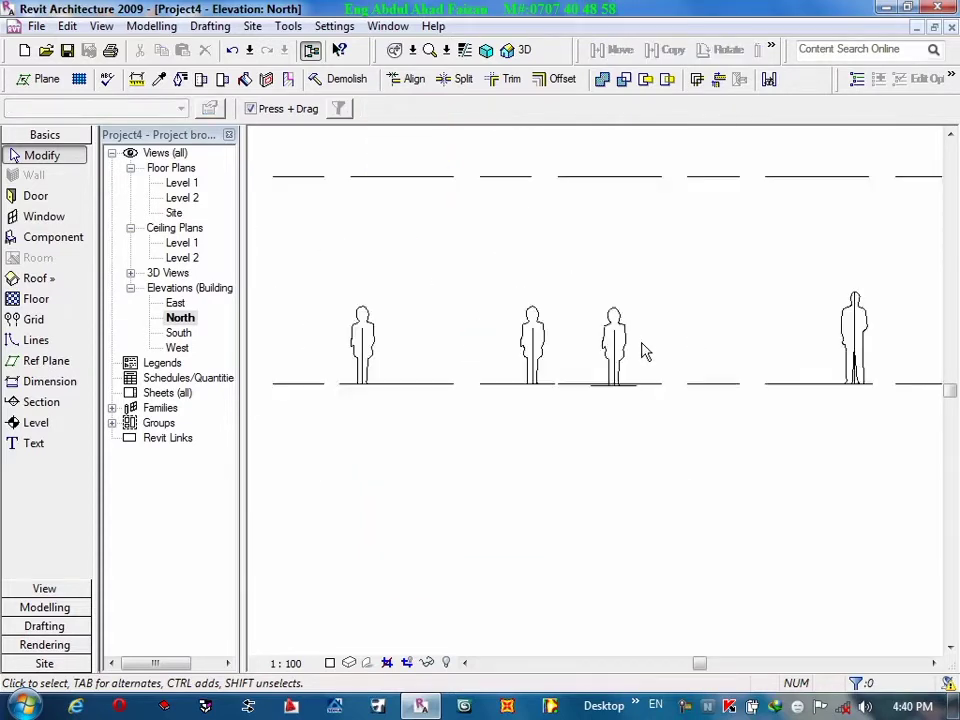
click(514, 49)
scroll(683, 407, down, 2)
scroll(645, 332, down, 2)
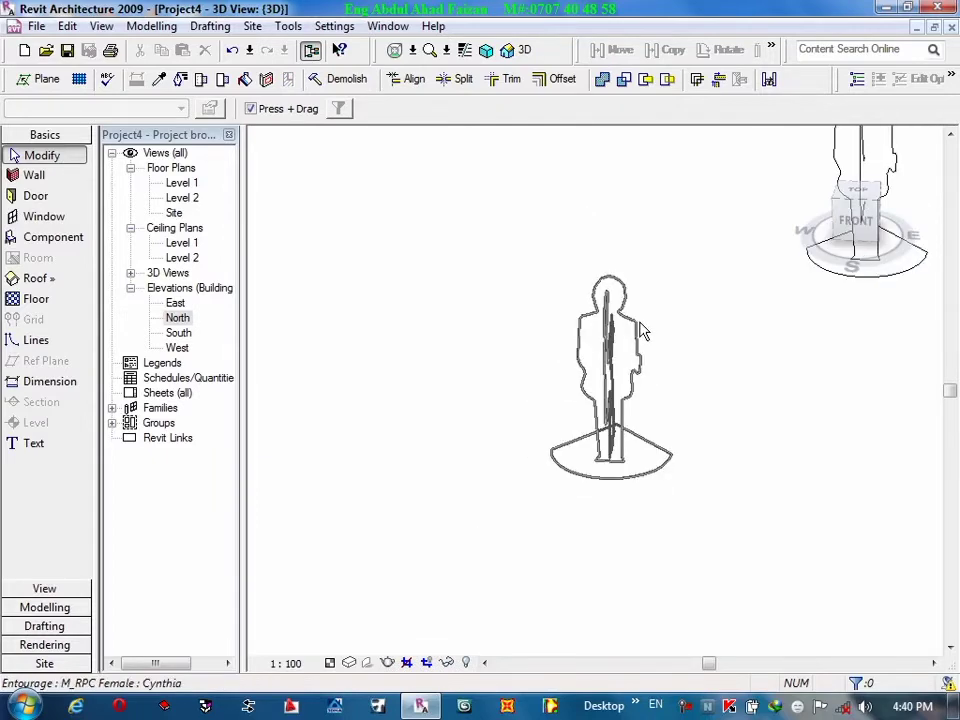
Change the Cynthia figure's type to Lisa in Element Properties.
click(641, 328)
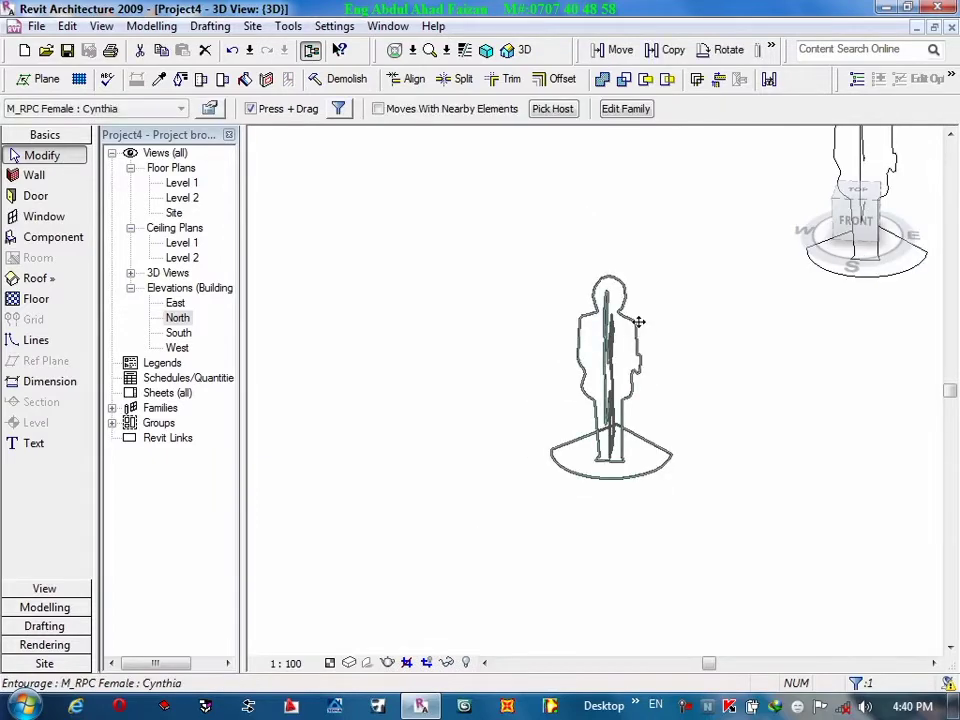
click(210, 112)
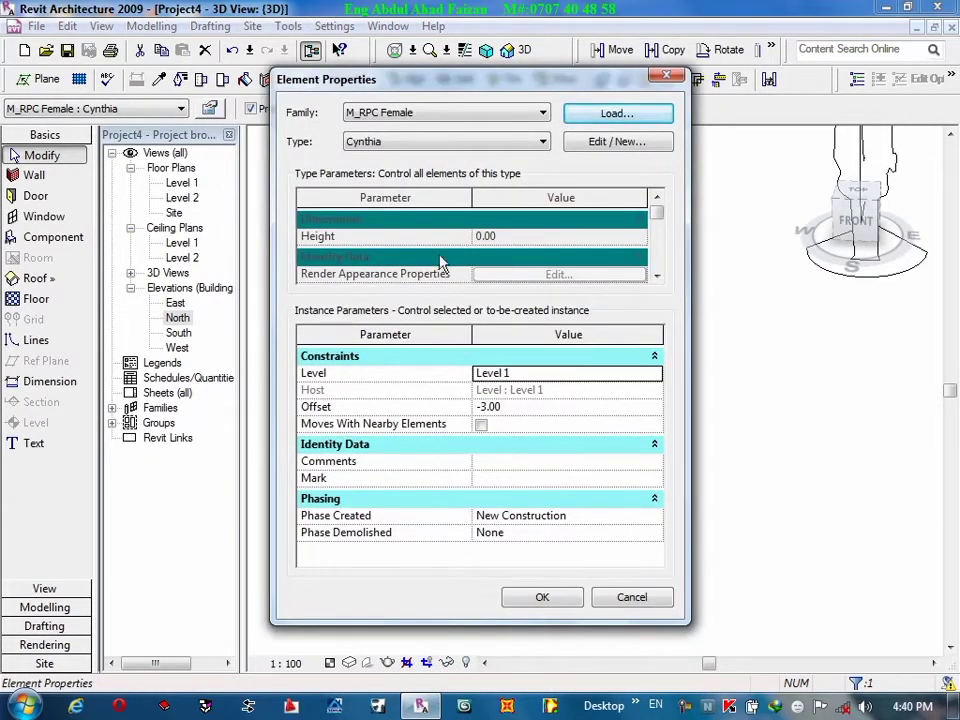
click(392, 143)
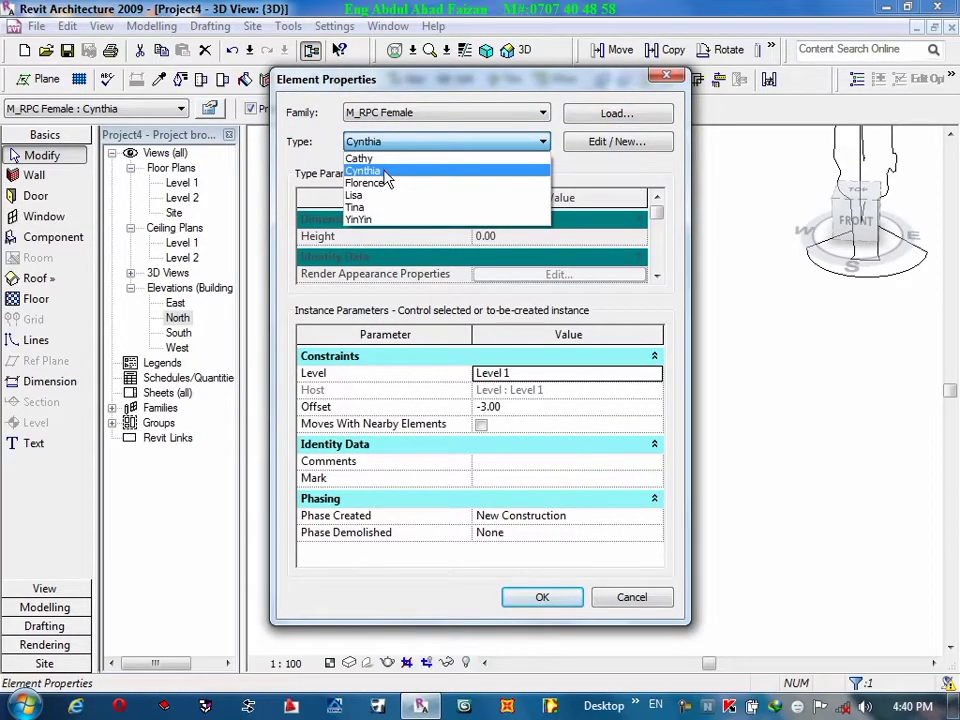
click(370, 196)
click(558, 597)
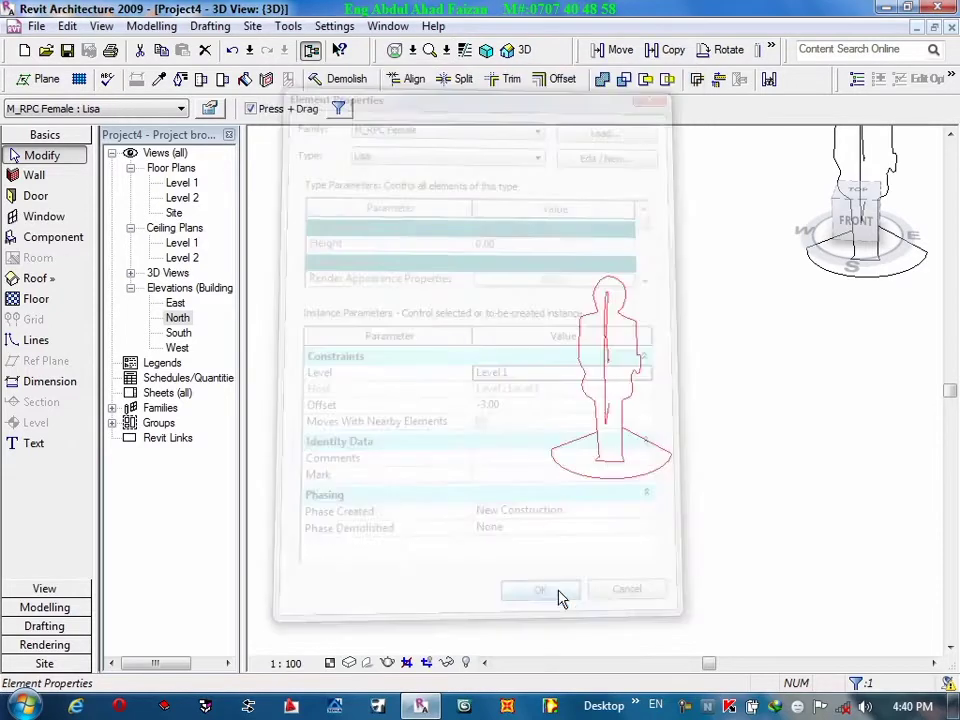
click(673, 313)
middle_drag(667, 333, 568, 482)
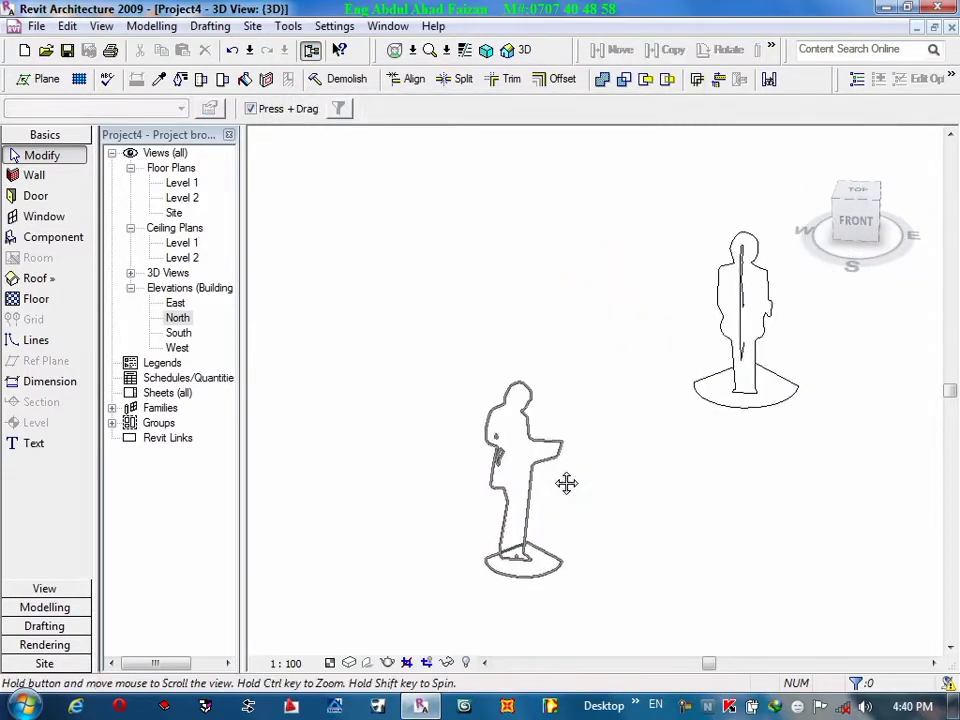
middle_drag(735, 380, 523, 465)
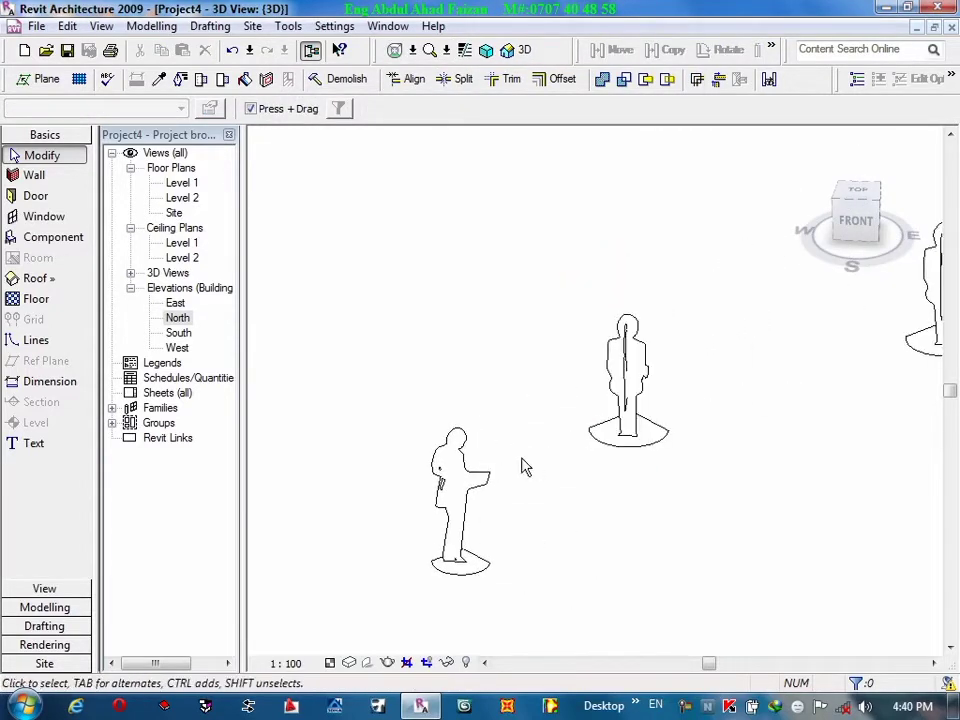
Zoom in on the Lisa figure and render it at Draft quality.
scroll(489, 470, up, 2)
scroll(486, 478, up, 2)
scroll(486, 480, up, 2)
scroll(513, 370, up, 3)
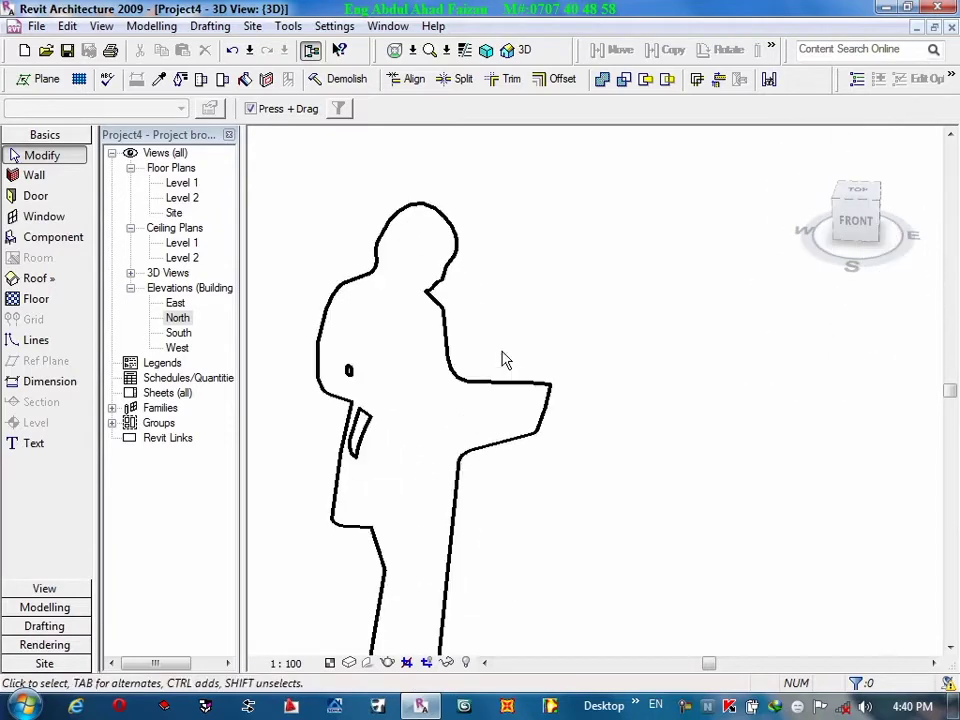
middle_drag(501, 360, 553, 315)
key(r)
key(r)
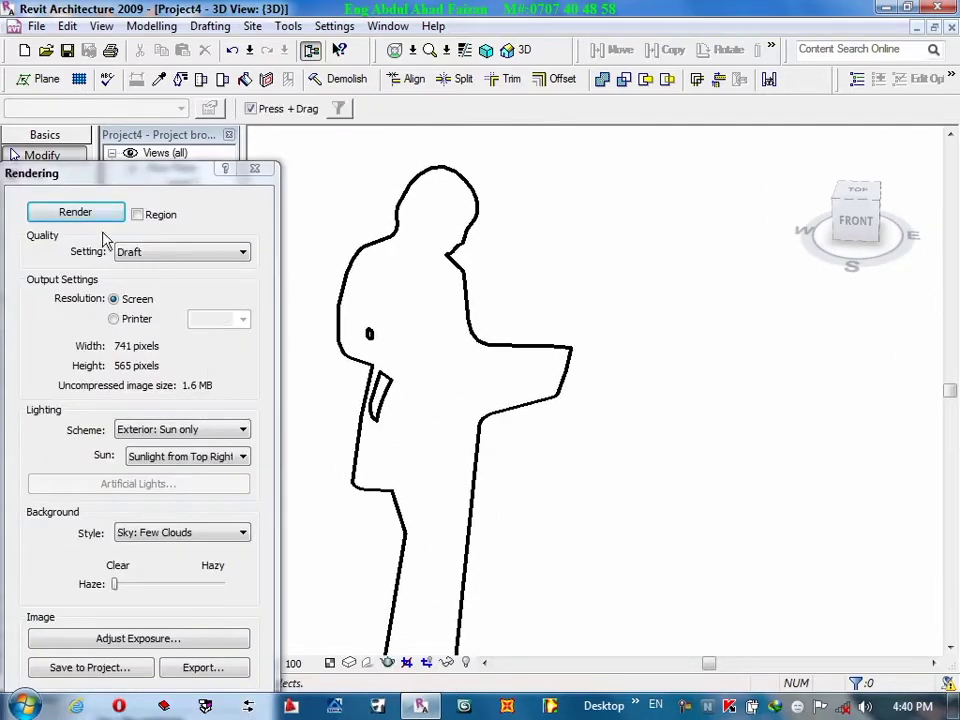
click(75, 212)
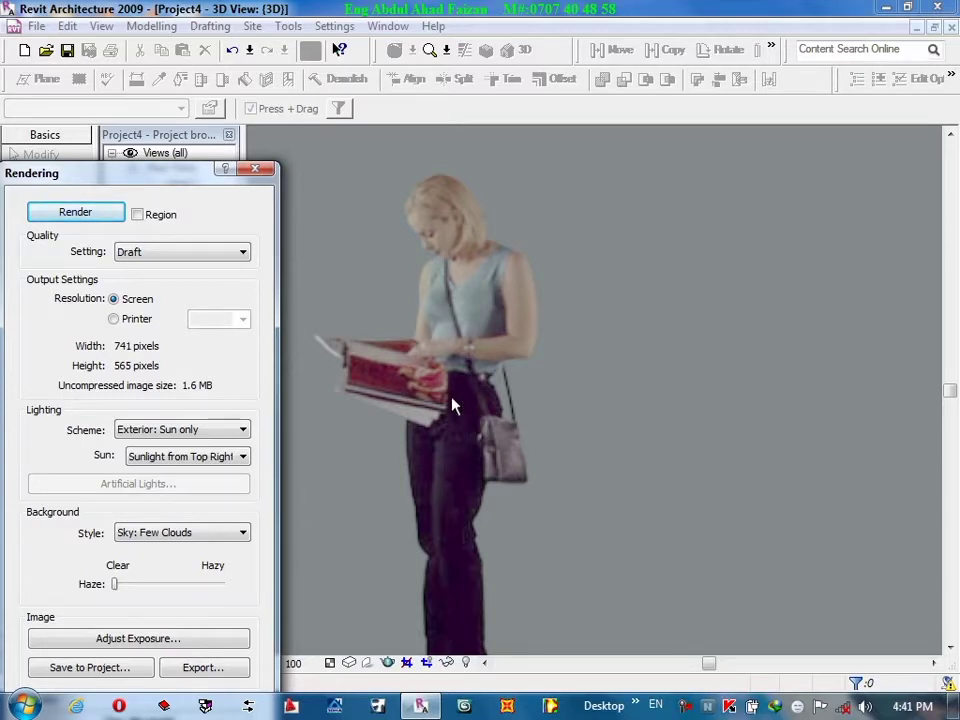
Close the Rendering dialog and zoom out across the figures.
click(255, 168)
scroll(381, 257, down, 3)
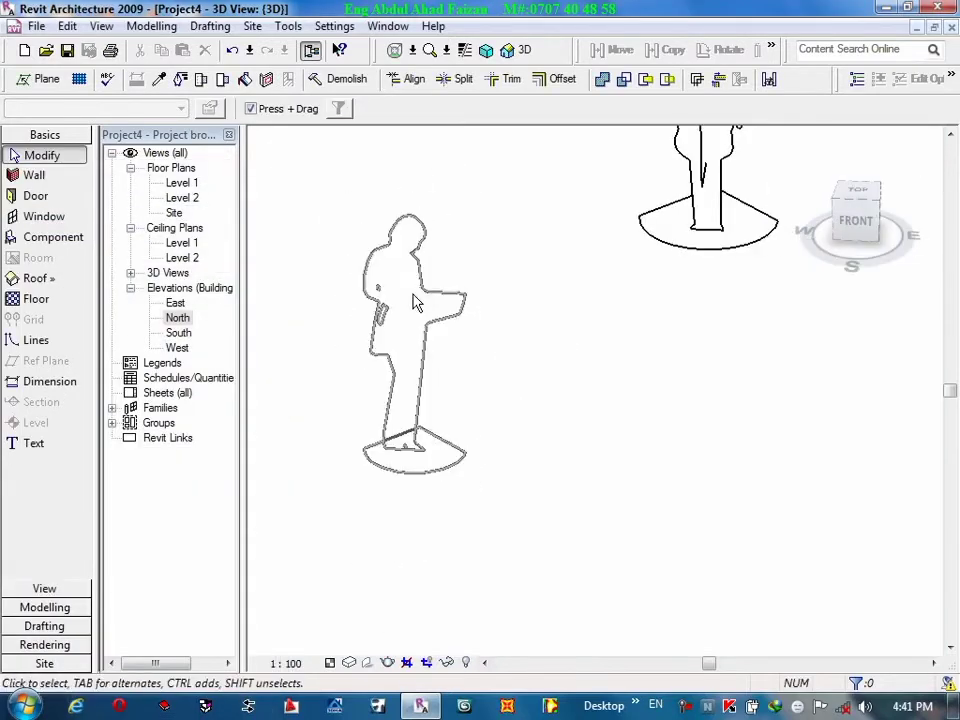
scroll(418, 300, down, 2)
scroll(418, 300, down, 2)
scroll(418, 300, down, 2)
scroll(418, 300, down, 2)
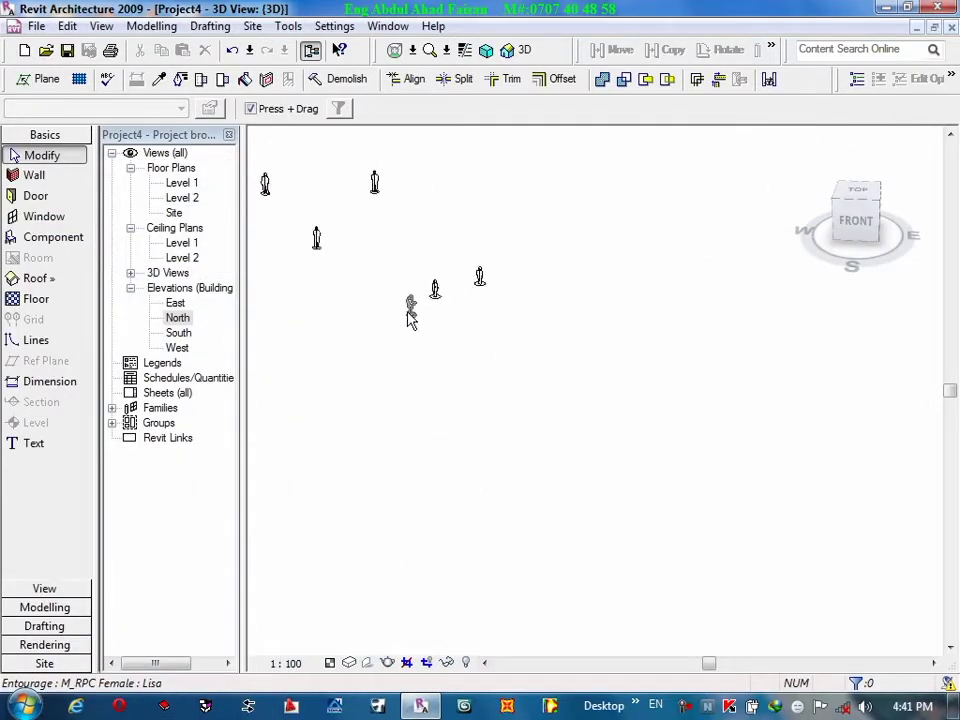
mouse_move(479, 321)
middle_down()
mouse_move(569, 370)
mouse_move(639, 360)
middle_up()
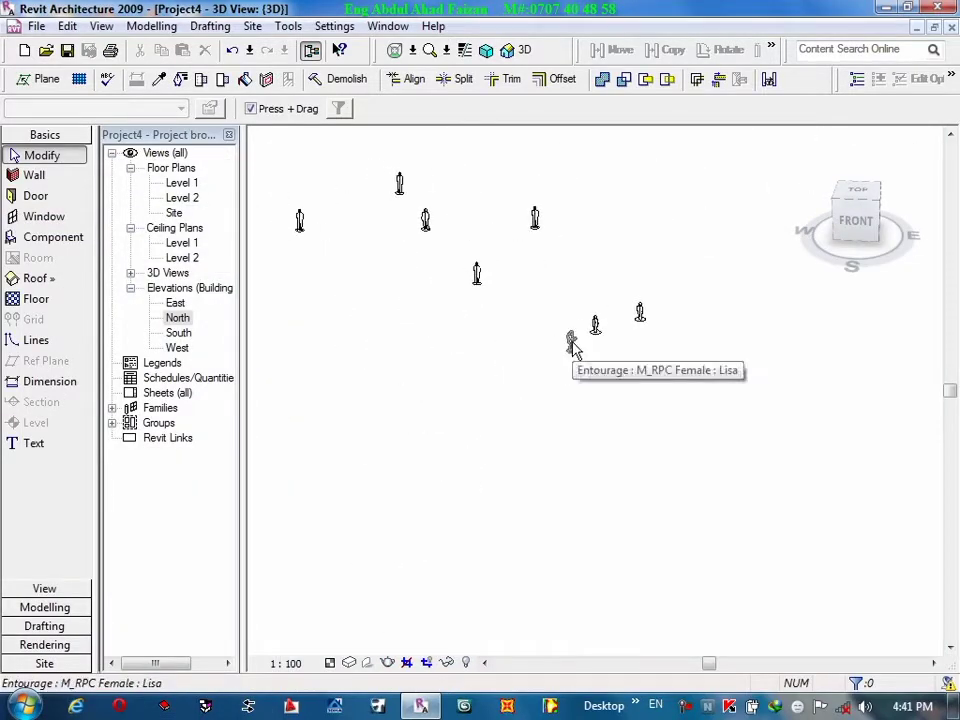
scroll(572, 350, down, 2)
scroll(572, 355, down, 2)
scroll(572, 356, down, 2)
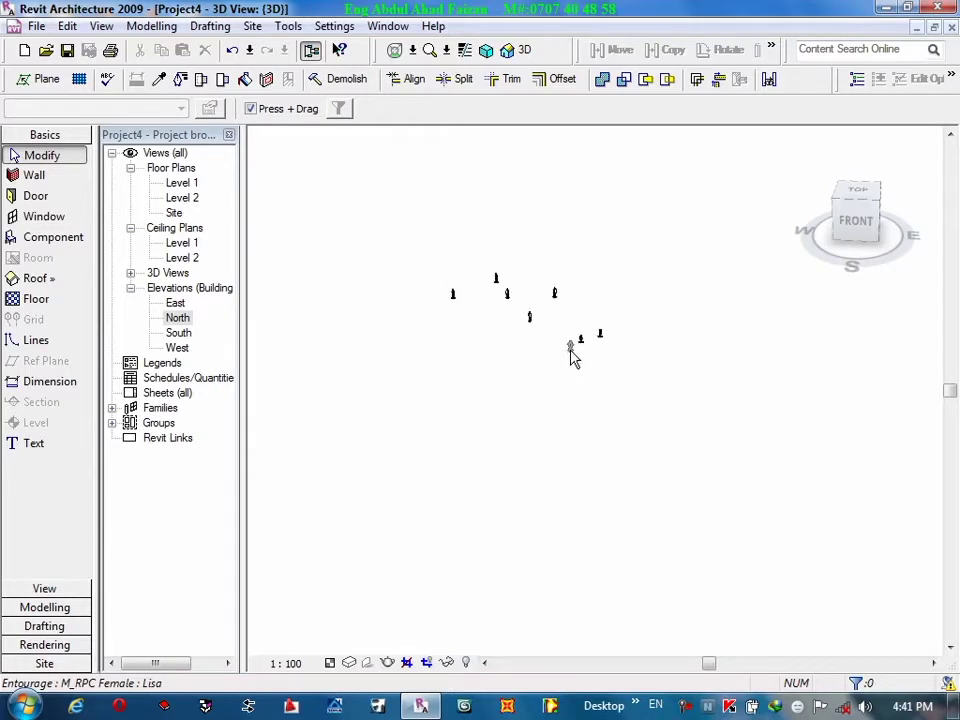
Exit Revit without saving Project1, Project2, Project3 or Project4.
click(951, 8)
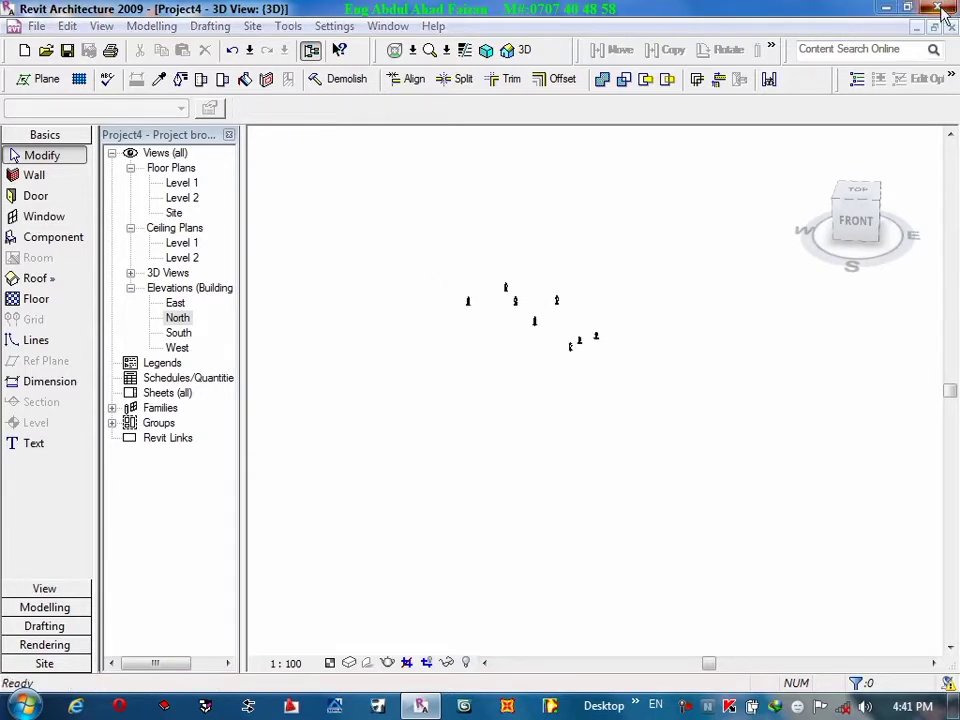
click(511, 404)
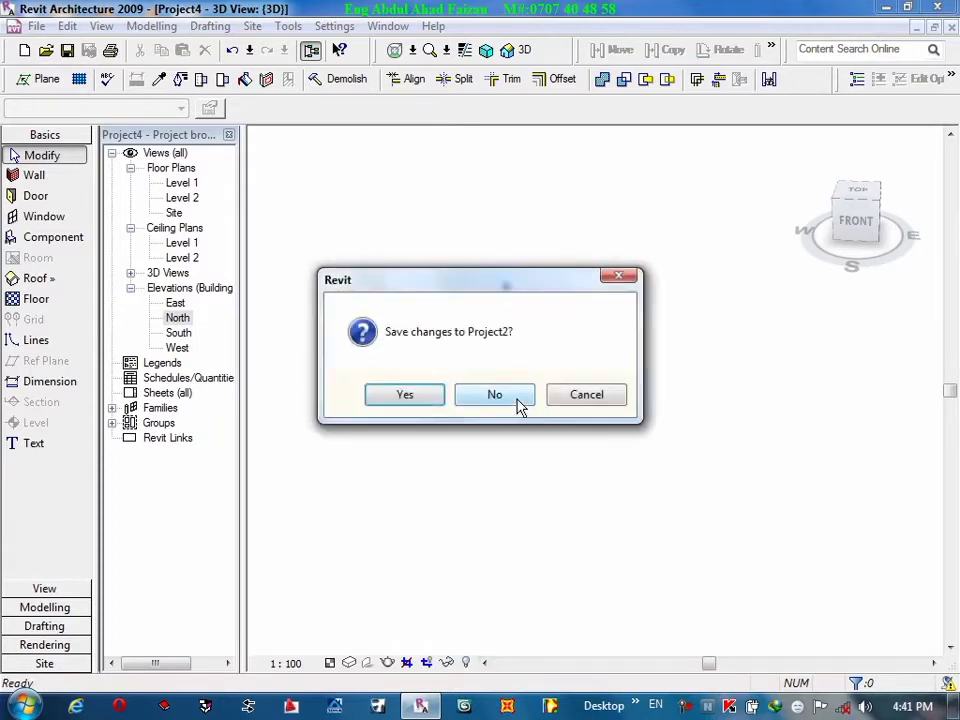
click(517, 402)
click(518, 404)
click(518, 405)
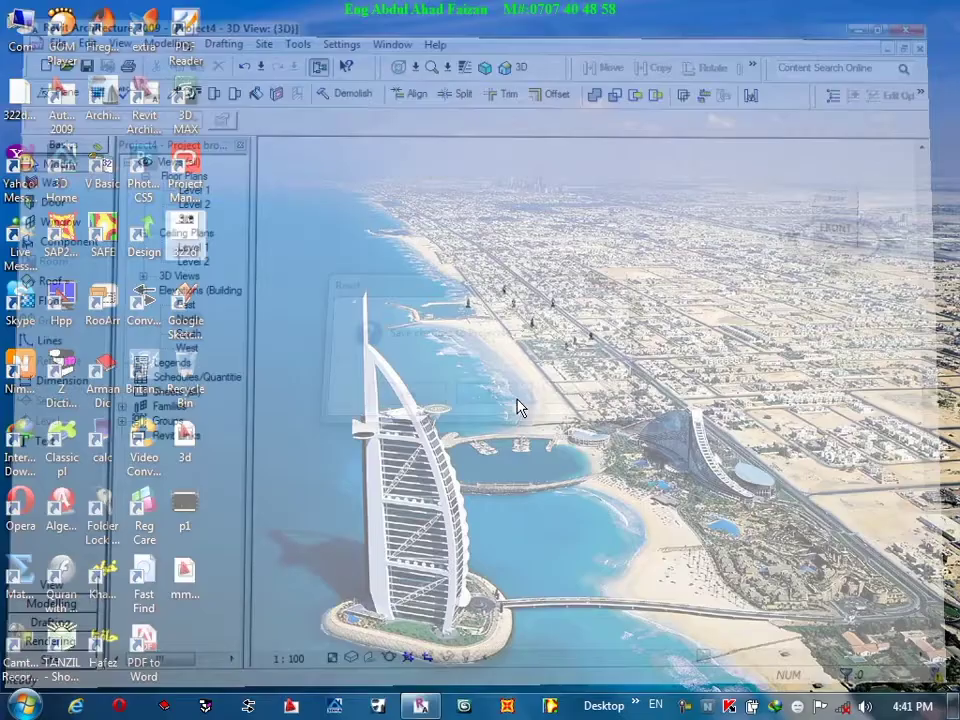
Relaunch Revit and reopen Project1 from the Recent Files list.
click(420, 706)
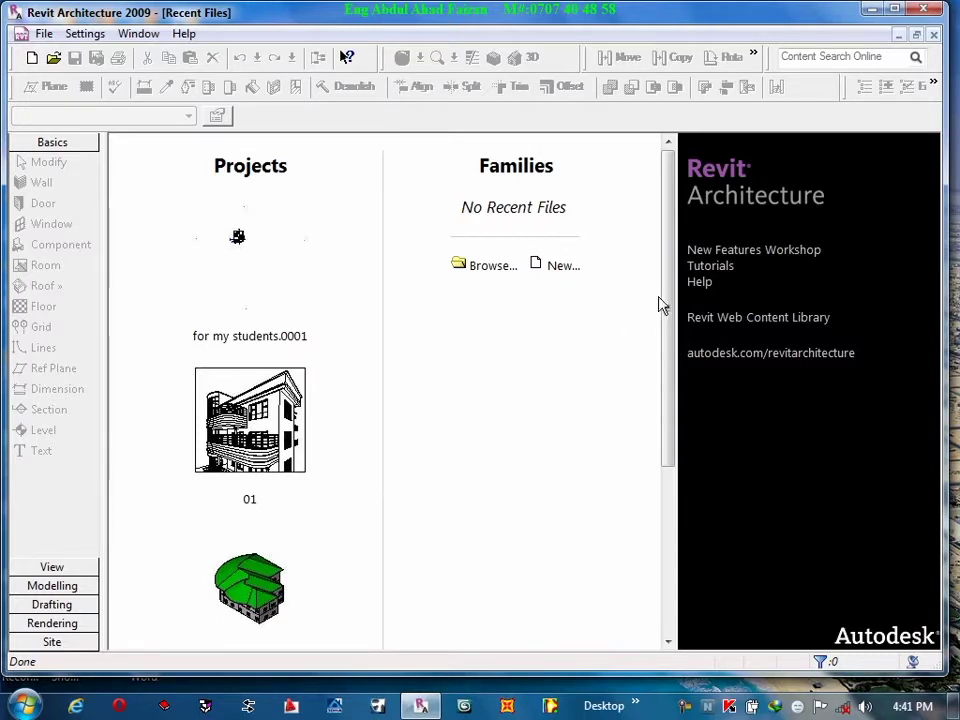
drag(676, 302, 690, 456)
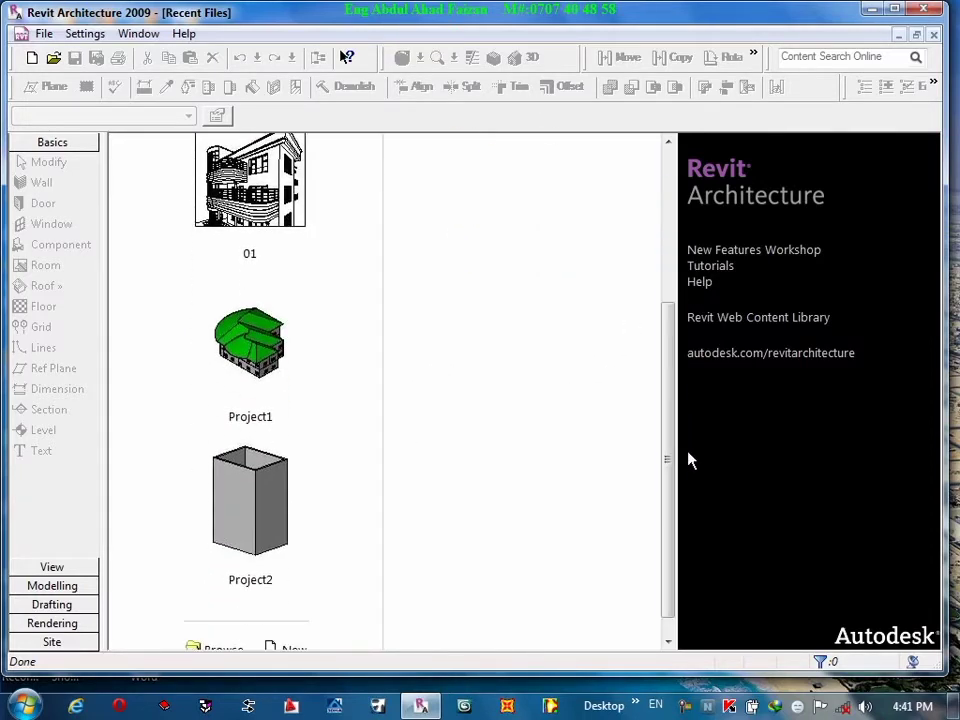
click(272, 375)
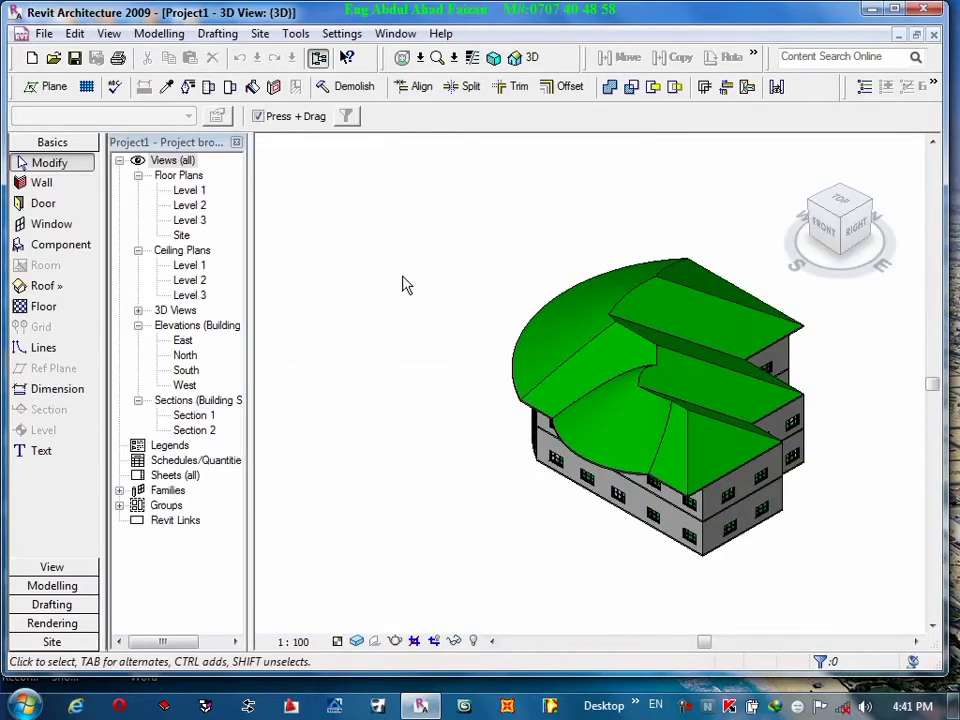
Maximize the project view and check the 3D view's orientation options.
click(592, 352)
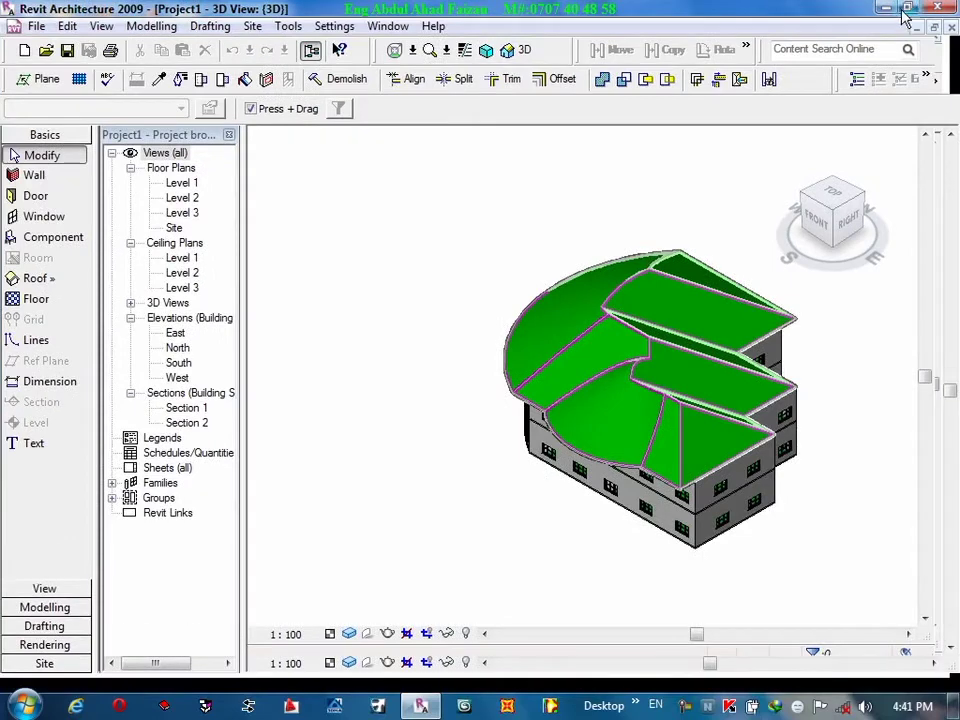
click(905, 14)
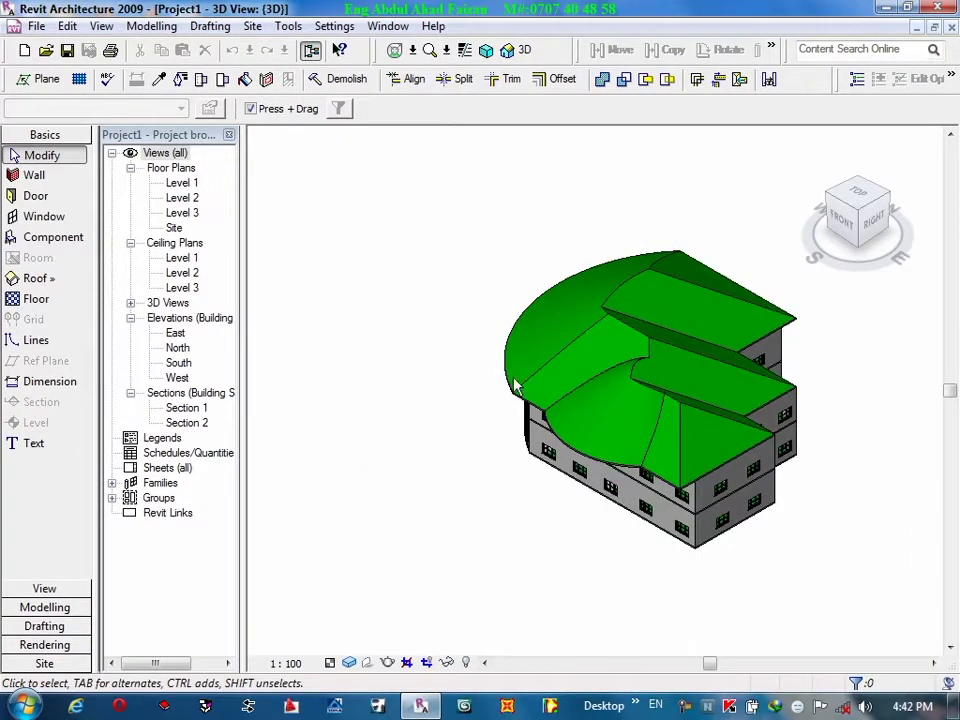
click(180, 350)
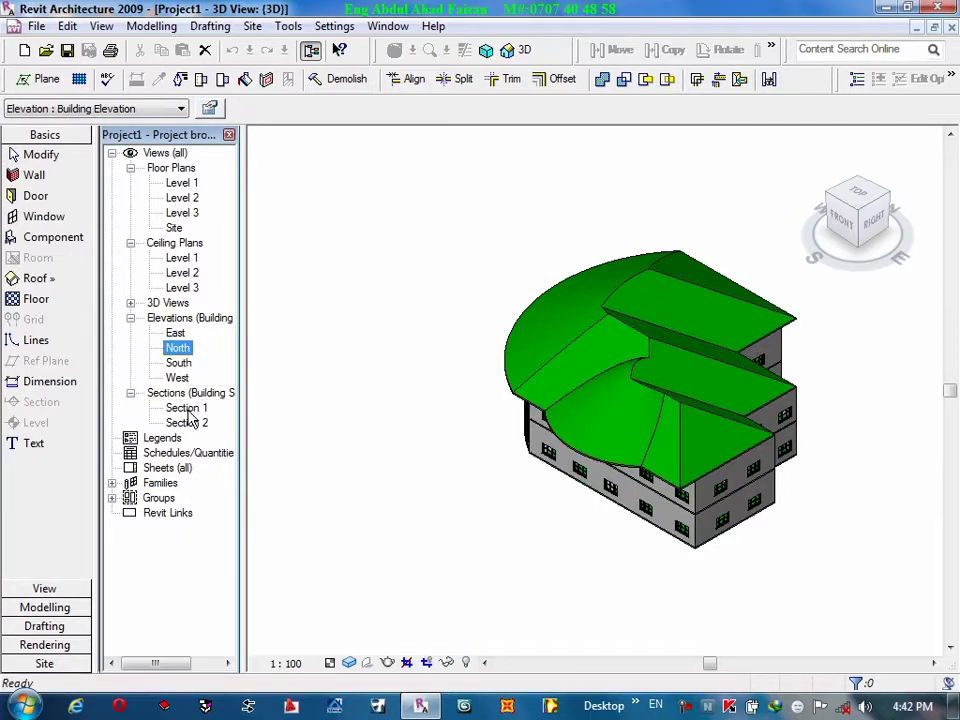
right_click(860, 195)
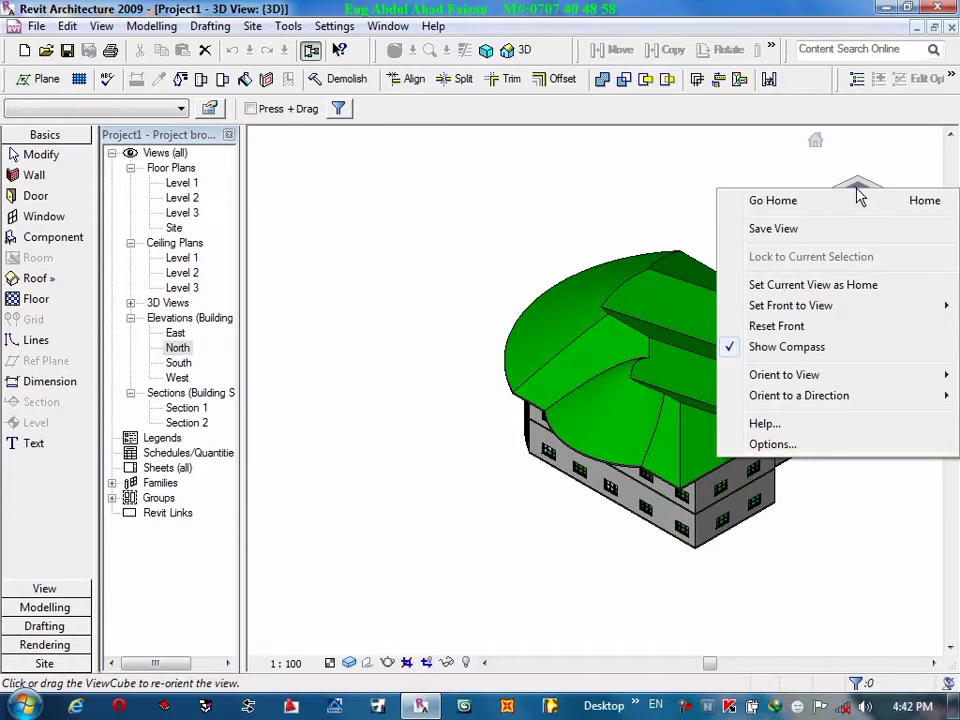
mouse_move(784, 374)
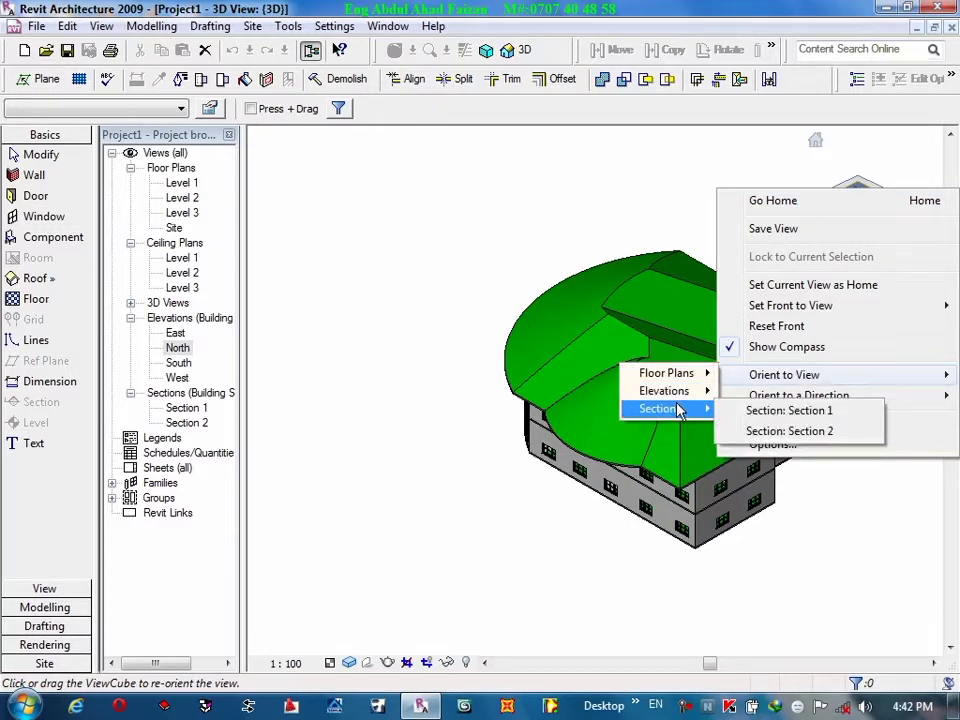
click(203, 425)
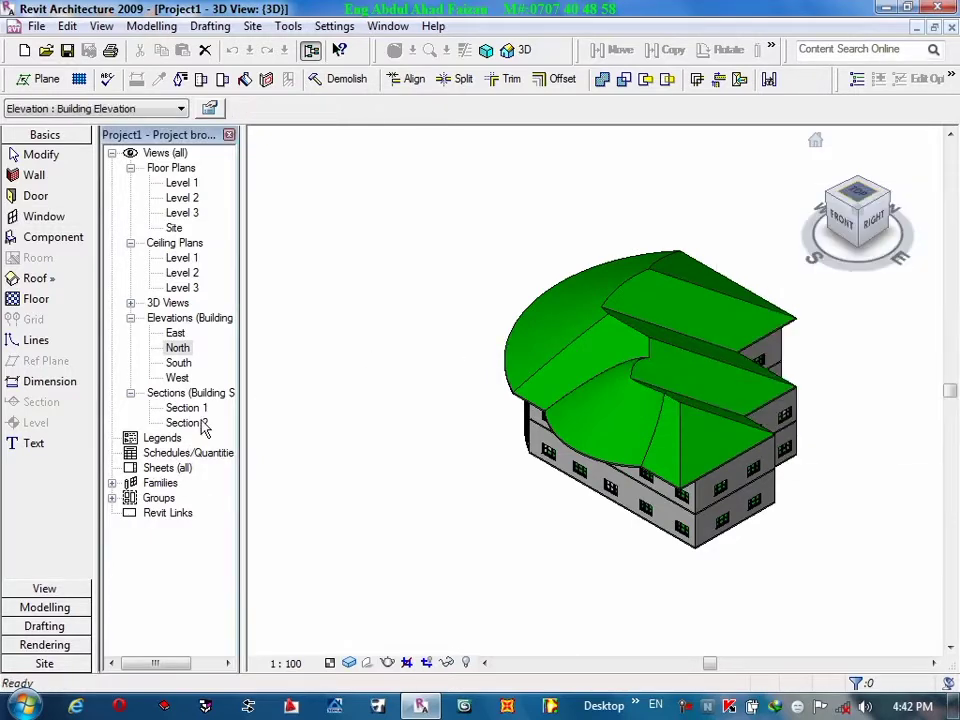
View Section 2, then open Level 1 and start a new section.
double_click(200, 424)
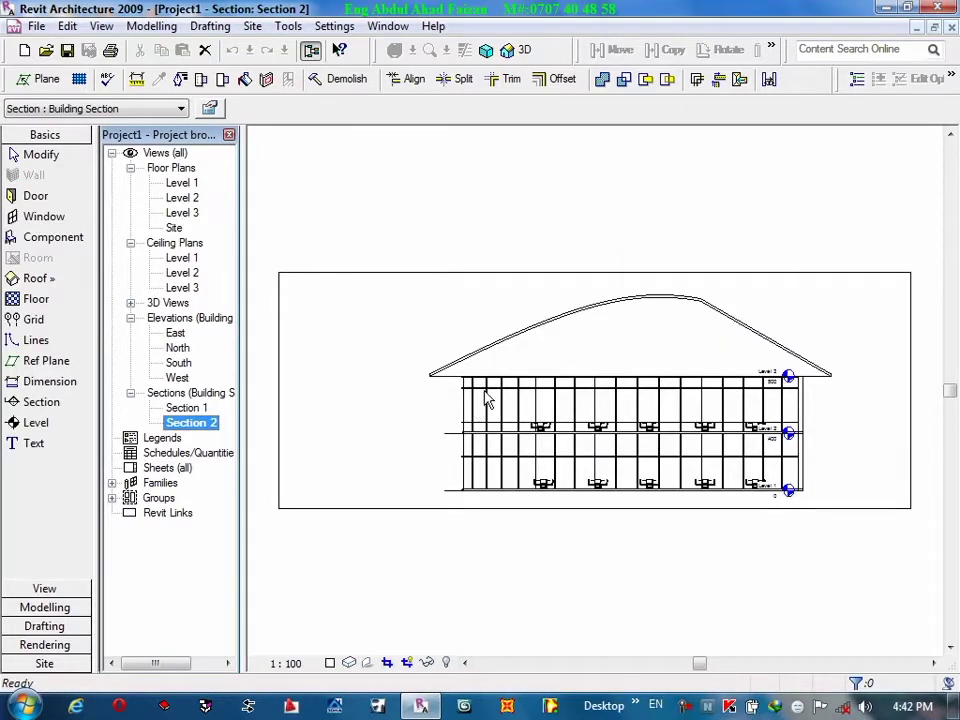
double_click(184, 184)
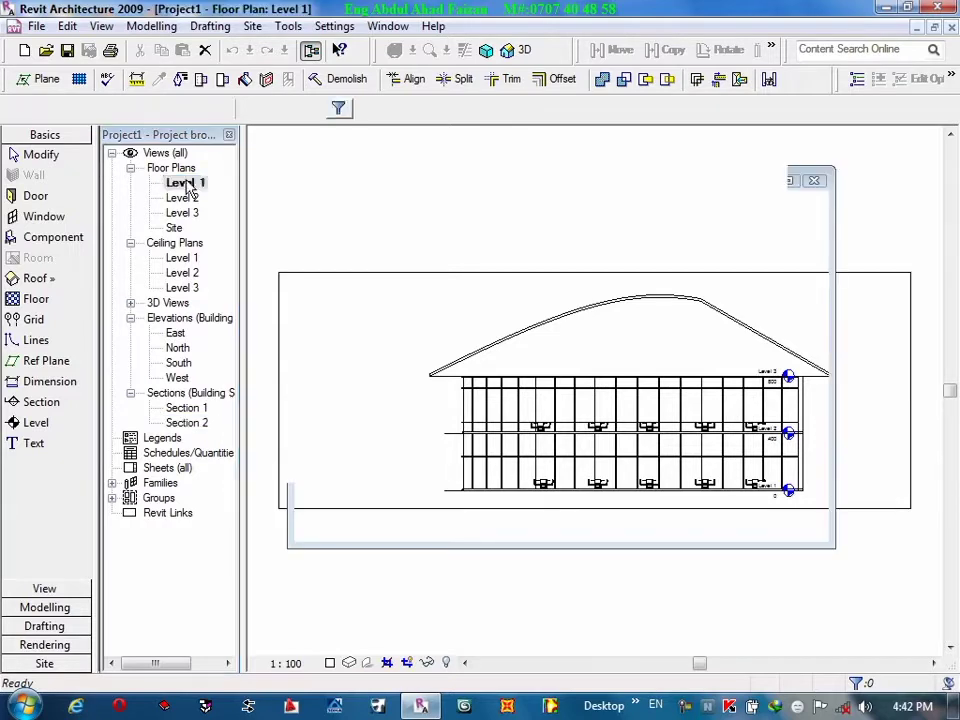
click(40, 401)
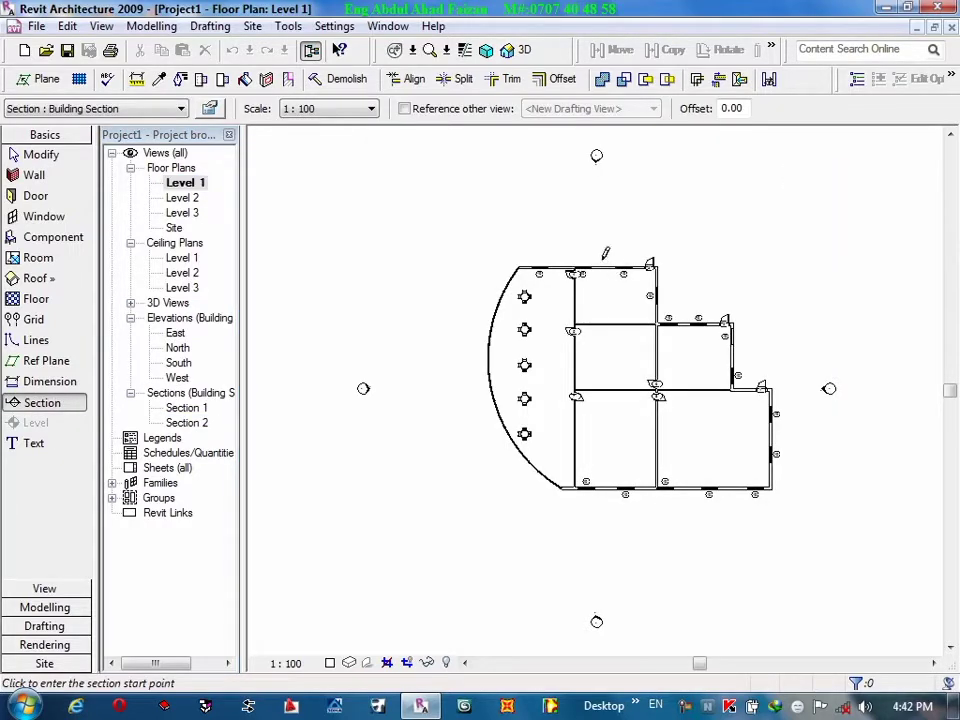
Draw a vertical section line from top to bottom across the Level 1 plan.
click(599, 214)
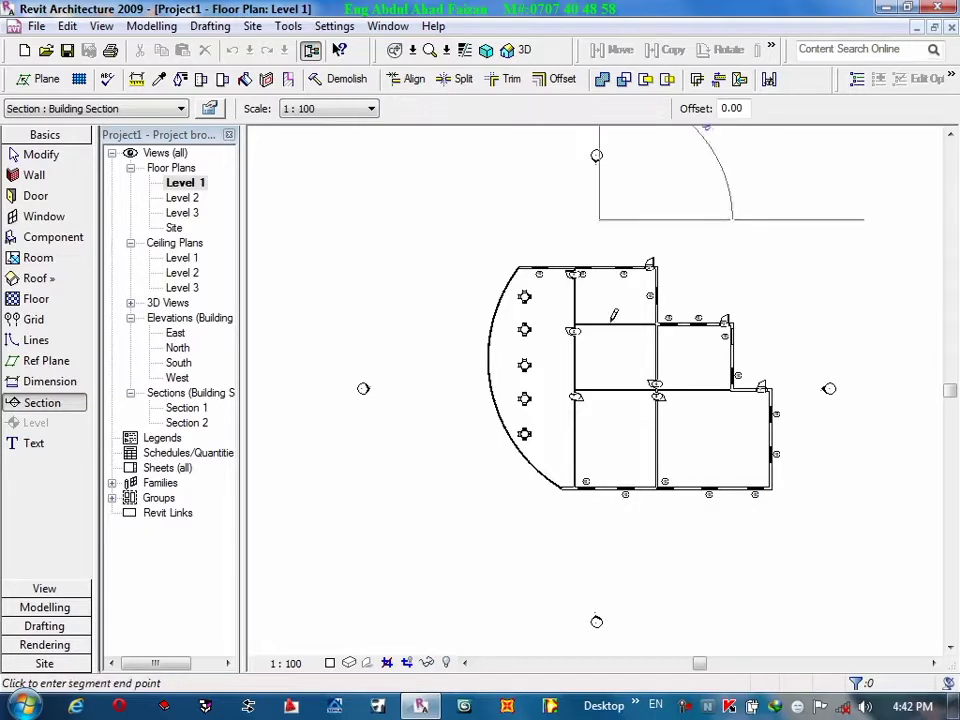
click(599, 570)
right_click(628, 567)
click(676, 124)
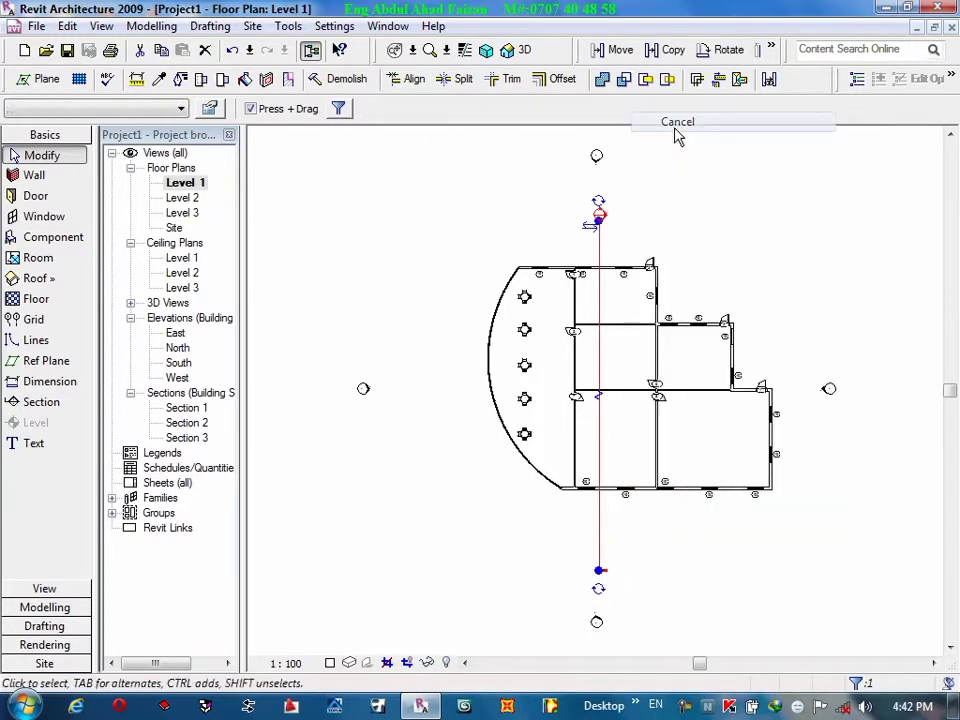
scroll(604, 228, up, 1)
Open the Section 3 view and display it as Shading with Edges.
double_click(597, 211)
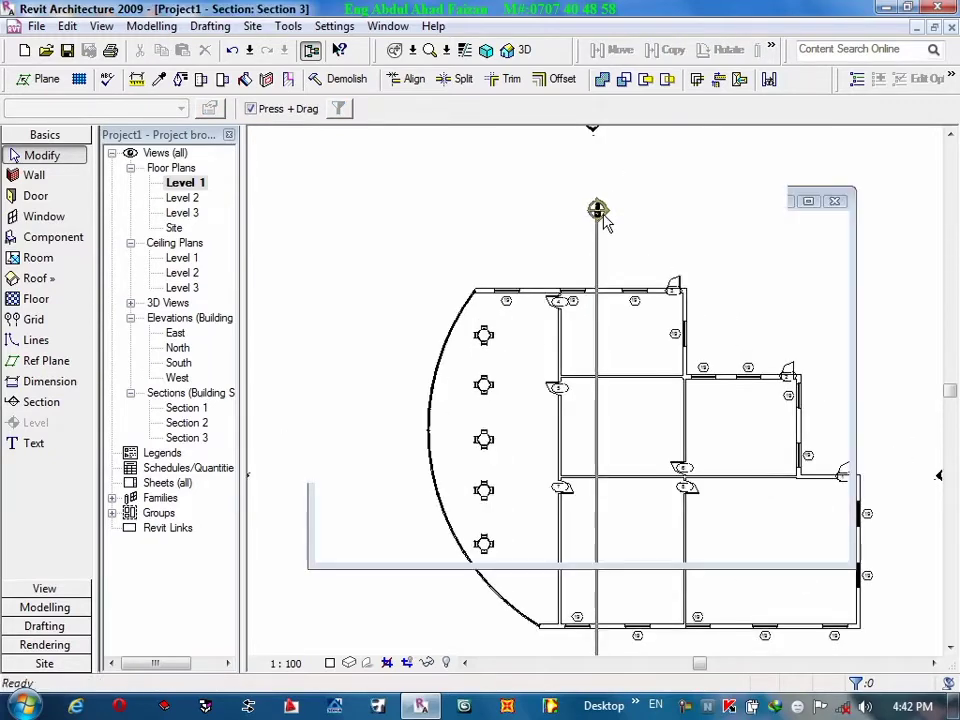
click(349, 662)
click(393, 643)
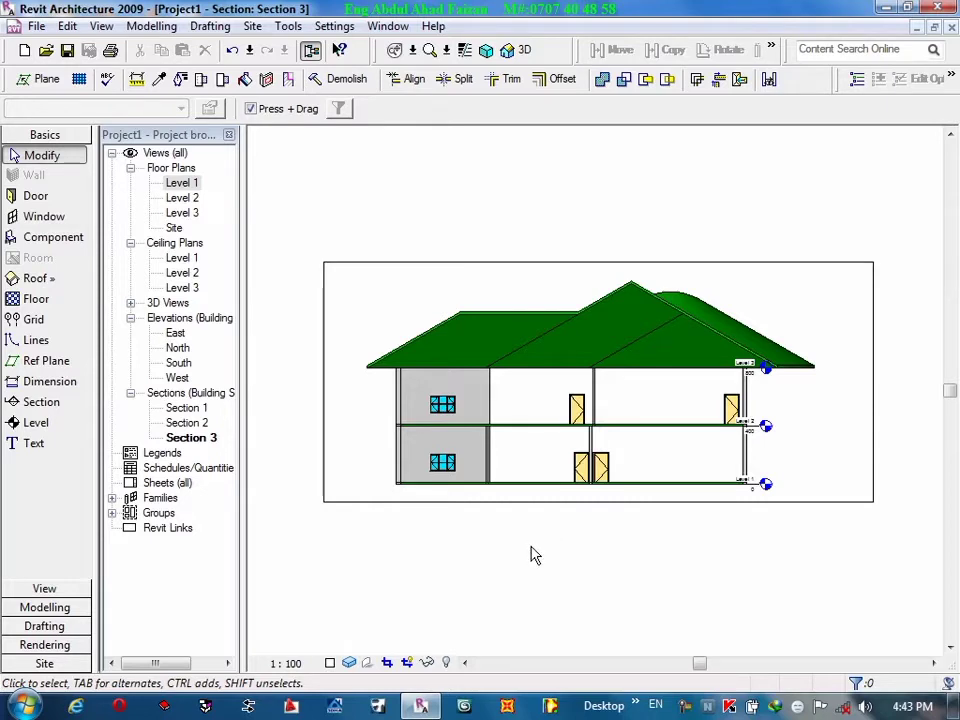
mouse_move(546, 561)
middle_down()
mouse_move(600, 566)
mouse_move(422, 566)
mouse_move(549, 546)
mouse_move(553, 566)
middle_up()
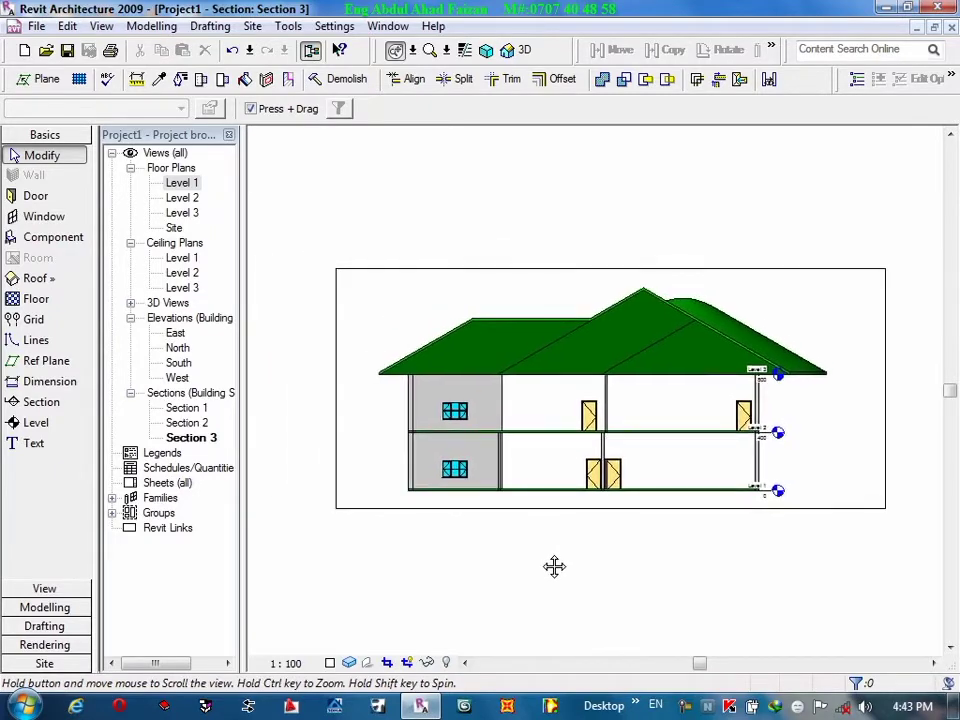
middle_drag(645, 422, 604, 442)
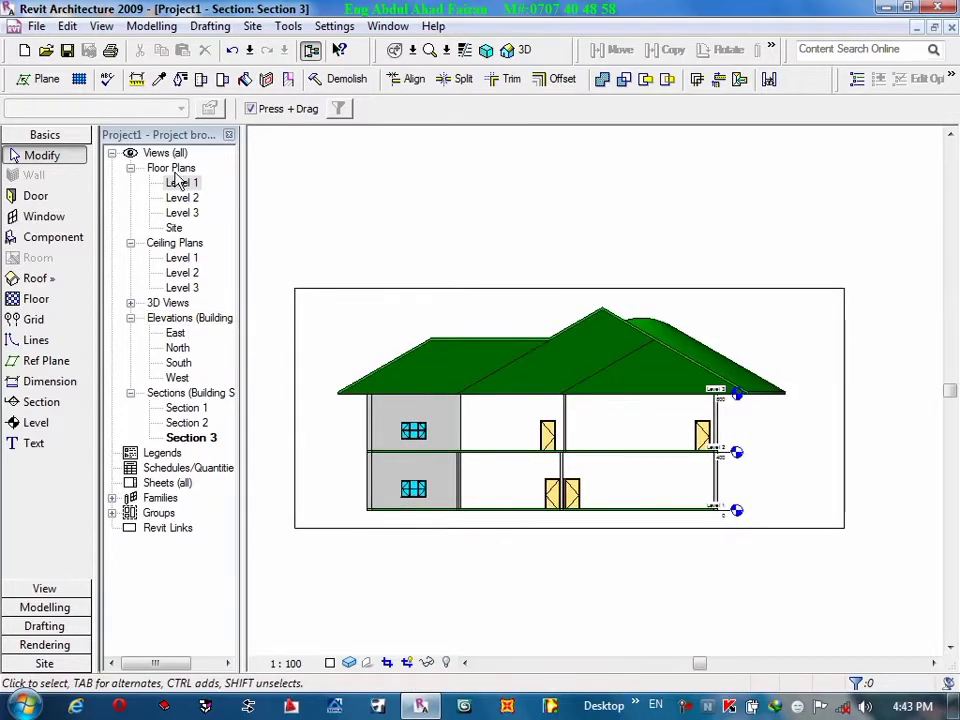
Orient the 3D view to Section 3 so a section box cuts the model open.
click(507, 49)
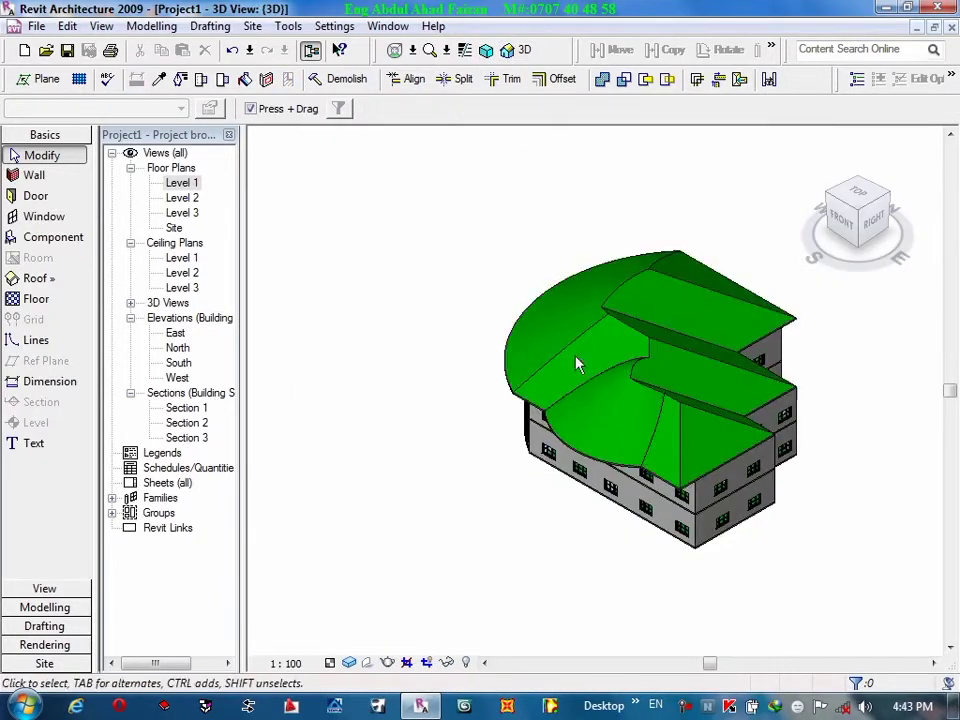
right_click(856, 192)
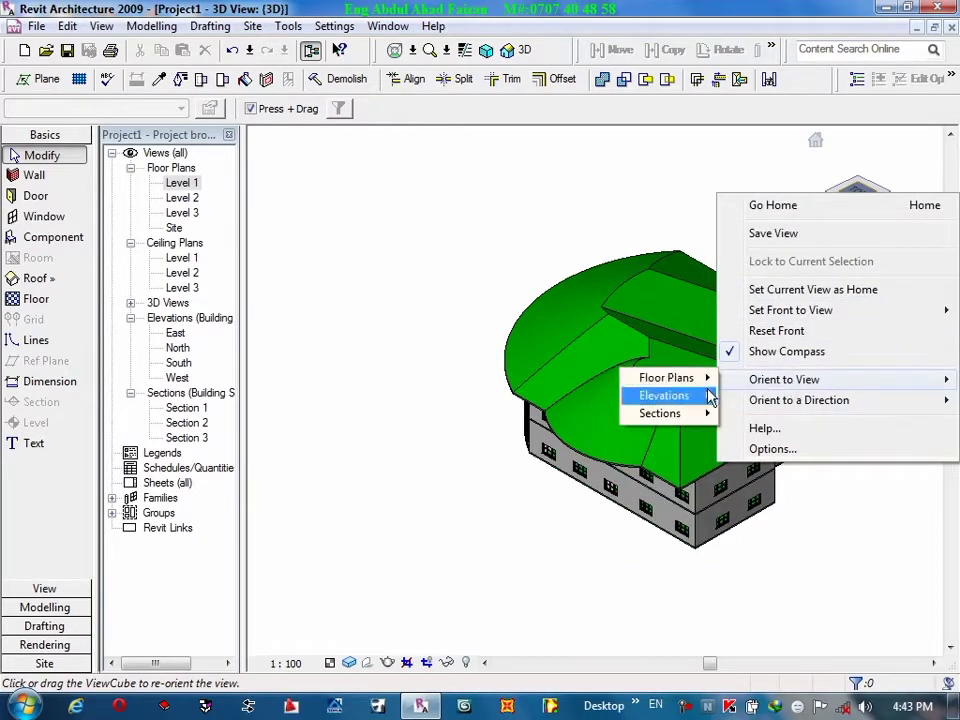
mouse_move(662, 413)
click(786, 456)
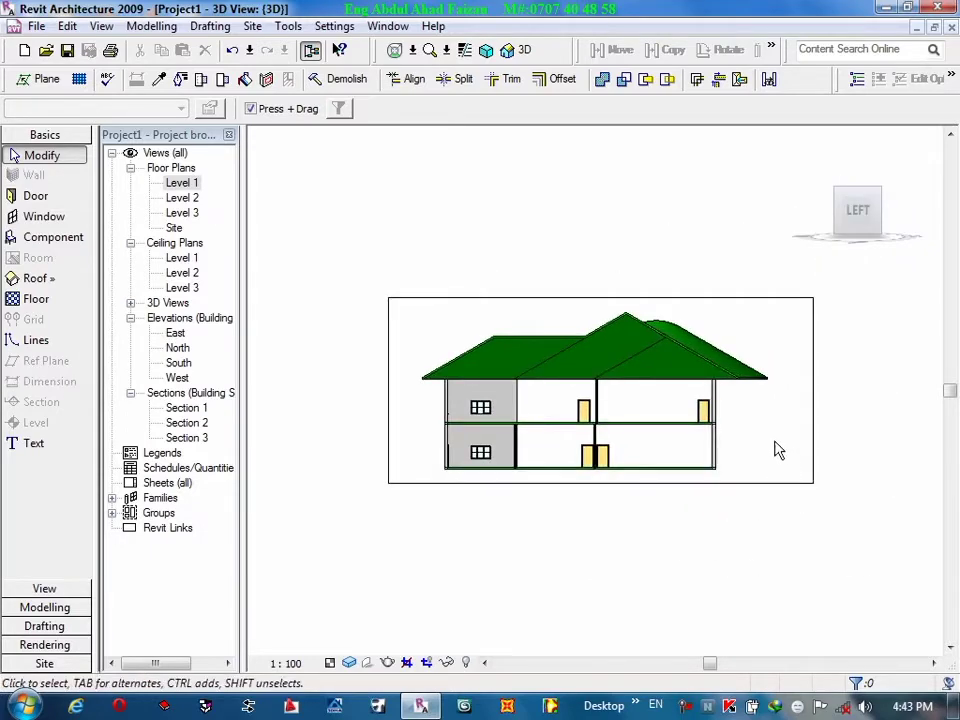
shift+middle_drag(754, 418, 598, 469)
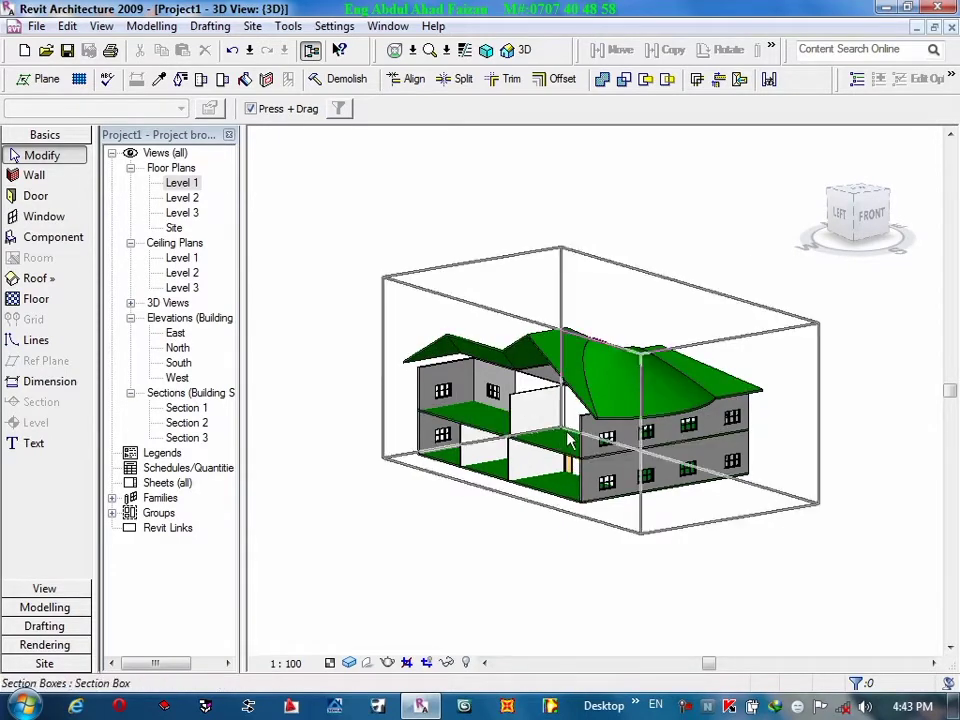
Zoom the cut model in and out, return to the Home view, and select Level 1.
scroll(565, 420, up, 2)
scroll(563, 398, up, 3)
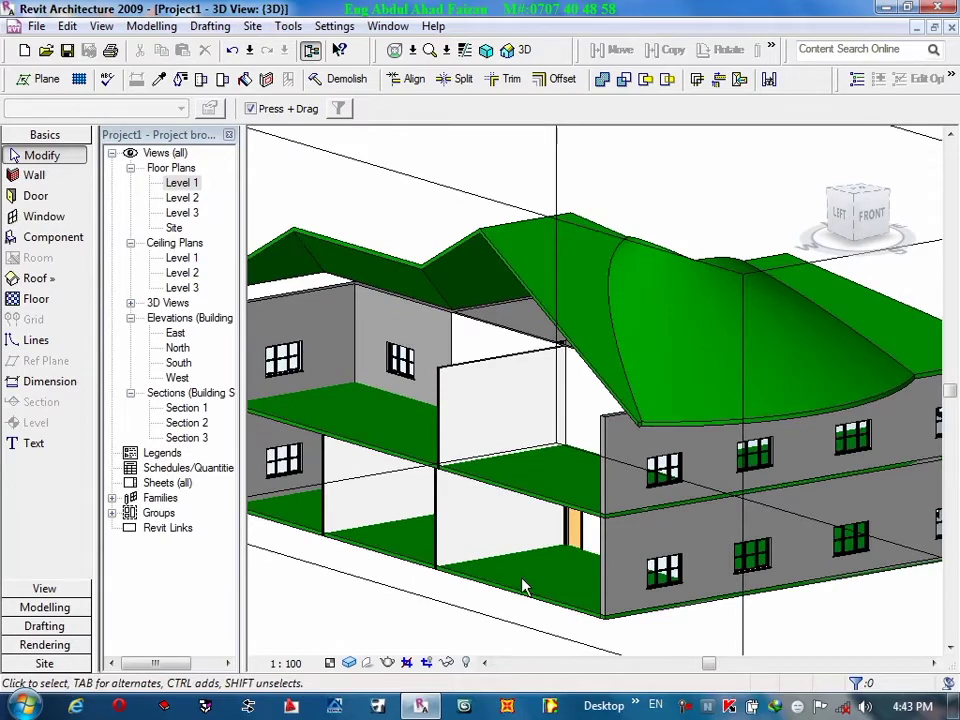
scroll(531, 435, down, 2)
scroll(531, 432, down, 1)
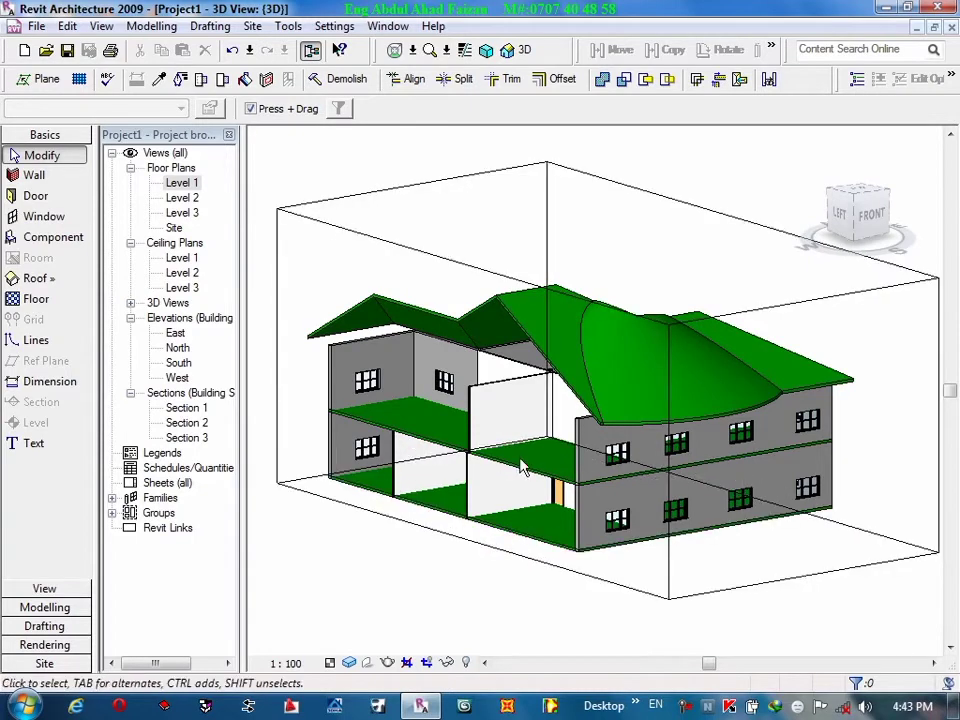
scroll(457, 466, down, 1)
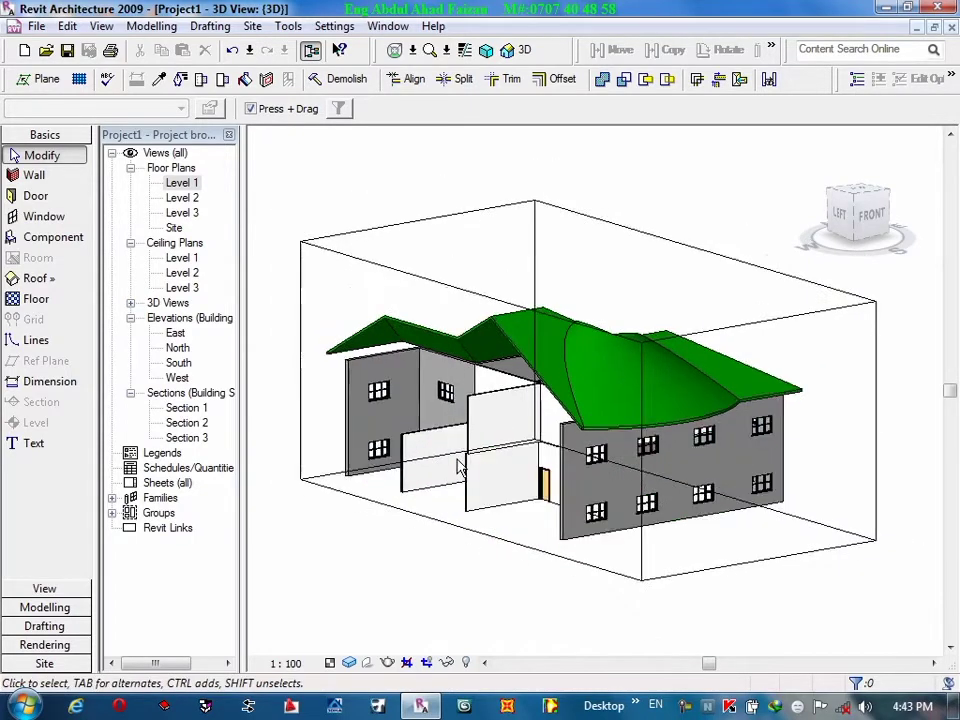
scroll(457, 466, down, 2)
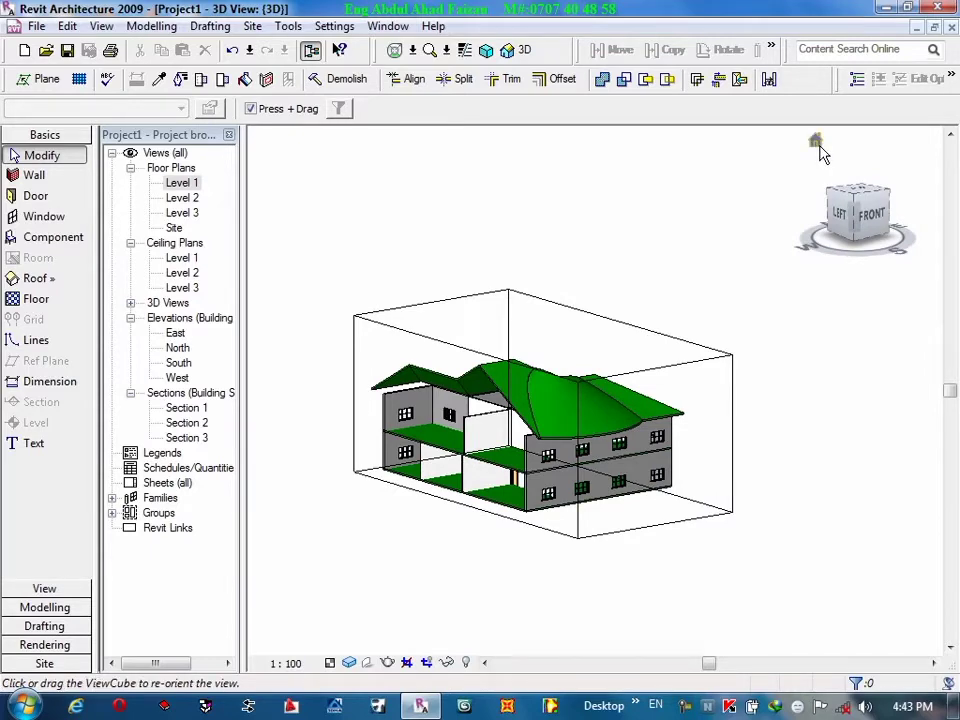
click(816, 142)
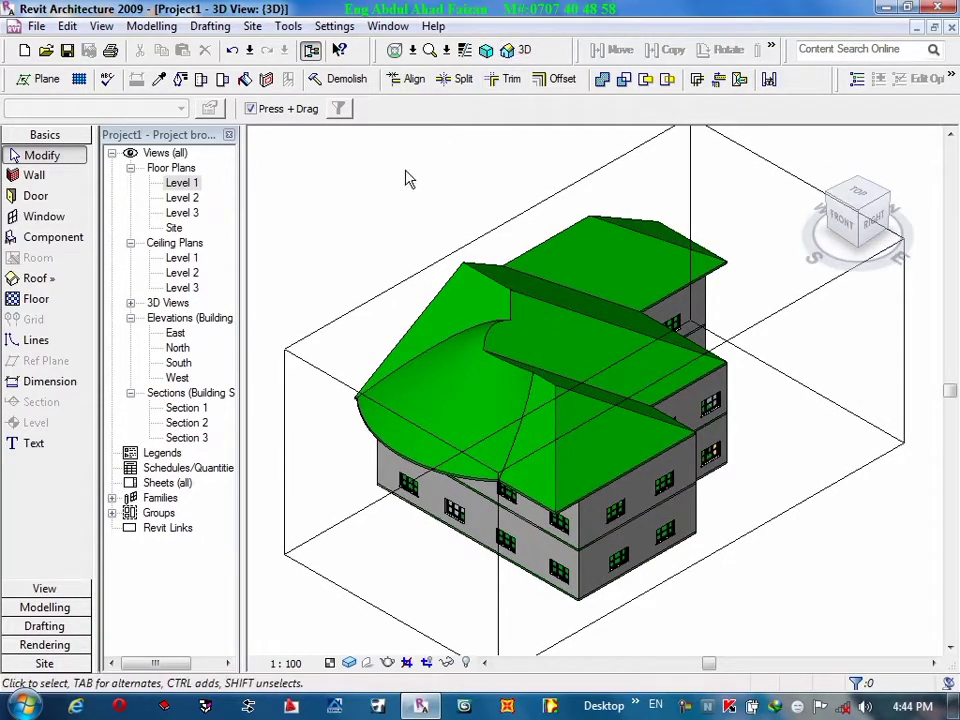
click(178, 183)
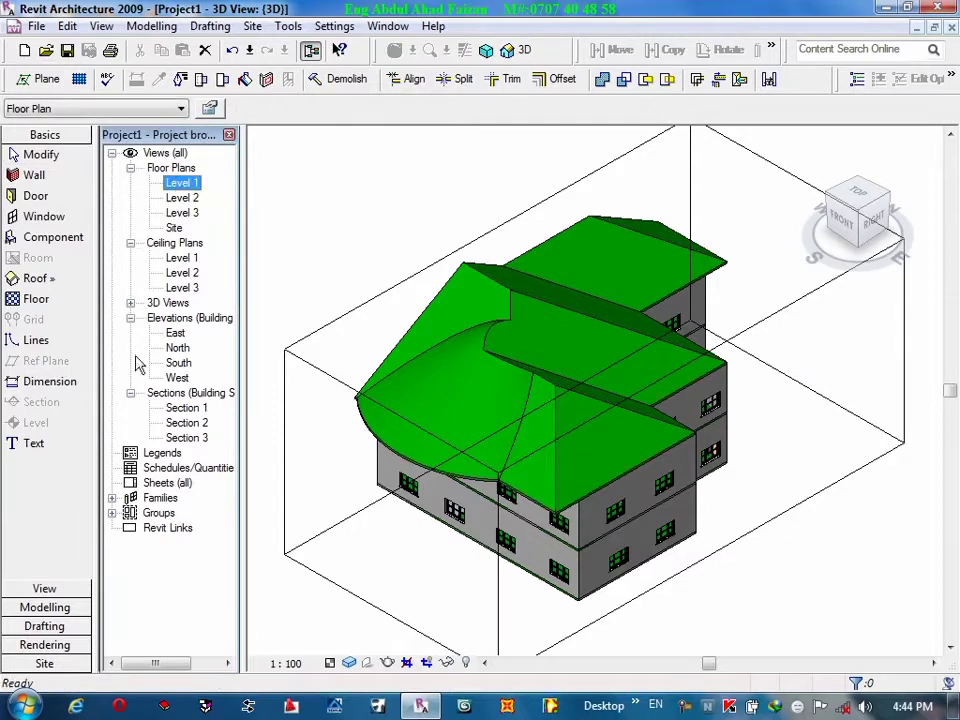
Open the Level 1 floor plan, then switch to the default 3D view.
click(45, 589)
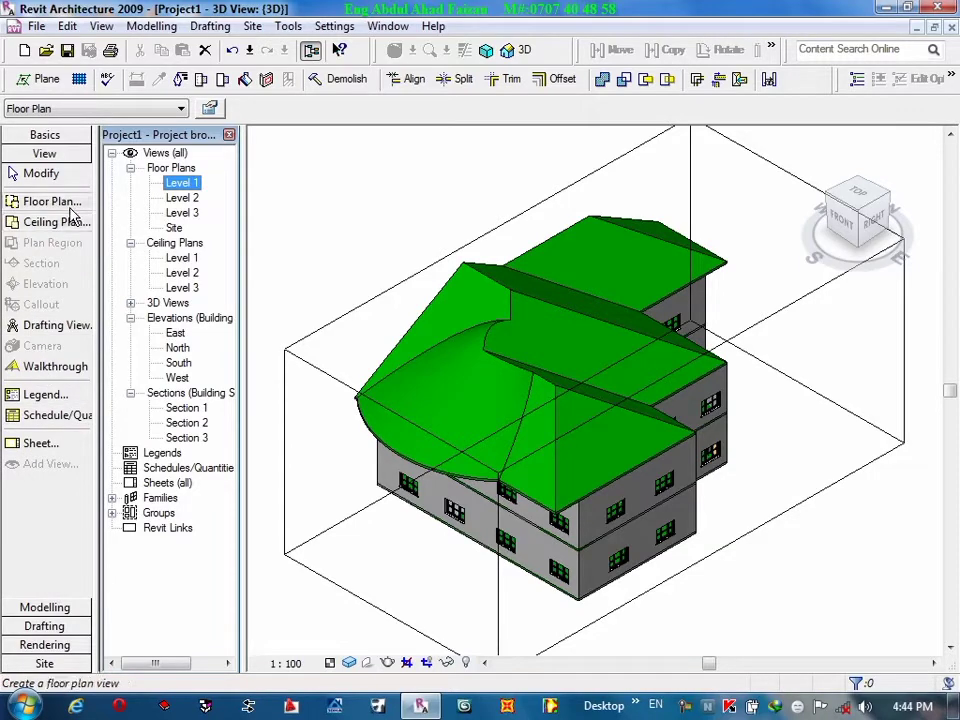
double_click(186, 184)
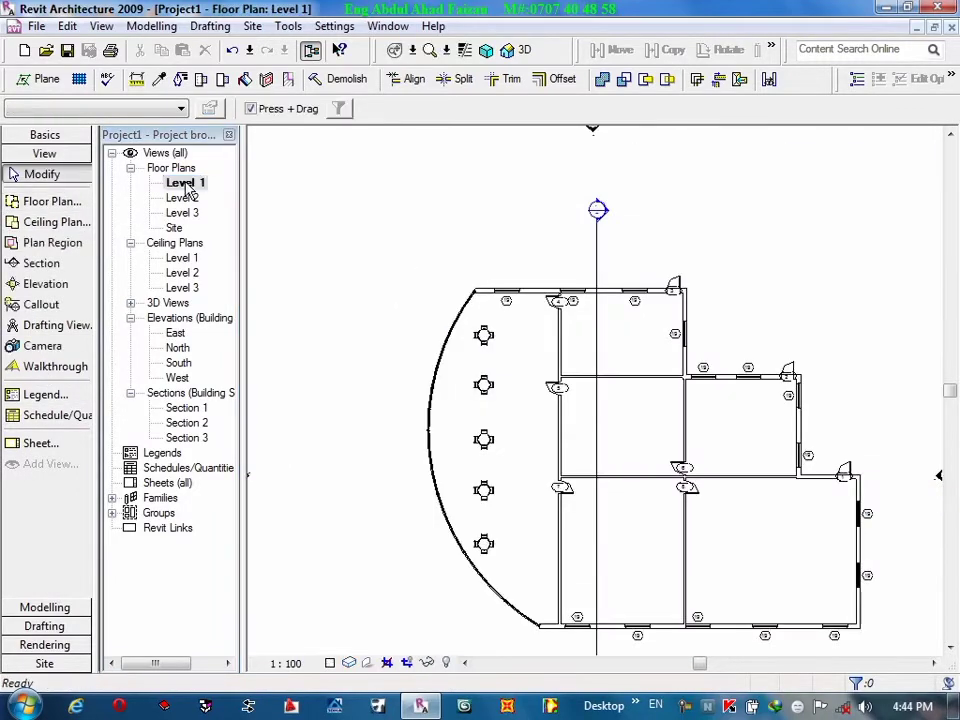
click(505, 49)
Cancel the New Plan dialog, leaving its scale at 1 : 100.
click(44, 203)
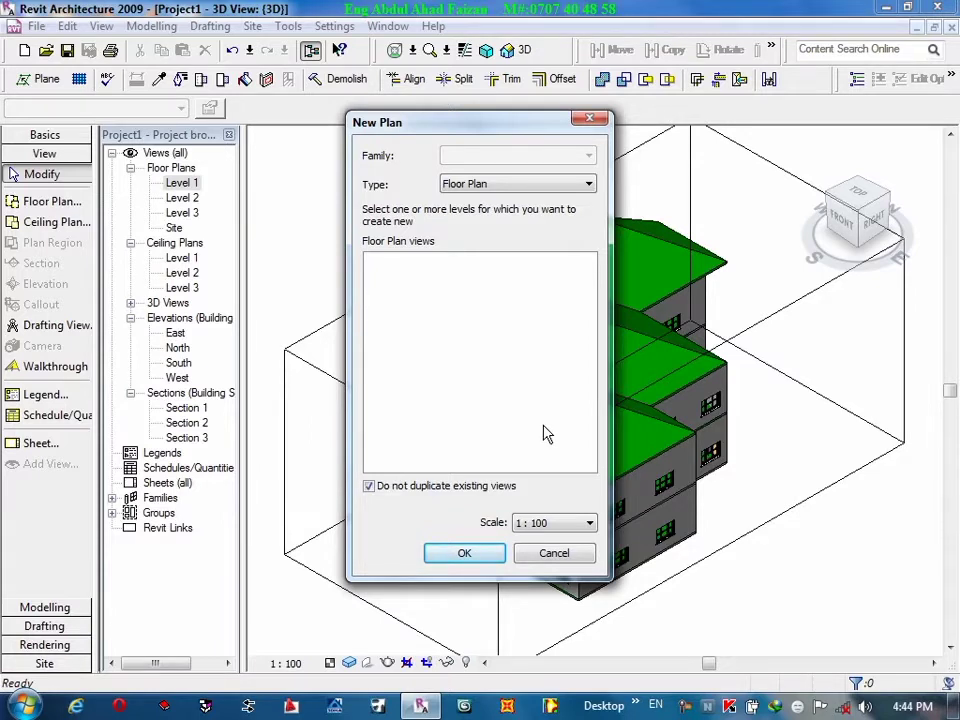
click(520, 529)
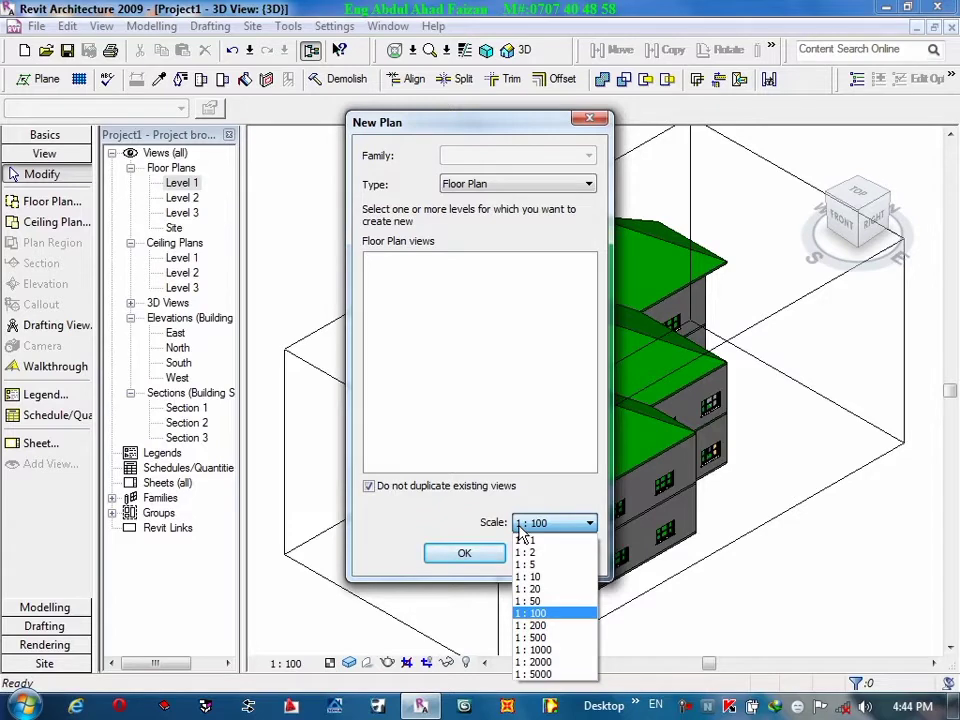
click(520, 530)
click(520, 530)
click(519, 529)
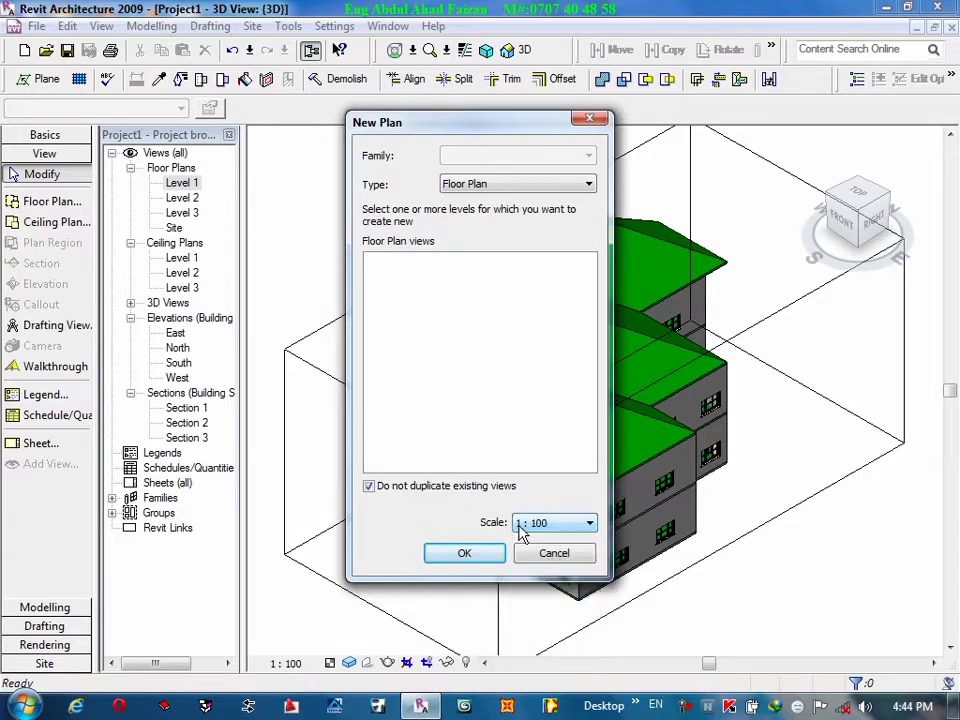
click(551, 555)
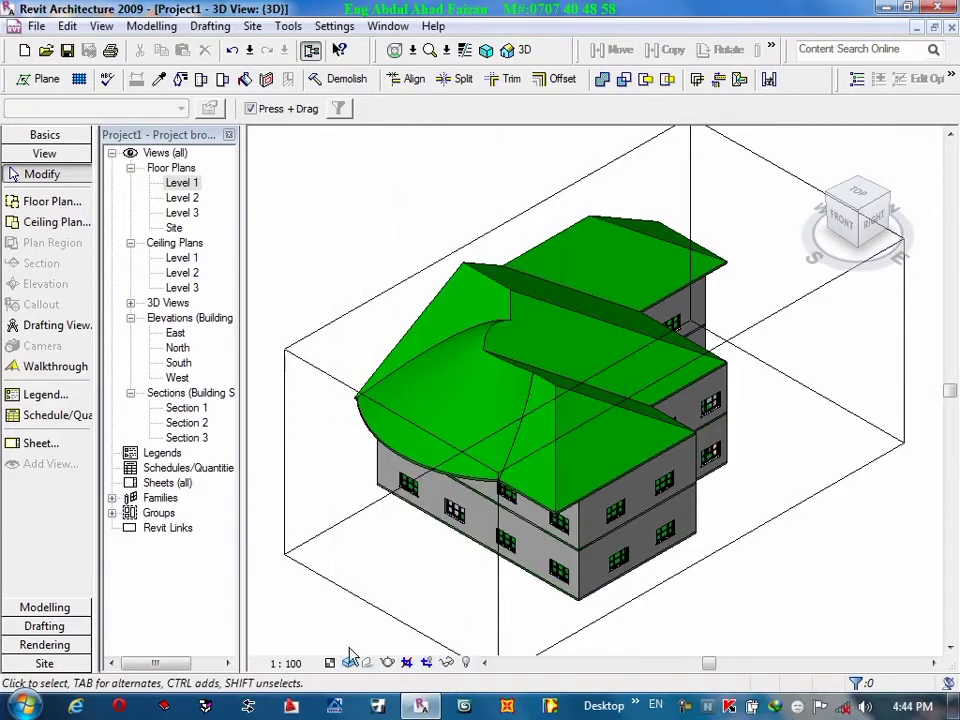
click(287, 664)
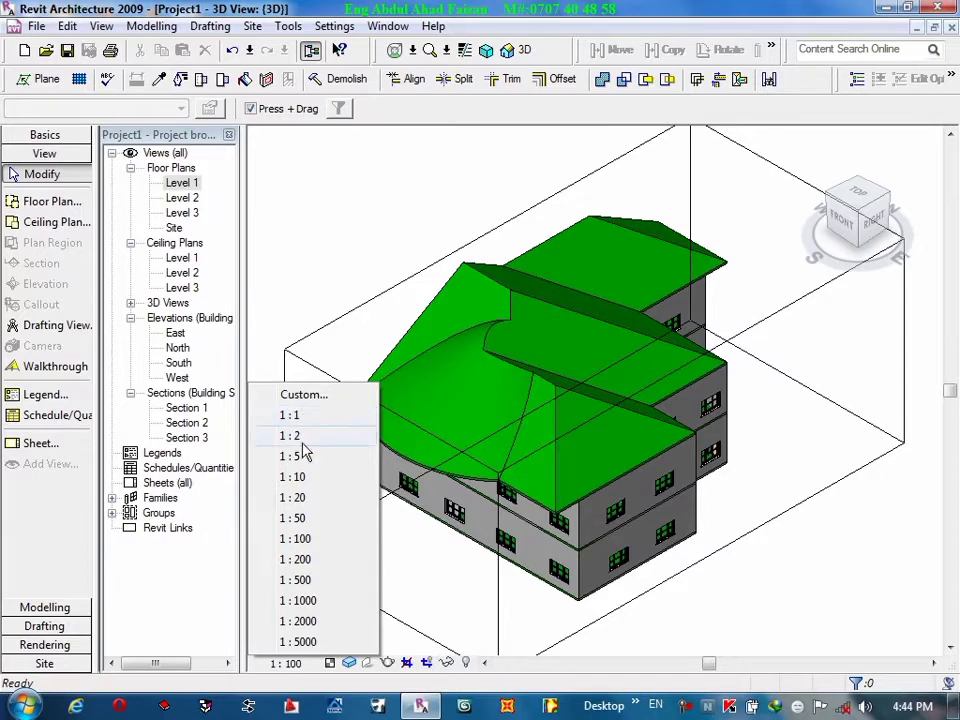
click(313, 397)
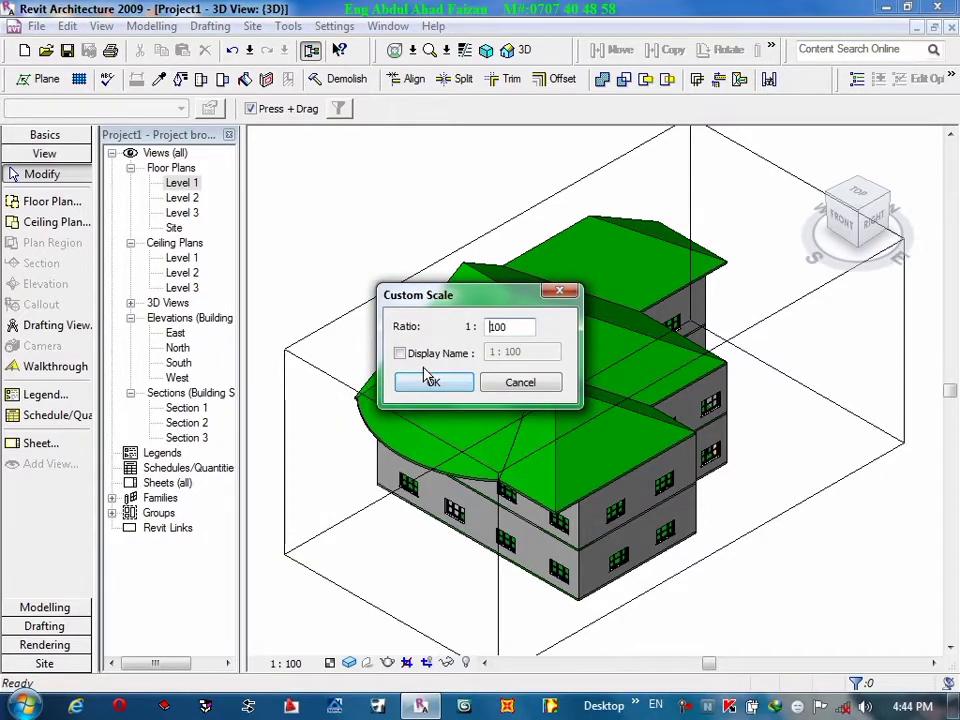
click(519, 386)
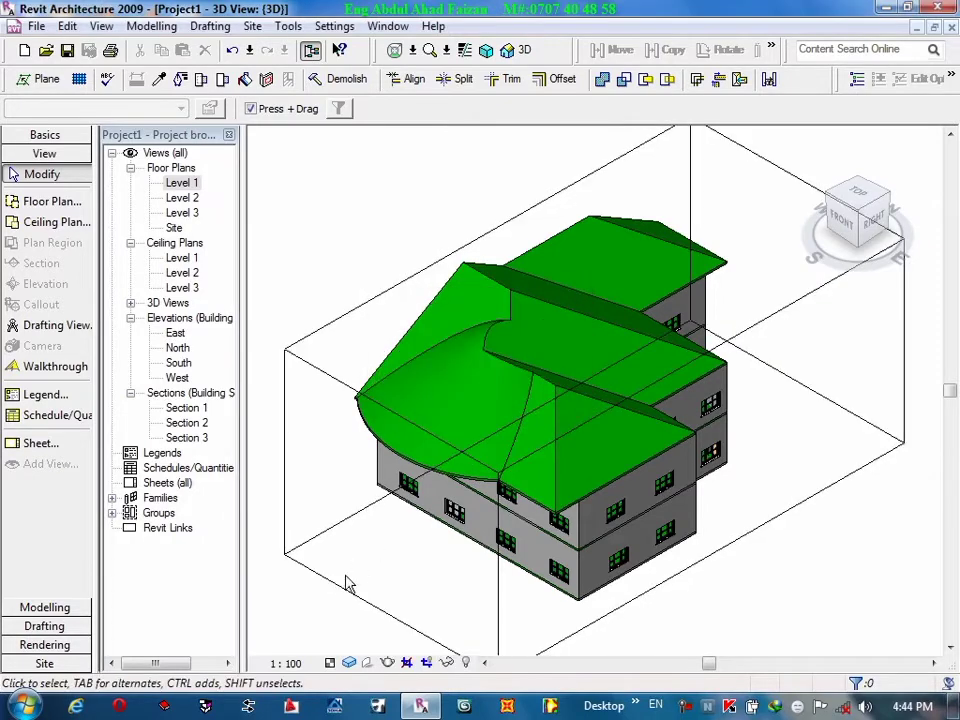
click(286, 666)
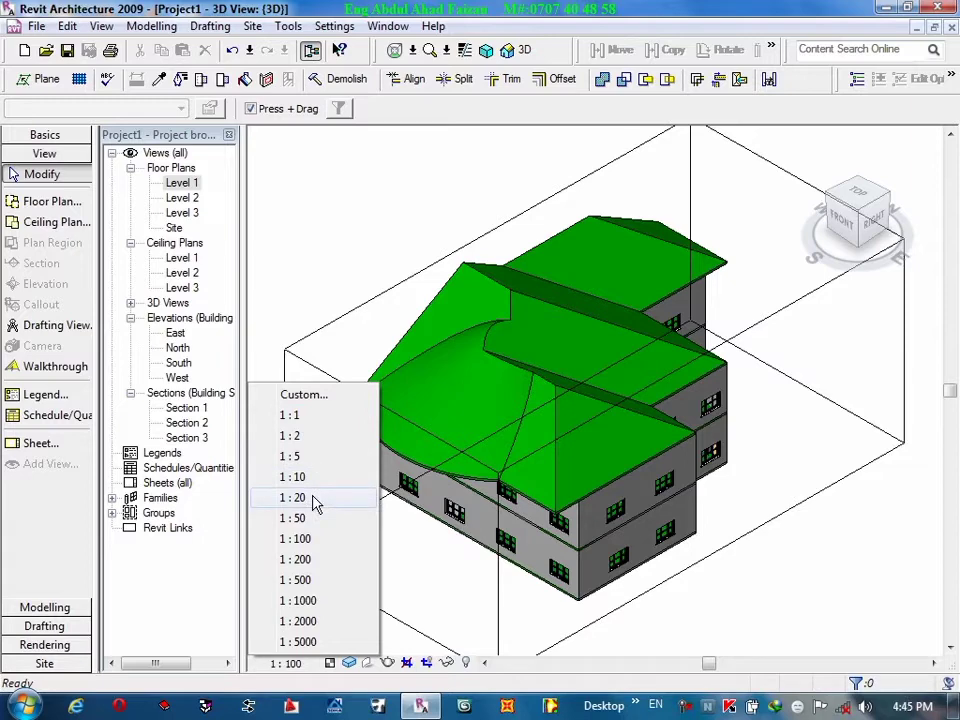
click(312, 394)
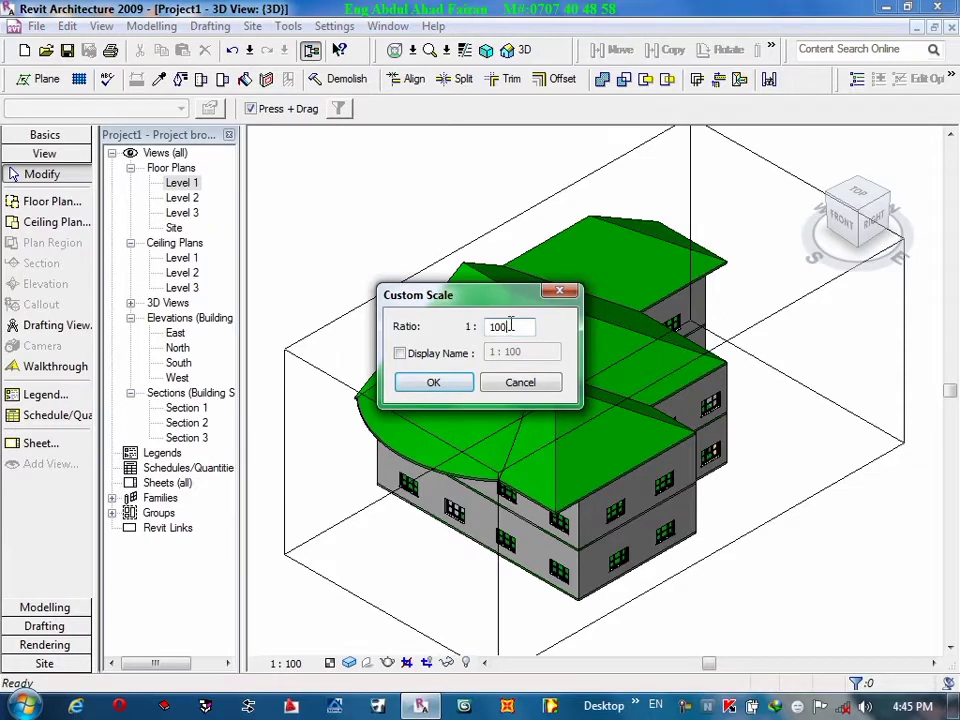
drag(510, 326, 481, 338)
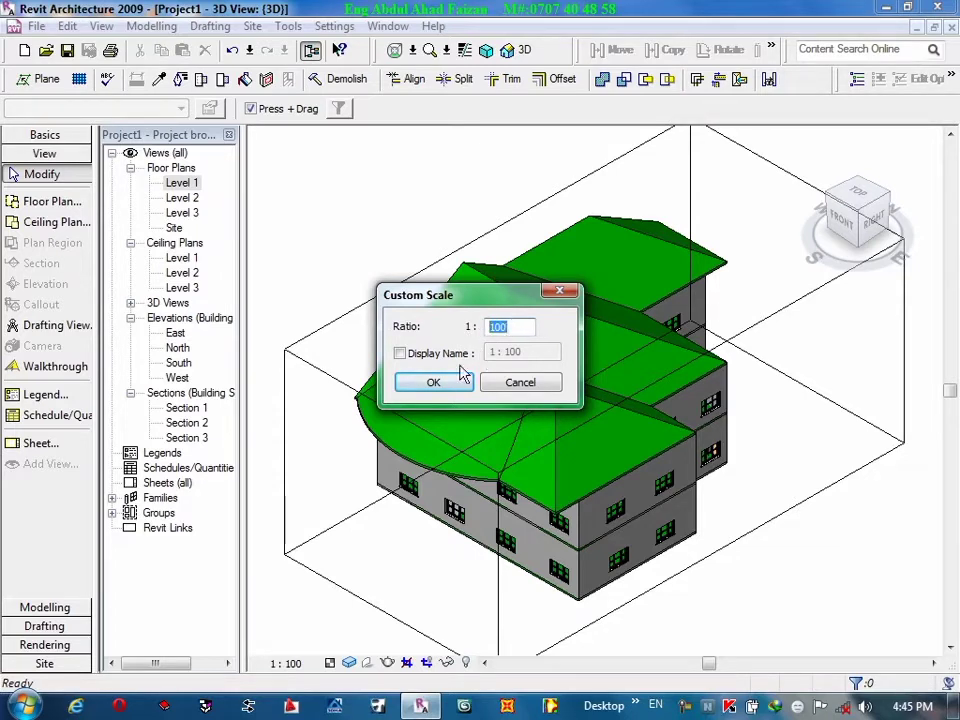
click(508, 386)
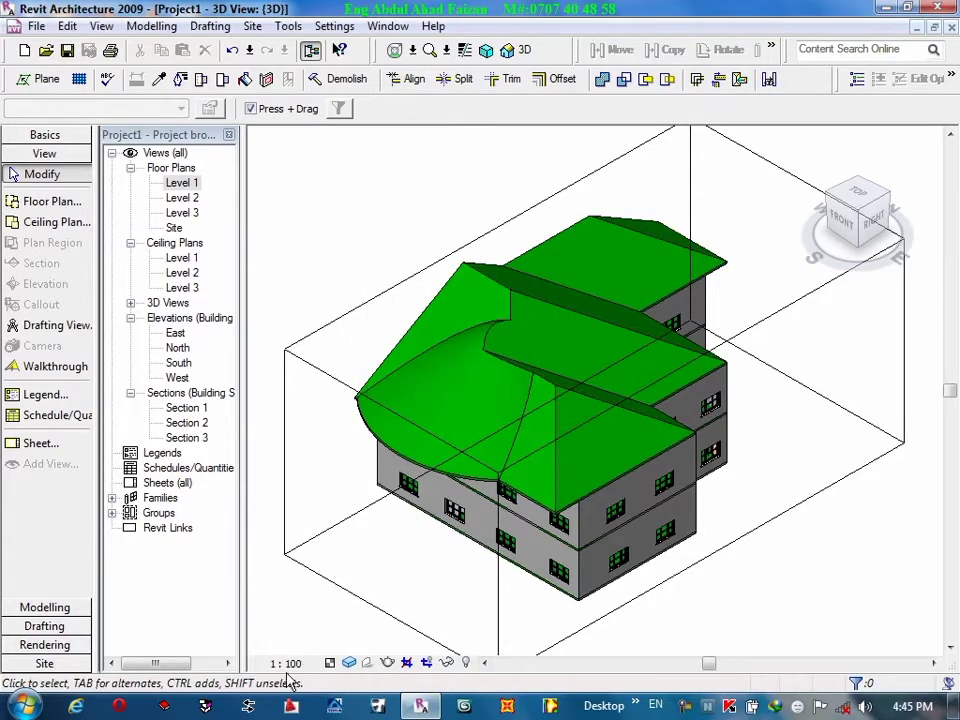
click(286, 663)
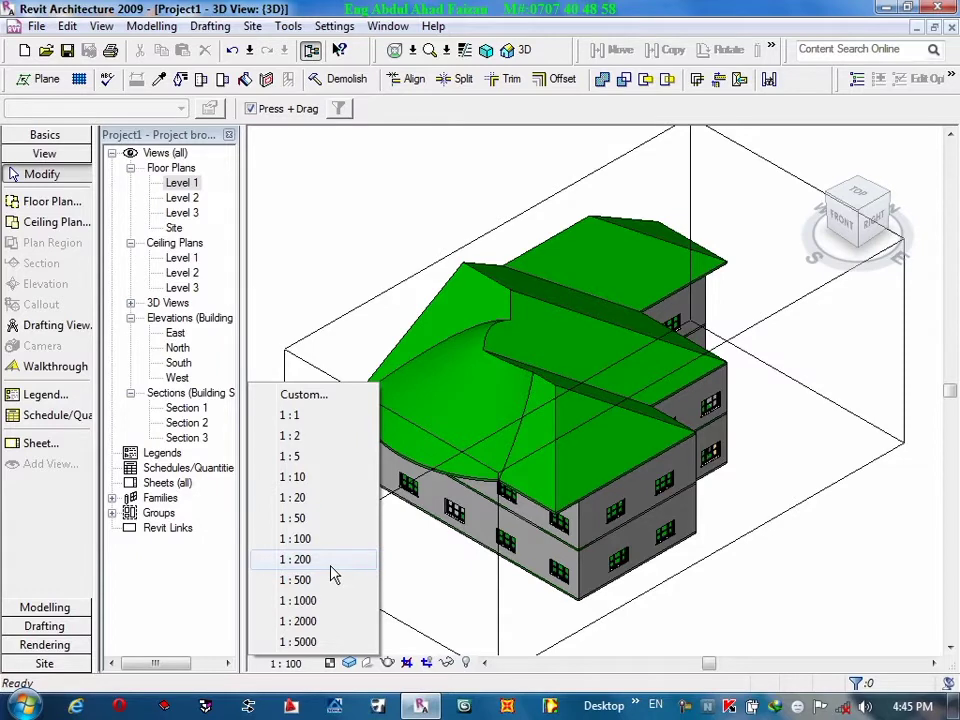
click(325, 265)
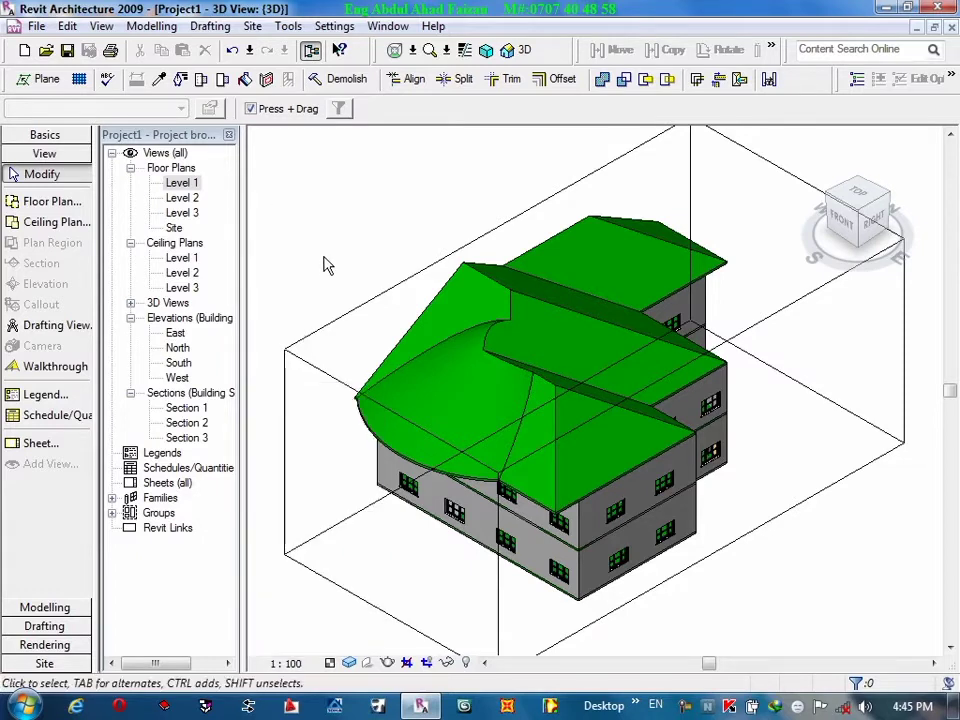
Show the Level 1 floor plan and cancel the New RCP dialog twice, adding no ceiling plan.
double_click(186, 183)
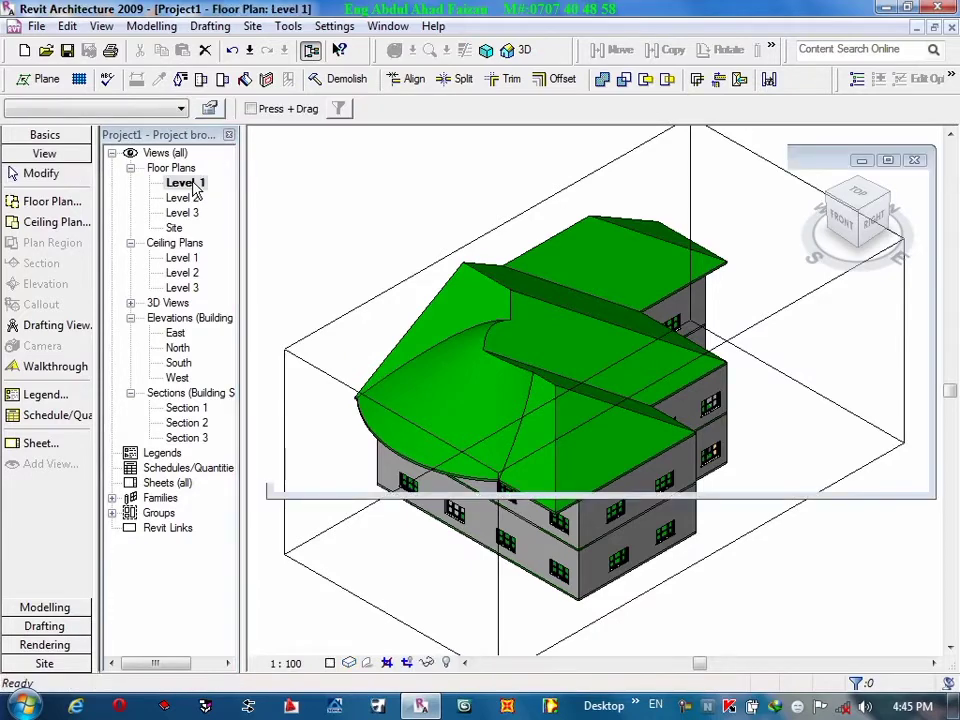
click(67, 226)
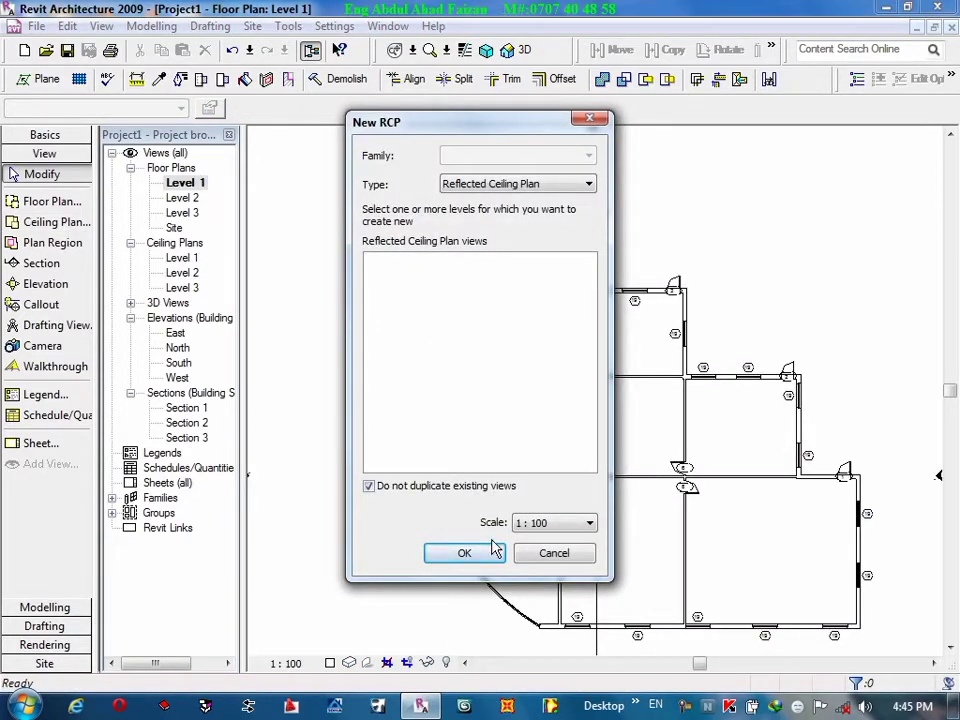
click(553, 553)
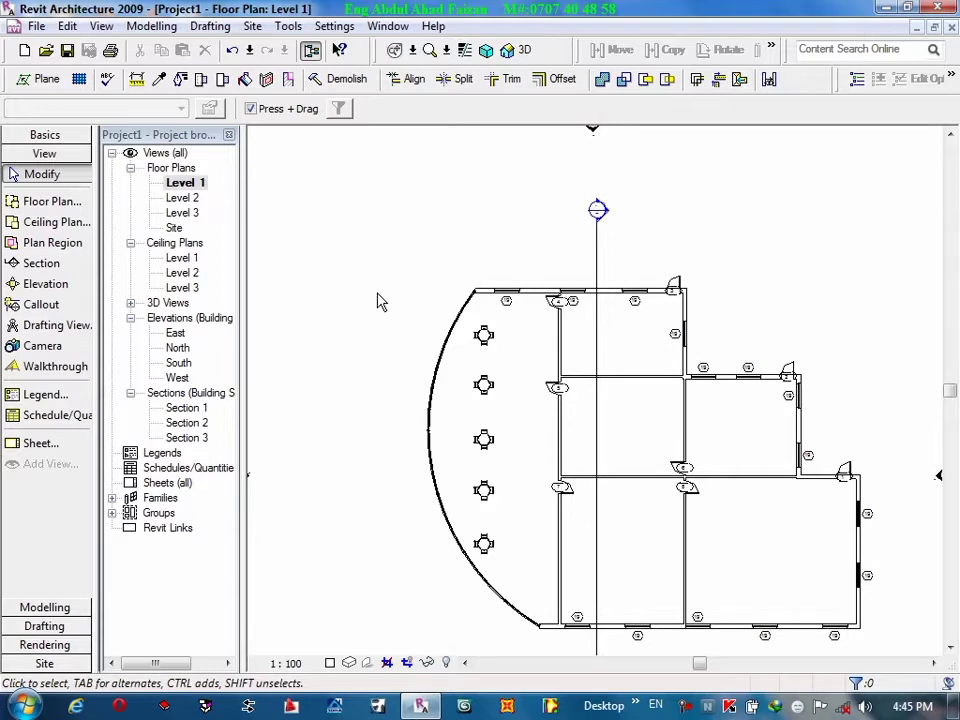
click(57, 222)
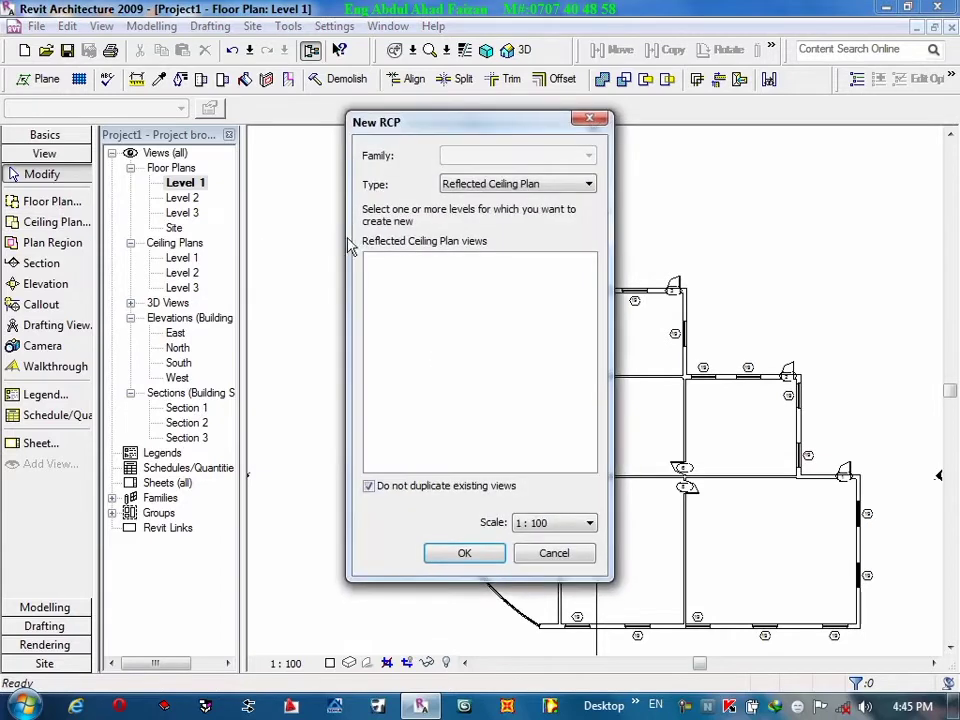
click(537, 564)
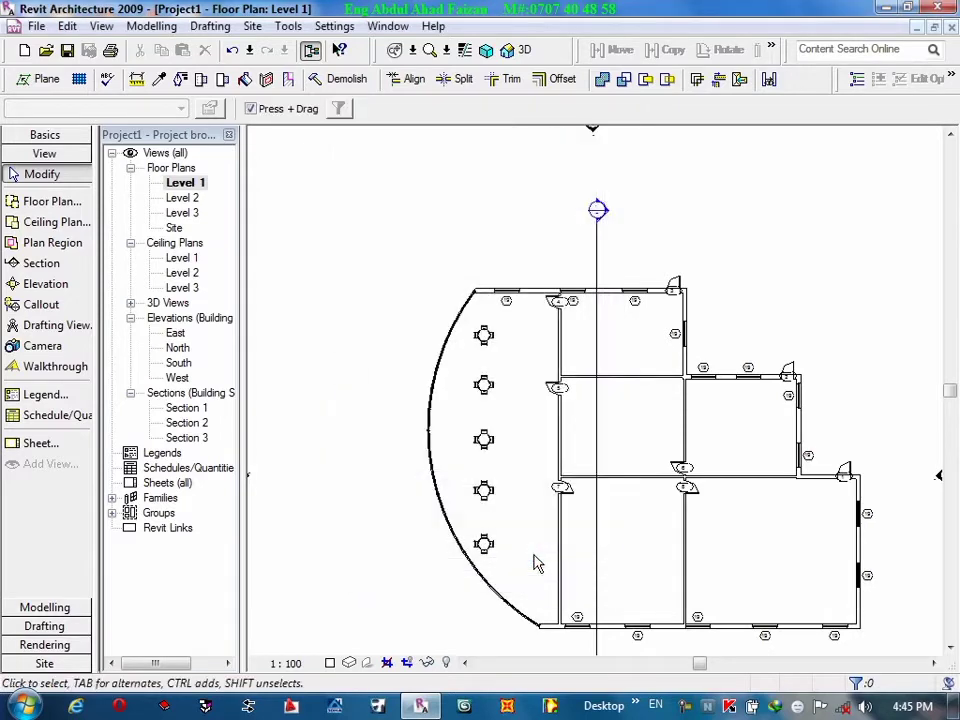
click(55, 244)
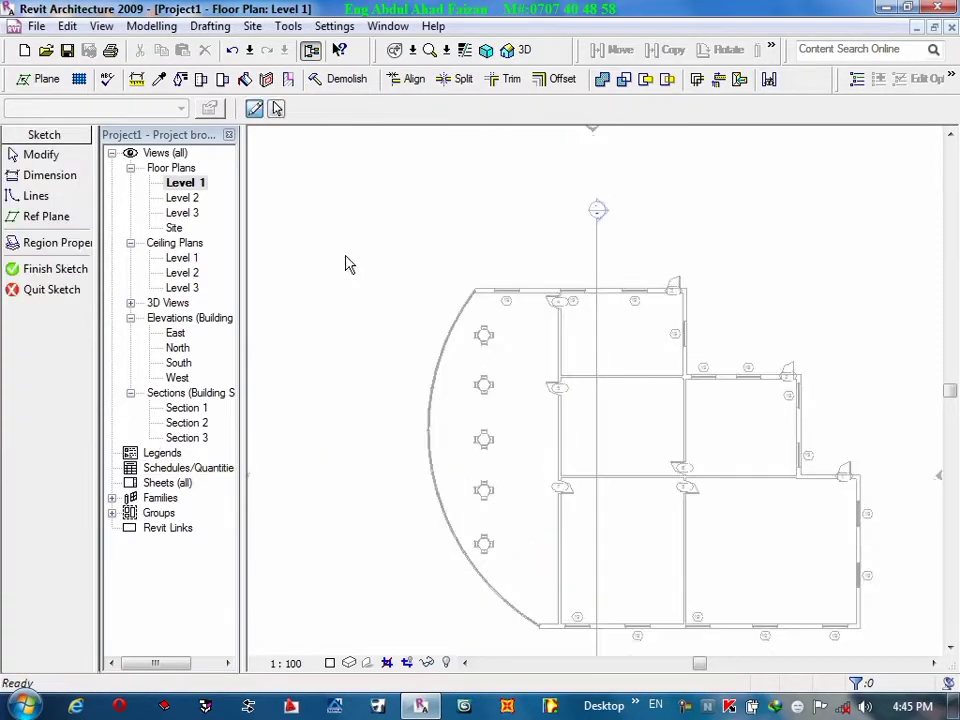
click(323, 197)
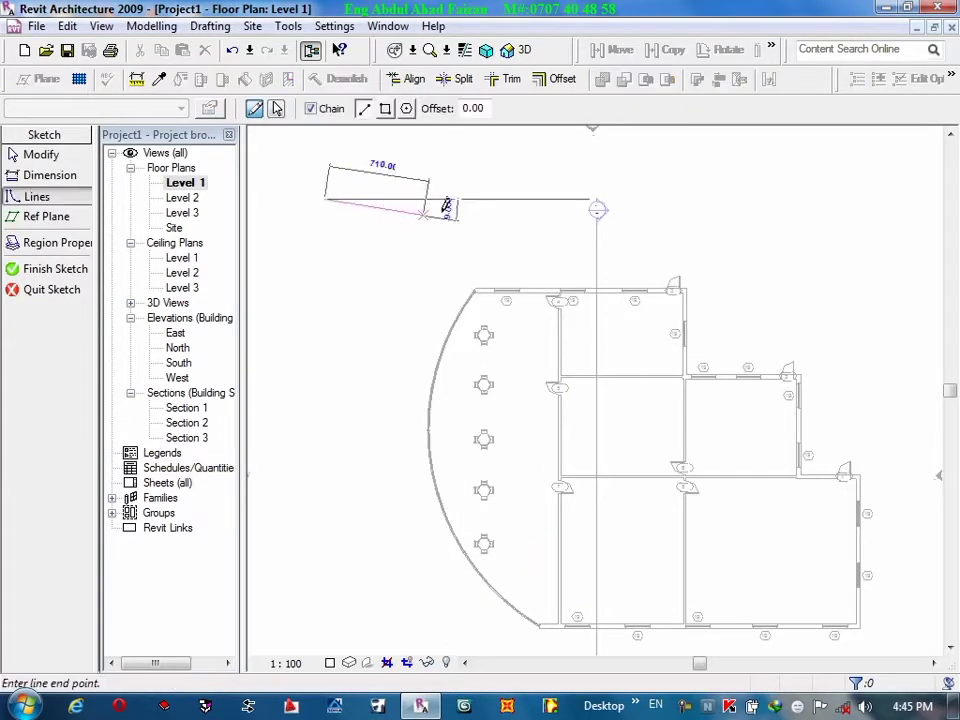
click(505, 199)
key(Escape)
key(Escape)
key(Escape)
scroll(414, 229, down, 1)
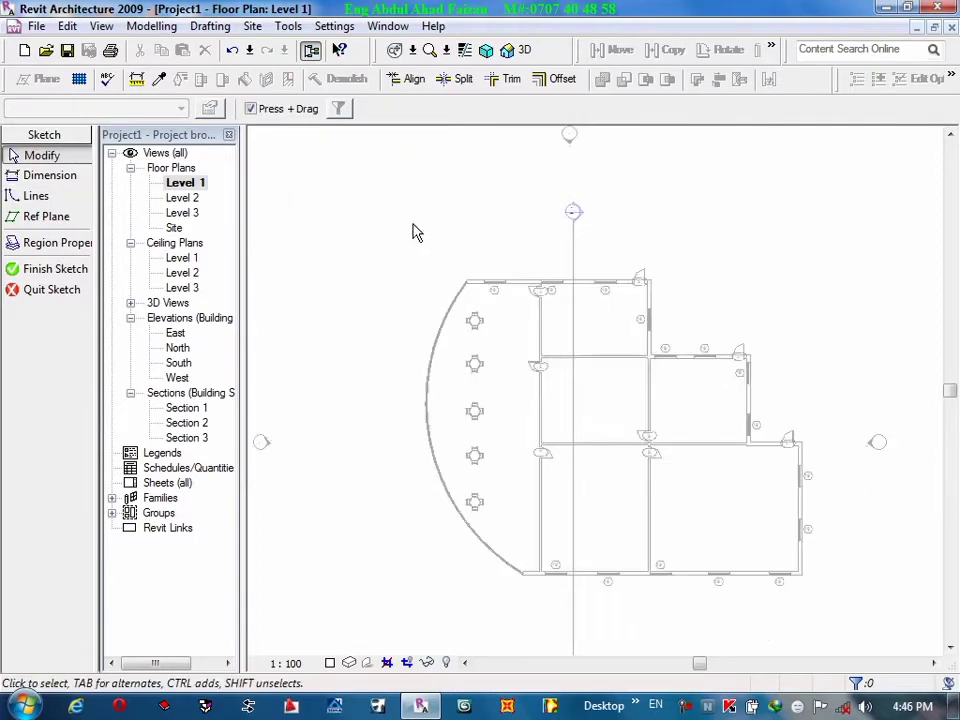
scroll(414, 232, down, 3)
click(72, 297)
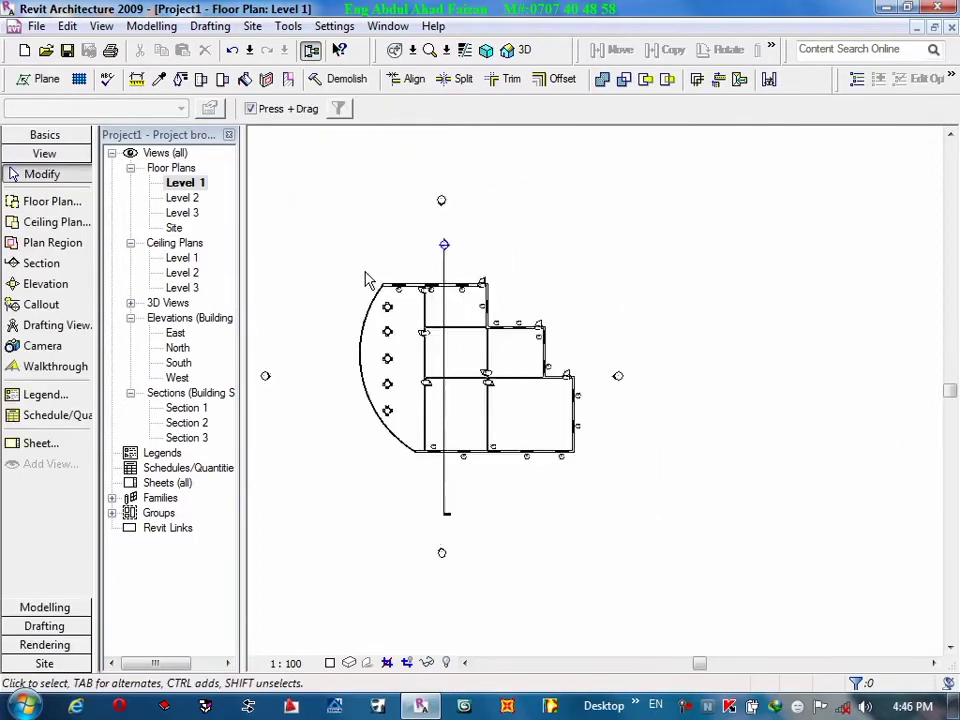
middle_drag(364, 274, 644, 354)
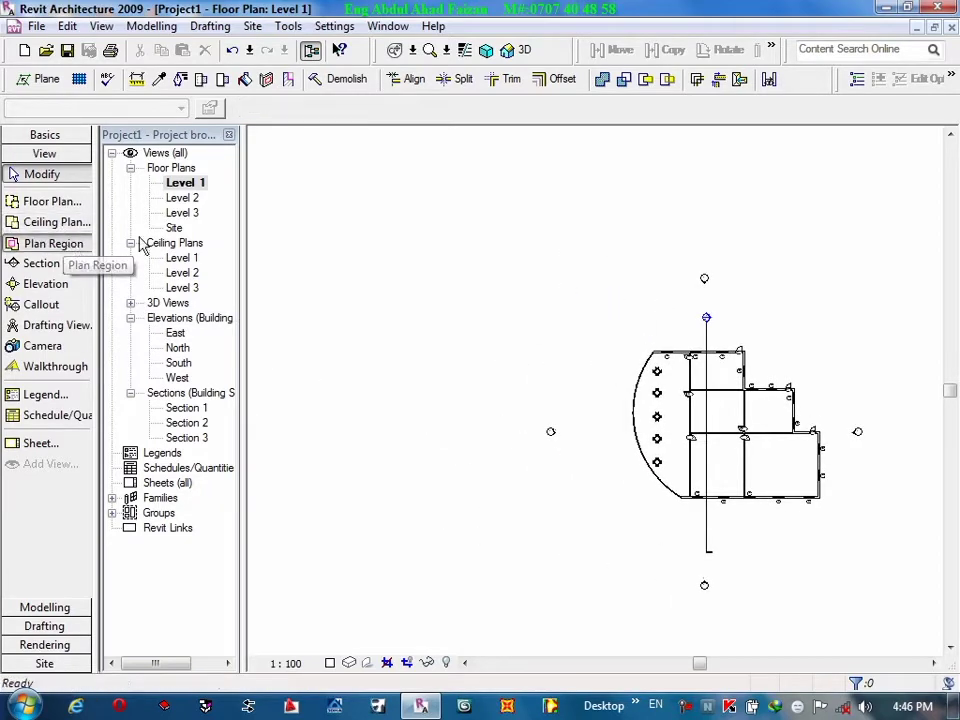
click(357, 193)
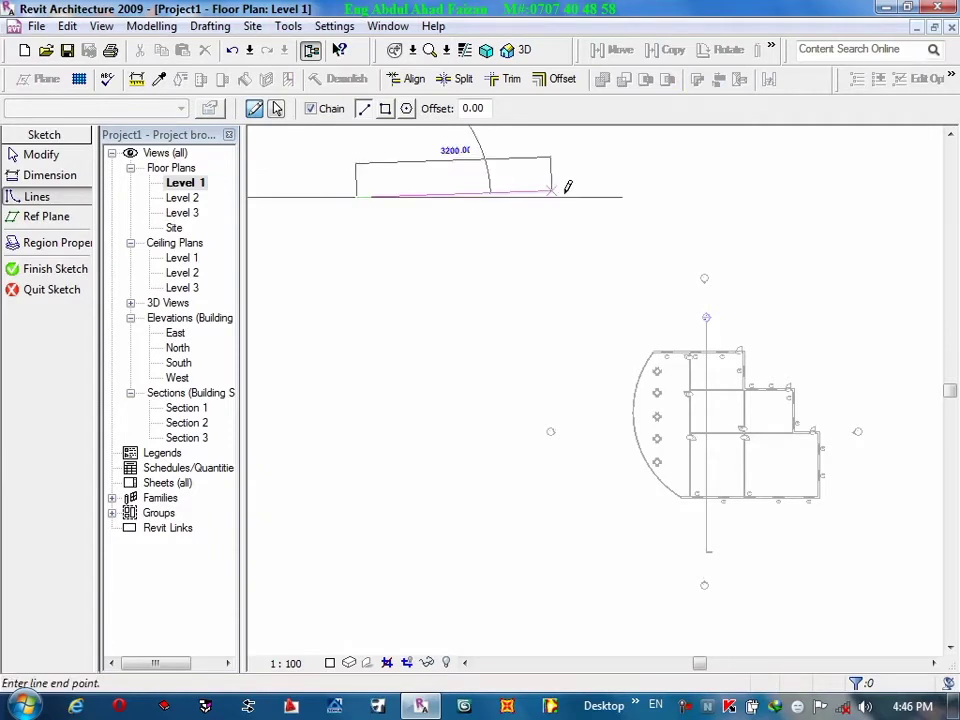
click(565, 197)
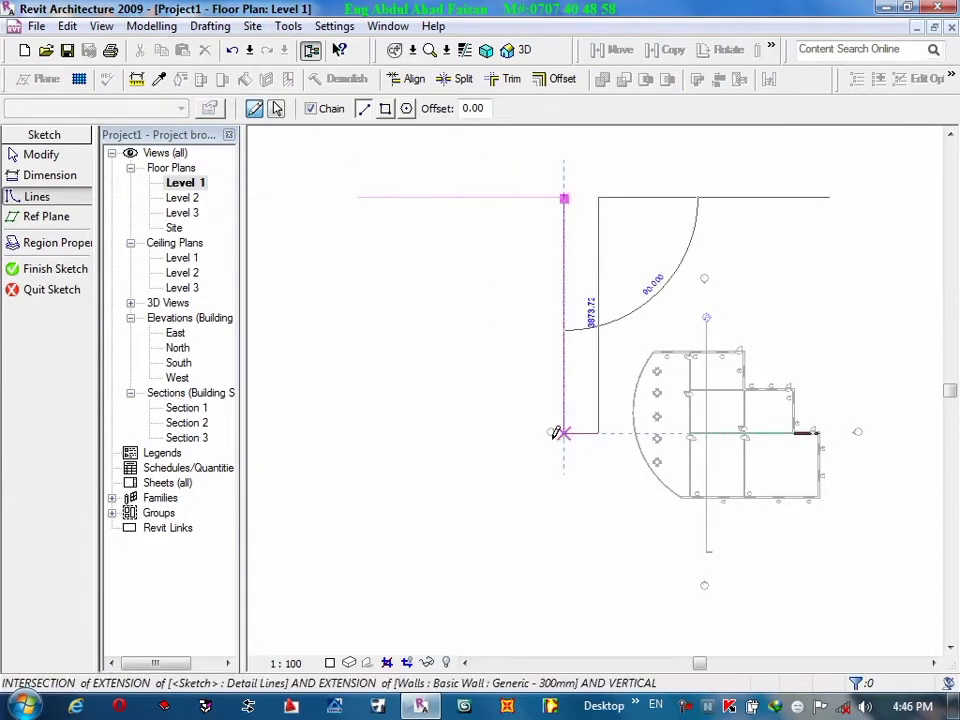
click(560, 433)
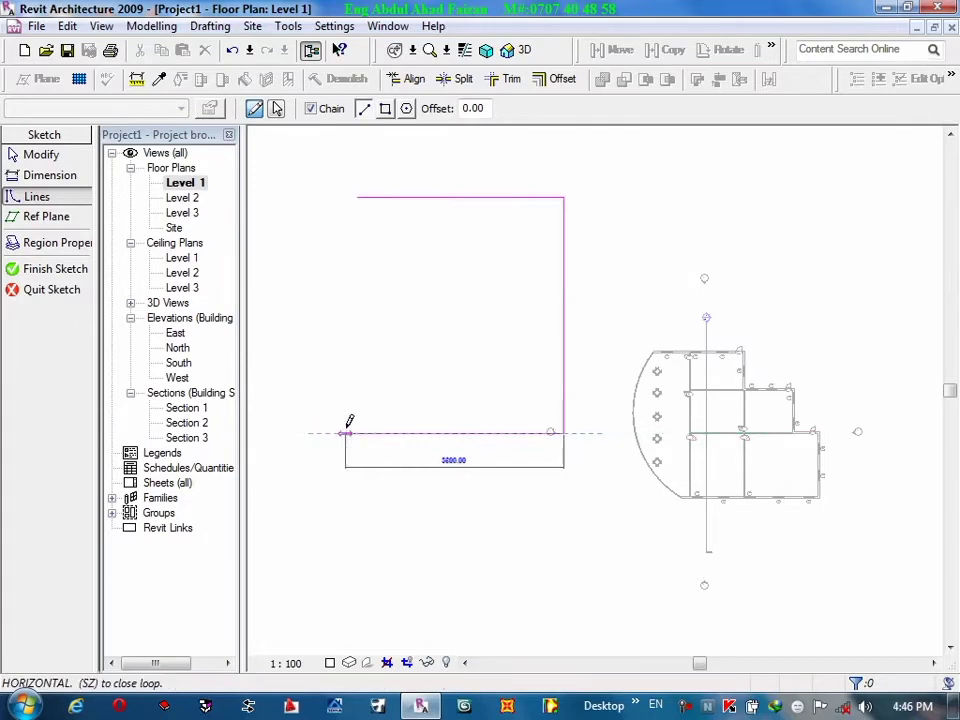
click(363, 432)
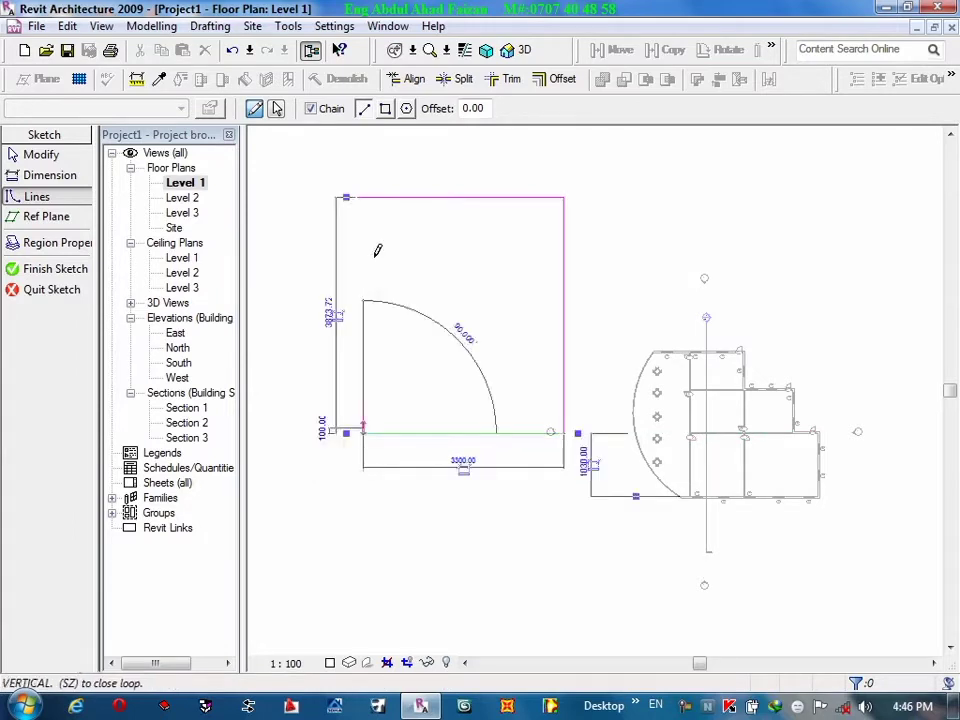
click(364, 197)
right_click(368, 199)
click(400, 211)
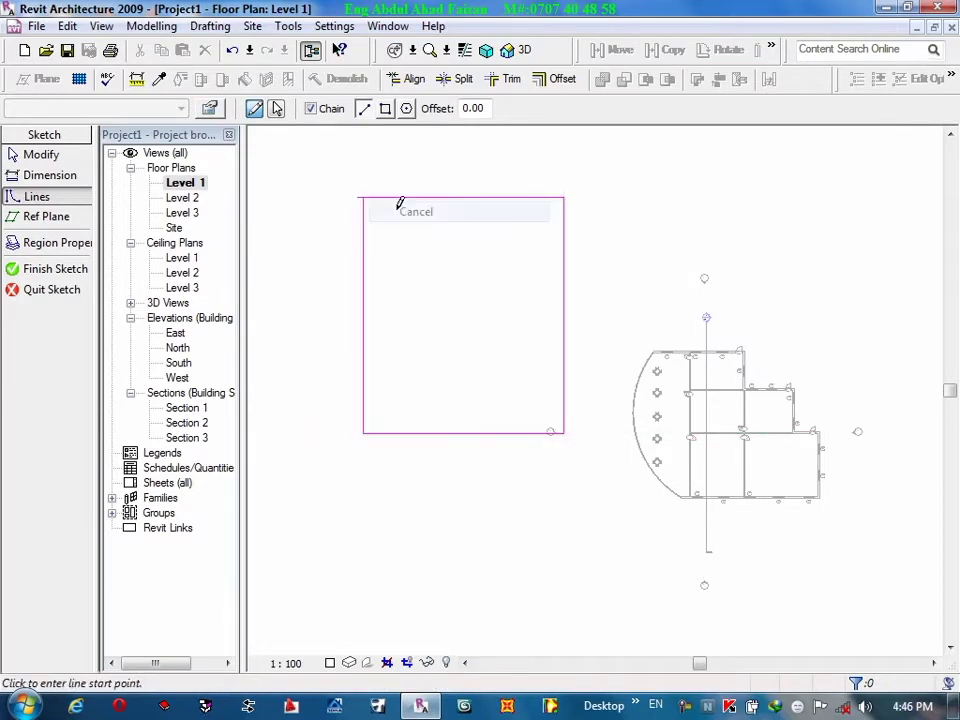
right_click(400, 204)
click(428, 219)
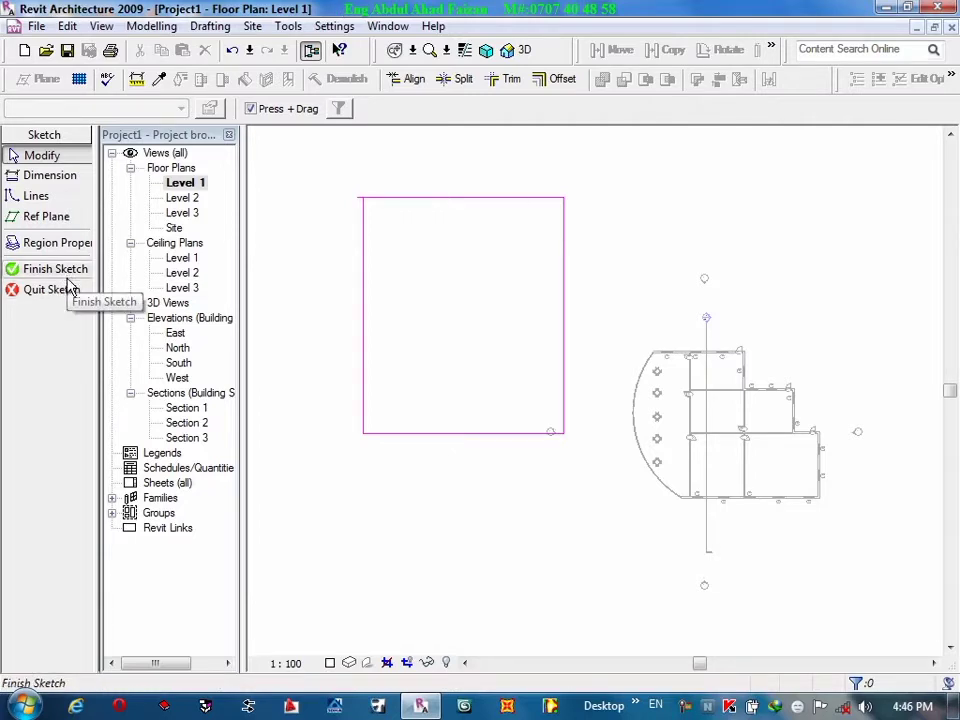
click(50, 289)
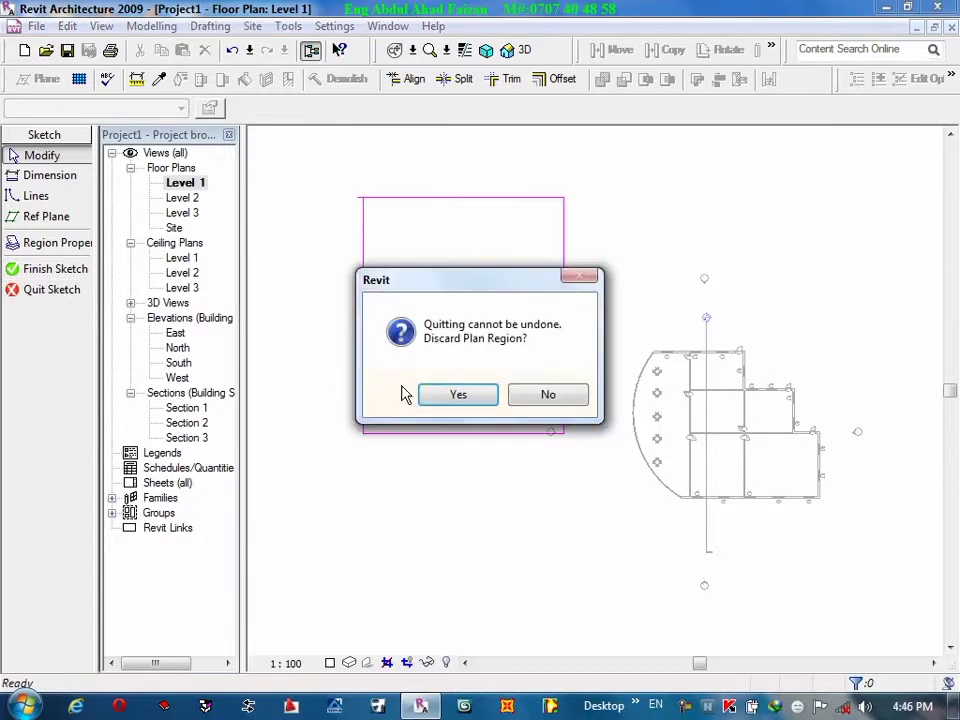
click(464, 396)
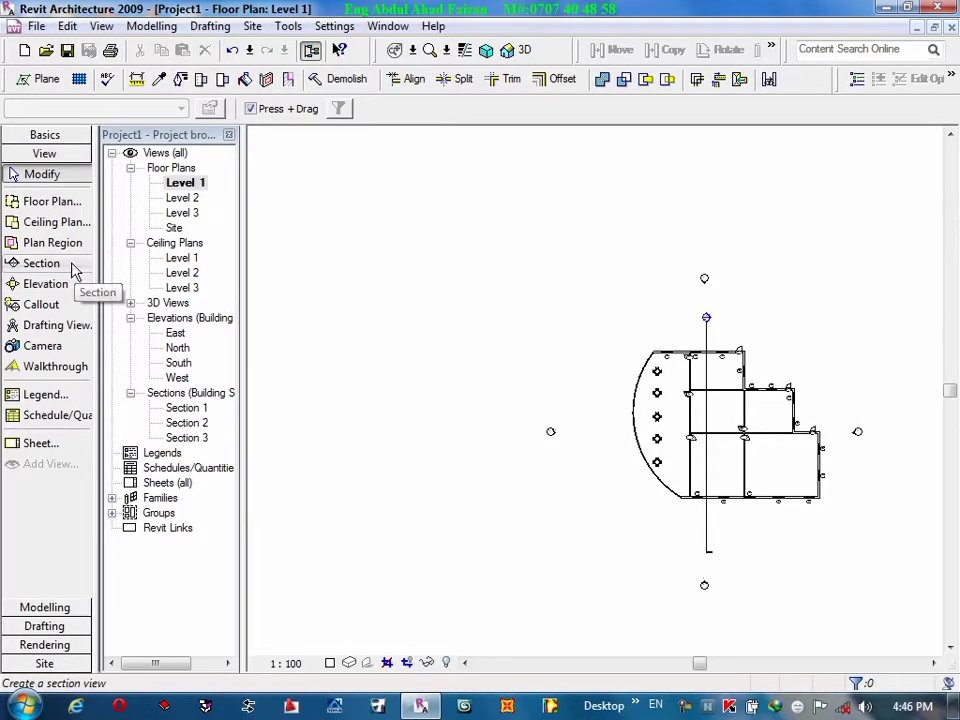
Start an elevation placement on the Level 1 plan, pan the plan, then cancel it.
click(68, 136)
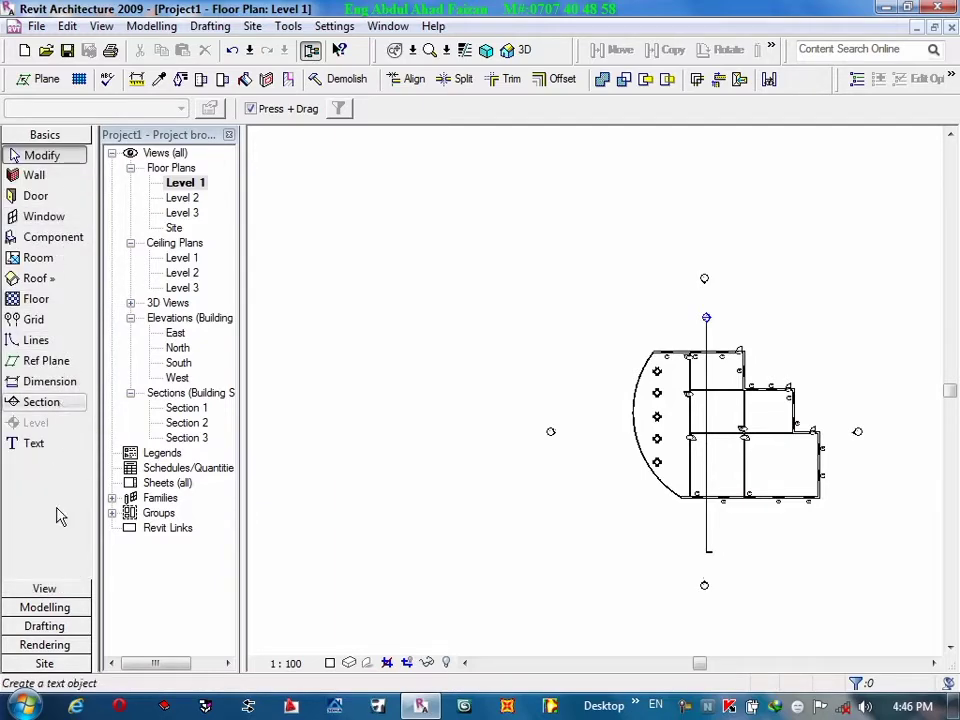
click(22, 590)
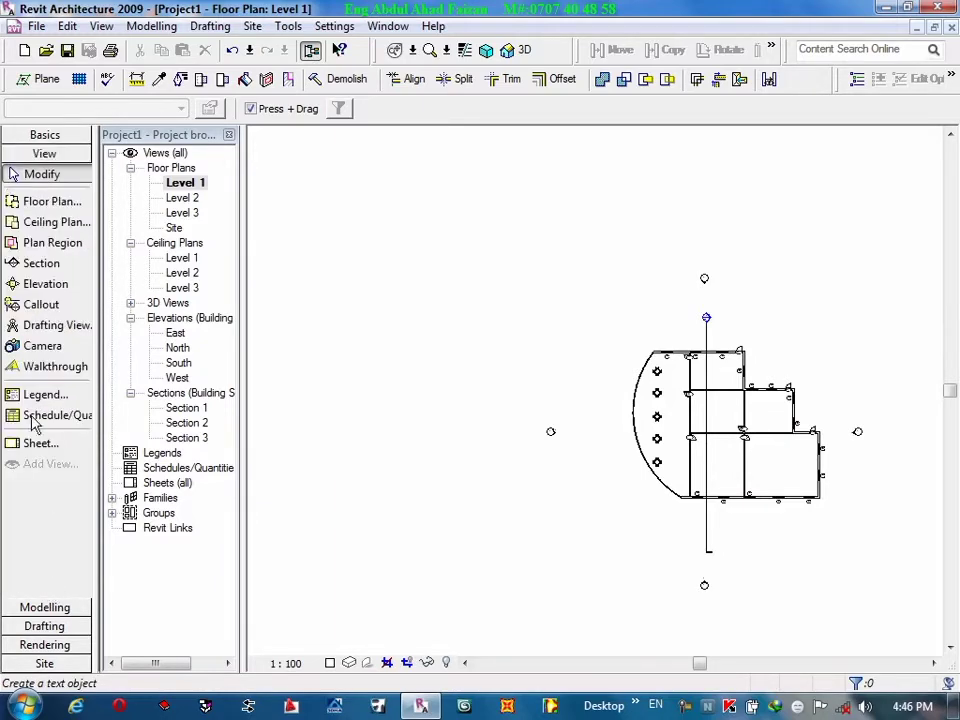
click(45, 284)
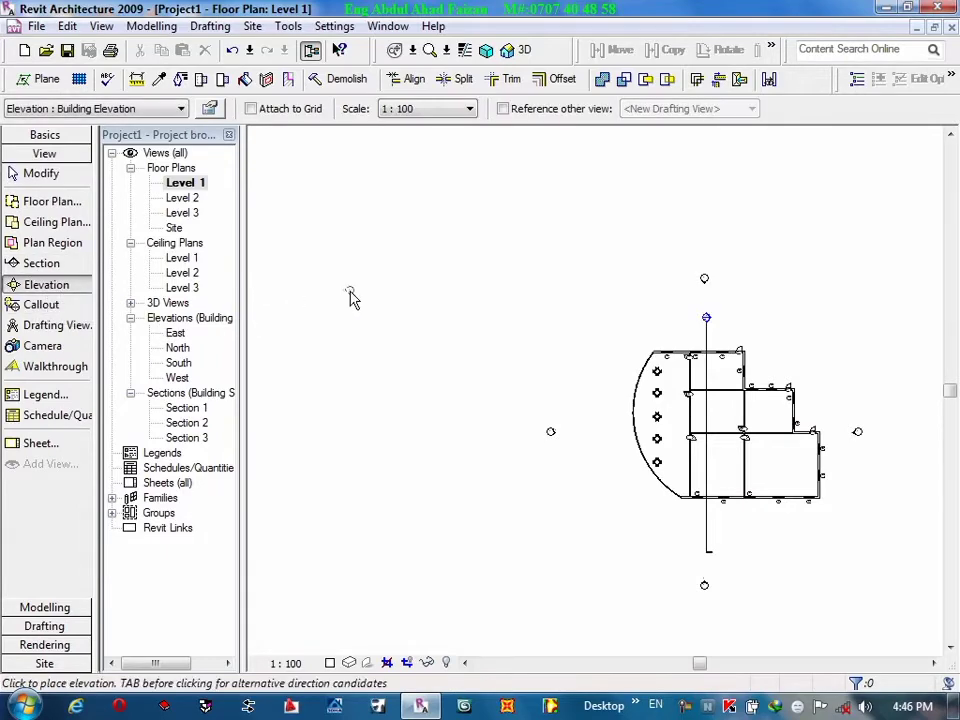
scroll(540, 505, up, 1)
scroll(548, 513, up, 2)
middle_drag(660, 525, 392, 418)
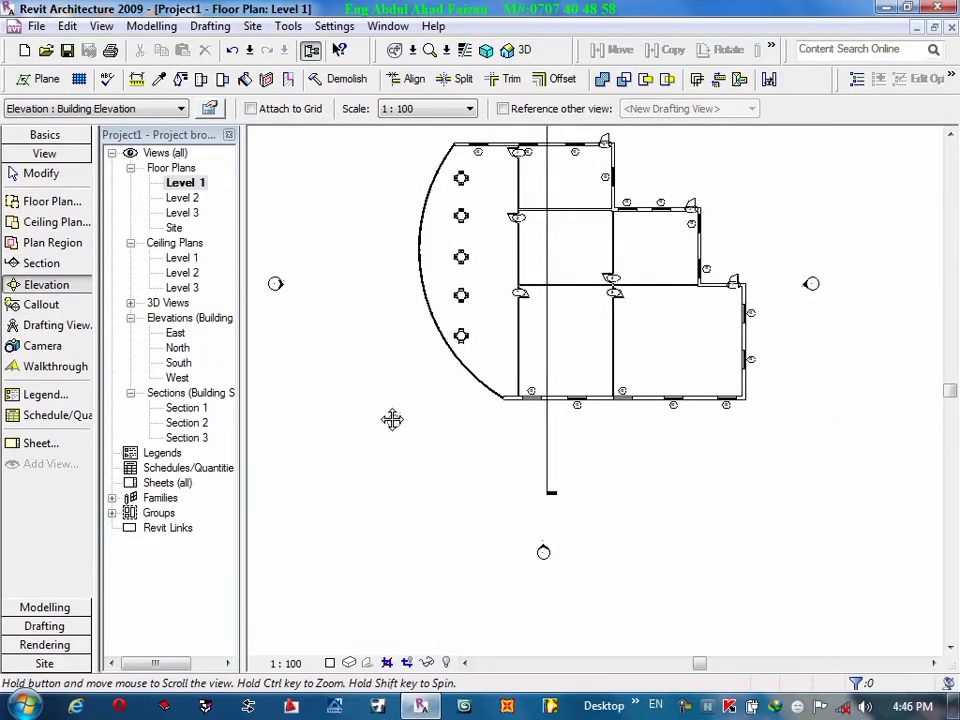
right_click(420, 363)
click(467, 377)
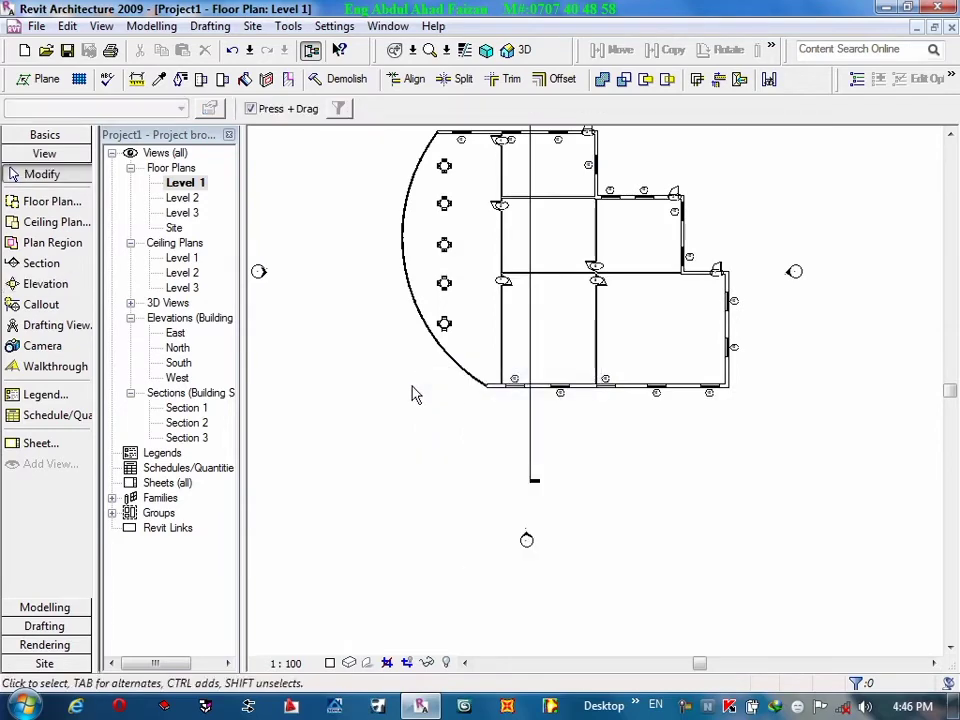
Zoom and pan to fit the whole building, then start the Elevation tool again.
right_click(413, 390)
click(459, 397)
scroll(786, 373, down, 2)
middle_drag(797, 403, 786, 410)
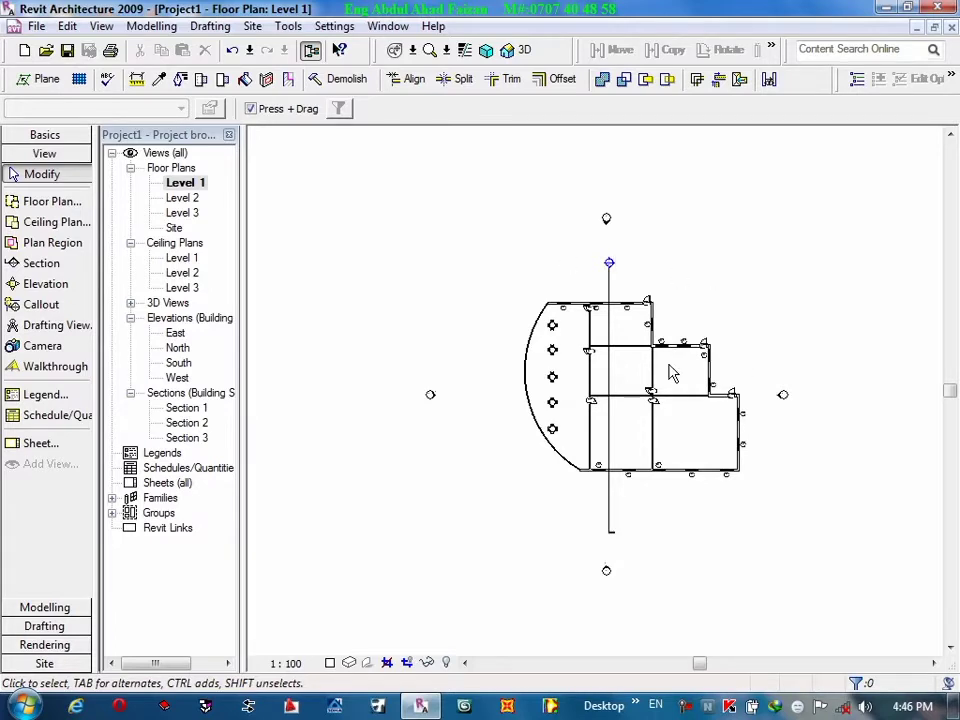
click(46, 284)
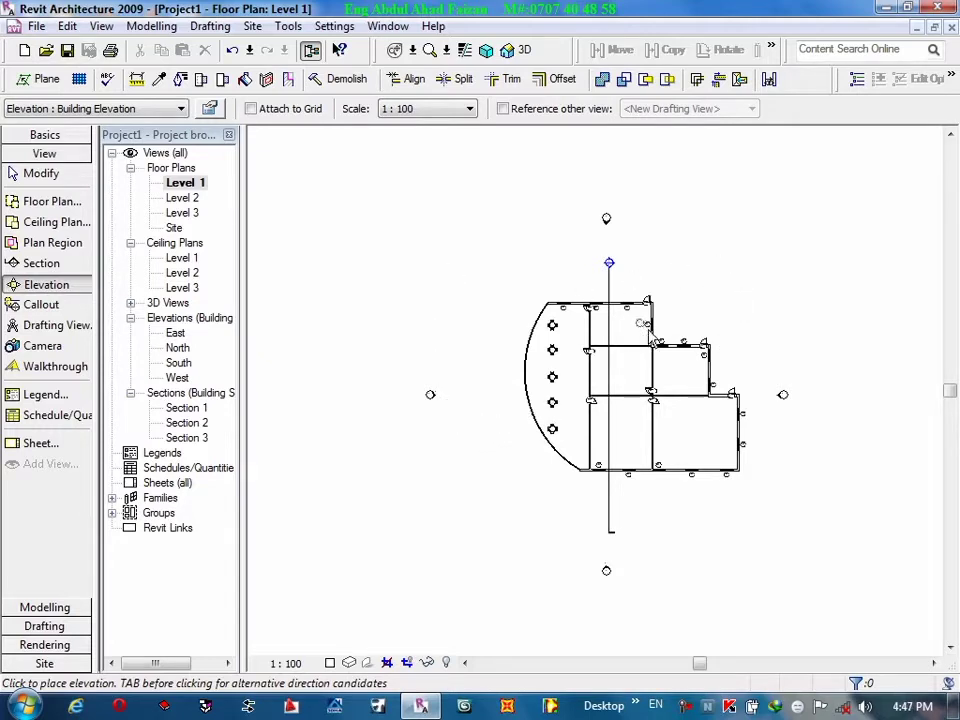
Place one building elevation marker to the right of the building and end placement.
click(734, 325)
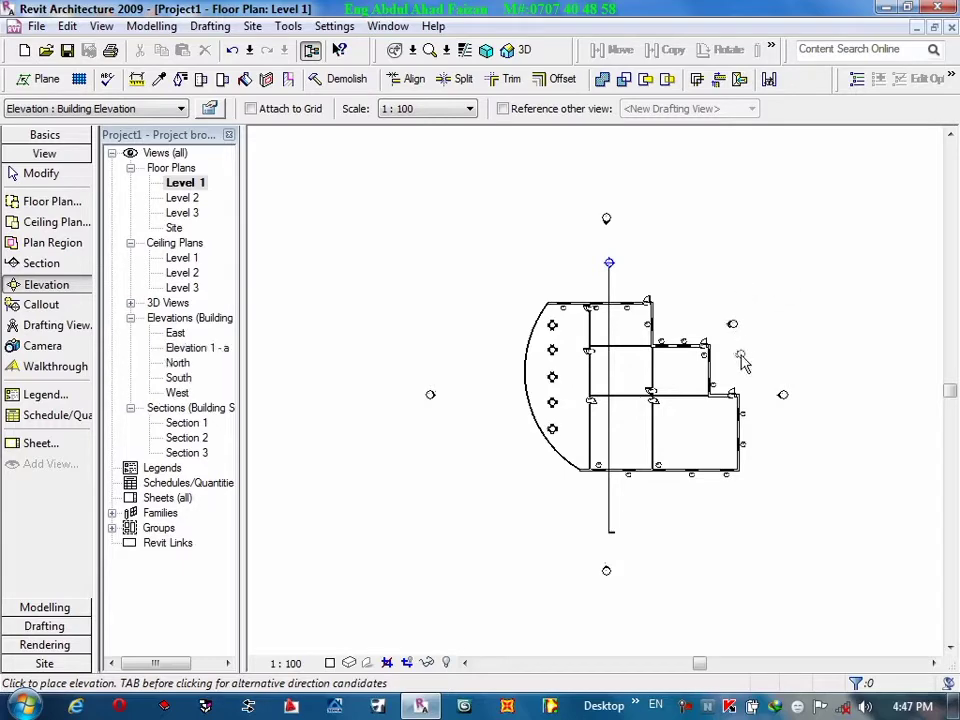
scroll(745, 358, up, 2)
right_click(750, 349)
click(784, 364)
scroll(784, 364, up, 2)
right_click(779, 359)
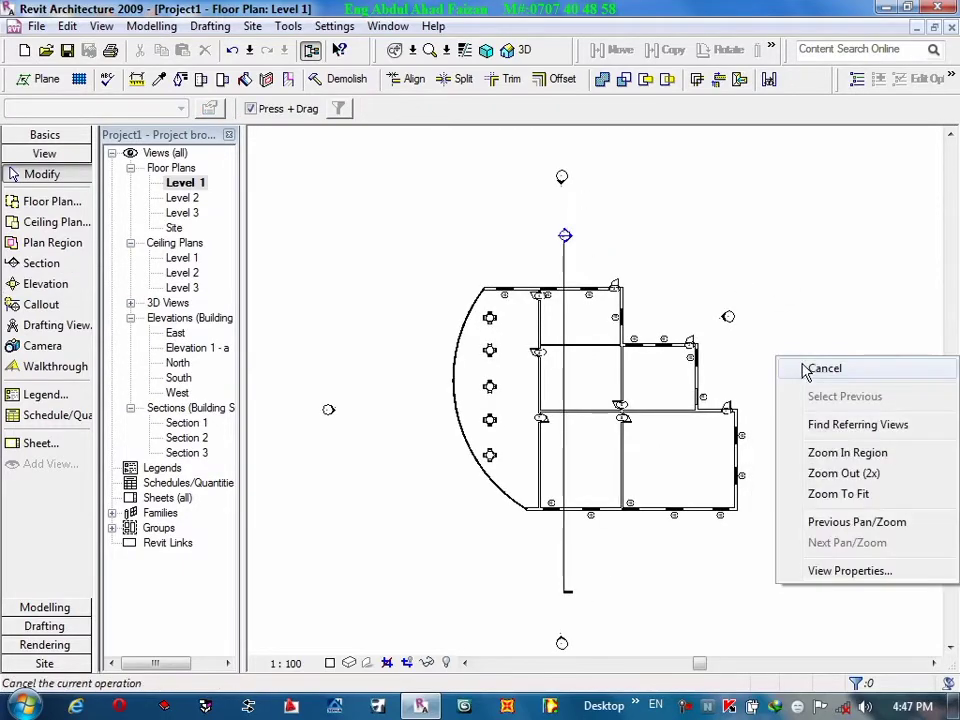
click(806, 371)
scroll(726, 317, up, 2)
Open Elevation 1 - a in Shading with Edges, then return to the Level 1 plan.
click(709, 309)
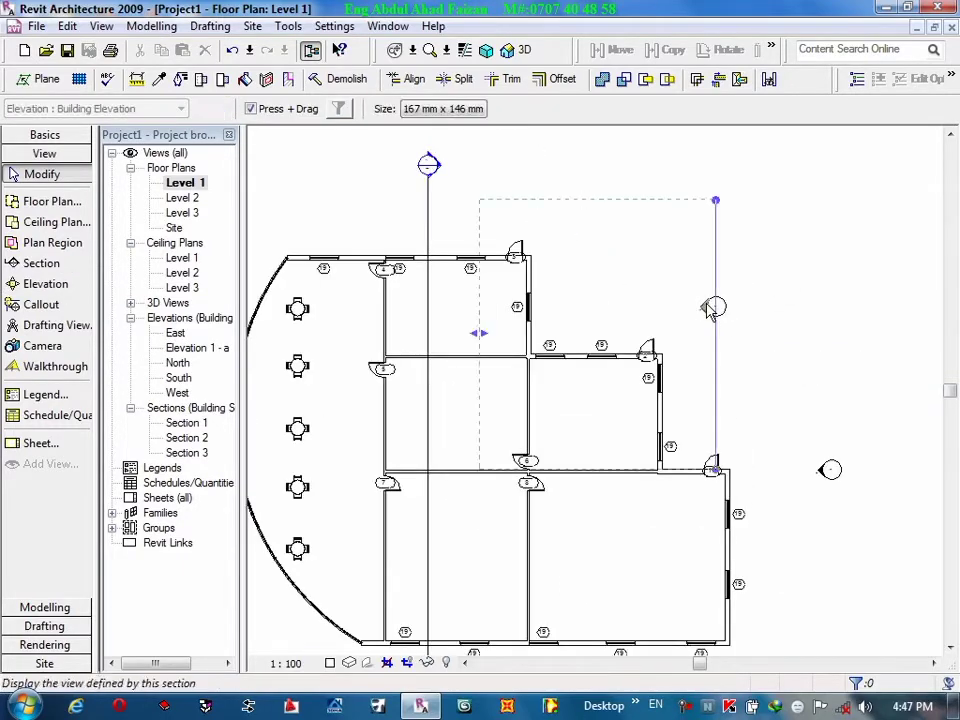
double_click(709, 309)
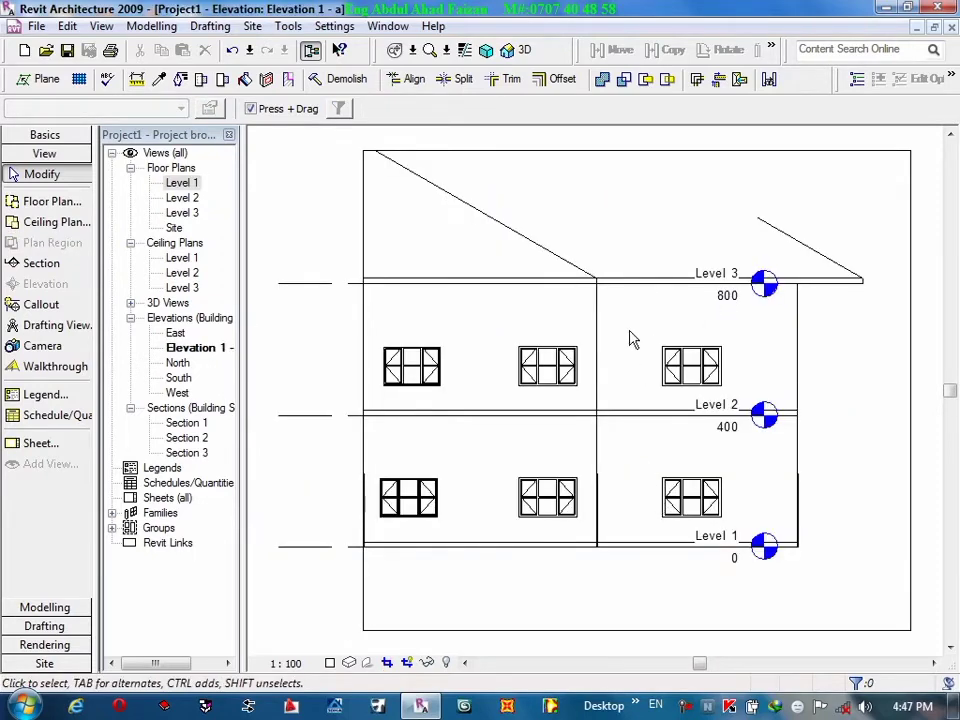
scroll(630, 340, down, 2)
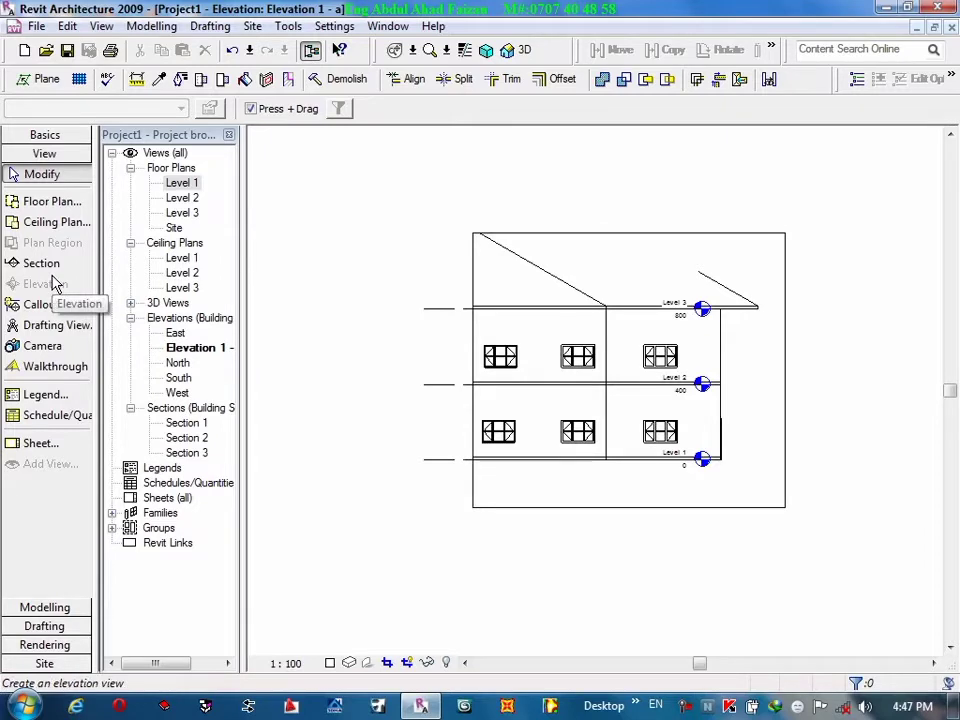
click(349, 662)
click(390, 642)
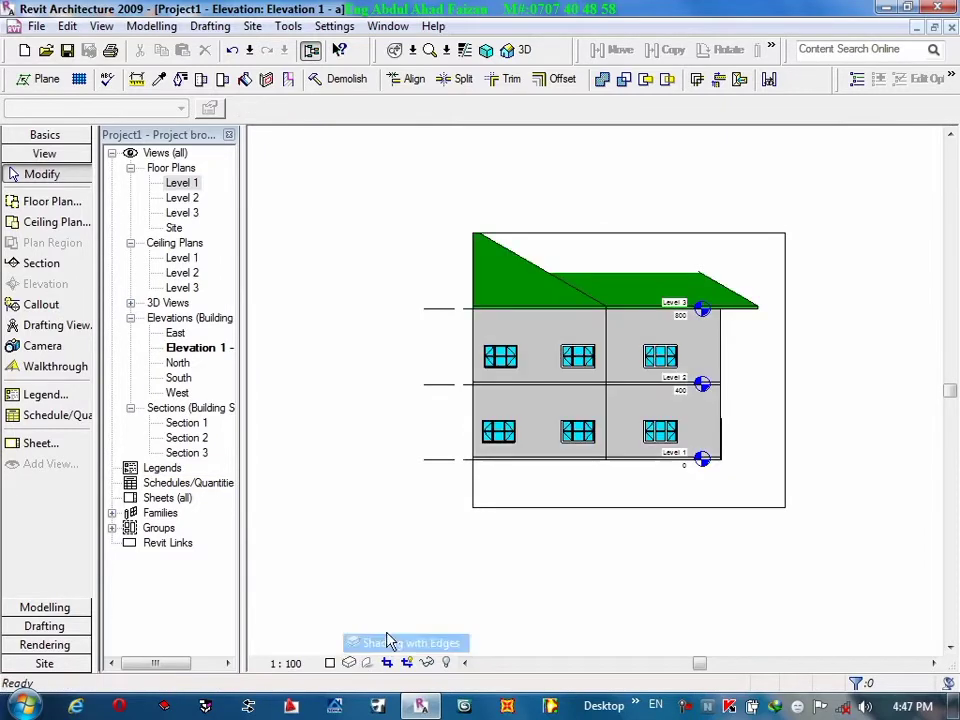
double_click(188, 183)
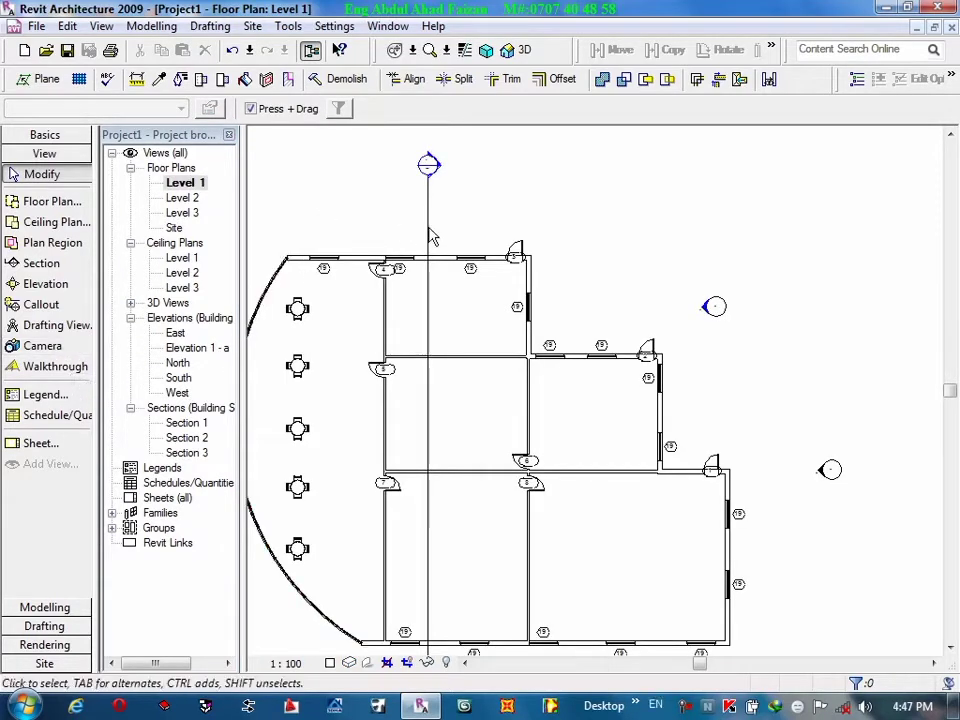
Select the vertical Section 3 line on the Level 1 plan and delete it.
scroll(431, 231, down, 2)
mouse_move(542, 274)
middle_down()
mouse_move(606, 305)
mouse_move(702, 312)
middle_up()
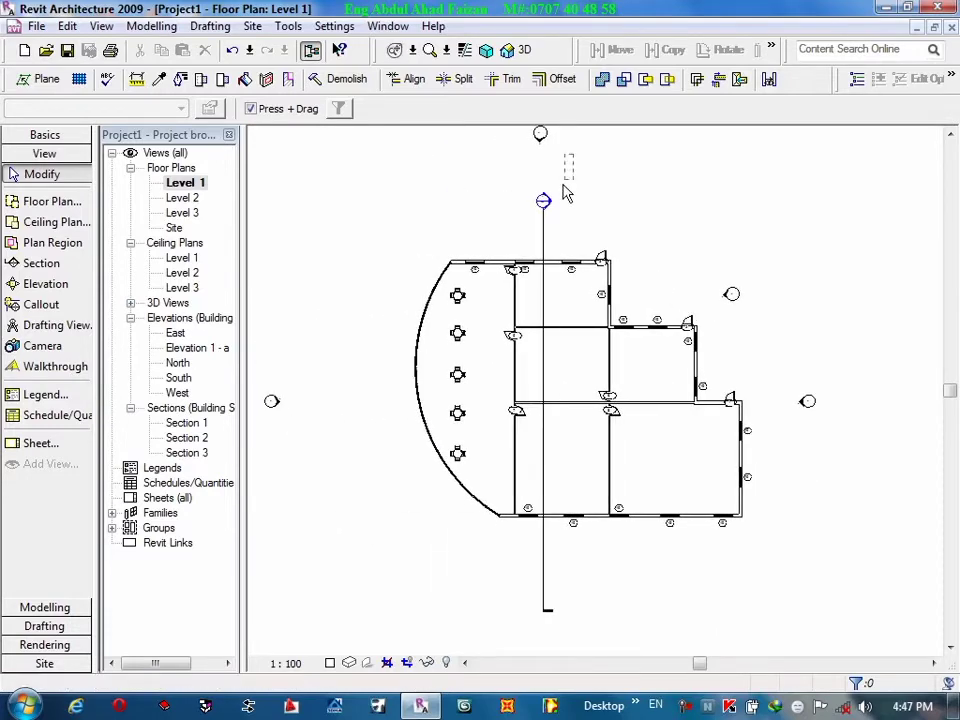
click(542, 212)
key(Delete)
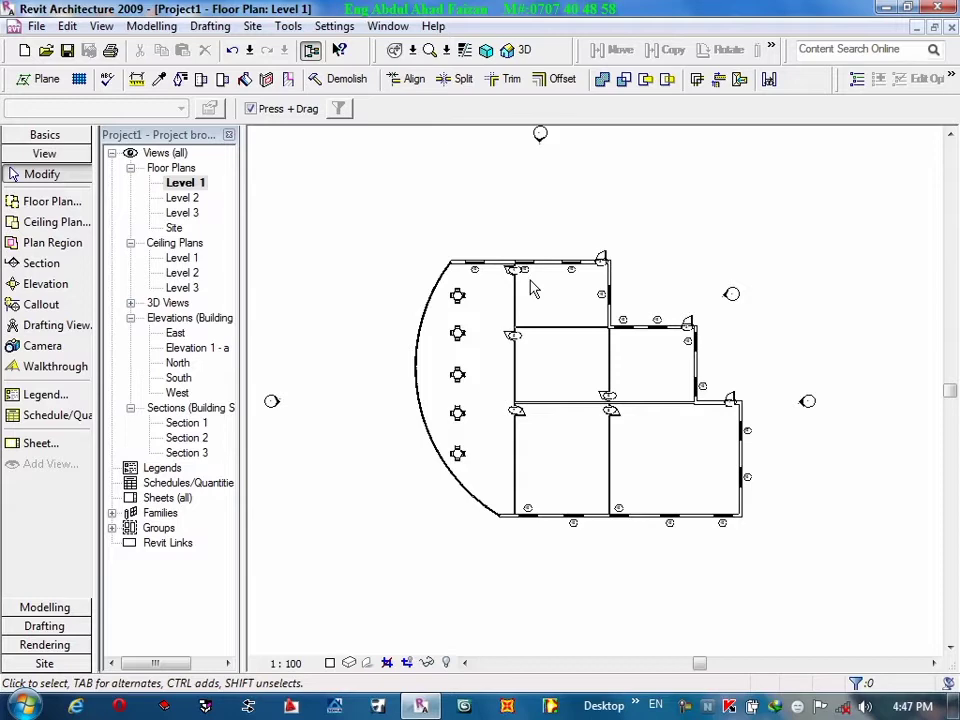
Place a perspective camera inside the curved-wall room aimed outward, creating 3D View 1.
click(43, 346)
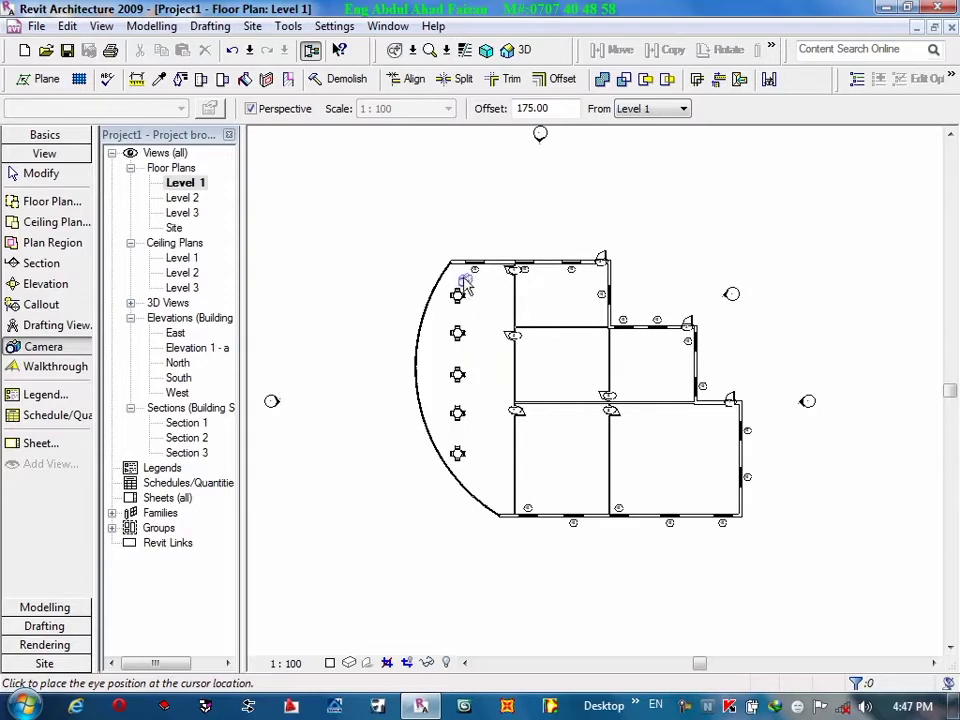
click(492, 282)
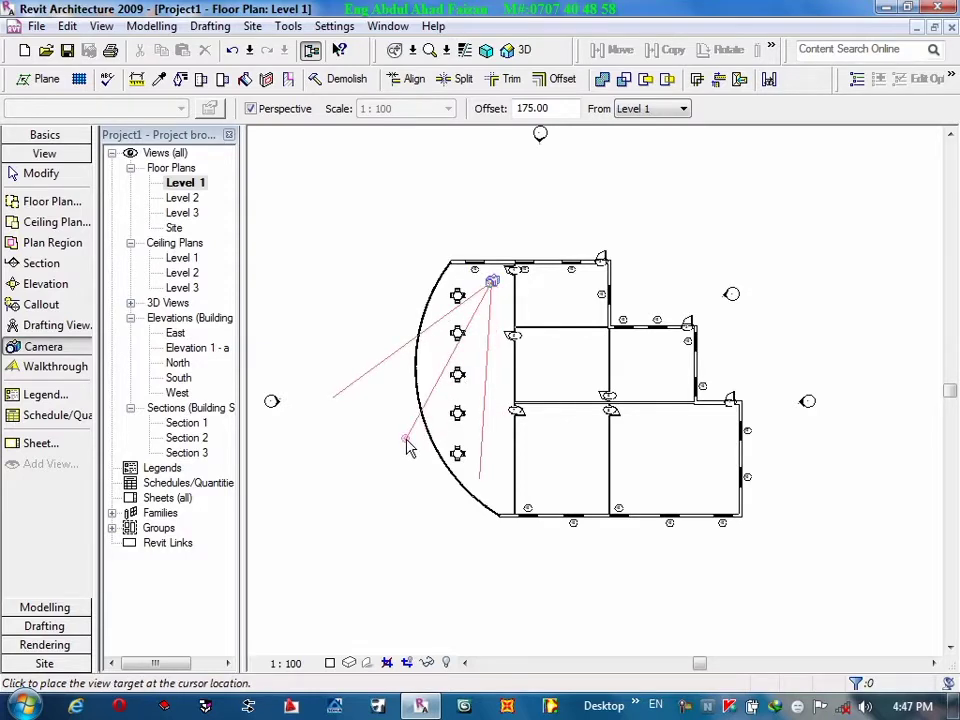
click(311, 607)
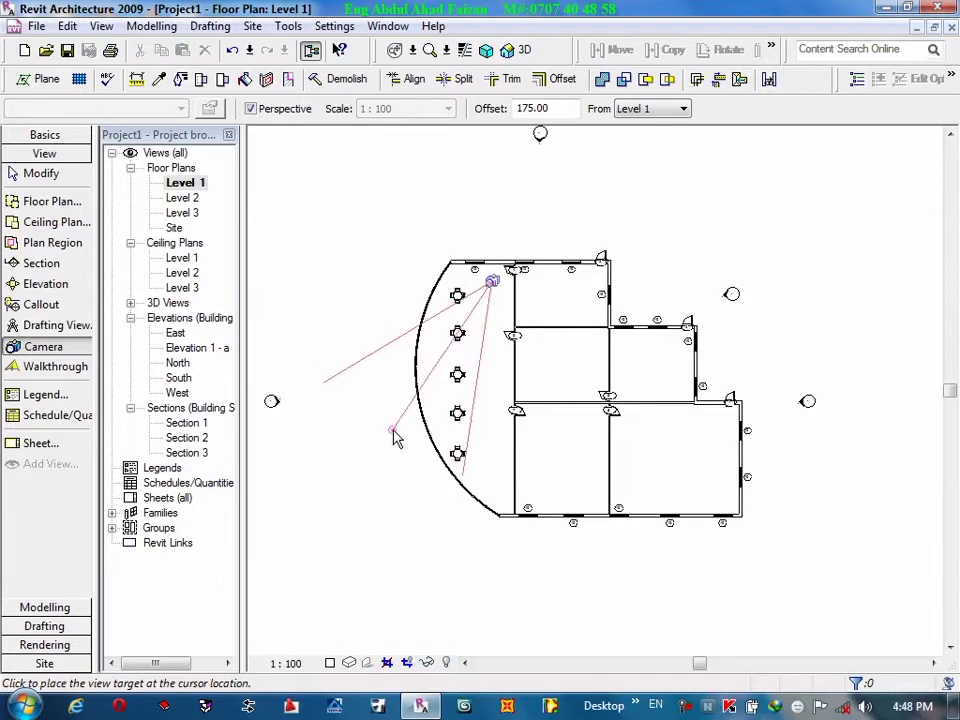
click(394, 438)
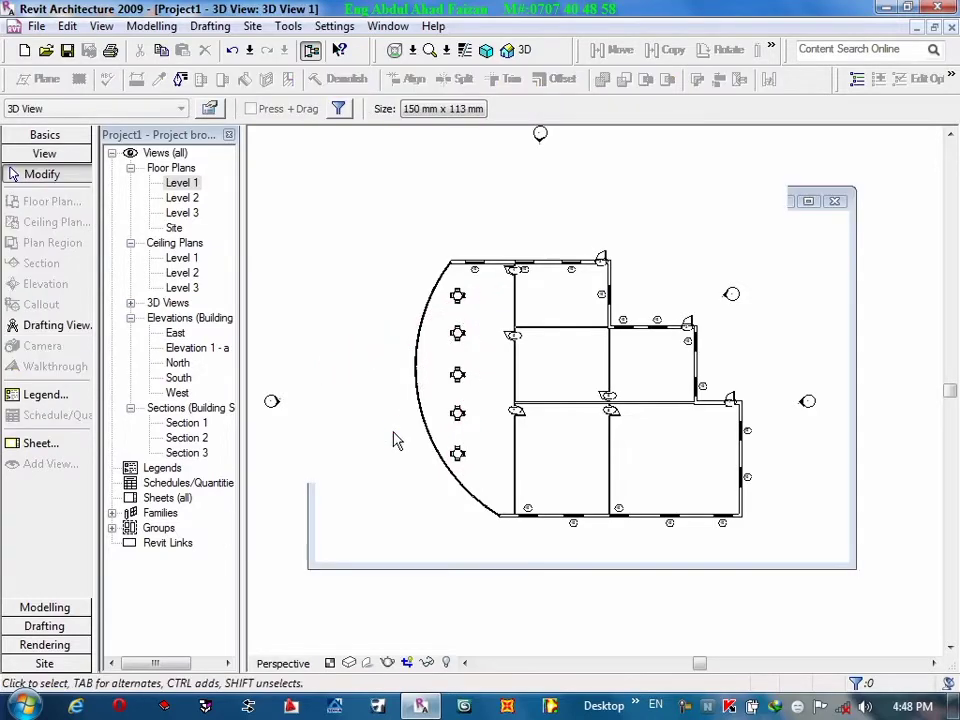
Drag the crop region's top, bottom, right and left edges outward to reveal the round table.
scroll(487, 320, down, 3)
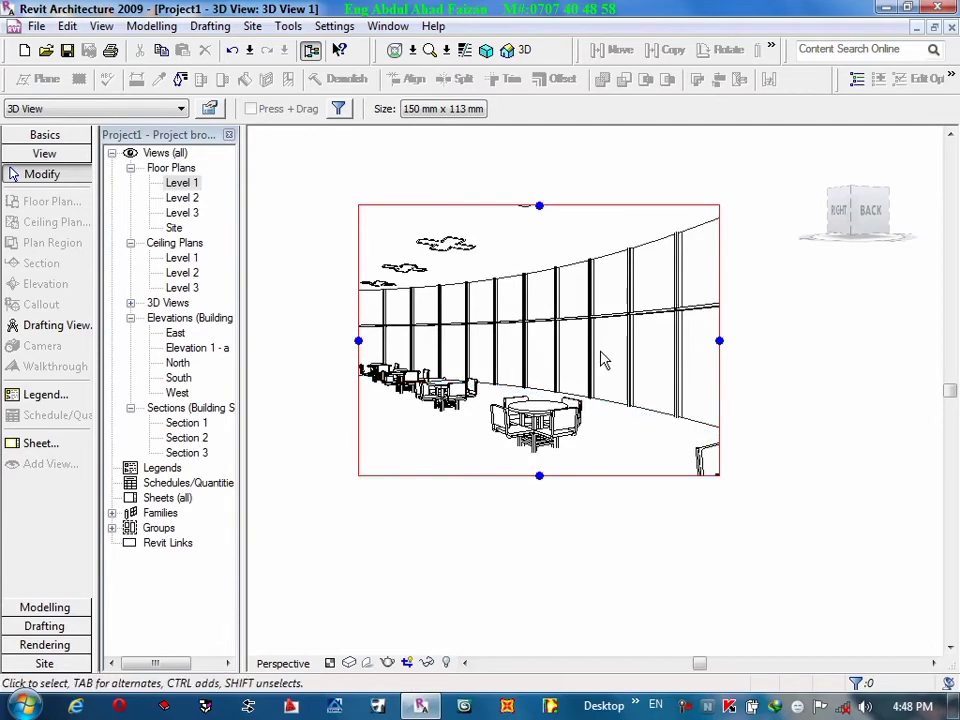
mouse_move(648, 320)
shift+middle_down()
mouse_move(754, 450)
mouse_move(714, 401)
shift+middle_up()
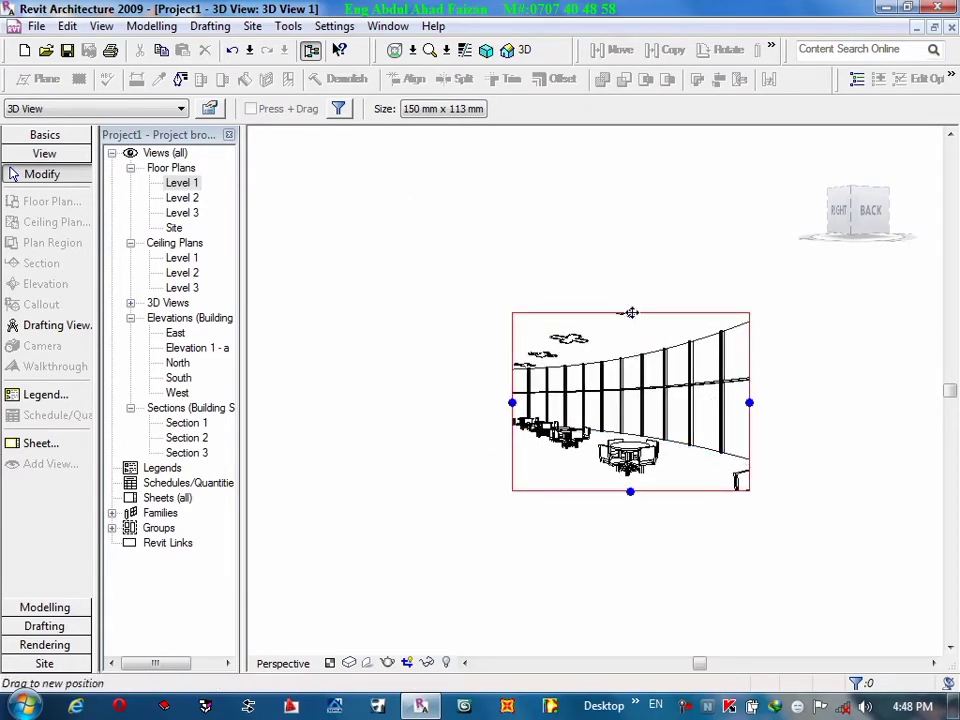
drag(630, 314, 630, 200)
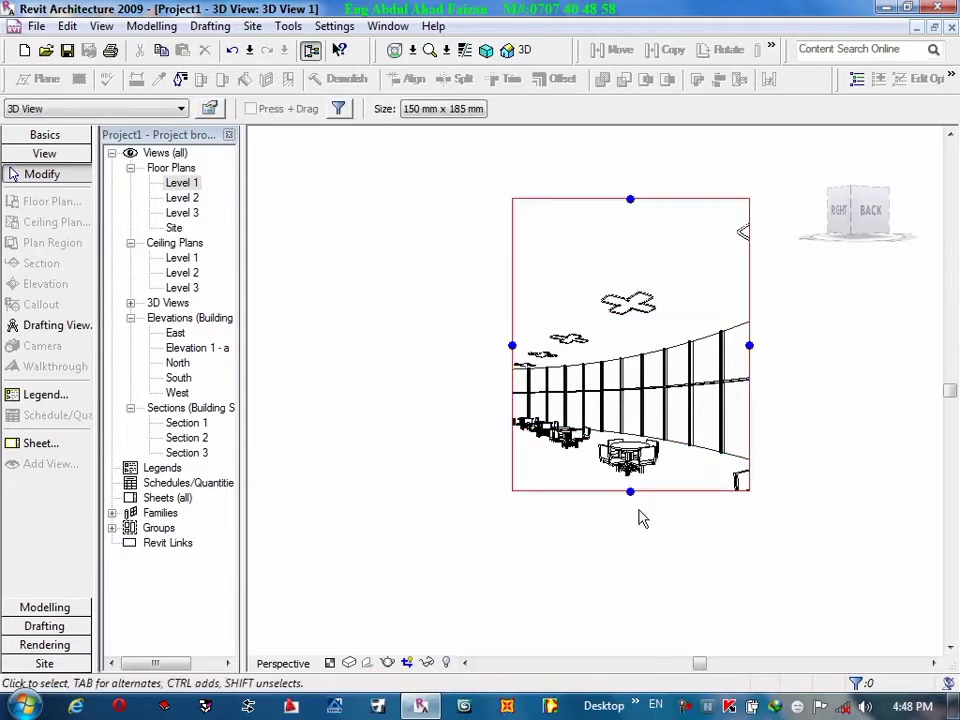
drag(630, 492, 639, 566)
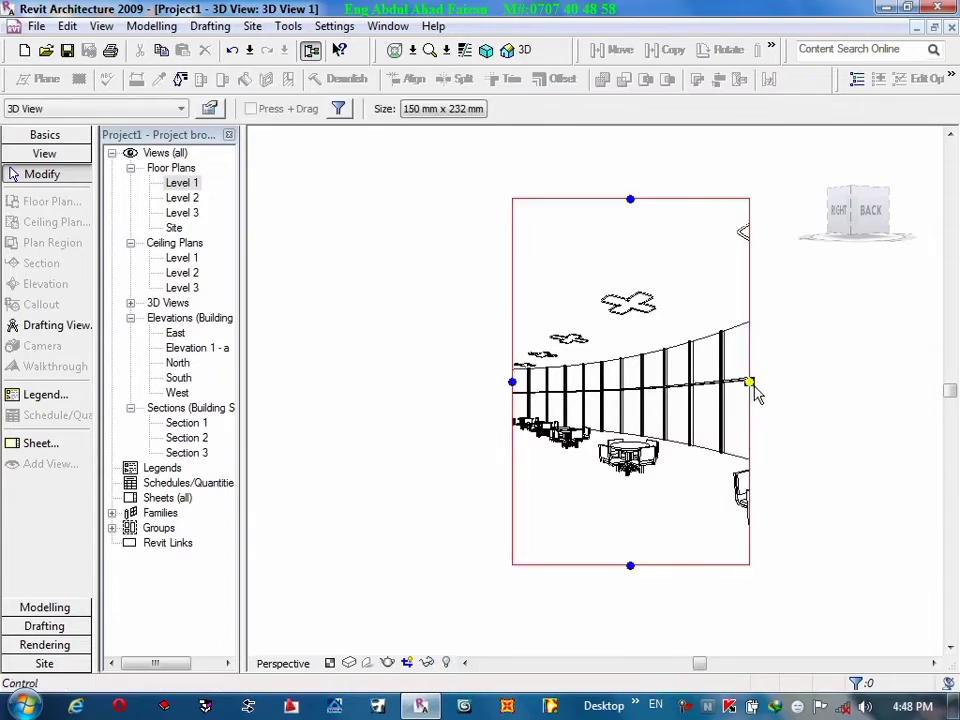
drag(750, 380, 930, 391)
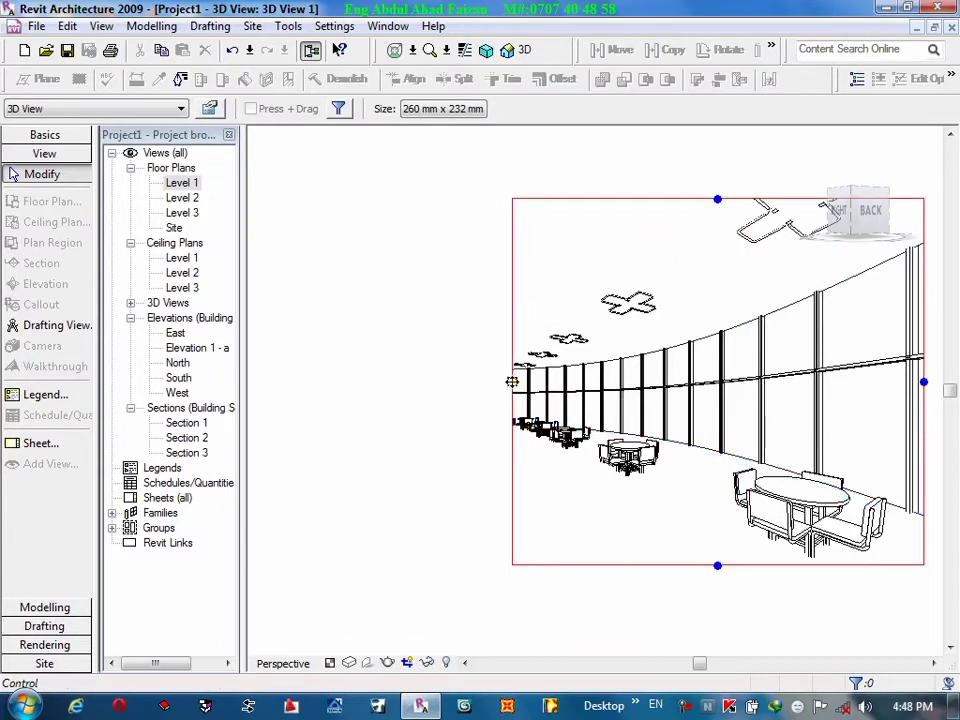
drag(512, 381, 363, 381)
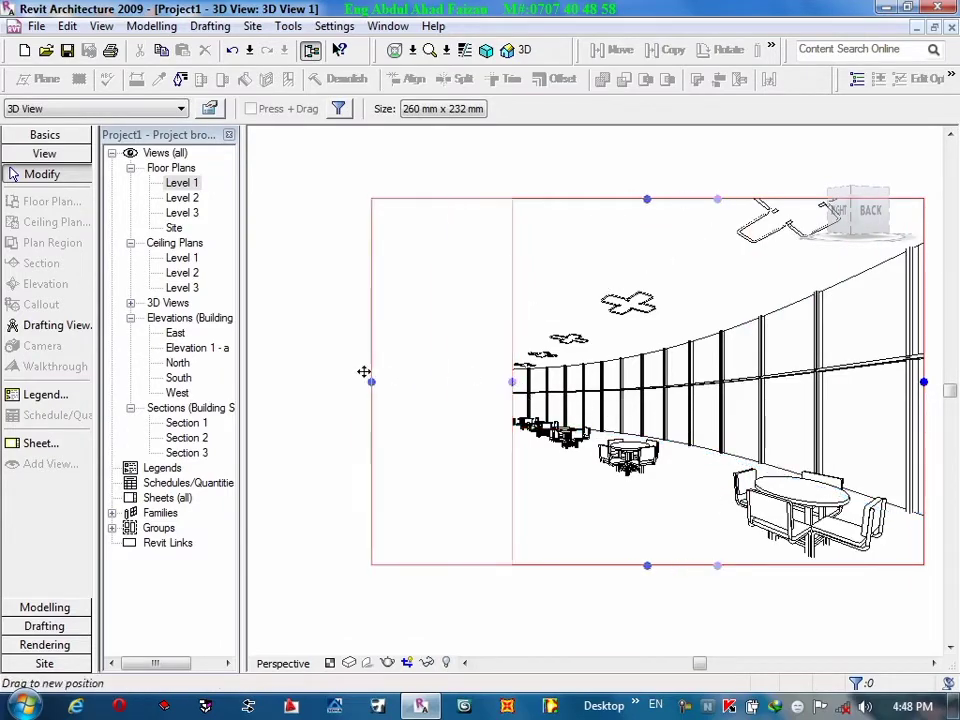
click(320, 265)
Shade 3D View 1 with edges, frame the round table and chairs, and start a Draft render.
click(349, 662)
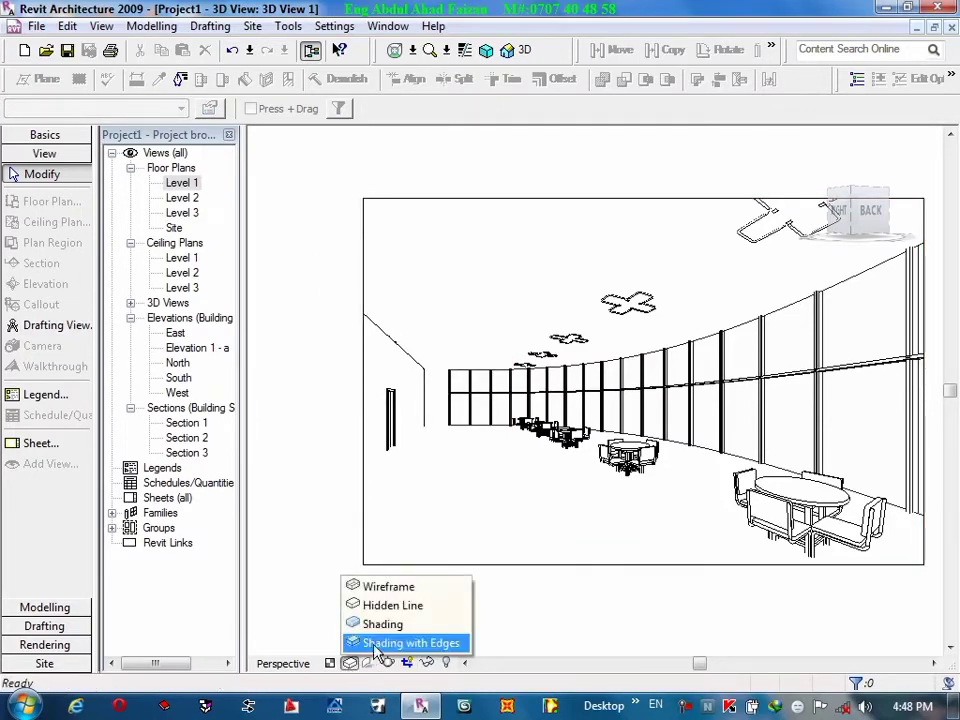
click(392, 636)
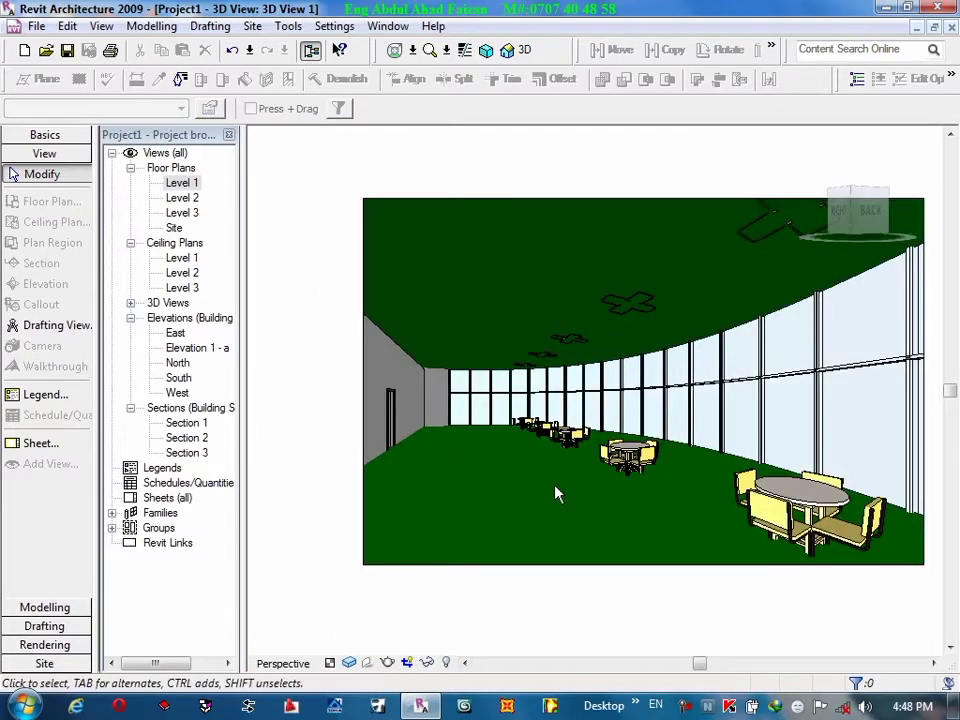
mouse_move(623, 501)
shift+middle_down()
mouse_move(483, 405)
mouse_move(435, 418)
mouse_move(460, 355)
mouse_move(452, 345)
shift+middle_up()
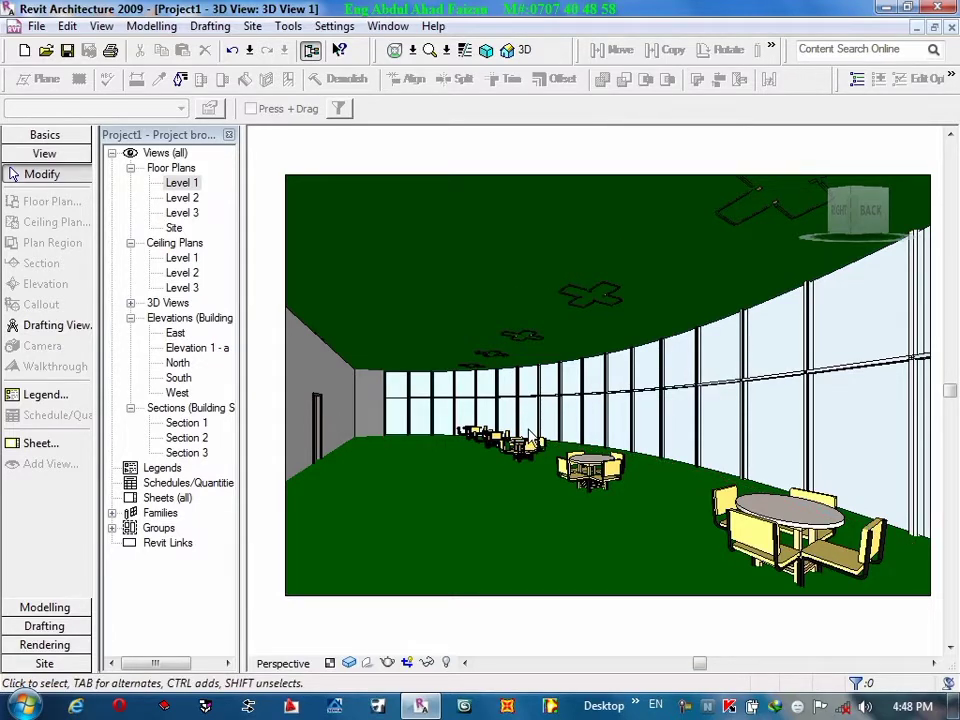
mouse_move(583, 482)
middle_down()
mouse_move(564, 480)
mouse_move(532, 440)
mouse_move(458, 389)
middle_up()
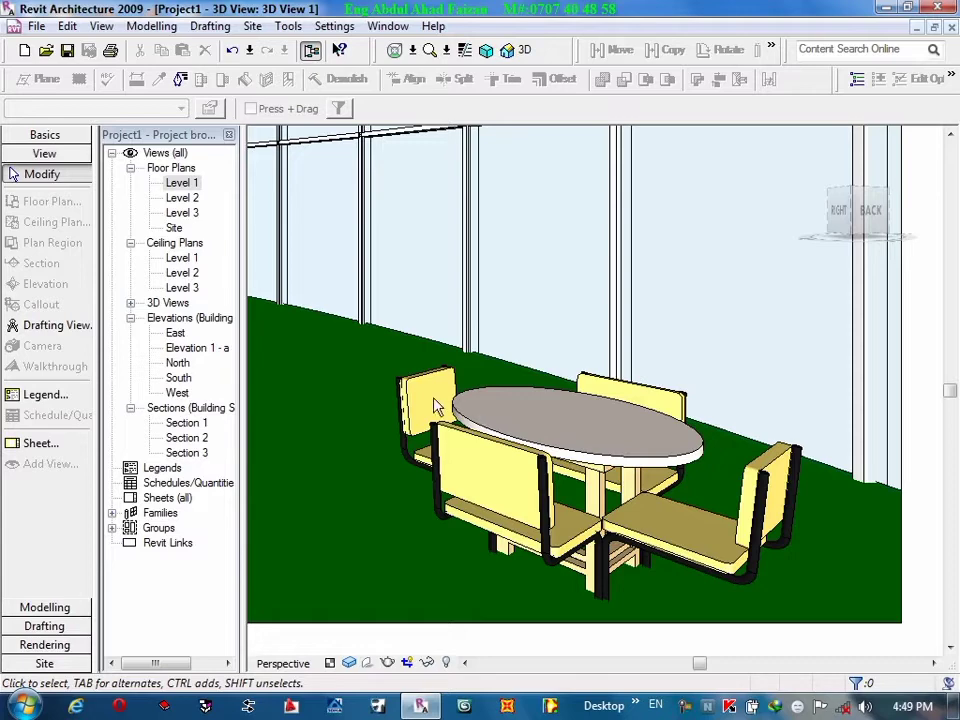
key(r)
key(r)
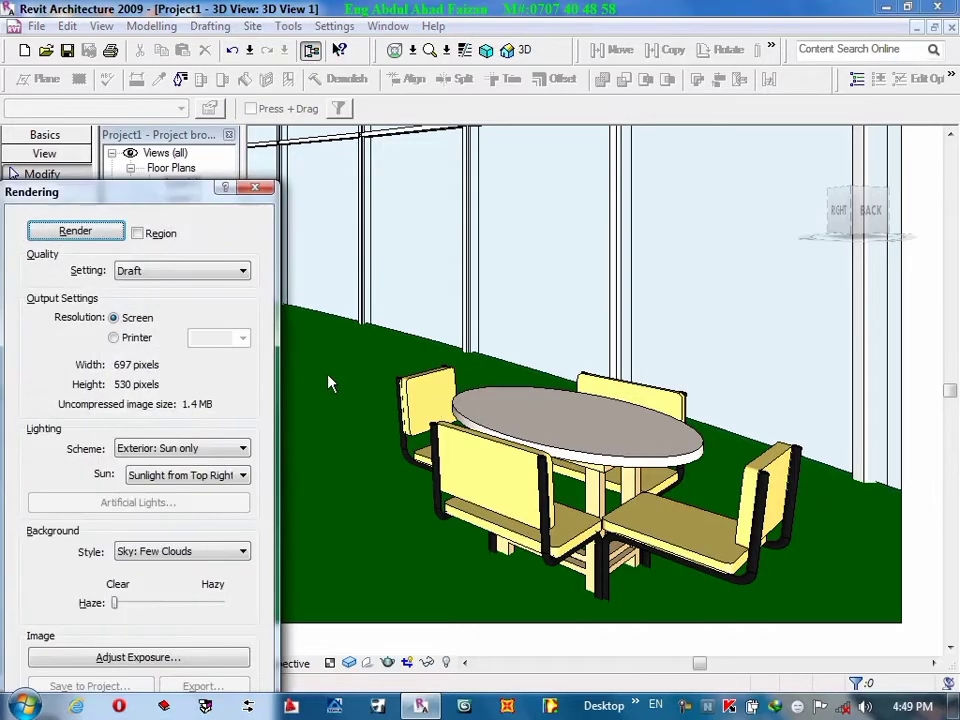
click(116, 234)
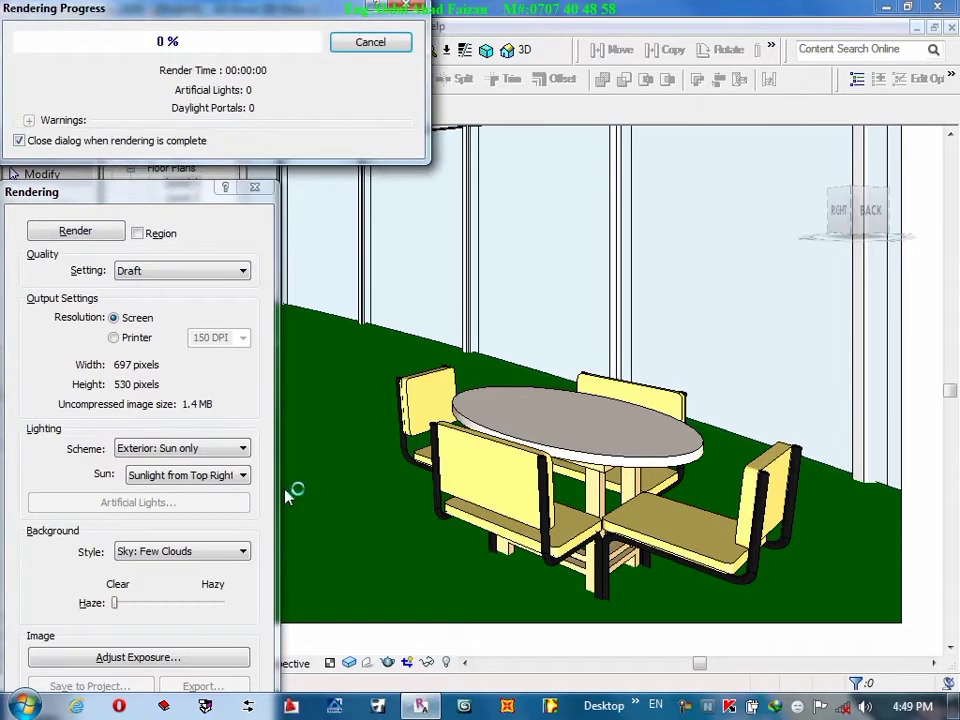
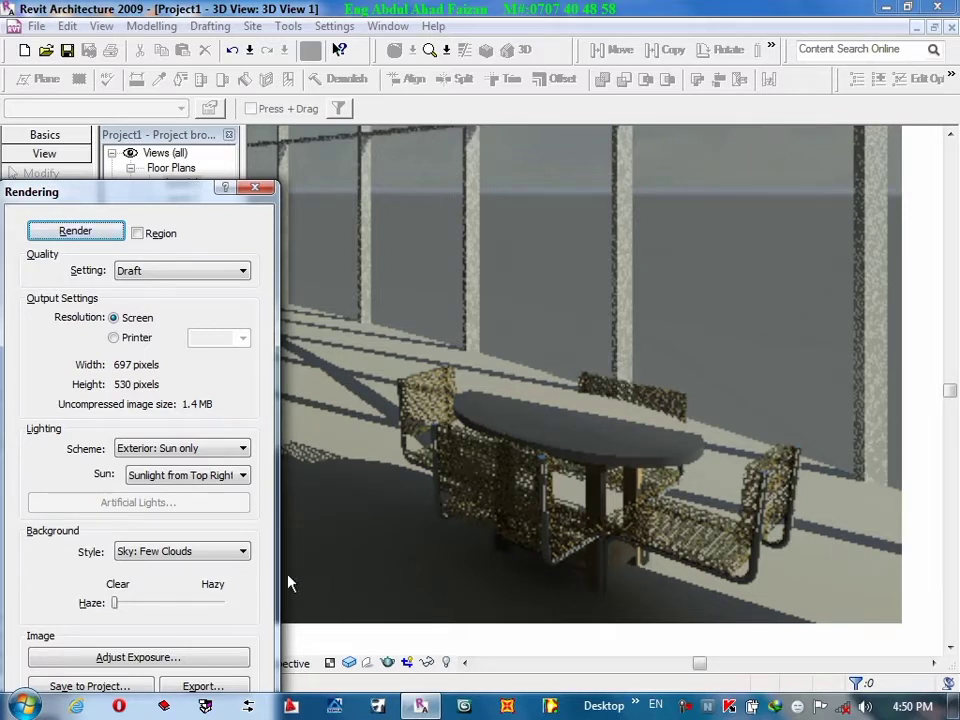
Close the finished rendering, show the default 3D view, then open the Level 2 floor plan.
click(262, 195)
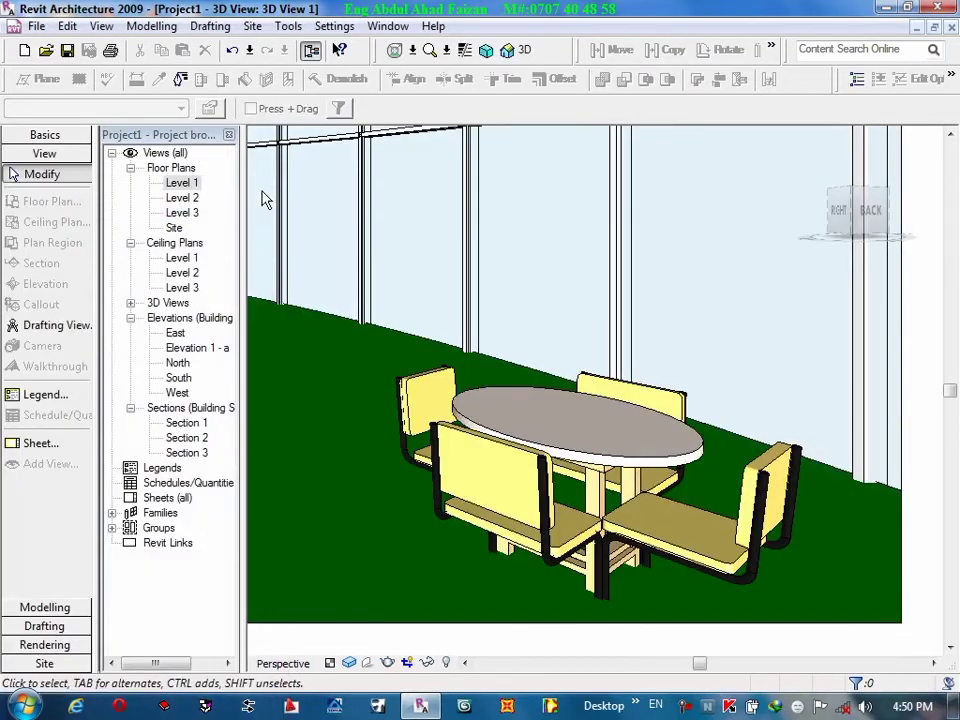
scroll(385, 255, down, 2)
scroll(386, 257, down, 3)
scroll(386, 257, down, 3)
scroll(490, 185, down, 2)
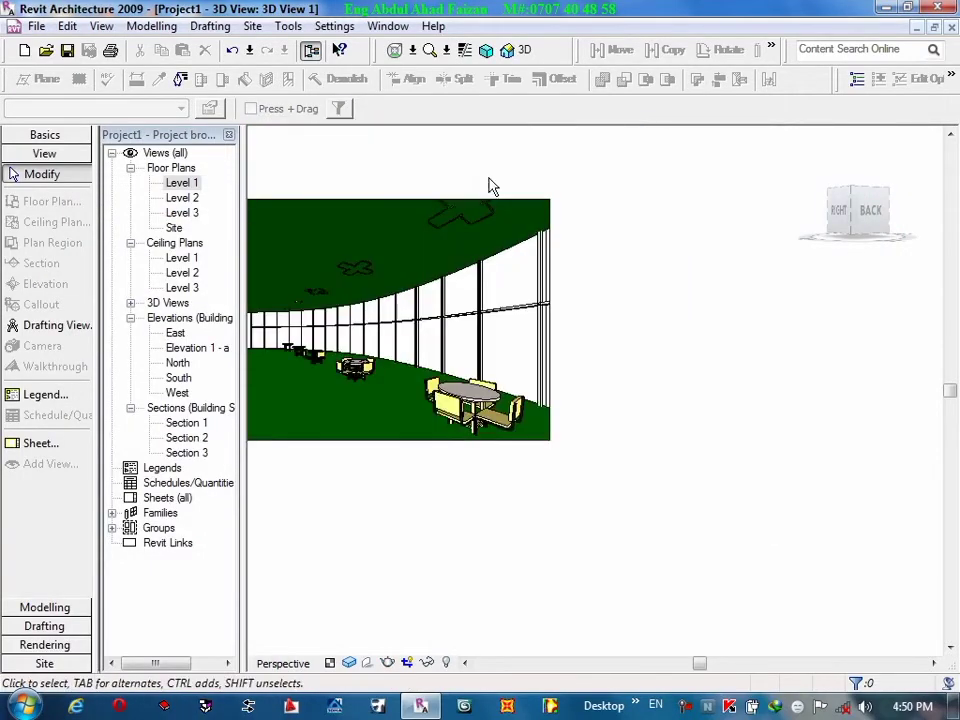
click(517, 50)
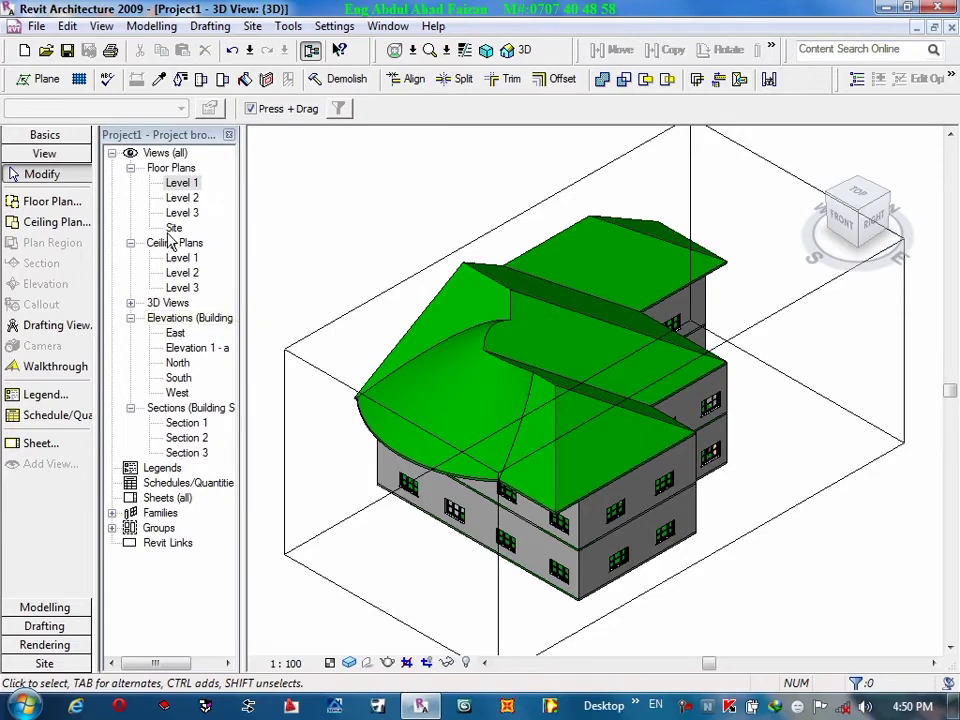
double_click(183, 198)
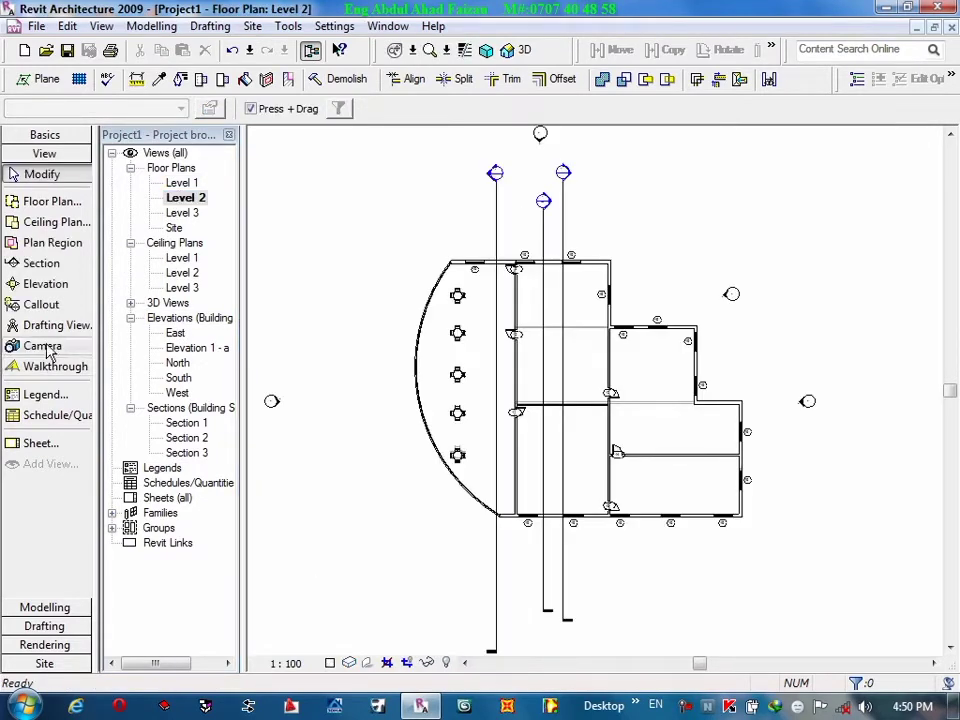
Place a camera from the top-left room across the curved wall to create 3D View 2, then open Level 1.
click(76, 348)
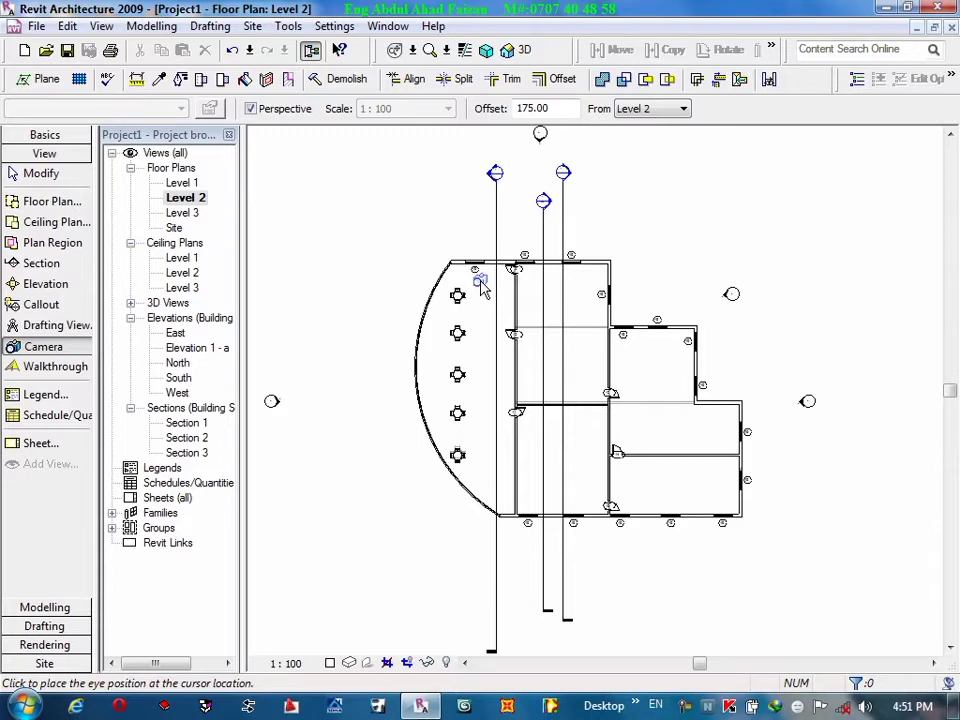
click(485, 274)
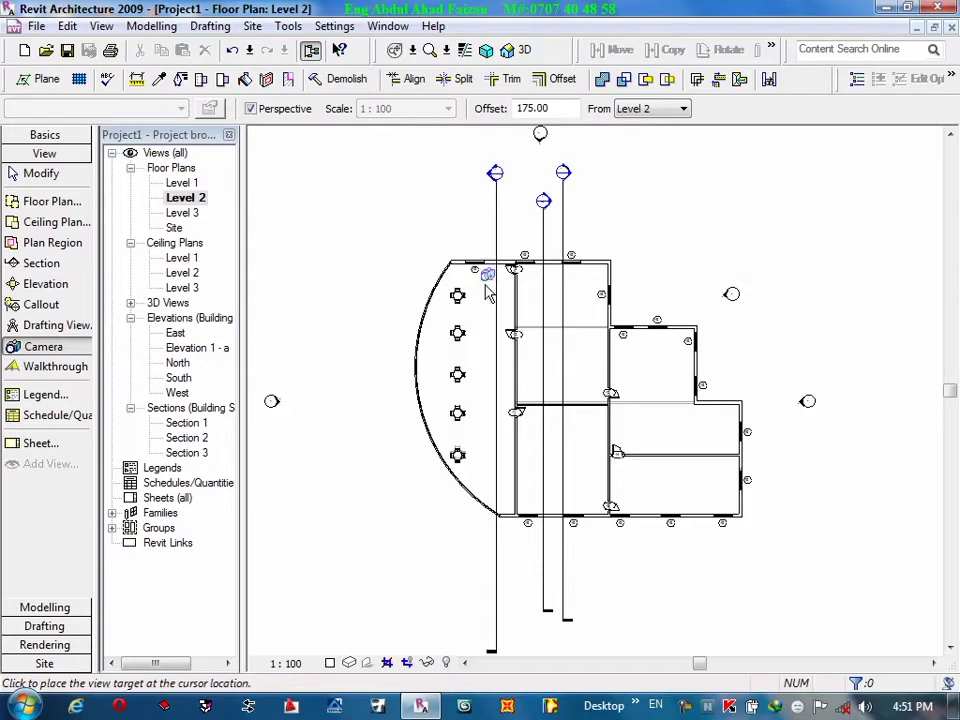
click(381, 521)
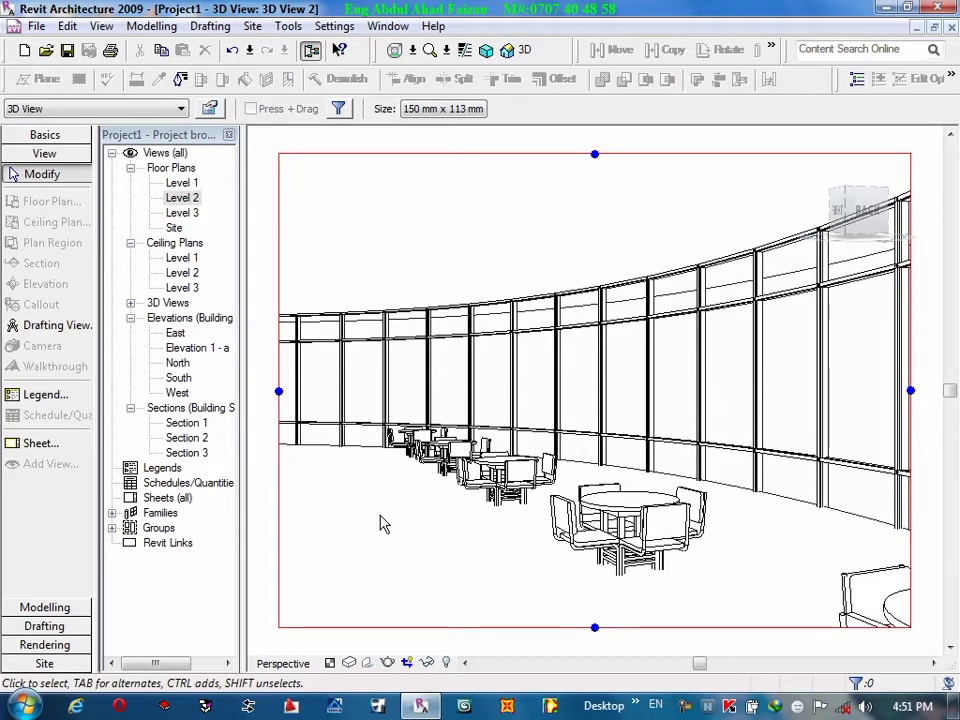
double_click(180, 184)
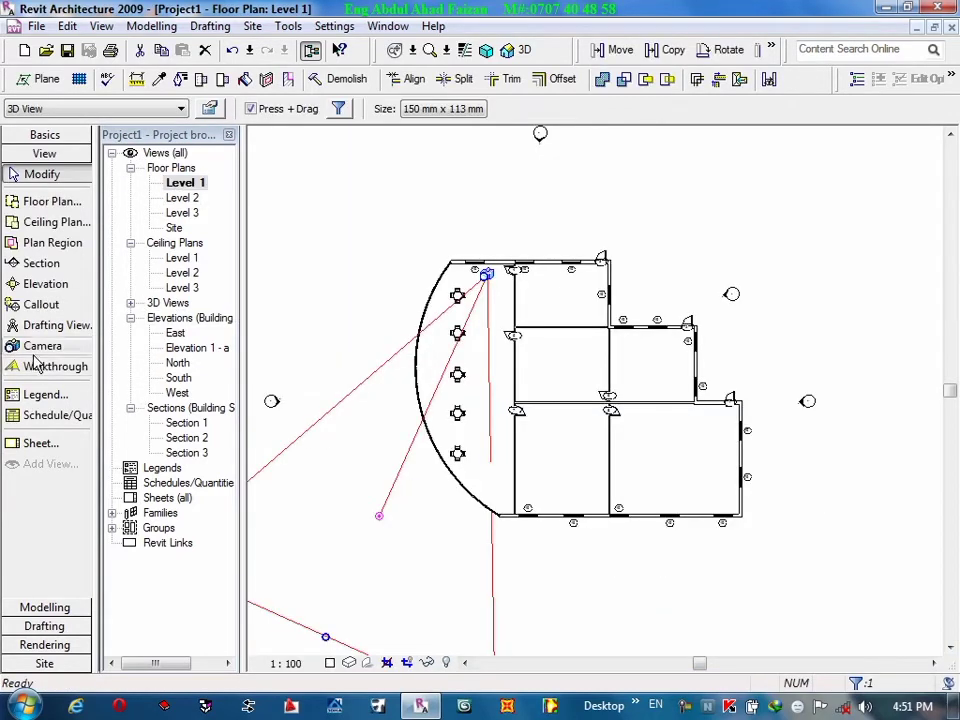
click(360, 268)
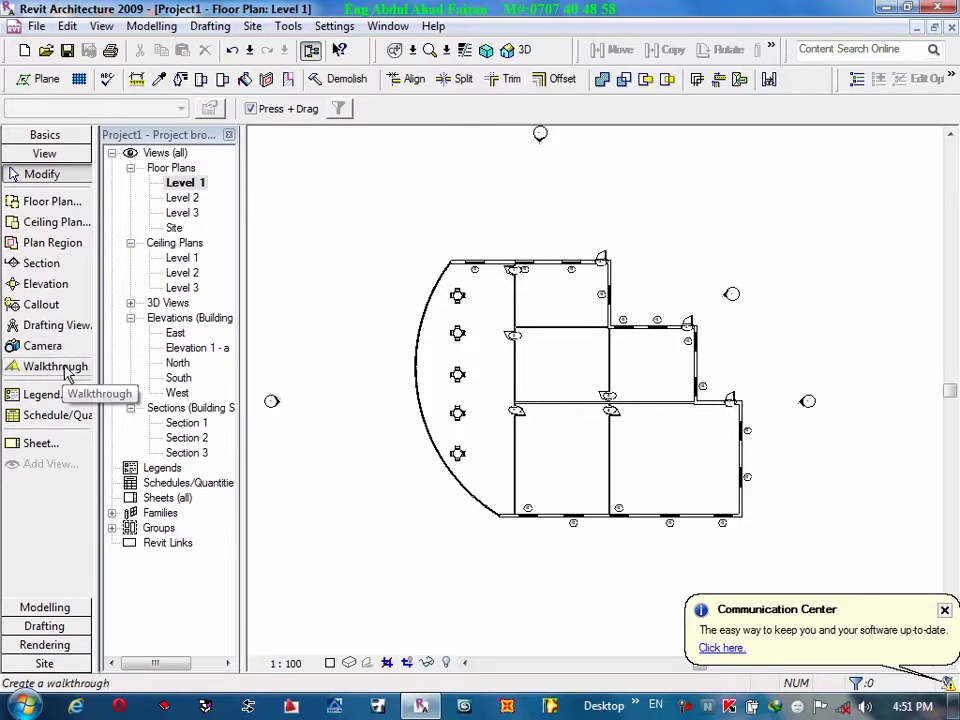
click(943, 611)
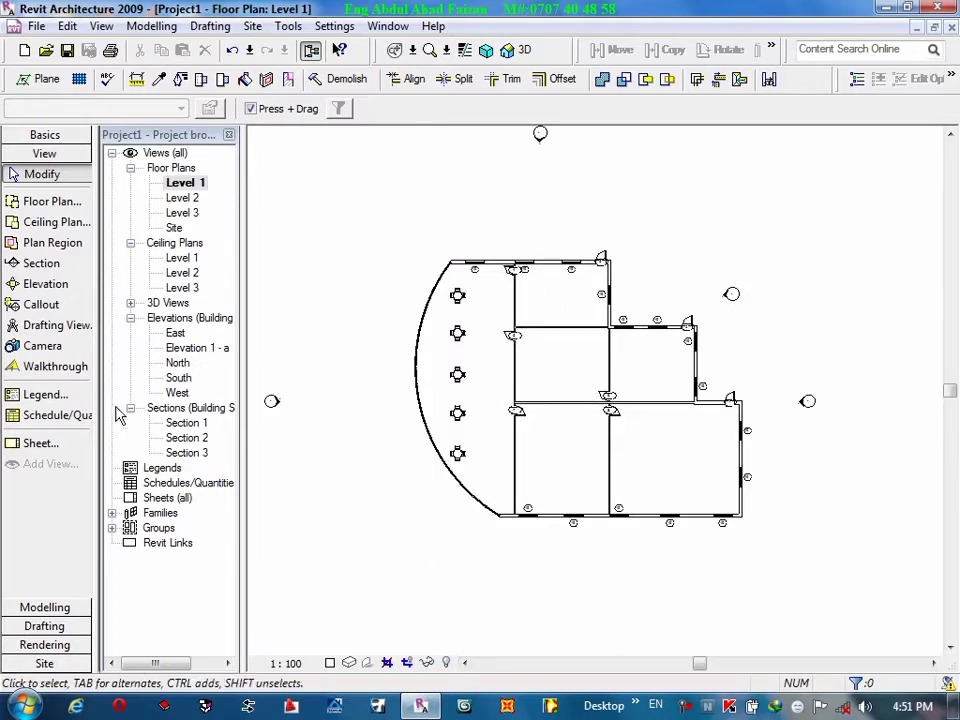
Draw a short walkthrough with one key frame in Level 1's right-hand room.
click(68, 372)
key(Escape)
click(76, 367)
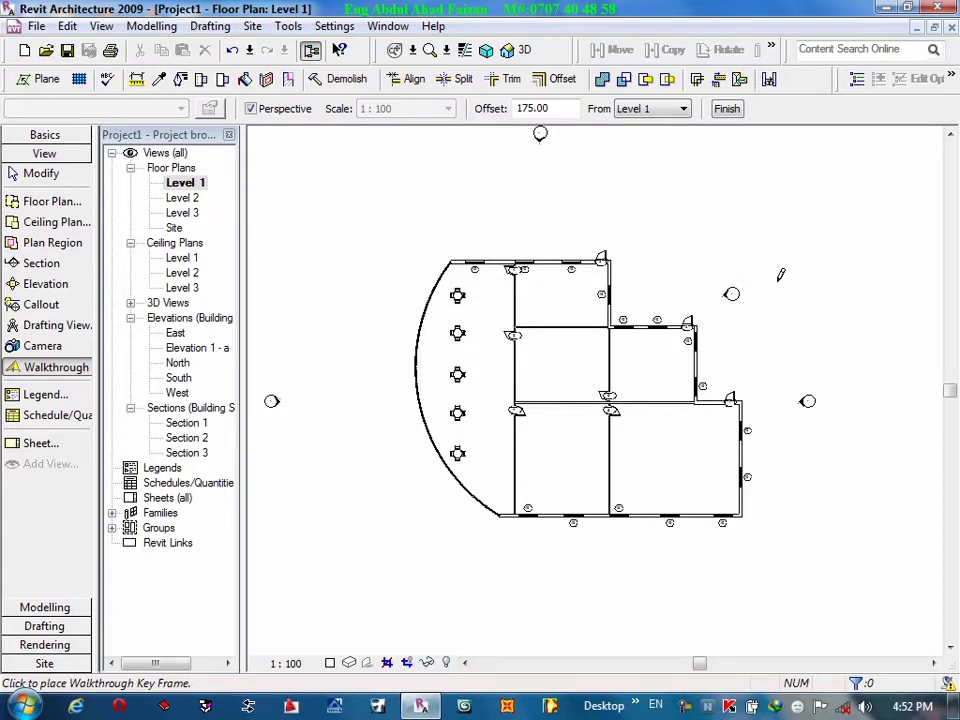
click(732, 330)
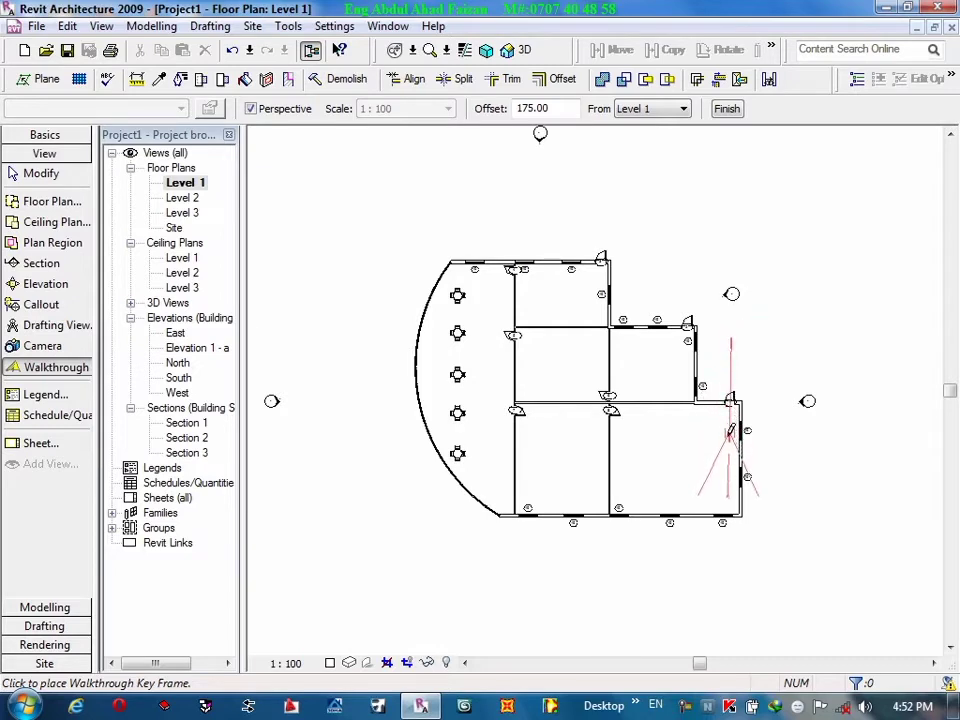
key(Escape)
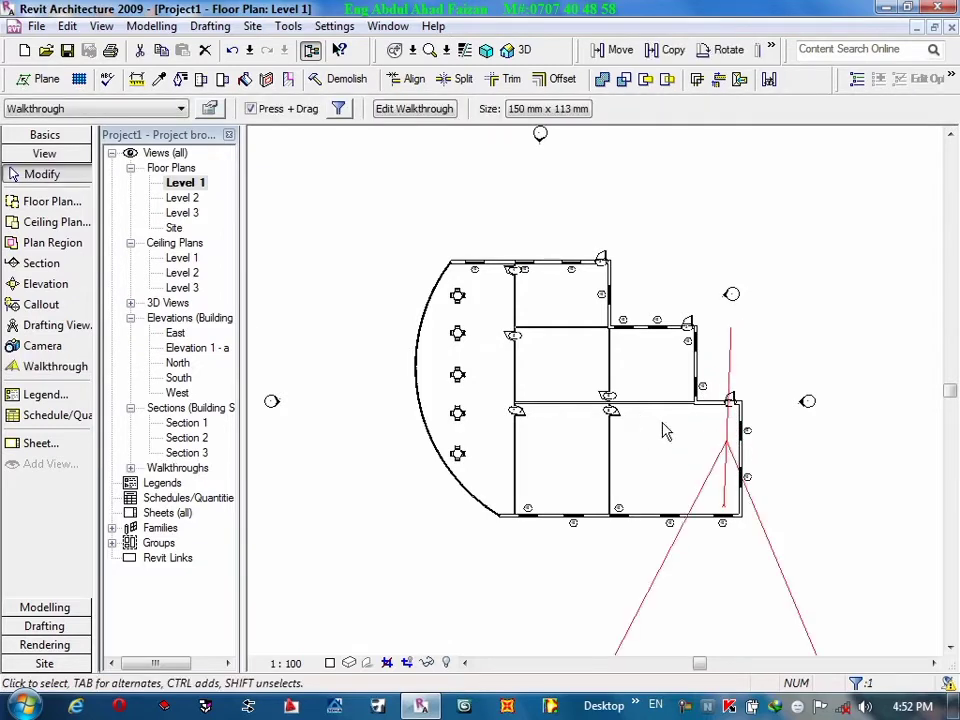
click(711, 418)
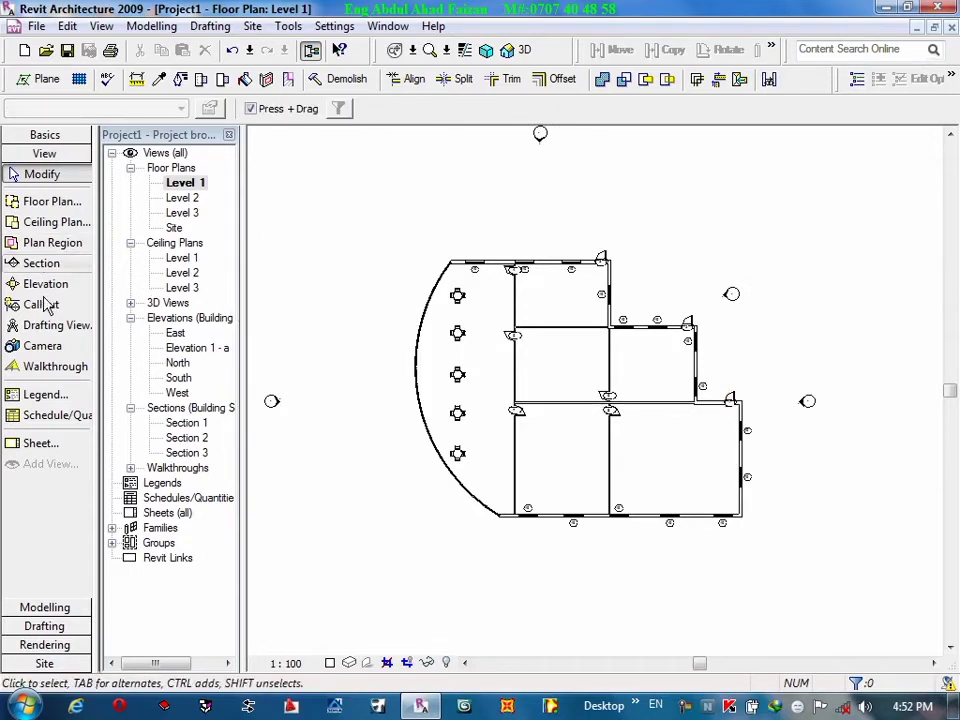
Draw Walkthrough 2 down the upper-right room, along the corridor and out past the curved wall.
click(30, 368)
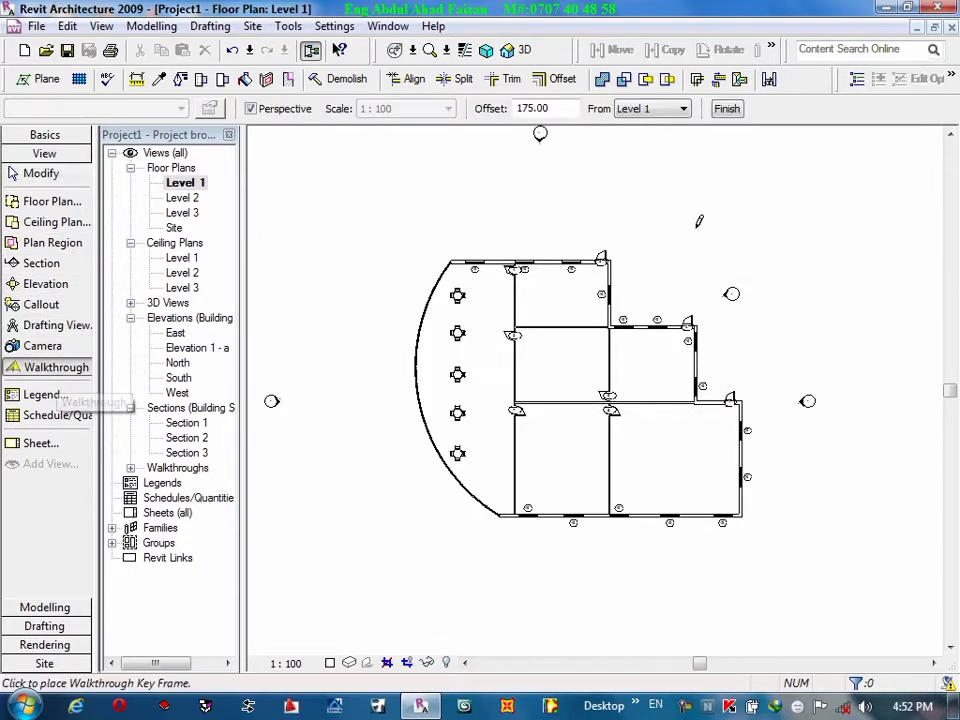
click(733, 318)
click(722, 412)
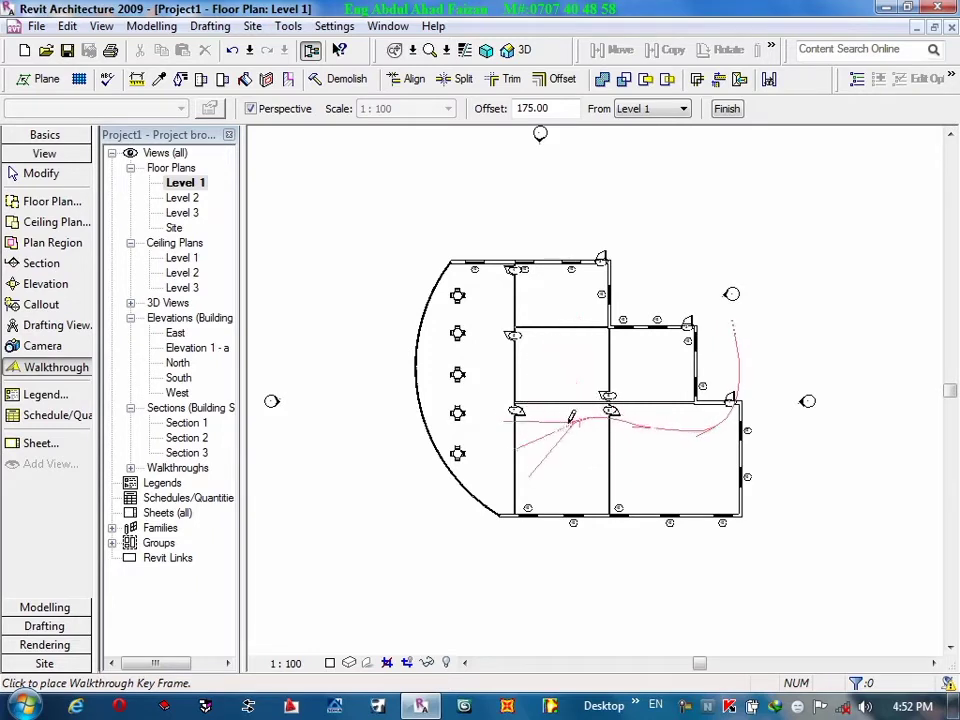
click(518, 408)
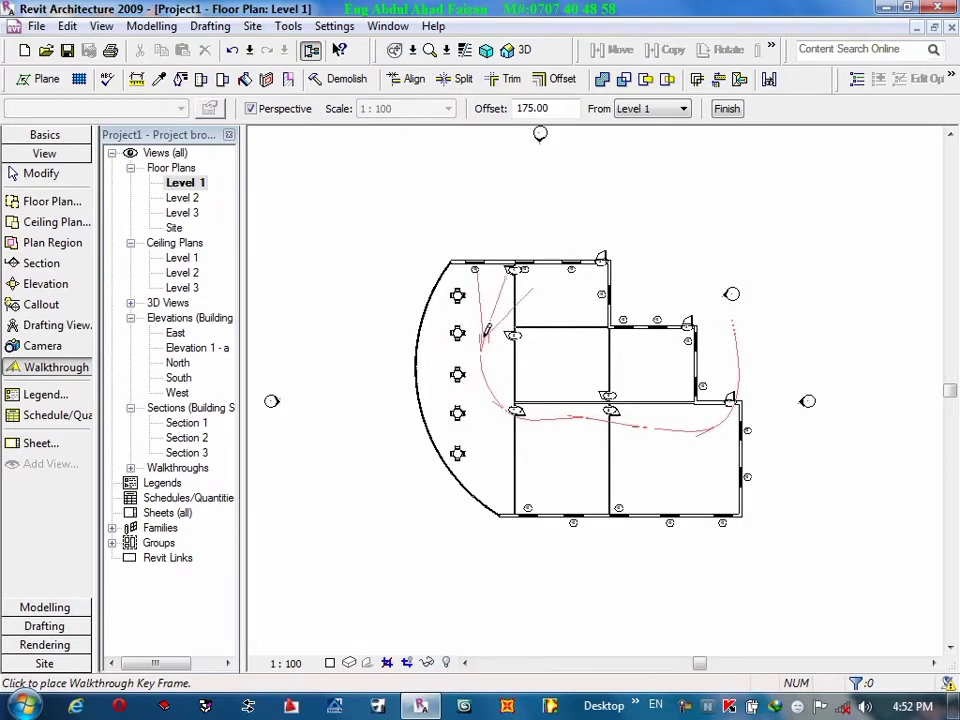
double_click(423, 250)
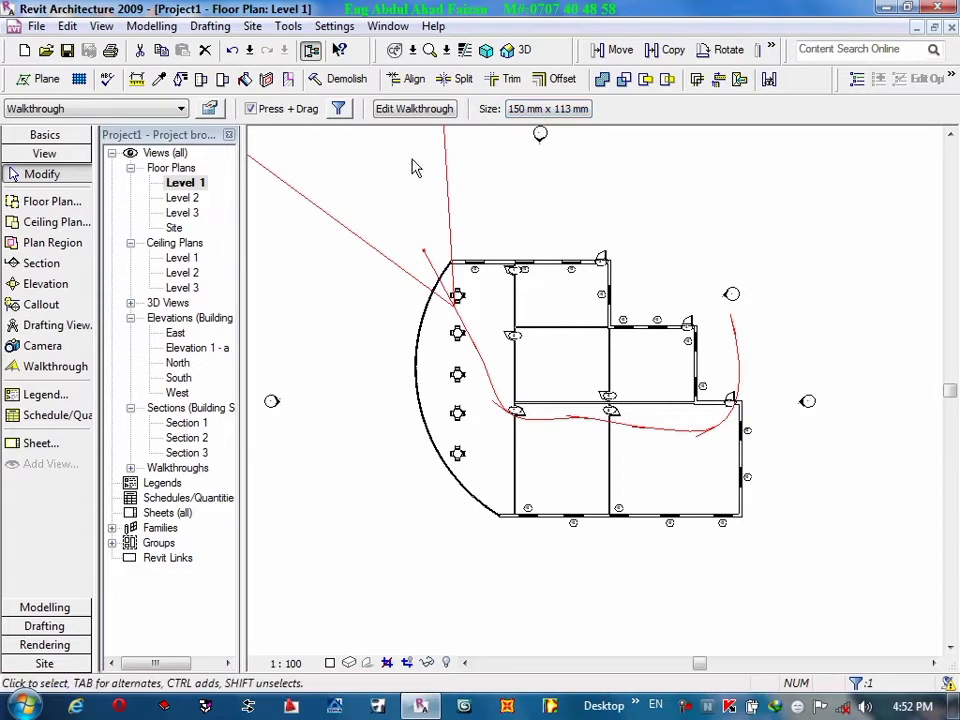
Rewind the Walkthrough 2 camera to frame 1 in edit mode.
click(432, 110)
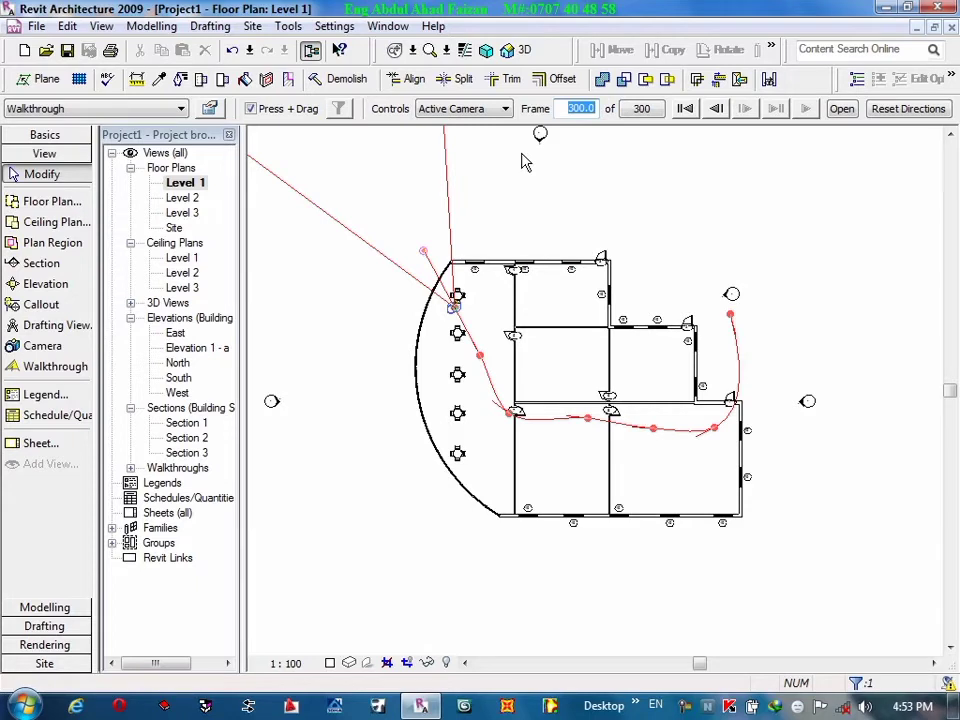
text(1)
key(Return)
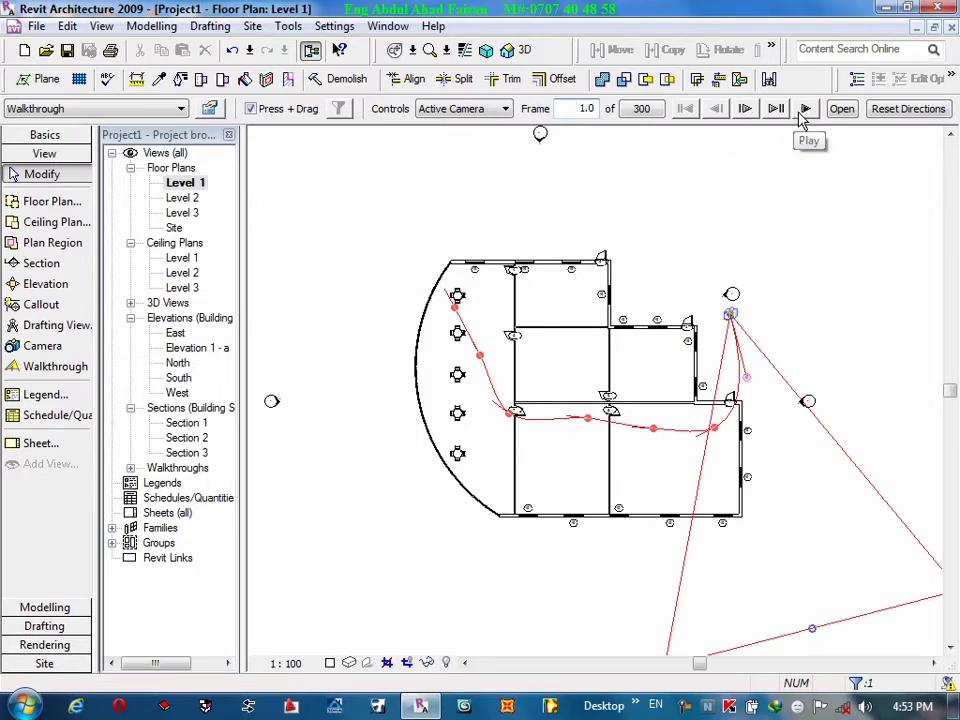
Play the walkthrough preview and stop it partway.
click(806, 111)
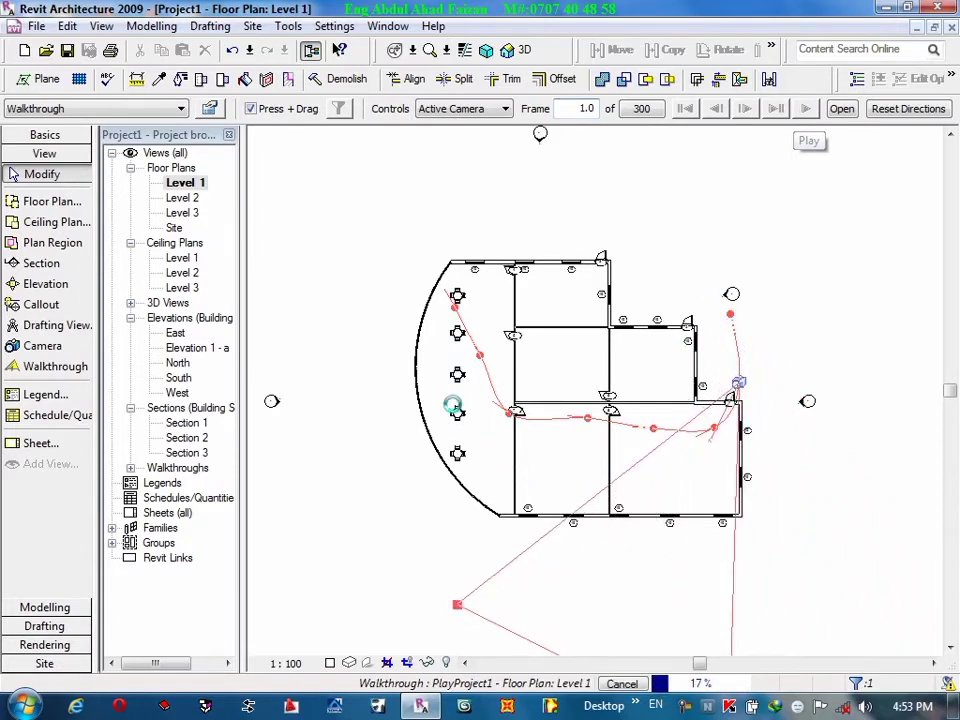
key(Escape)
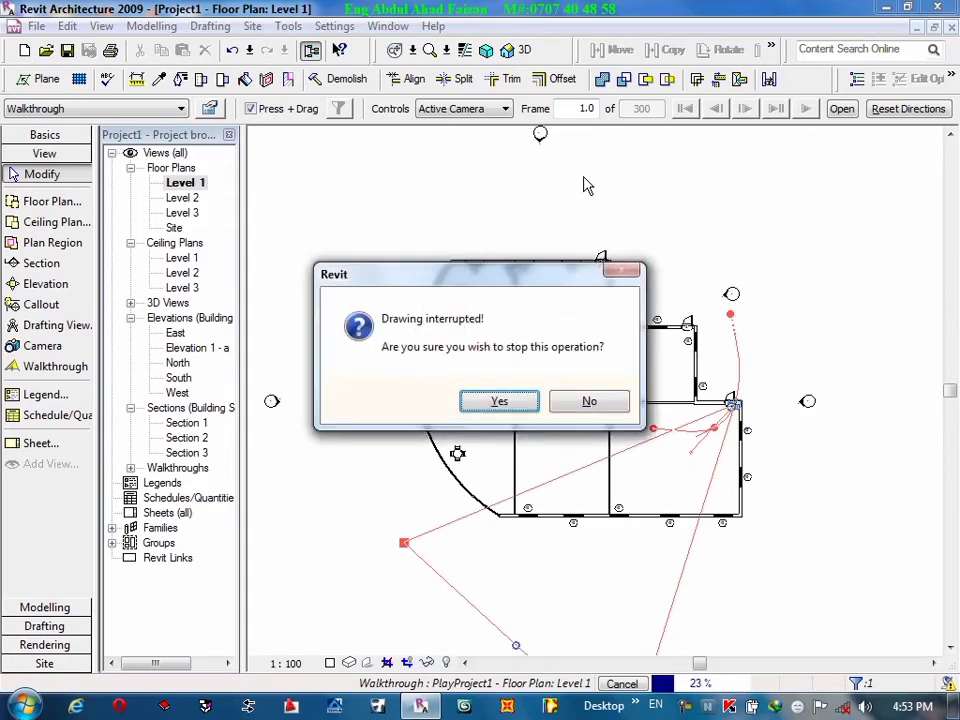
click(506, 404)
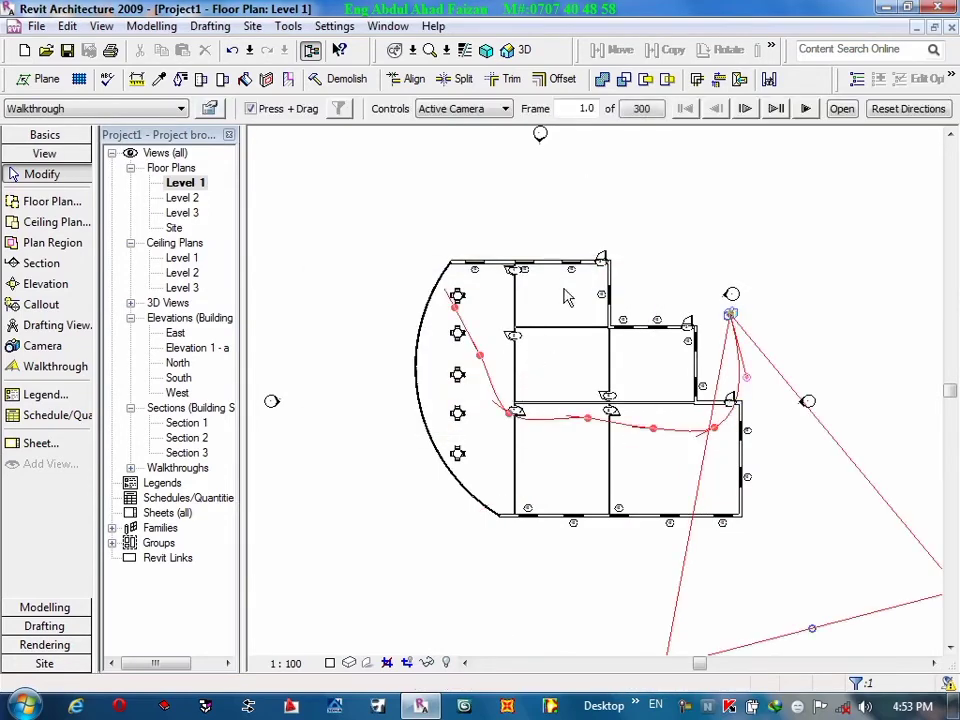
Open Walkthrough 1 from the expanded Walkthroughs group in the Project Browser.
click(510, 51)
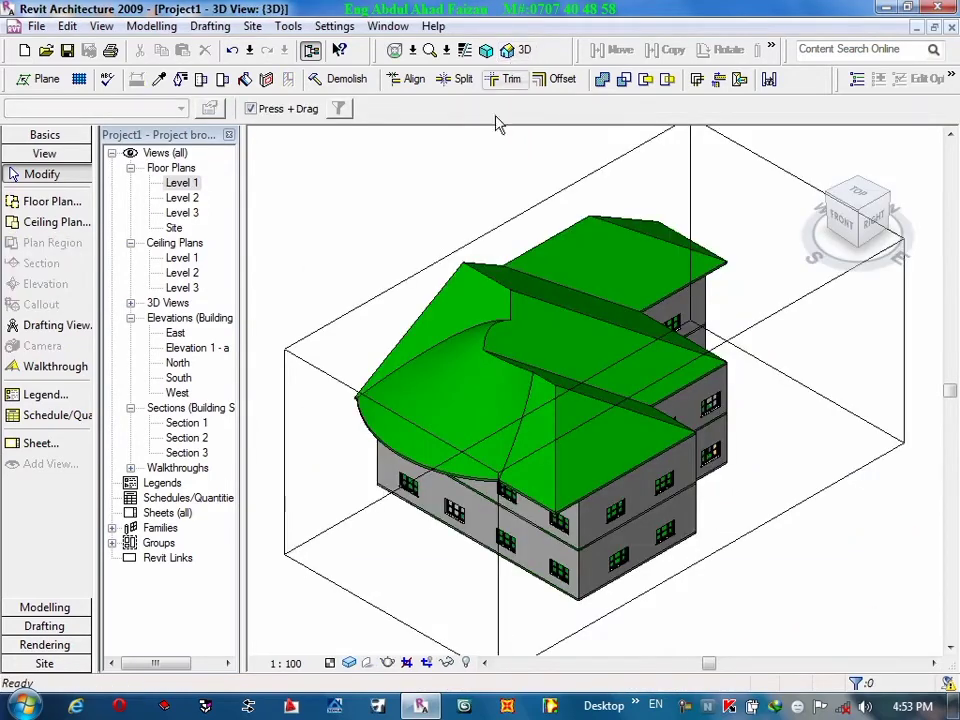
scroll(333, 303, down, 2)
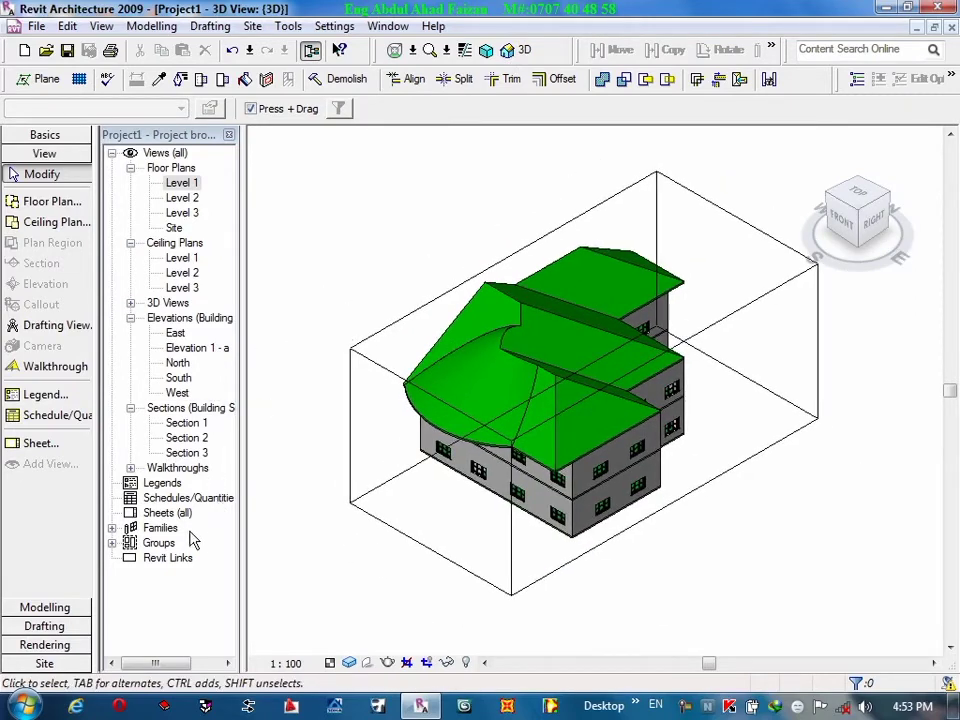
click(168, 470)
click(130, 468)
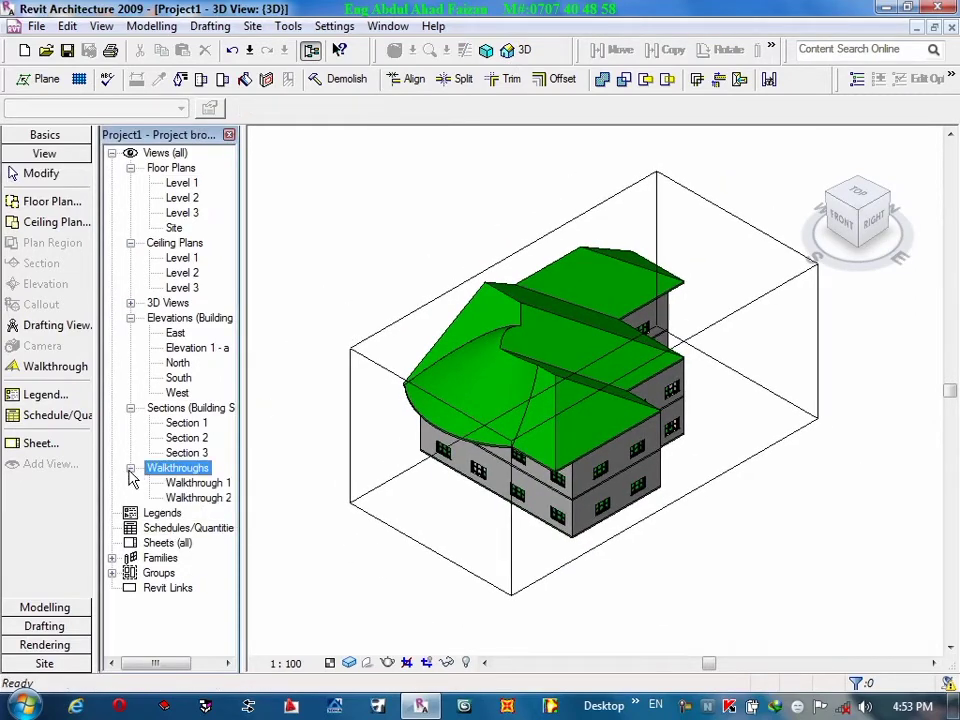
double_click(198, 483)
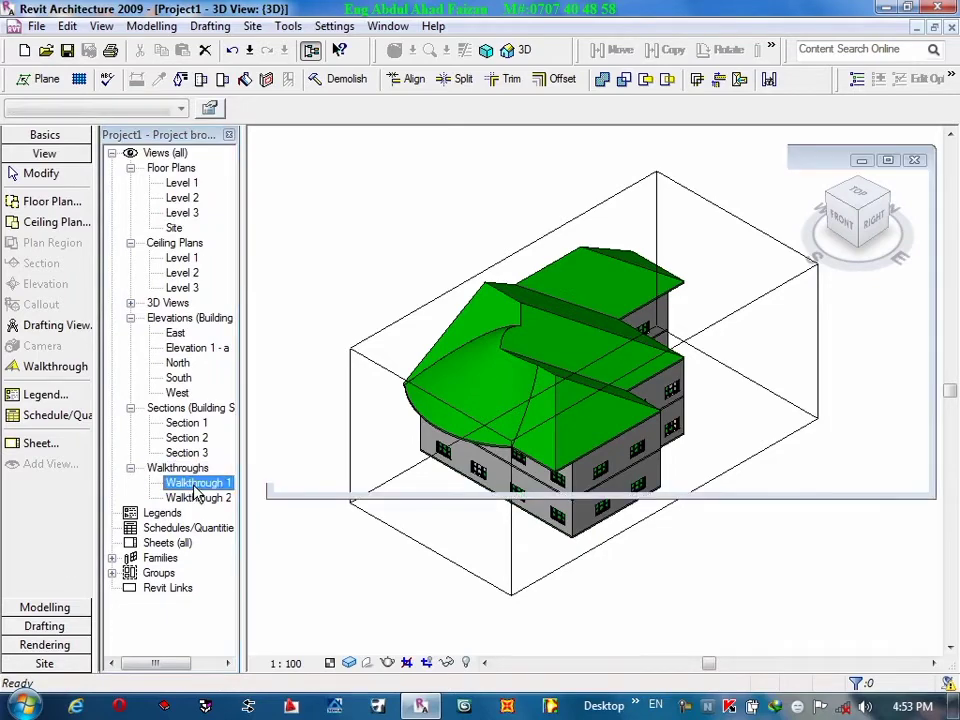
scroll(504, 268, down, 1)
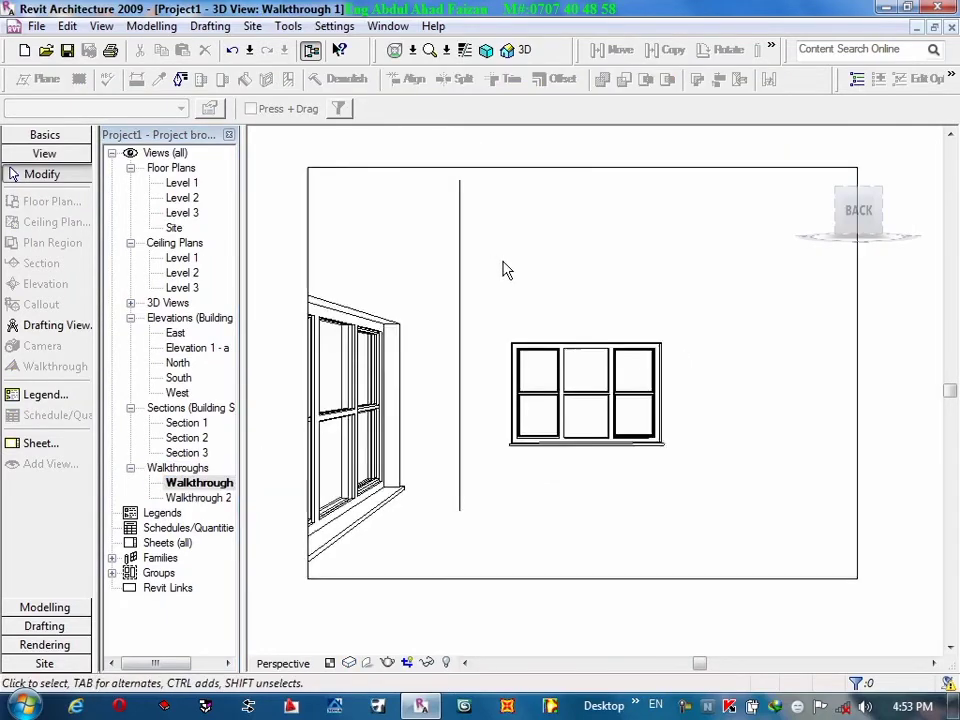
scroll(516, 291, down, 1)
scroll(484, 350, down, 1)
Rewind Walkthrough 1 to frame 1, play it, and stop the playback.
click(443, 257)
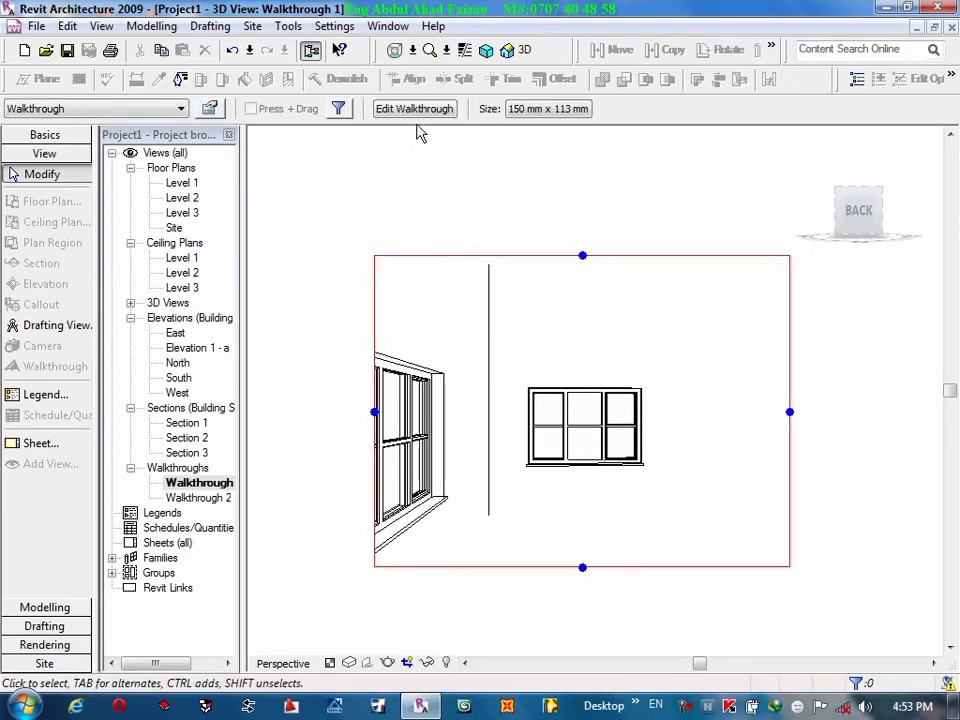
click(420, 112)
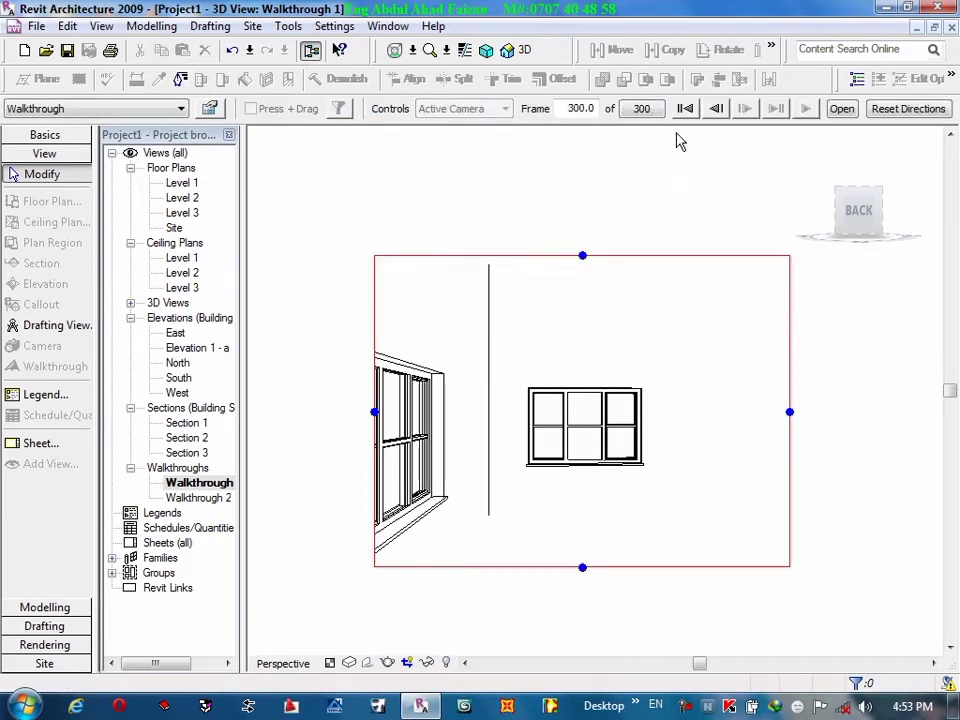
drag(597, 106, 561, 111)
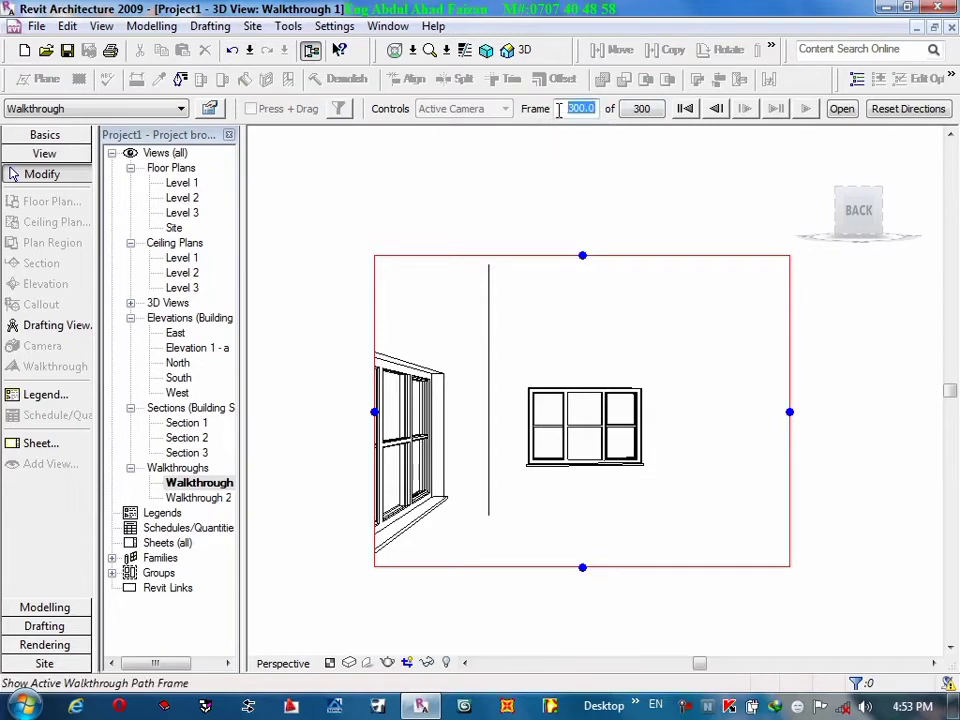
text(1)
key(Return)
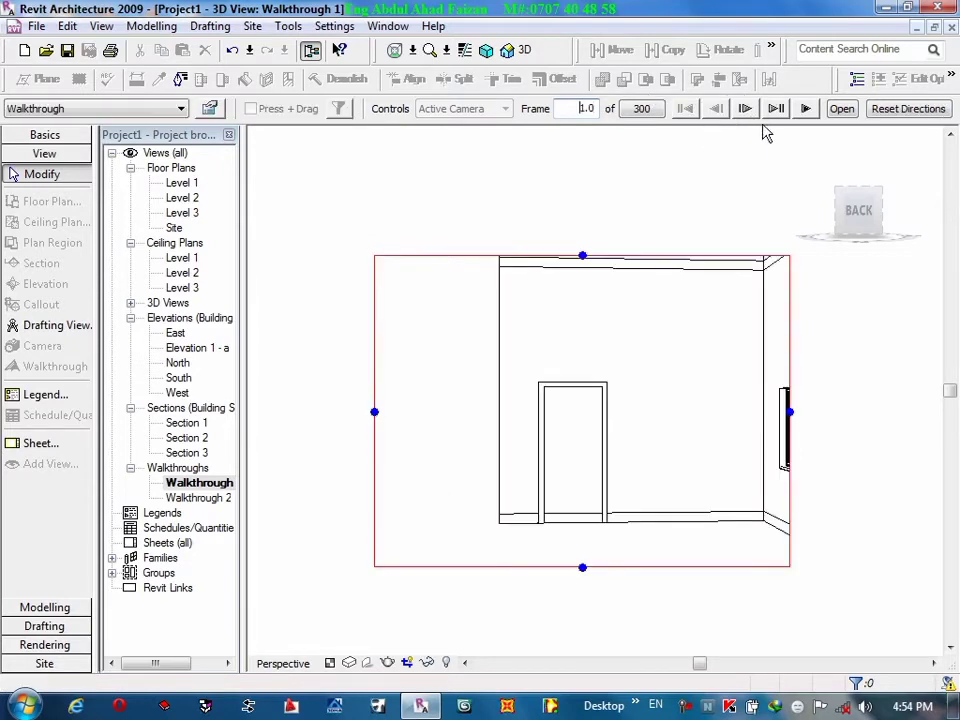
click(808, 111)
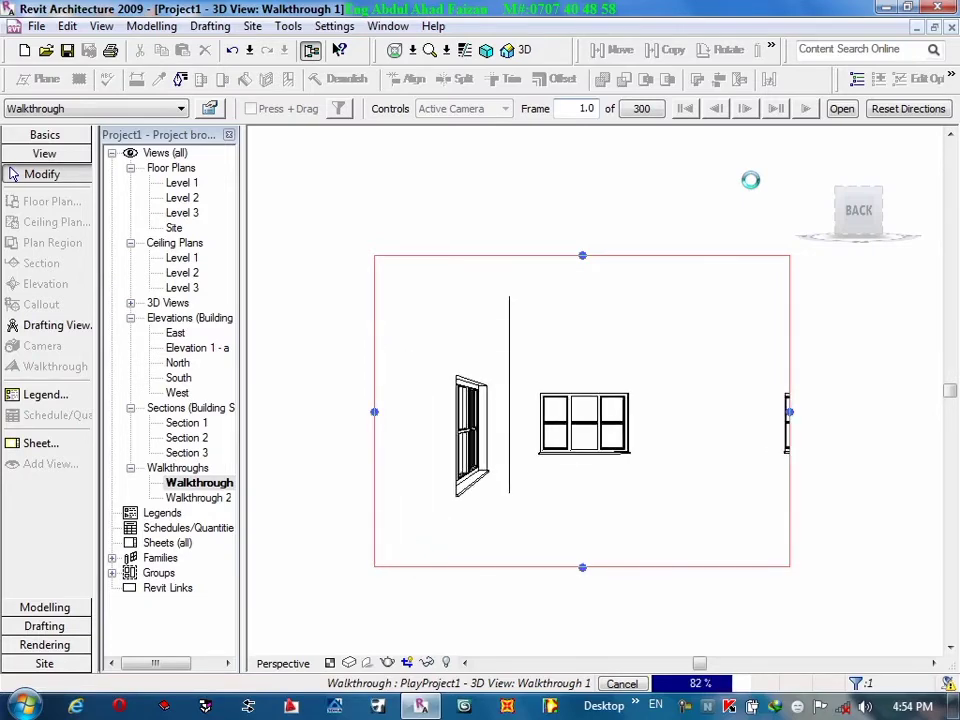
key(Escape)
click(499, 402)
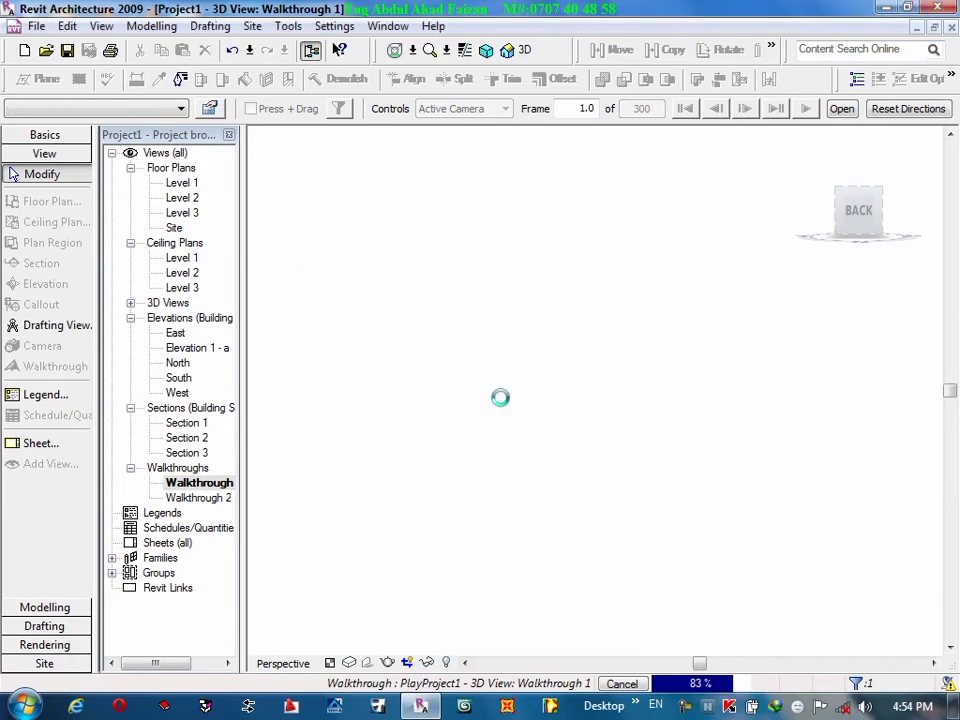
Switch the view to Shading with Edges and replay the walkthrough, stopping at frame 273.
click(364, 663)
click(375, 648)
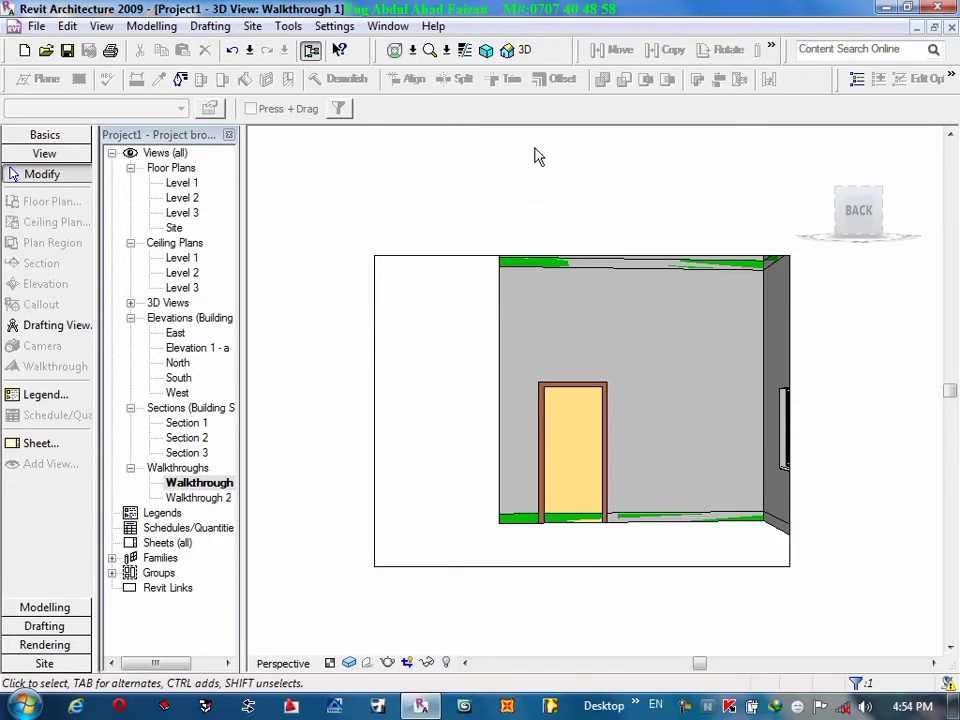
click(420, 262)
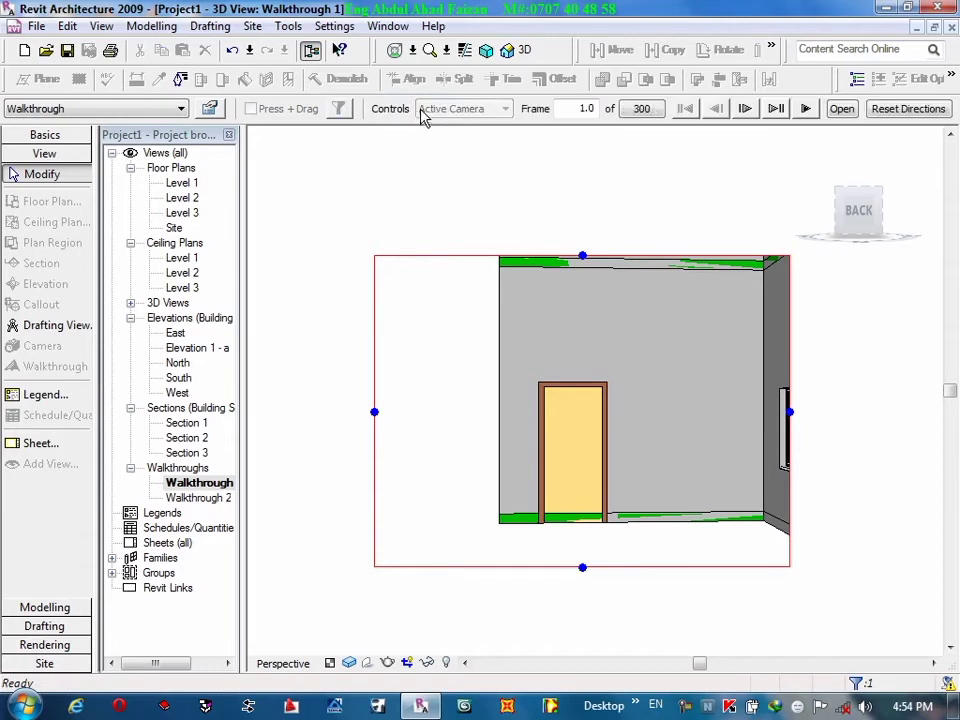
click(805, 109)
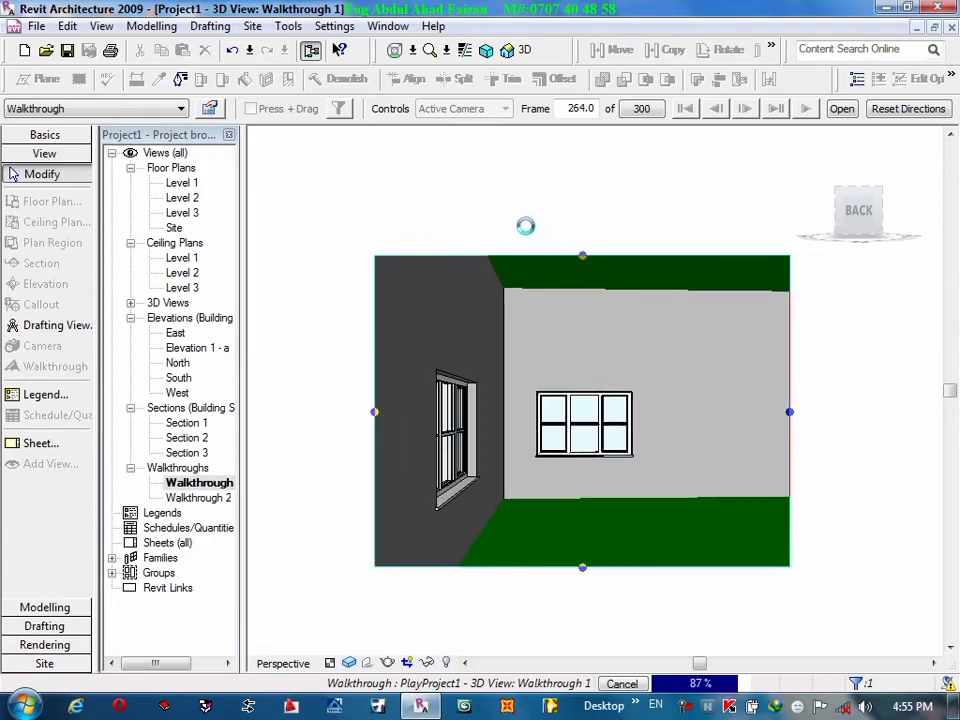
key(Escape)
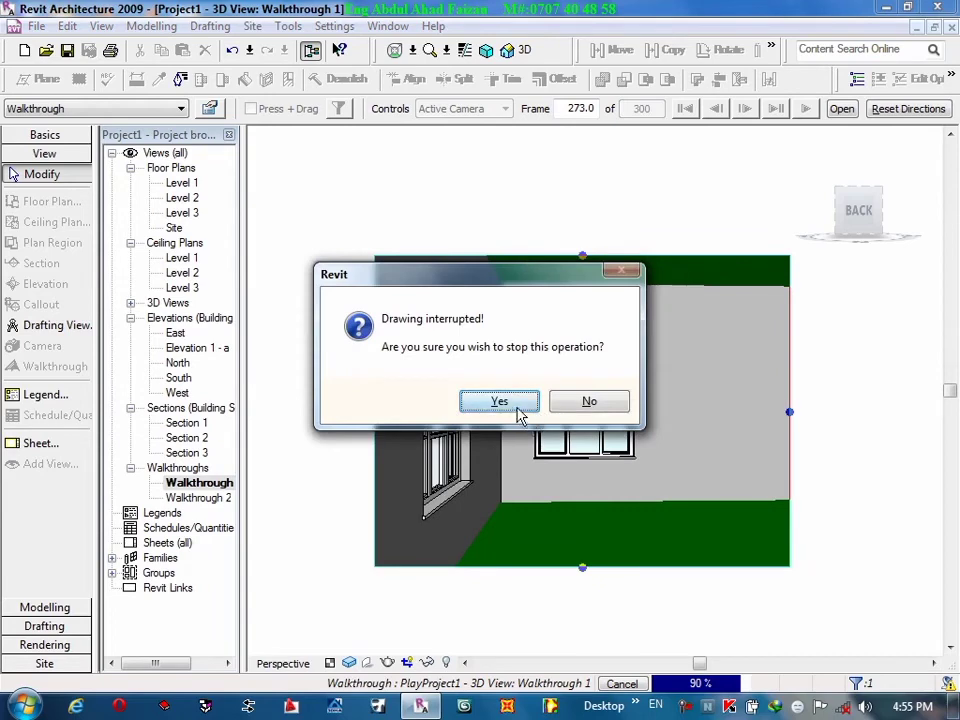
click(518, 410)
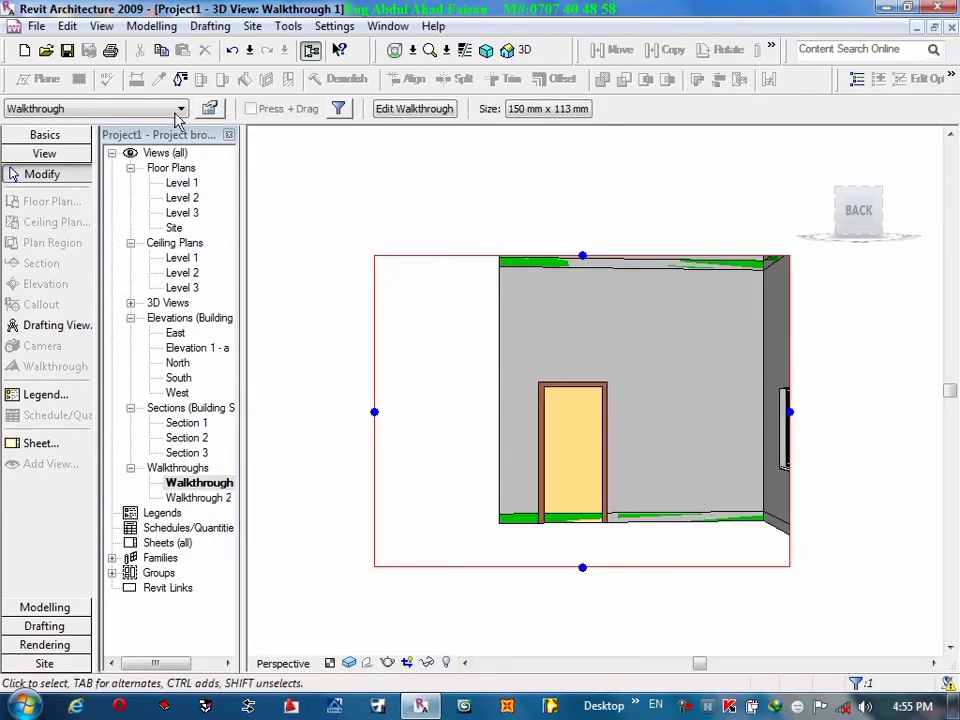
Export Walkthrough 1 as a movie with all 300 frames at 15 frames per second.
click(38, 27)
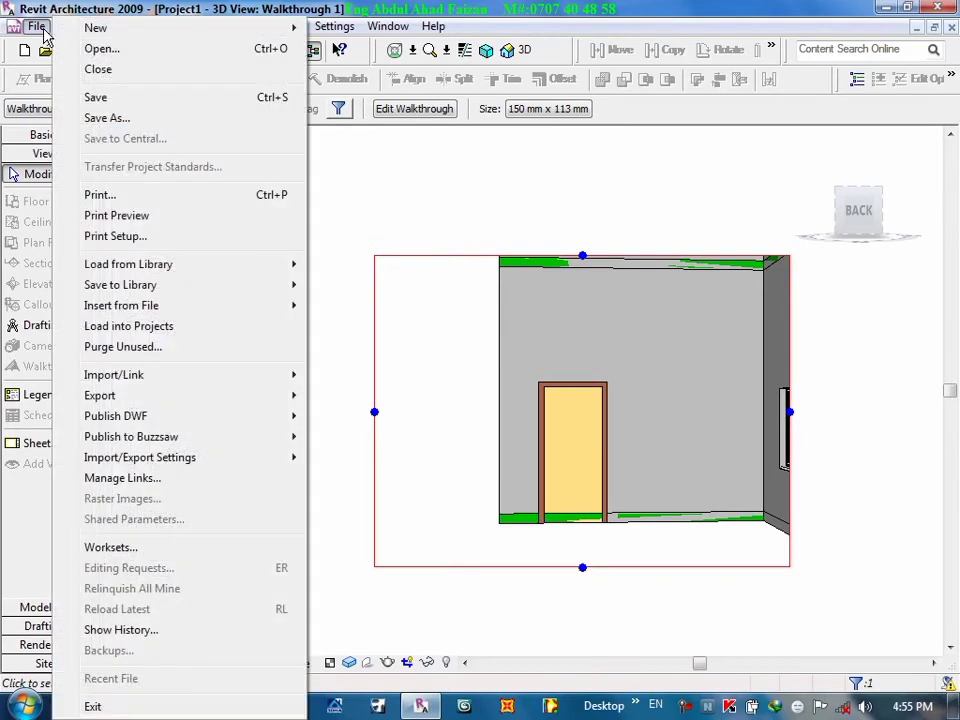
mouse_move(100, 395)
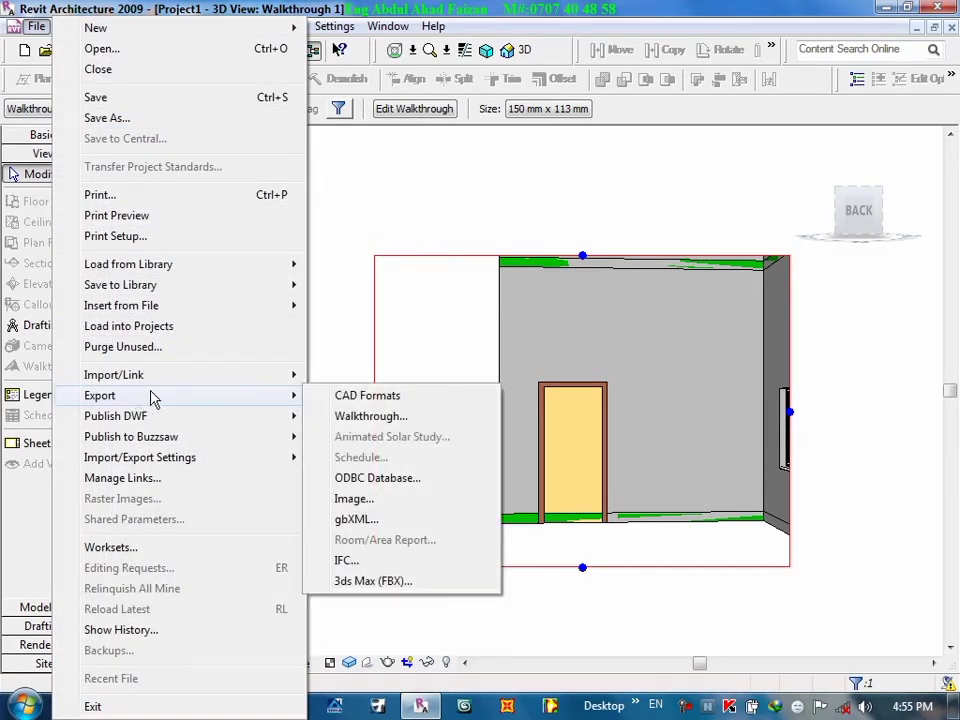
click(360, 420)
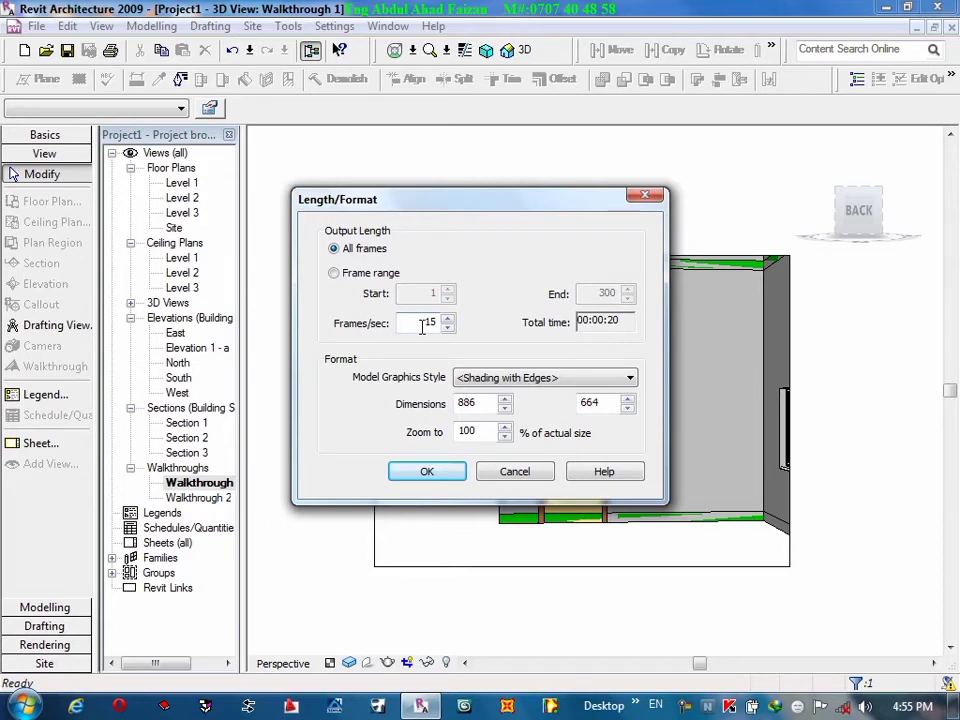
click(446, 327)
click(438, 472)
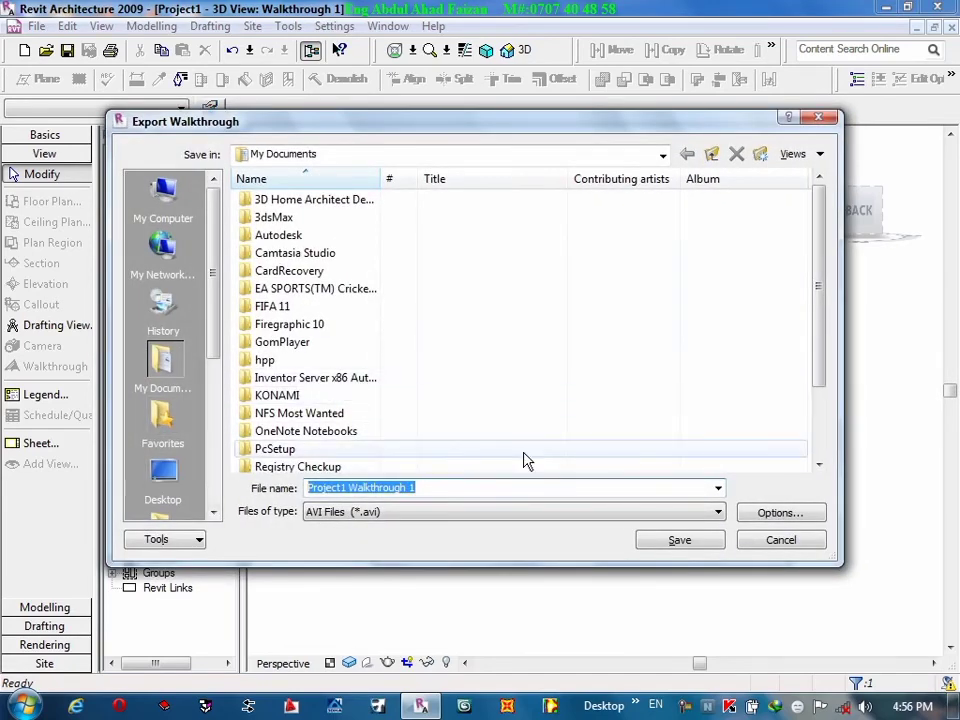
Save 'Project1 Walkthrough 1' to the Desktop as a Full Frames (Uncompressed) AVI.
click(163, 478)
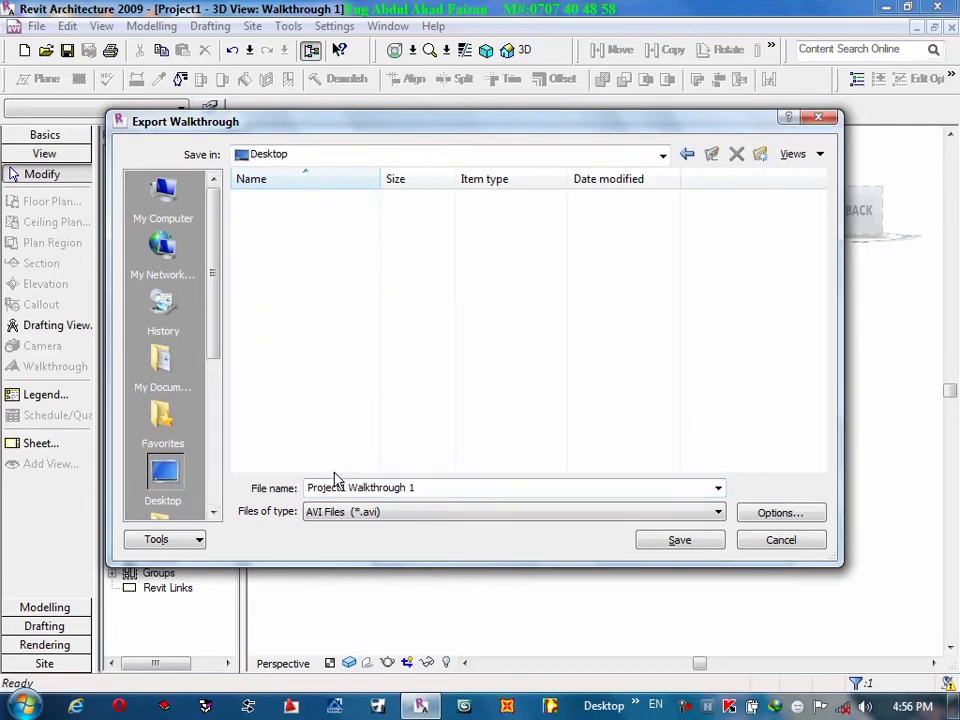
click(676, 540)
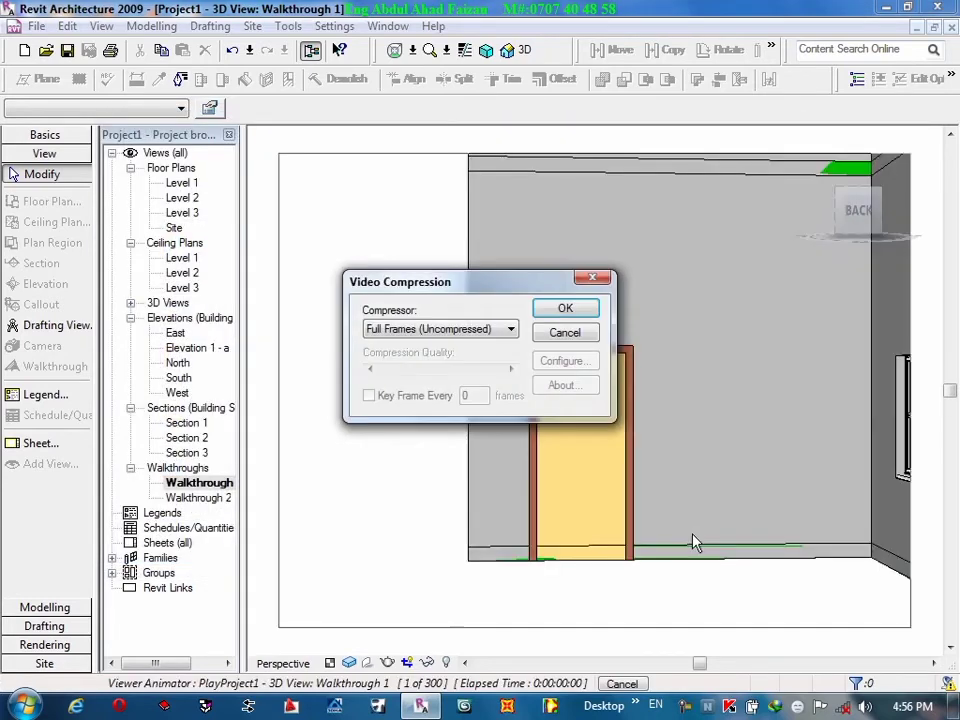
click(566, 310)
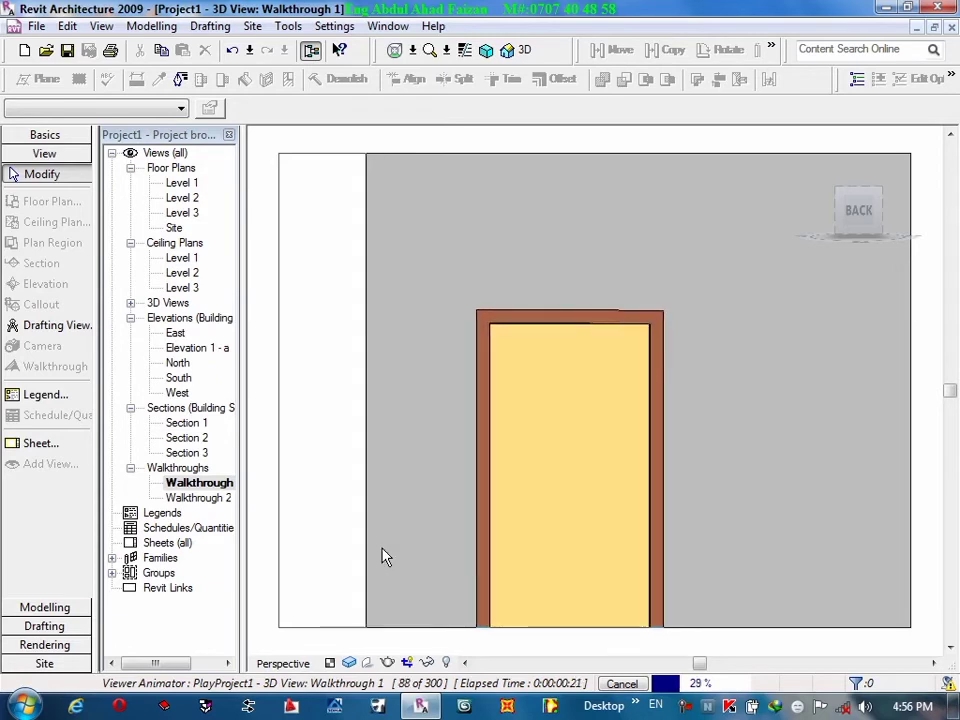
Stop the export at frame 89 and minimise Revit.
key(Escape)
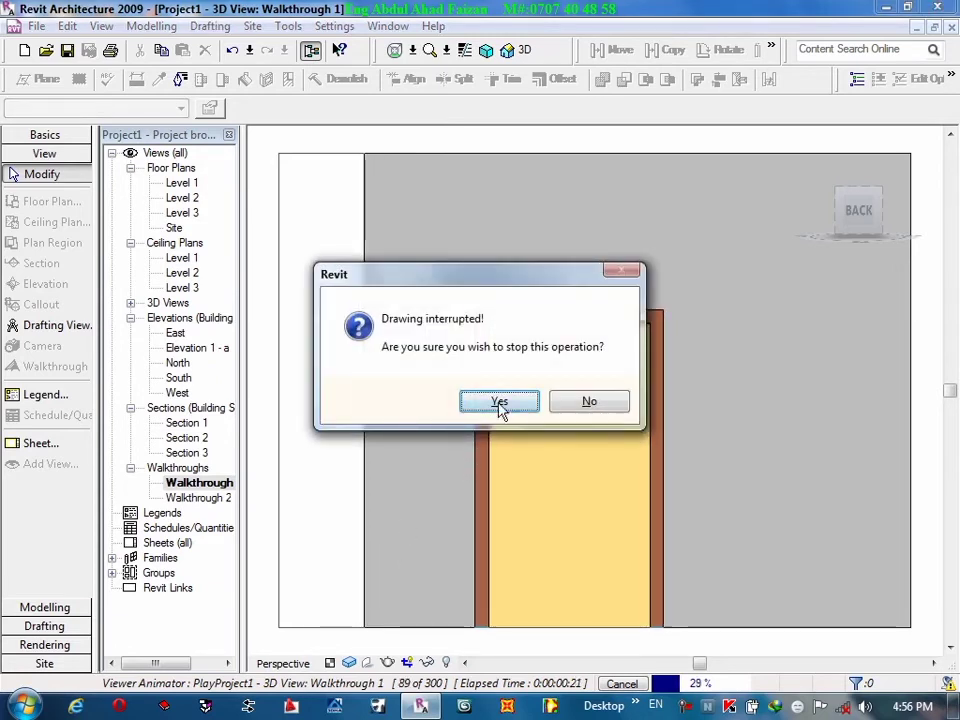
click(499, 402)
click(900, 9)
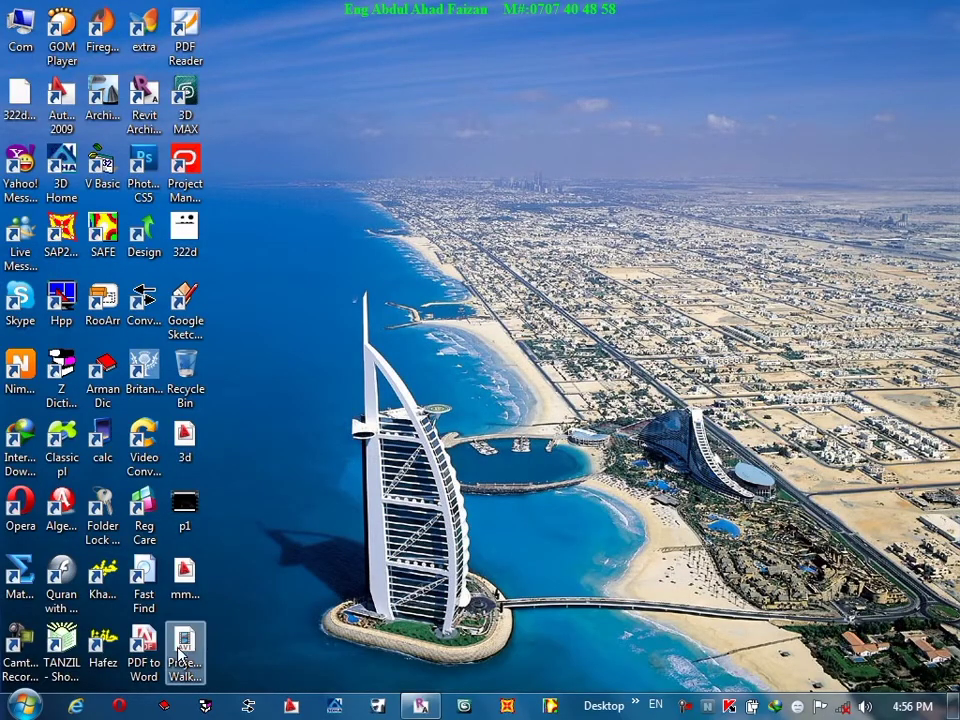
Play the Project1 Walkthrough 1 AVI in Windows Media Player, then return to Revit.
double_click(182, 652)
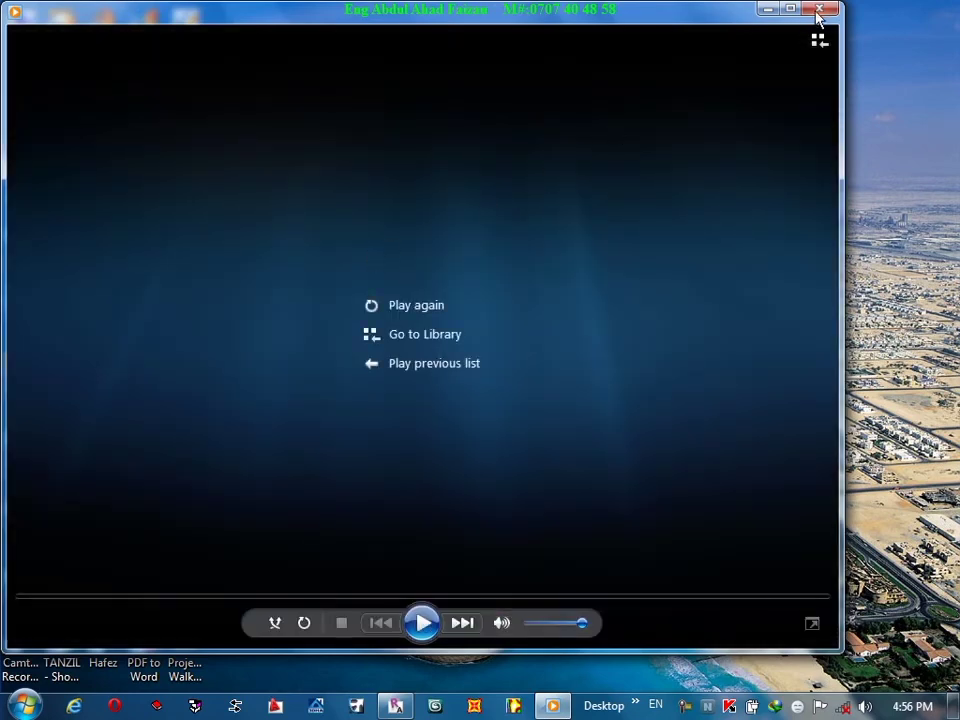
click(818, 10)
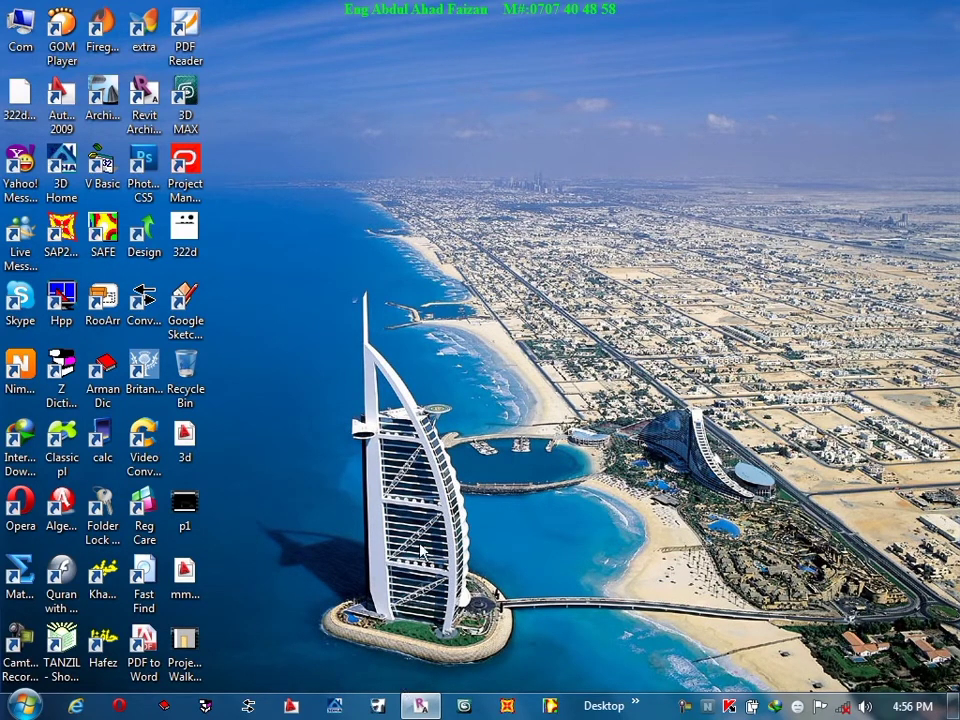
click(420, 705)
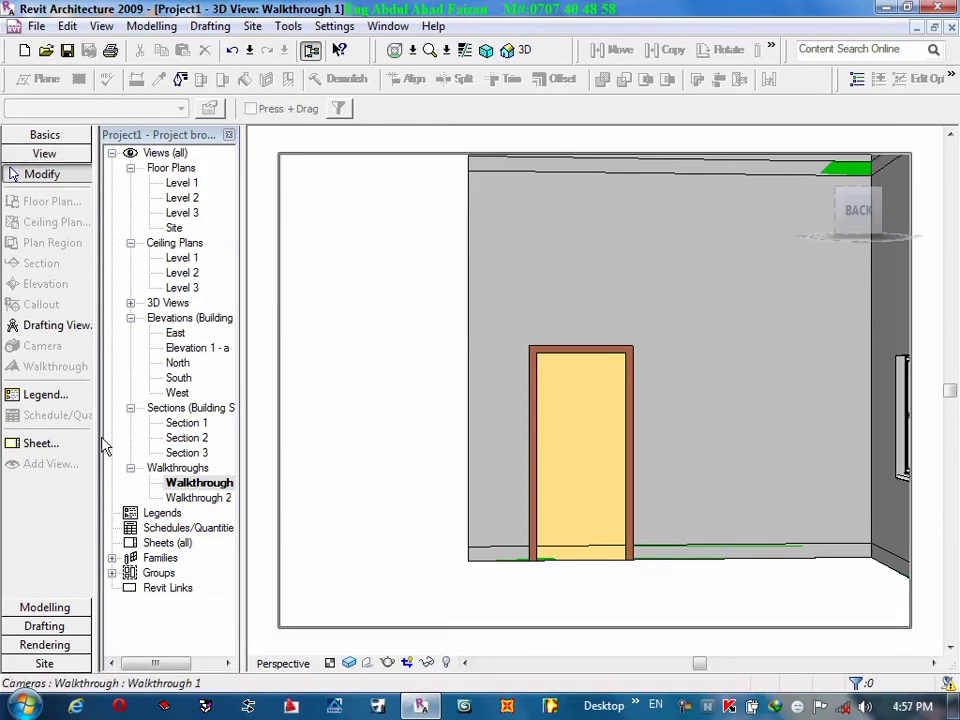
Show the Modelling tools and reopen the Level 1 floor plan from the Project Browser.
click(78, 607)
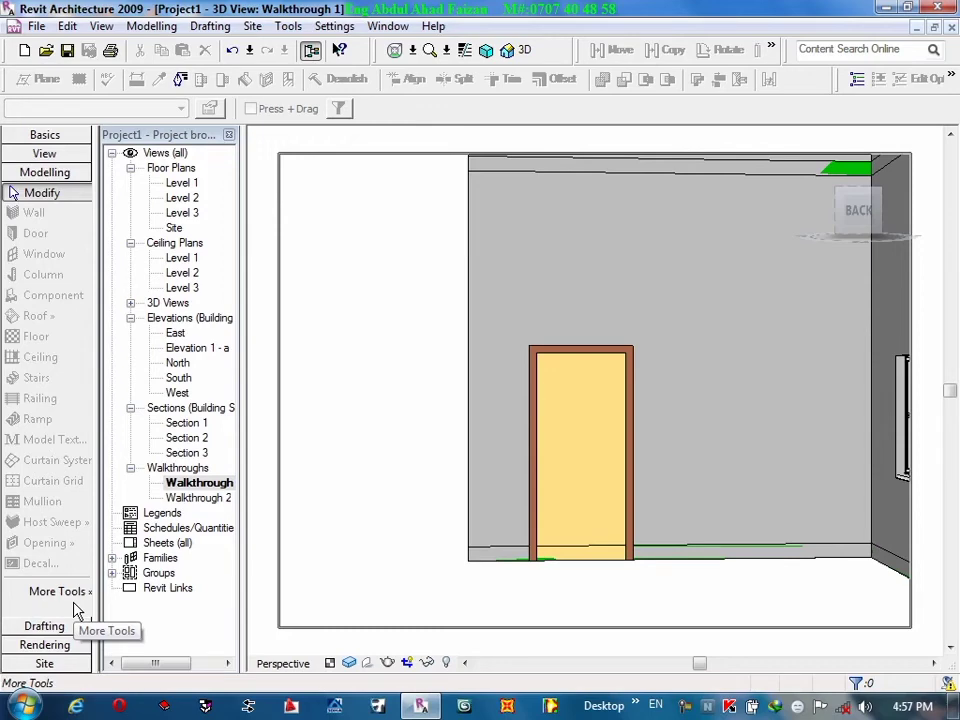
double_click(181, 184)
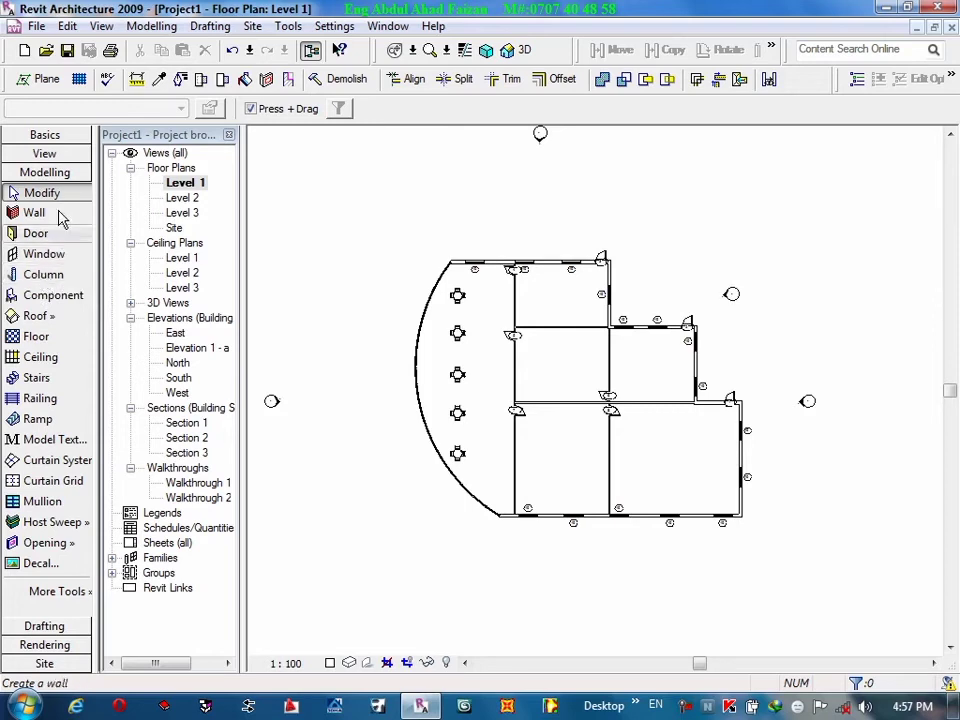
click(57, 159)
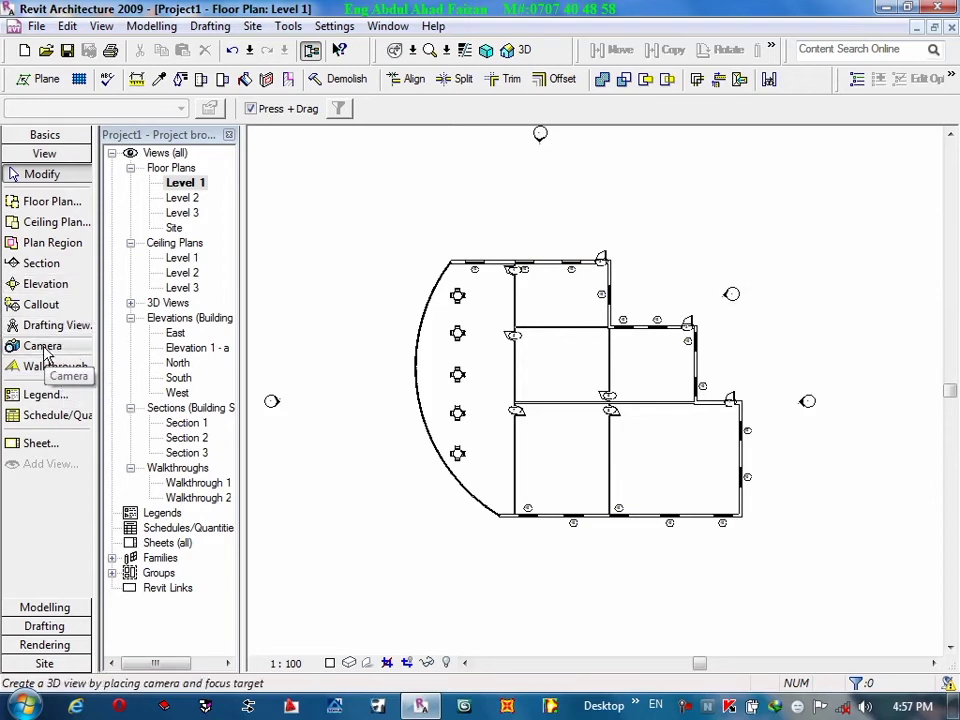
click(44, 134)
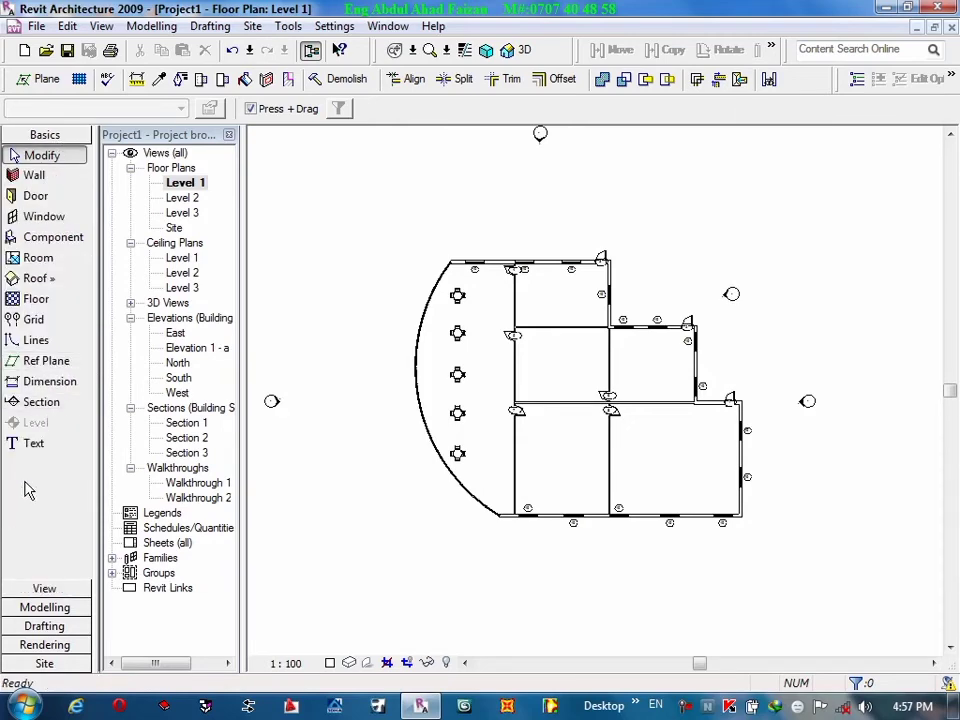
click(67, 591)
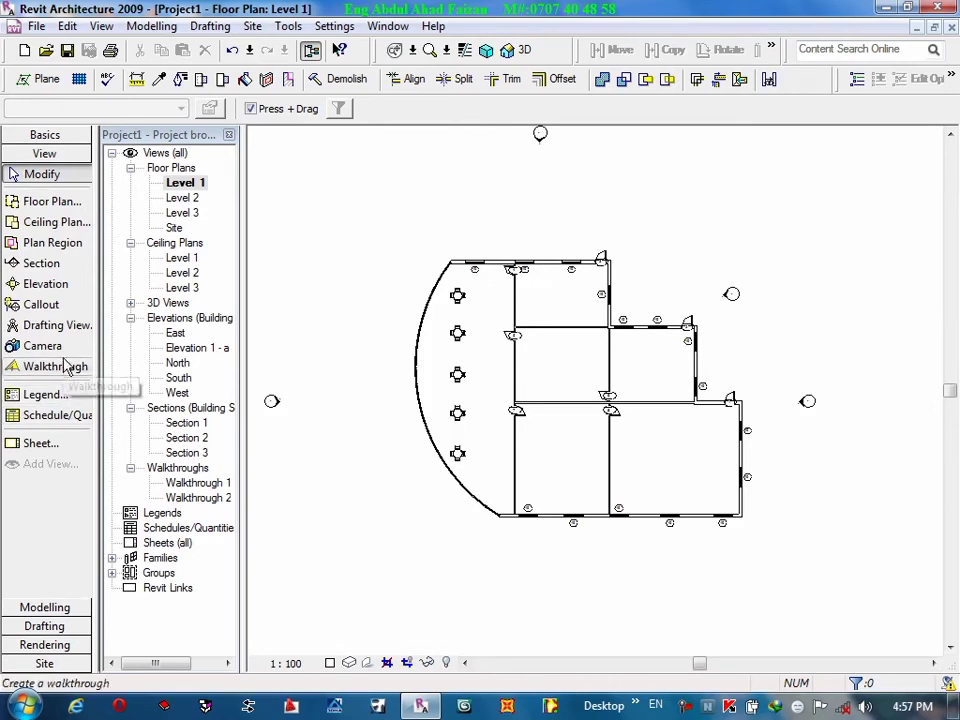
click(80, 607)
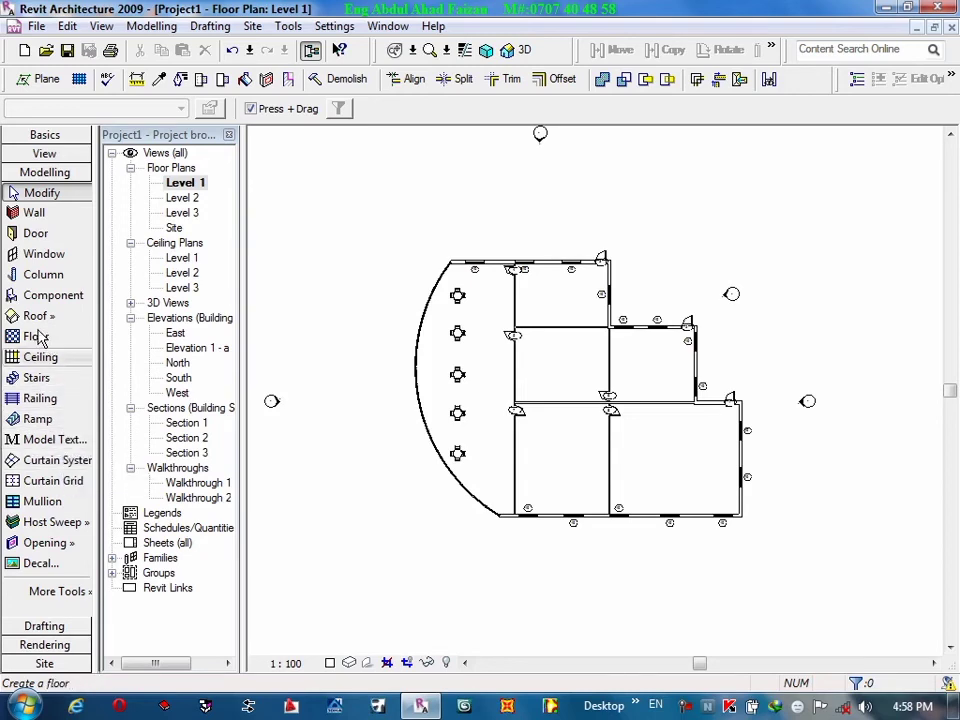
Browse the Drafting, Rendering, Site and Basics tool sets in the Design Bar.
click(30, 625)
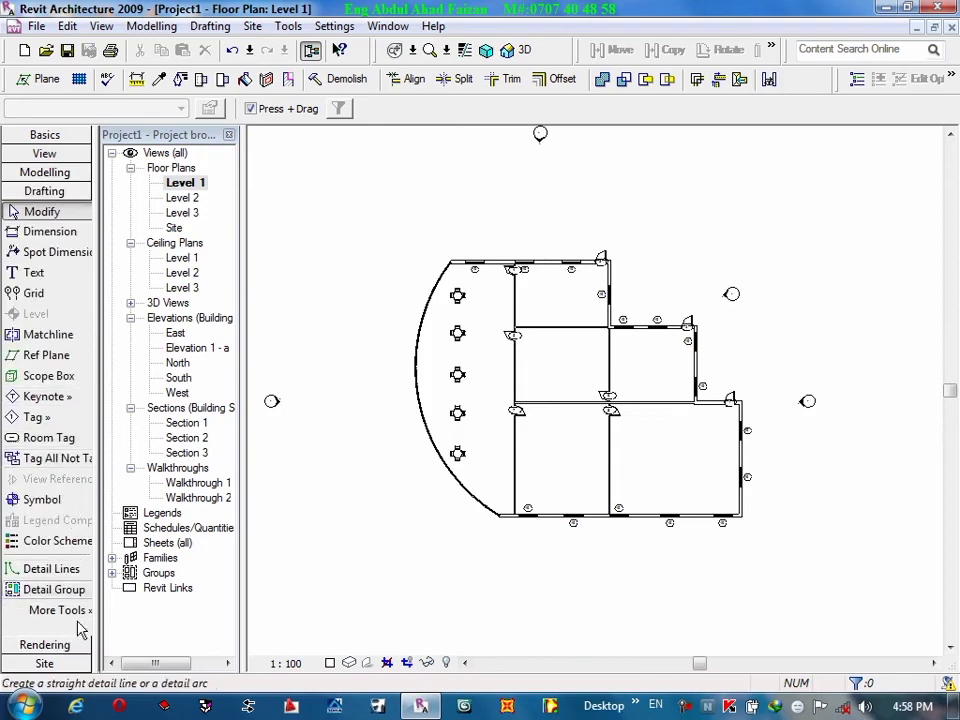
click(70, 646)
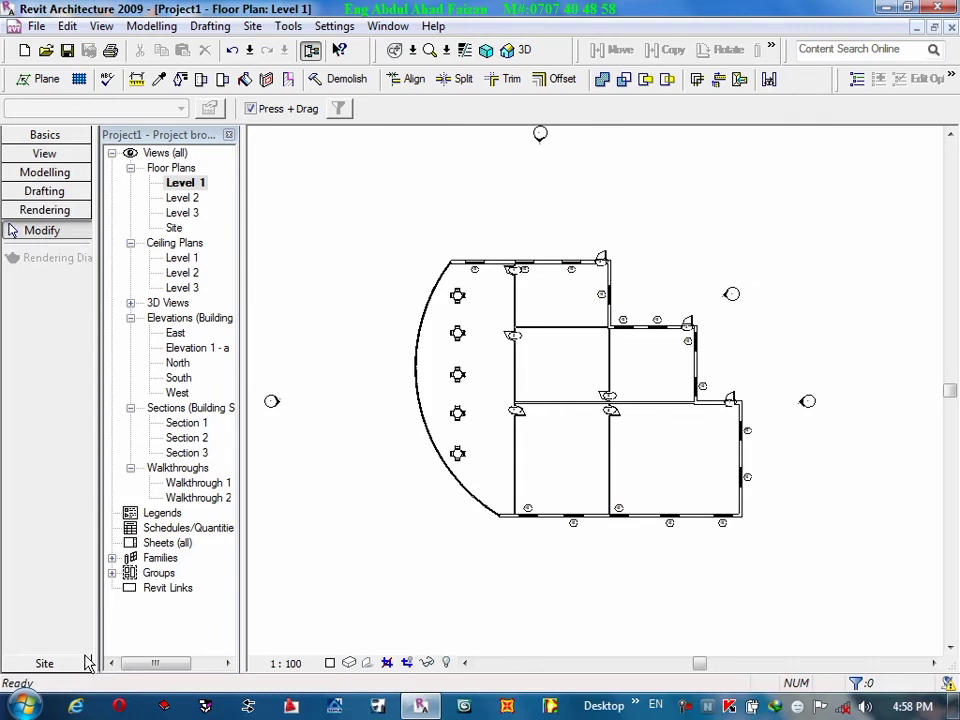
click(84, 662)
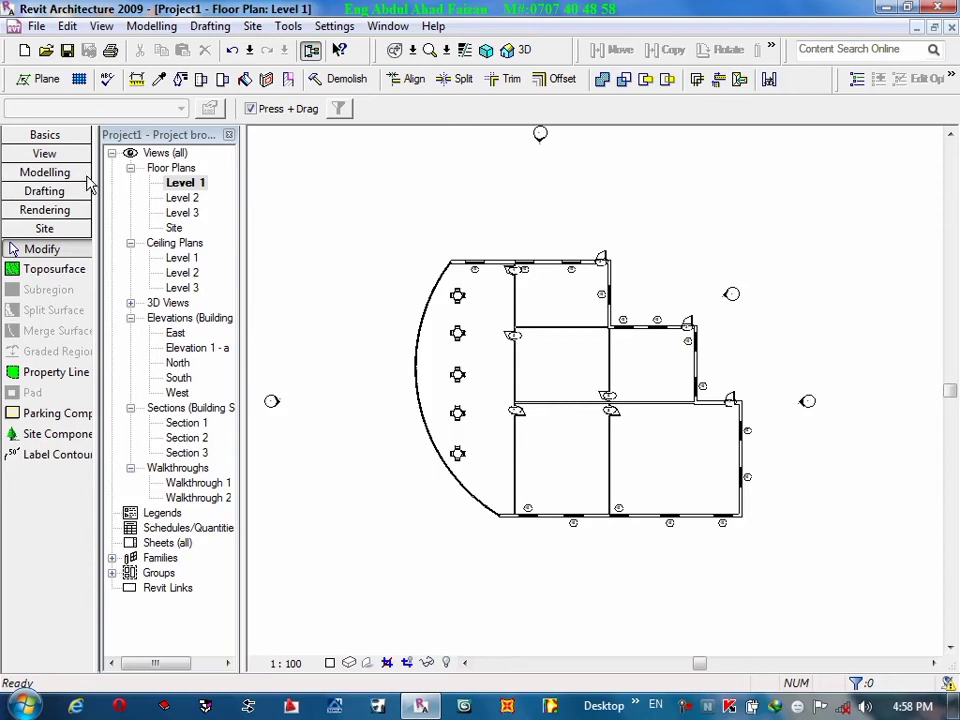
click(66, 136)
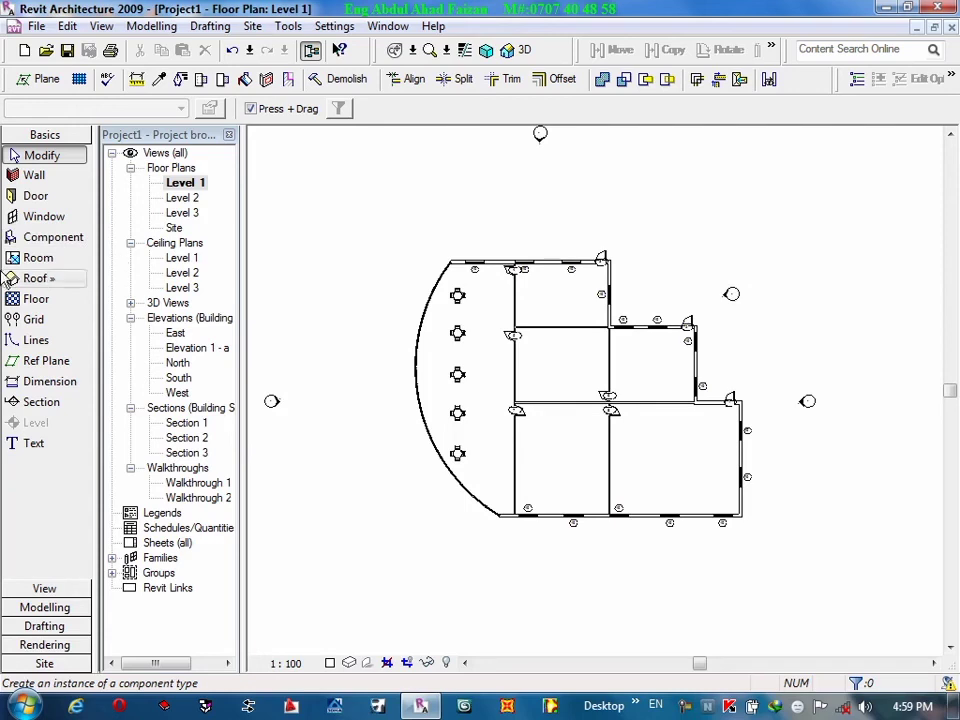
click(55, 448)
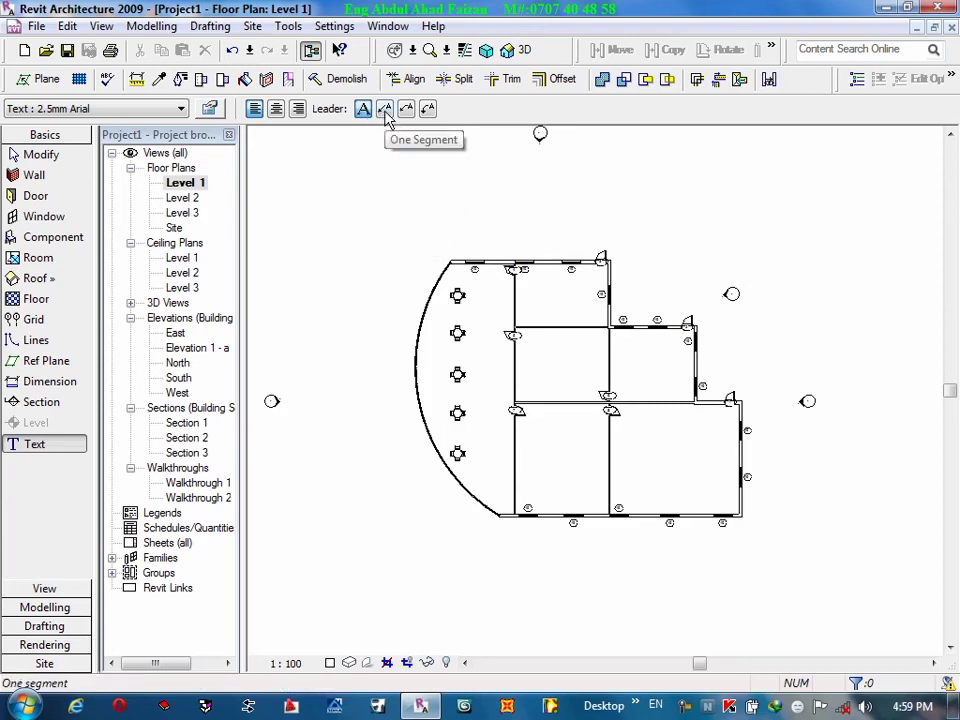
click(406, 108)
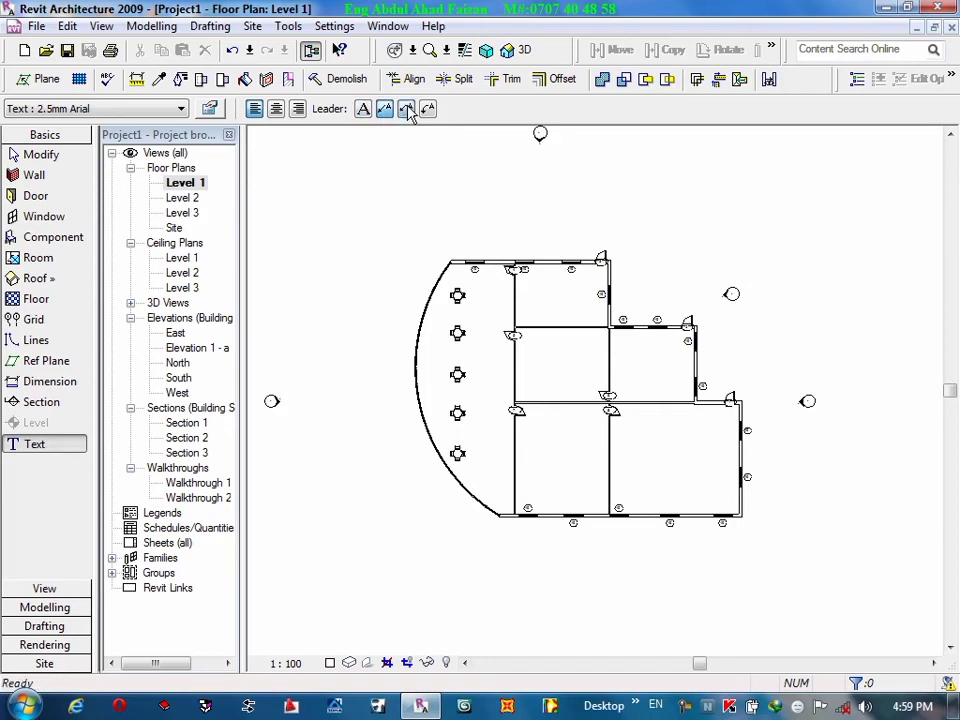
click(405, 158)
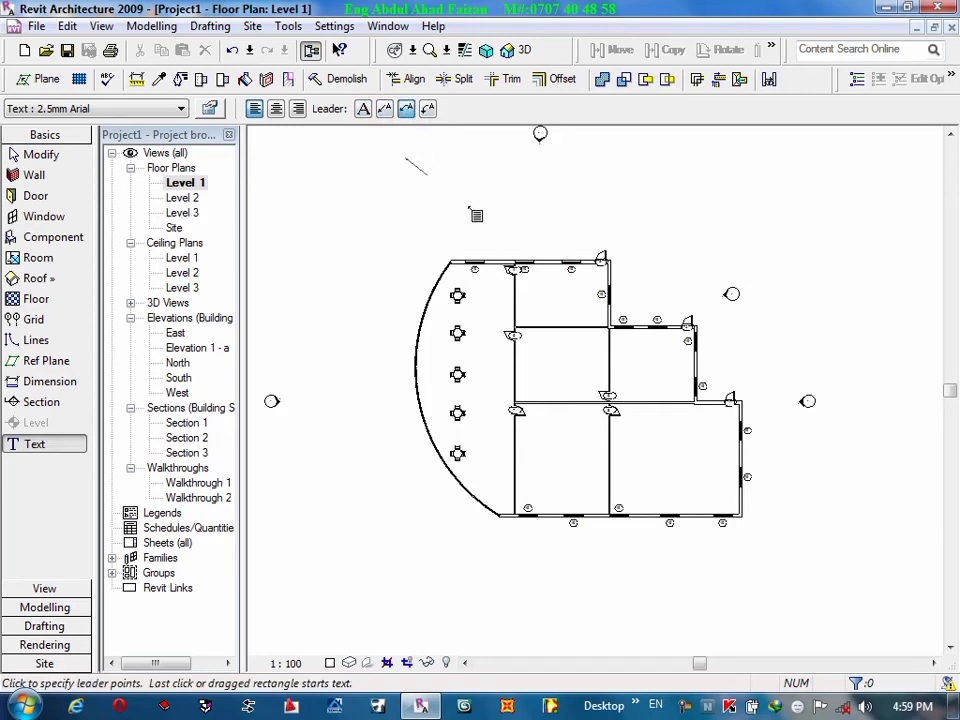
click(588, 184)
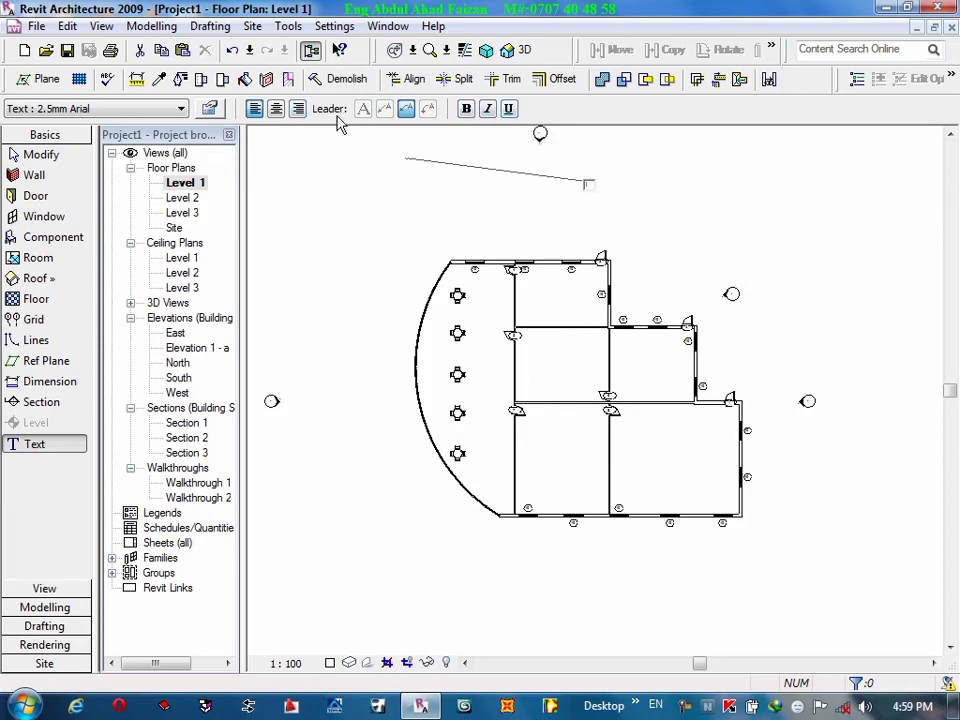
click(405, 108)
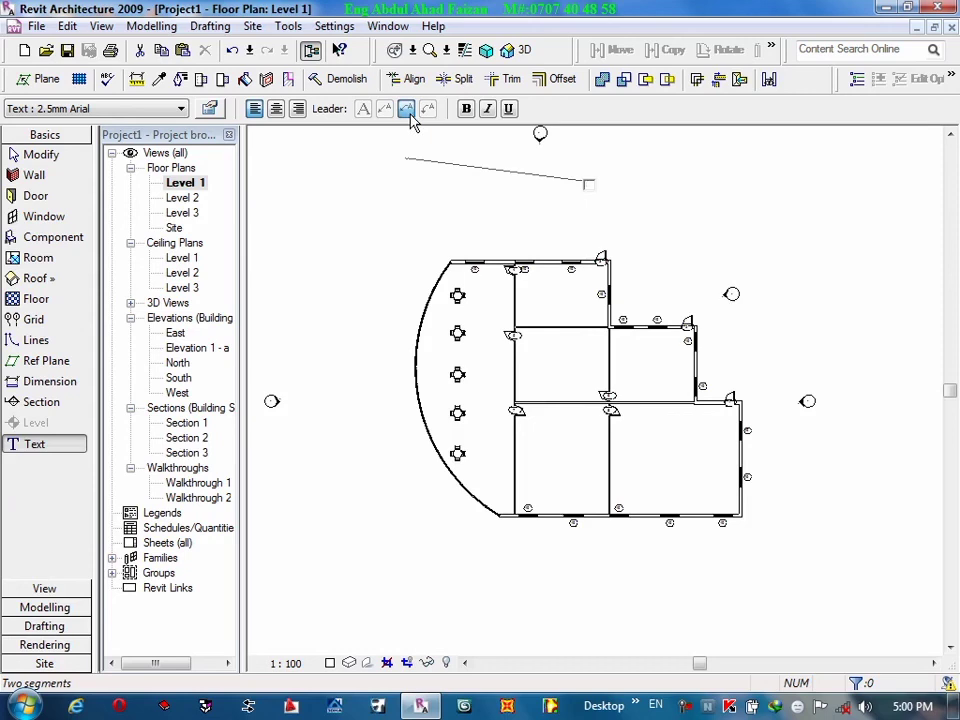
Cancel the text note, start Component and browse the Metric Library Furniture folder without loading anything.
key(Escape)
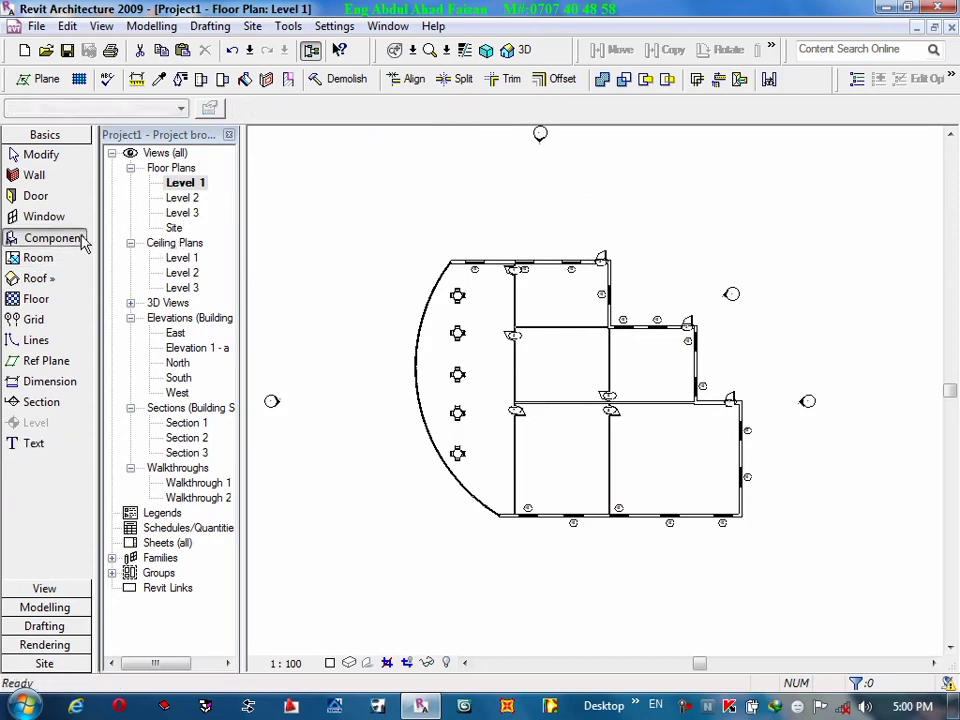
click(85, 245)
click(350, 107)
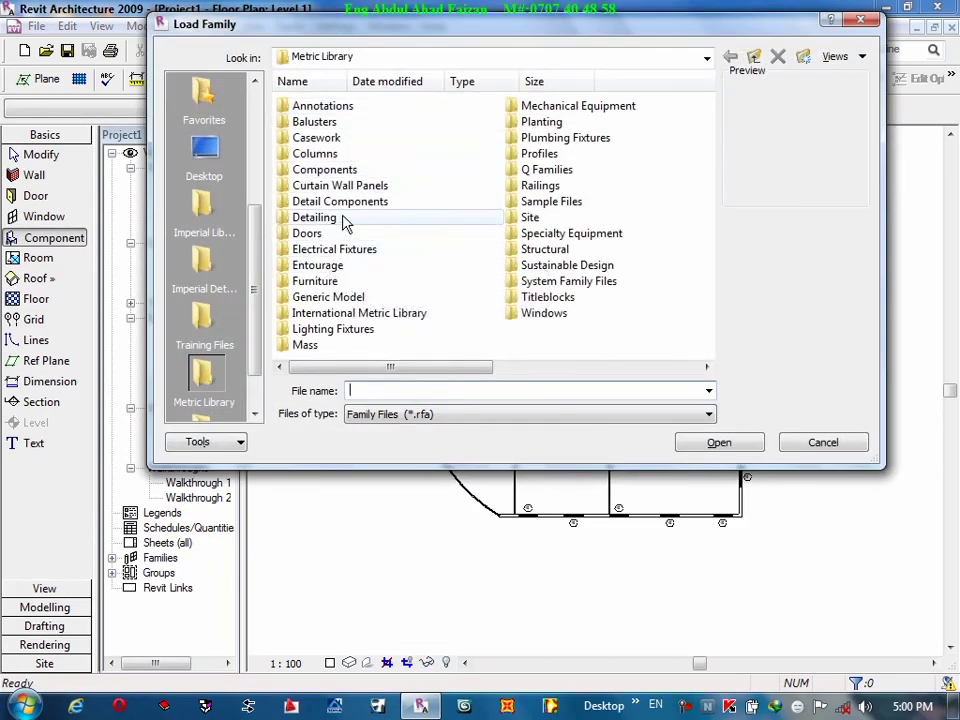
double_click(349, 281)
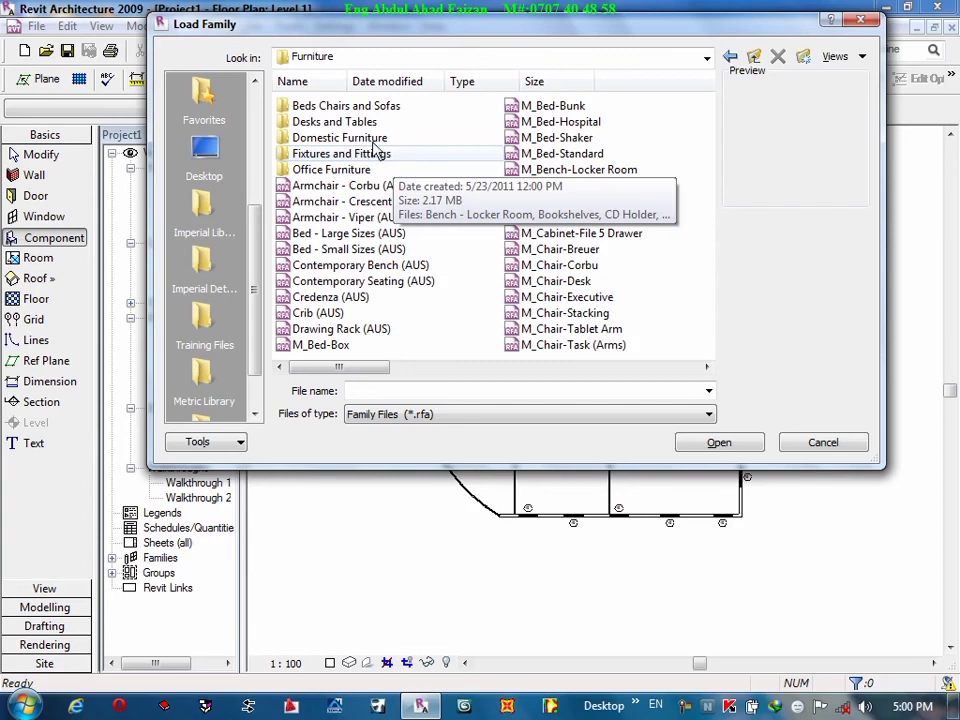
click(731, 57)
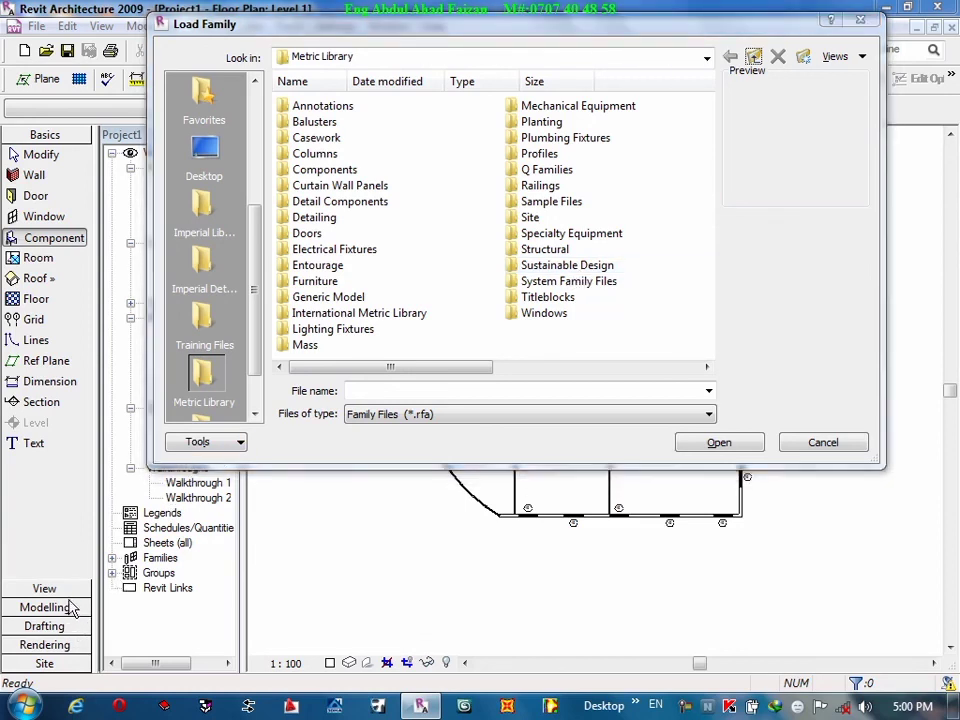
click(822, 442)
click(60, 607)
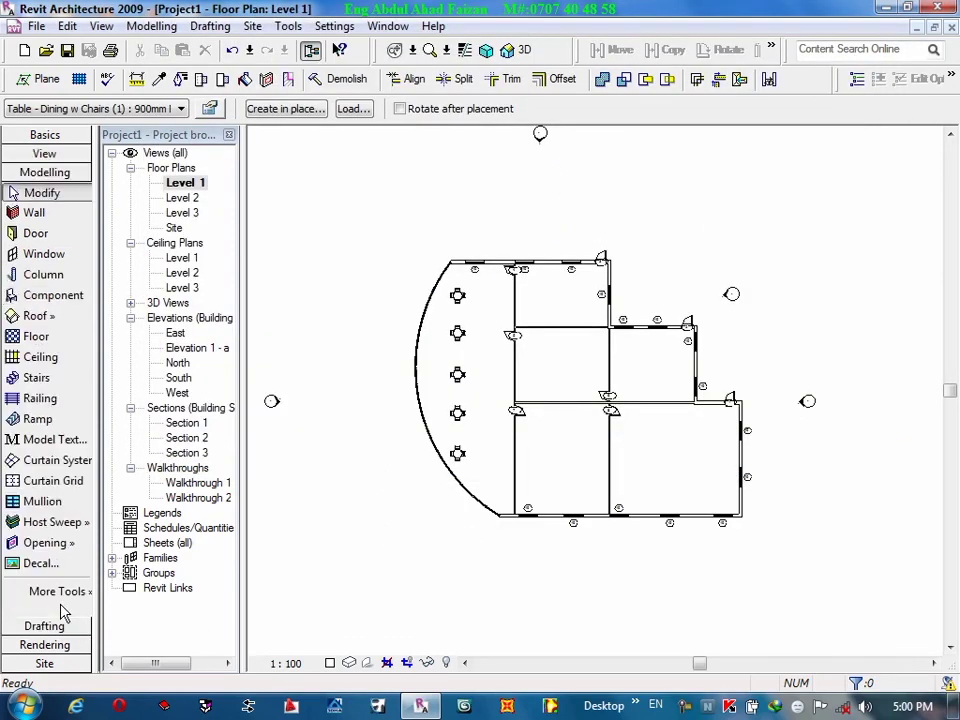